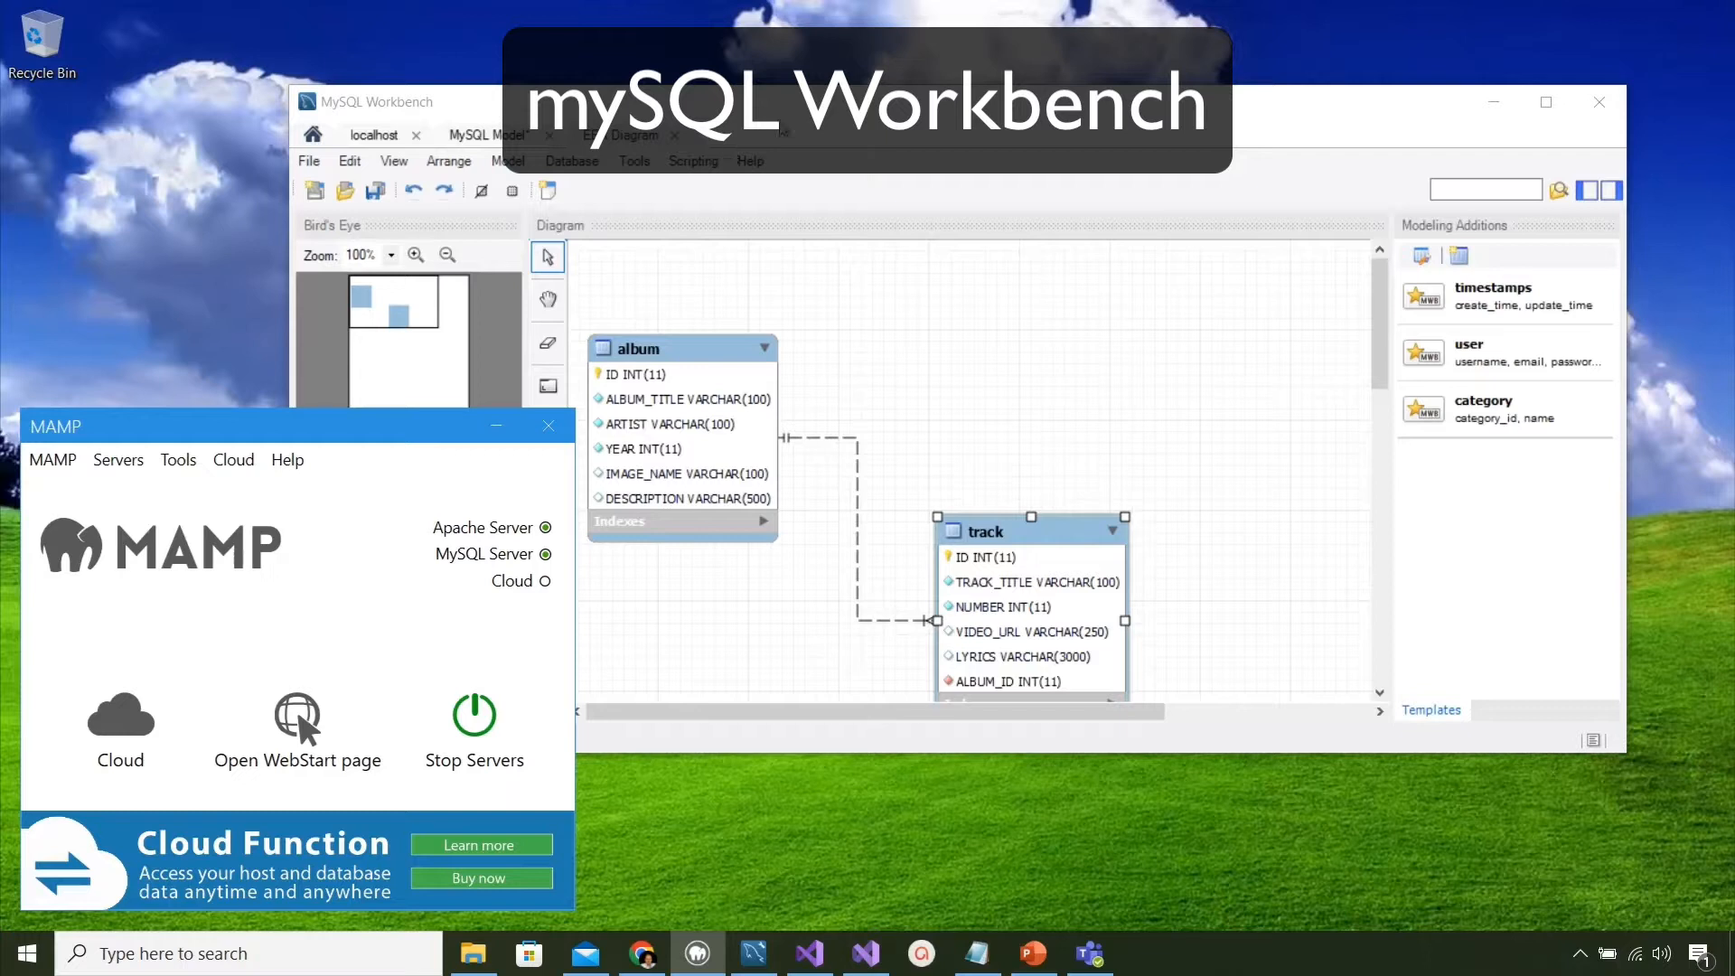
Step: Move the album and track tables higher in the EER diagram, bringing track up beside album
{"action": "left_click_drag", "start_coordinate": [783, 101], "coordinate": [797, 65]}
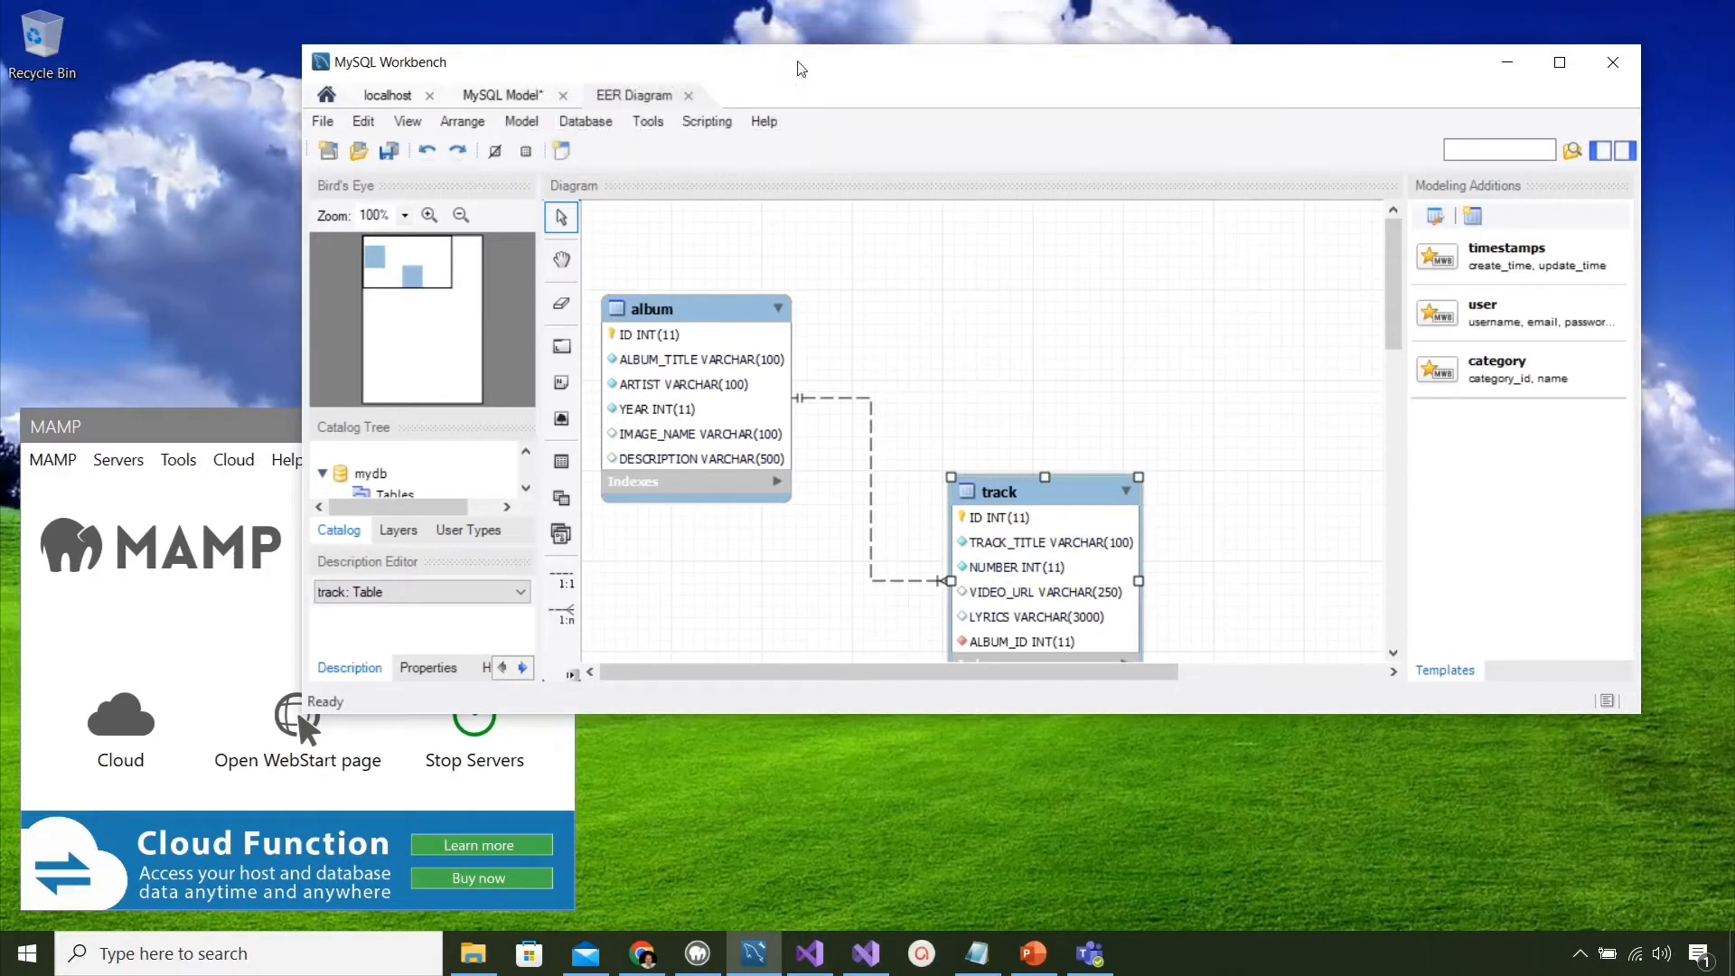
{"action": "left_click_drag", "start_coordinate": [697, 314], "coordinate": [742, 274]}
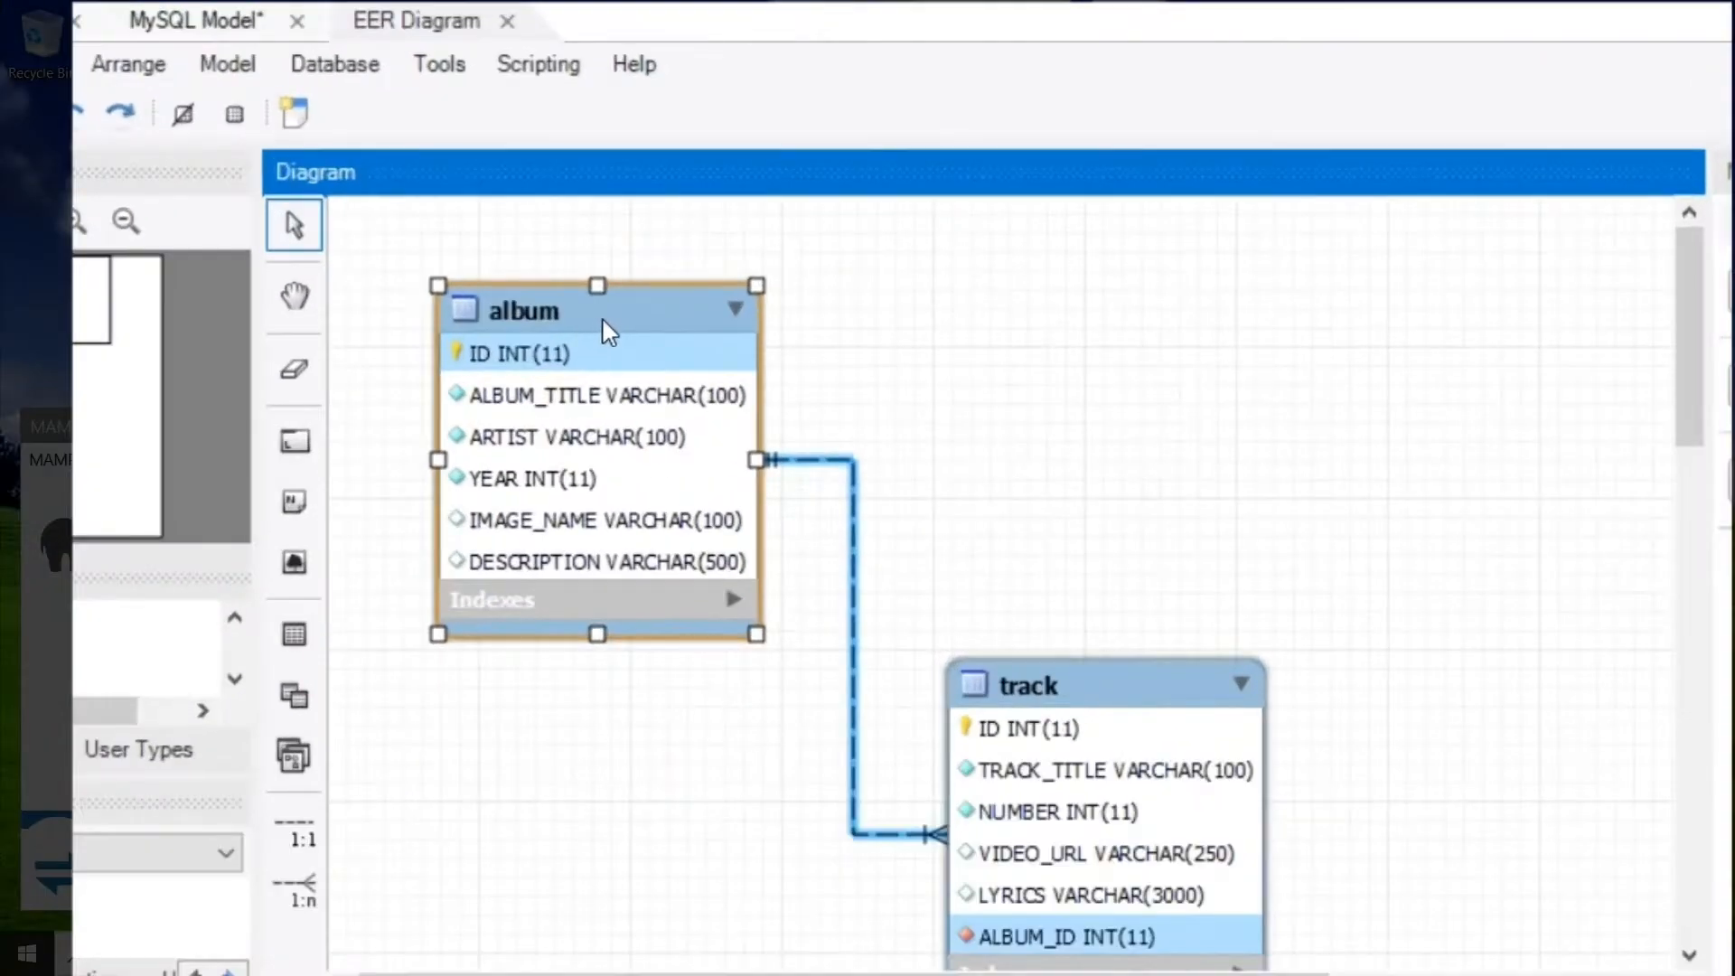
{"action": "left_click_drag", "start_coordinate": [1093, 697], "coordinate": [1101, 502]}
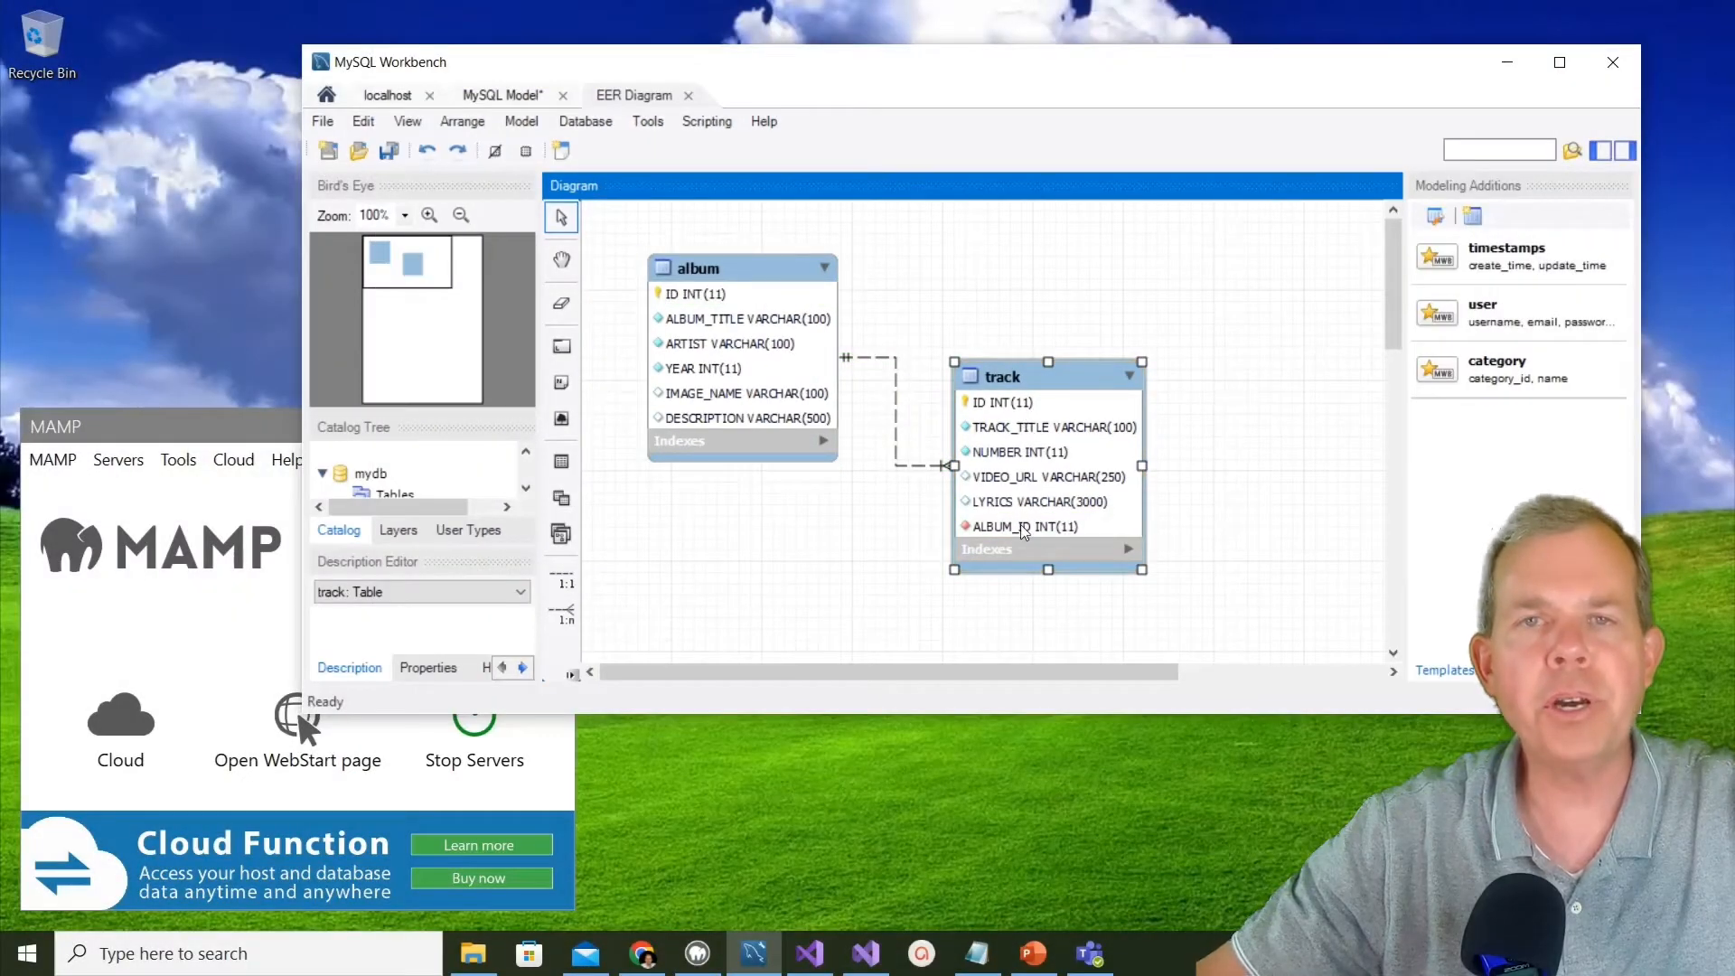
{"action": "left_click", "coordinate": [895, 423]}
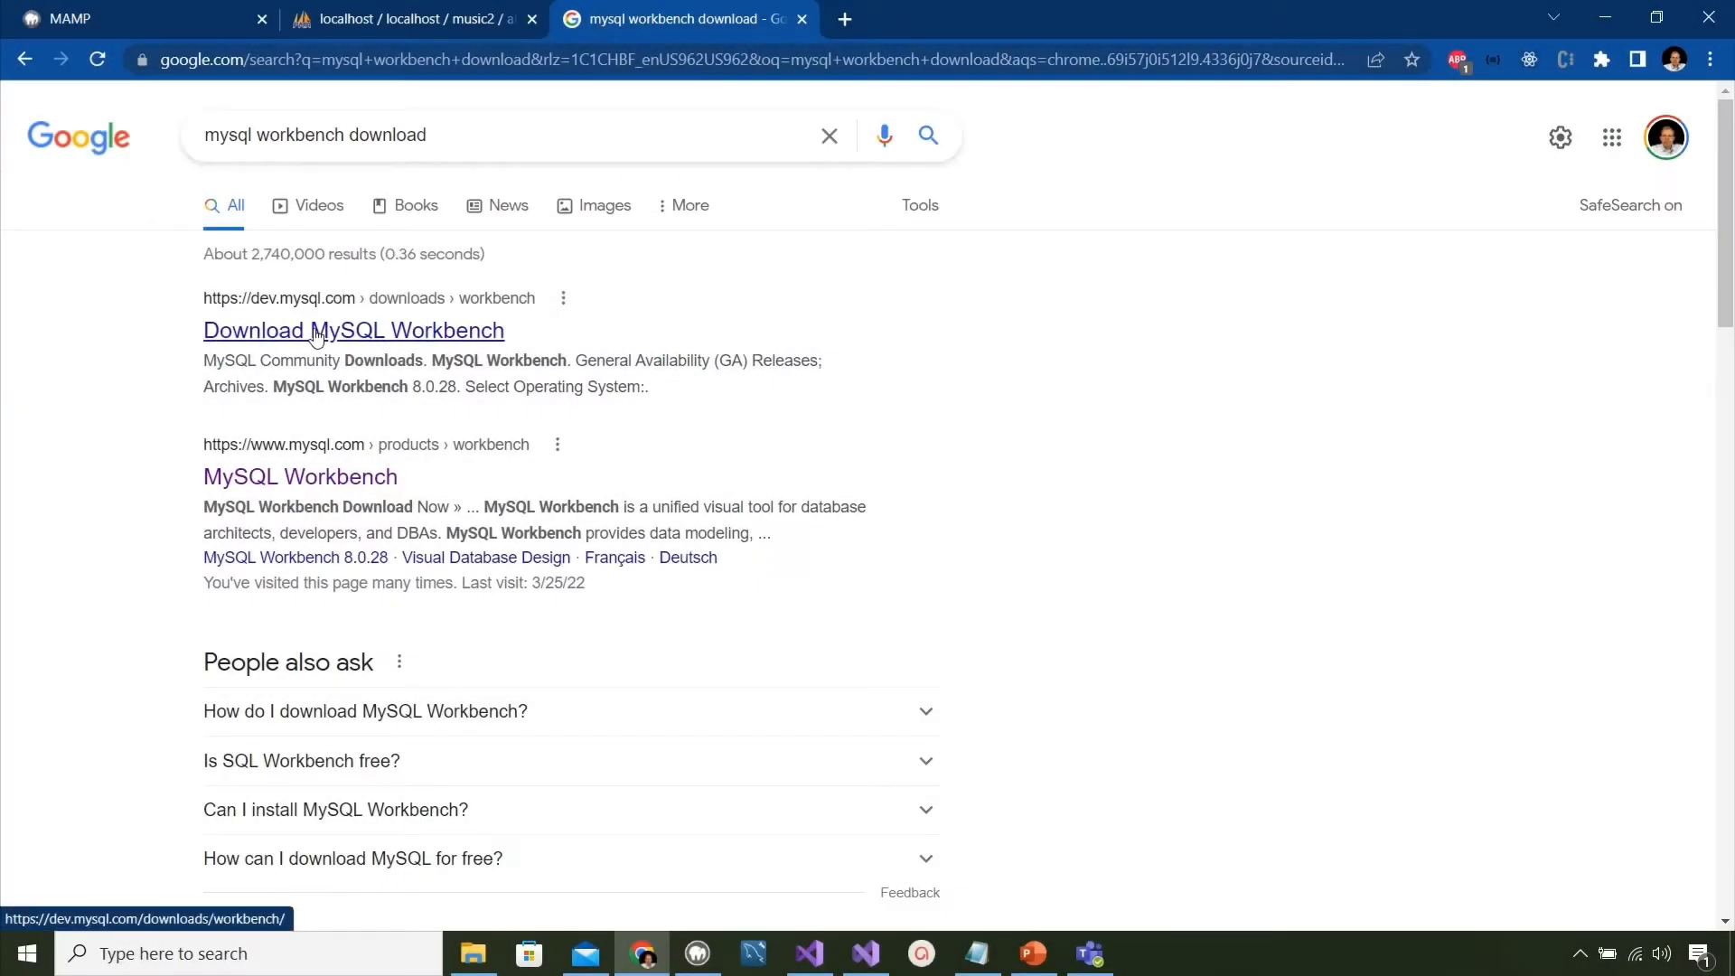
Step: Open the MySQL Workbench community download page from the search results and review the Microsoft Windows installer options
{"action": "left_click", "coordinate": [289, 477]}
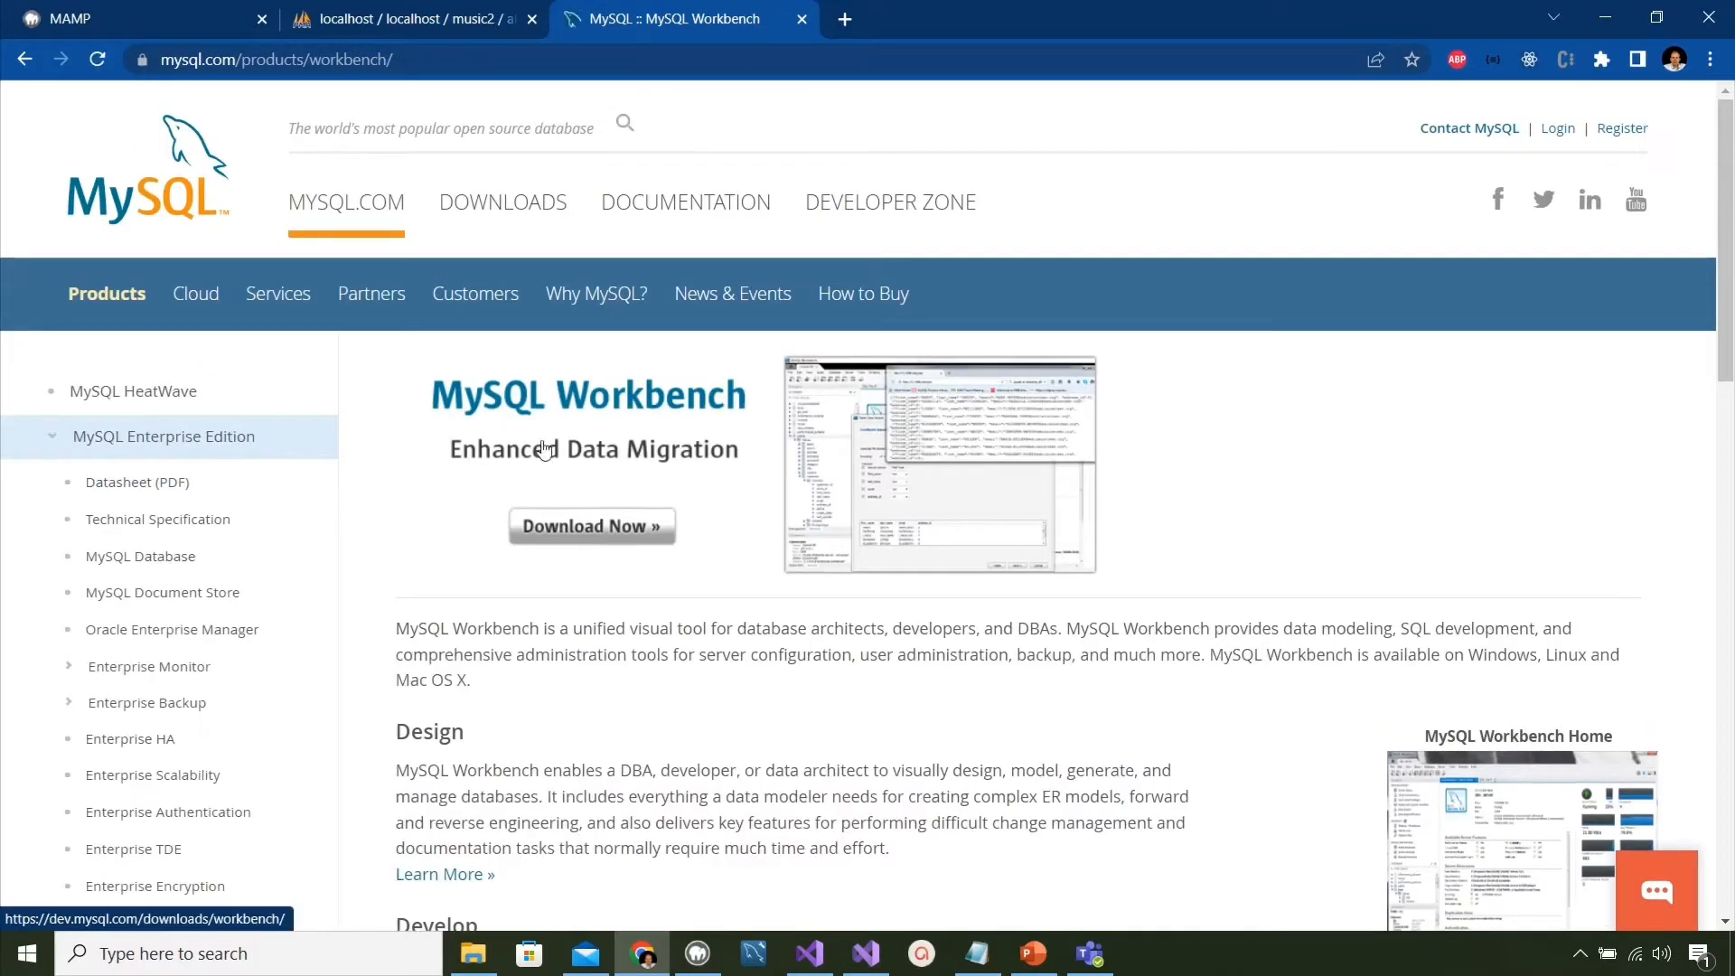
{"action": "left_click", "coordinate": [603, 534]}
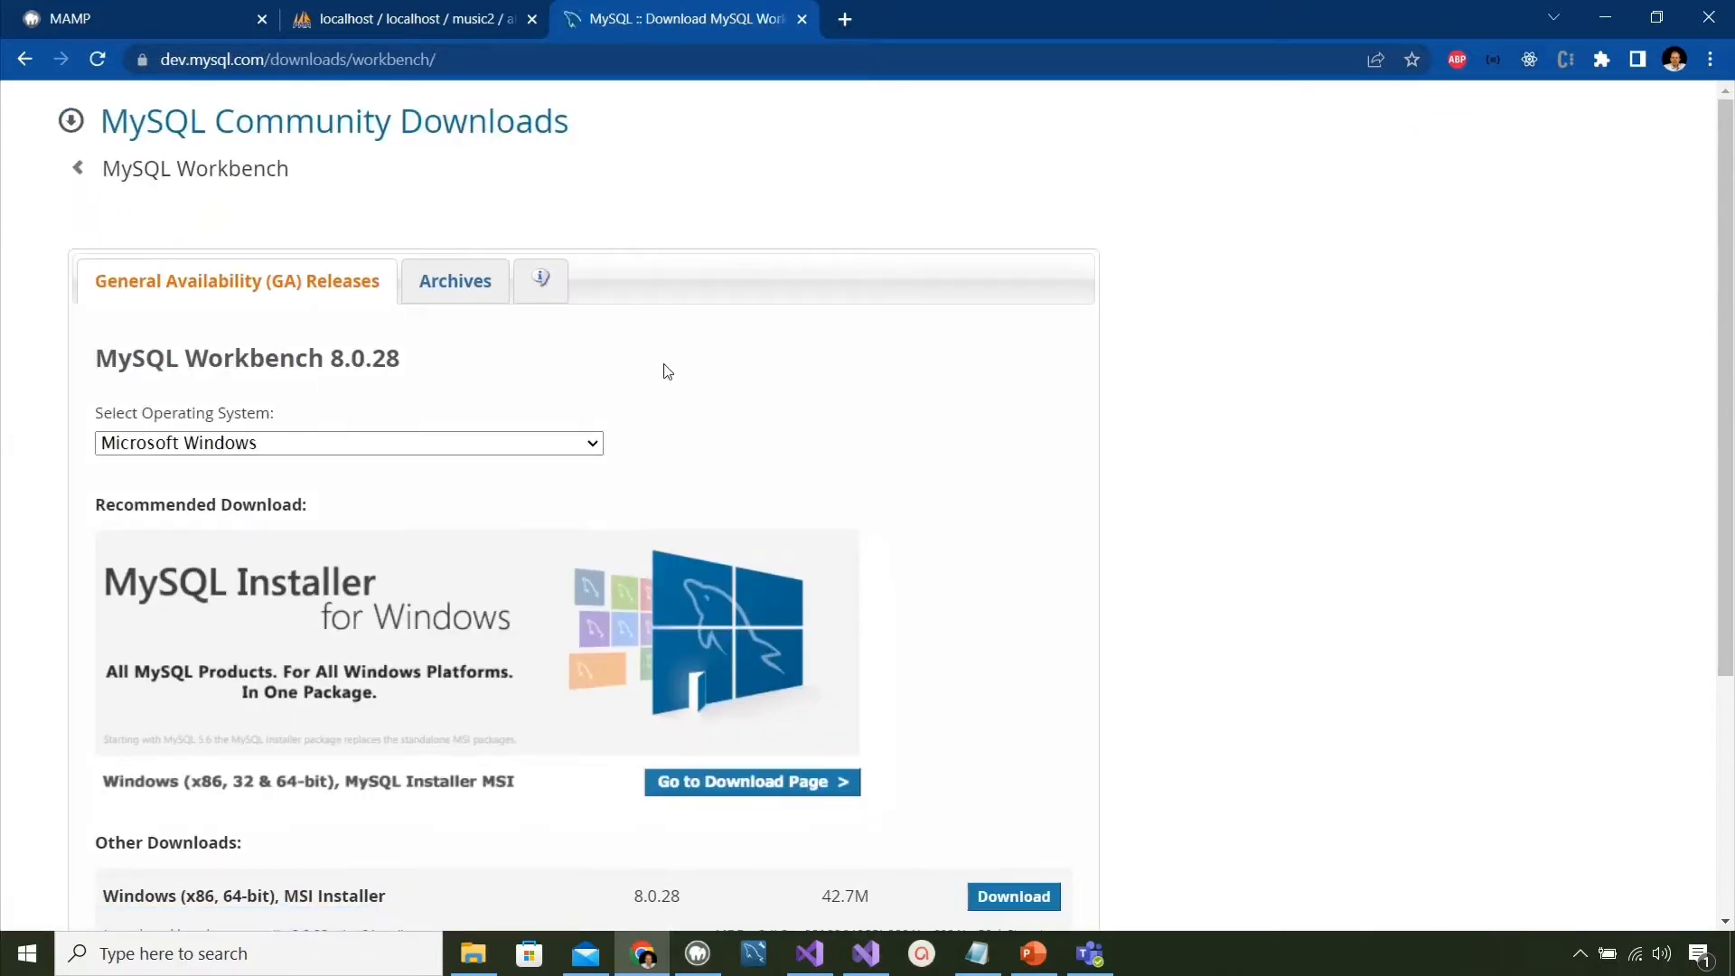
{"action": "scroll", "coordinate": [667, 370], "scroll_direction": "down", "scroll_amount": 1}
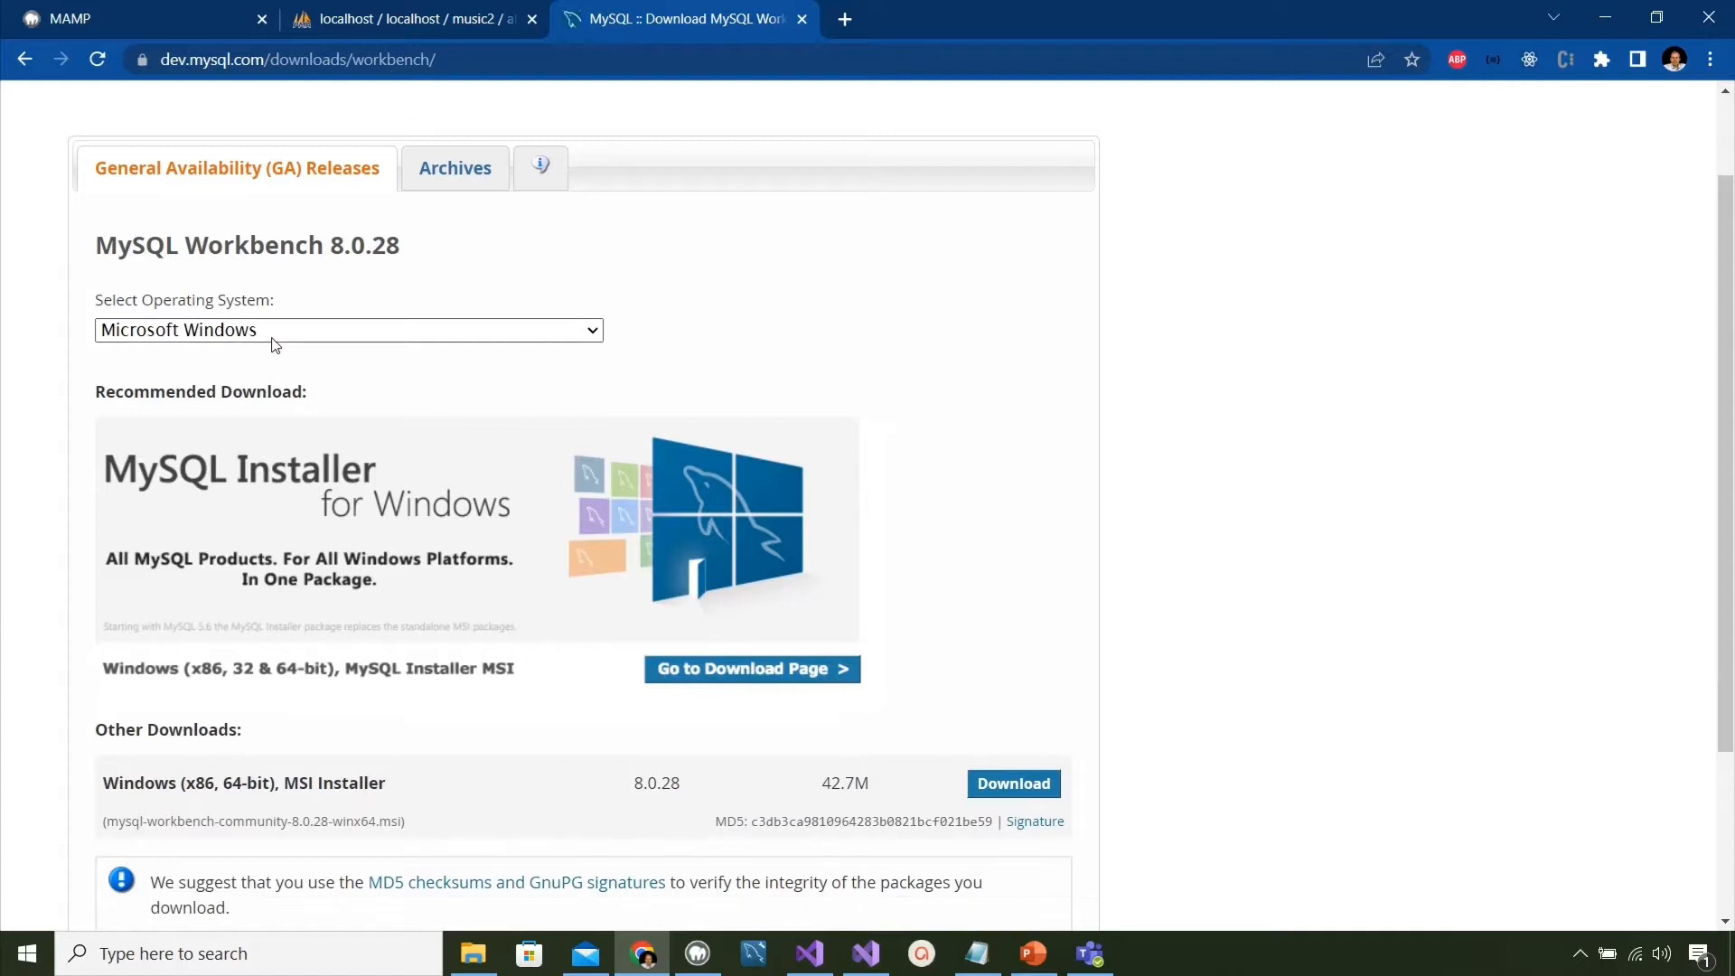
{"action": "left_click", "coordinate": [274, 338]}
{"action": "left_click", "coordinate": [272, 339]}
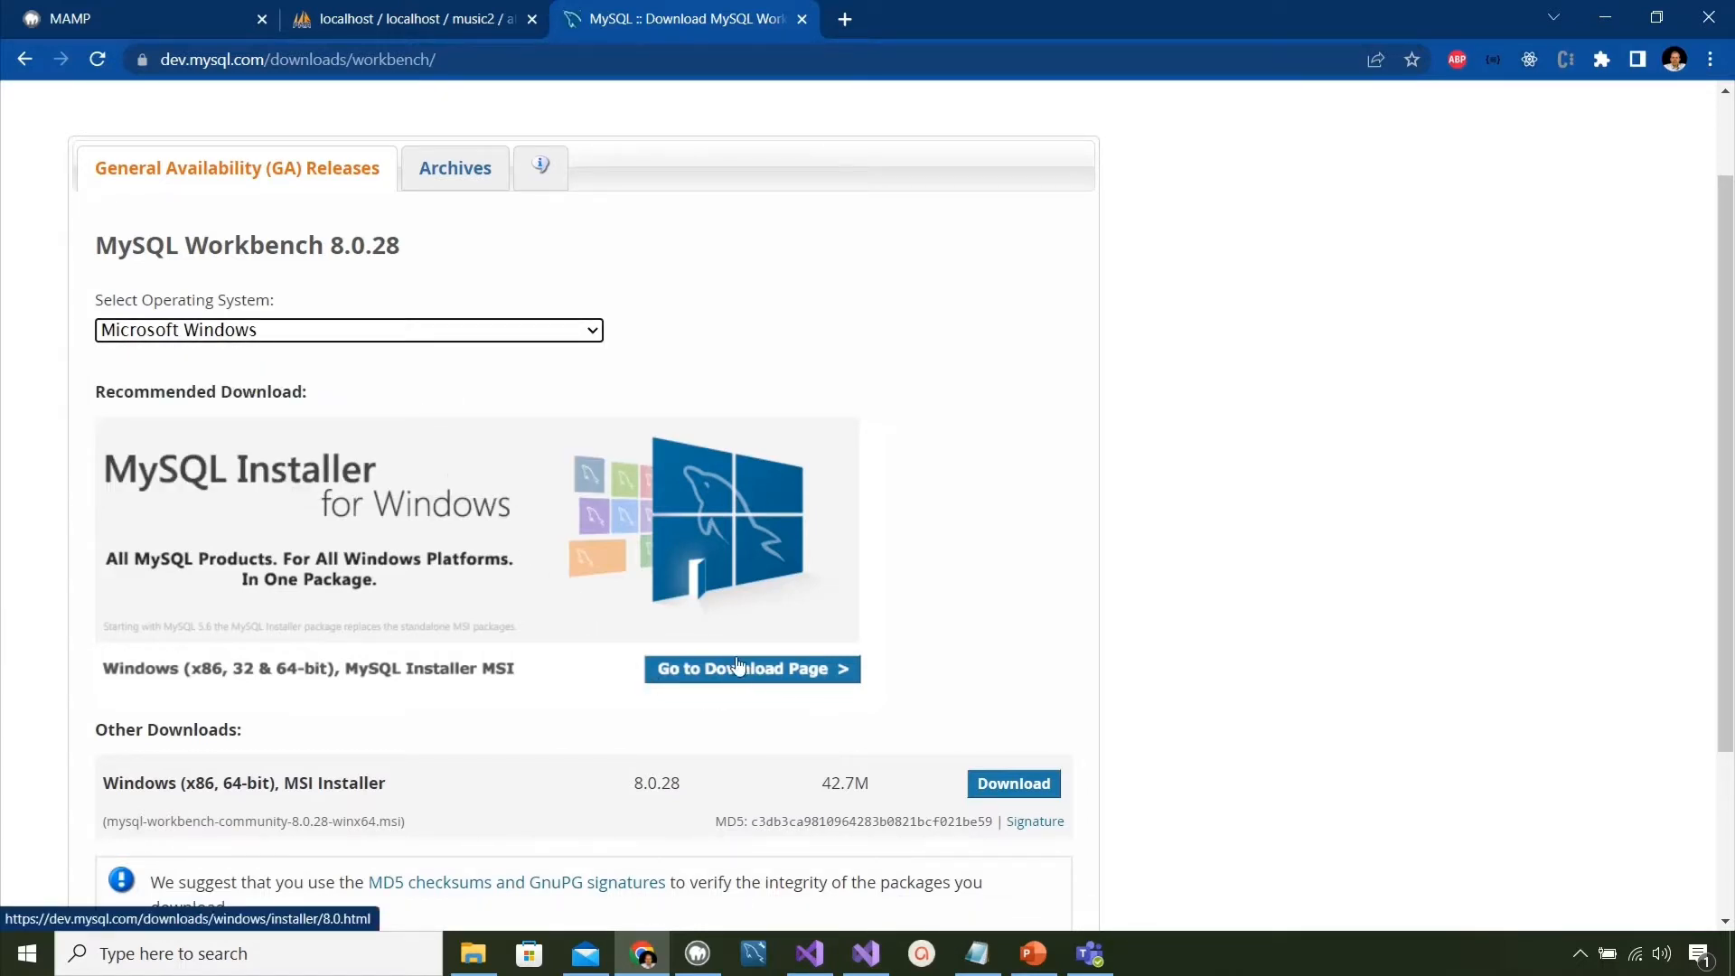
{"action": "scroll", "coordinate": [720, 618], "scroll_direction": "down", "scroll_amount": 2}
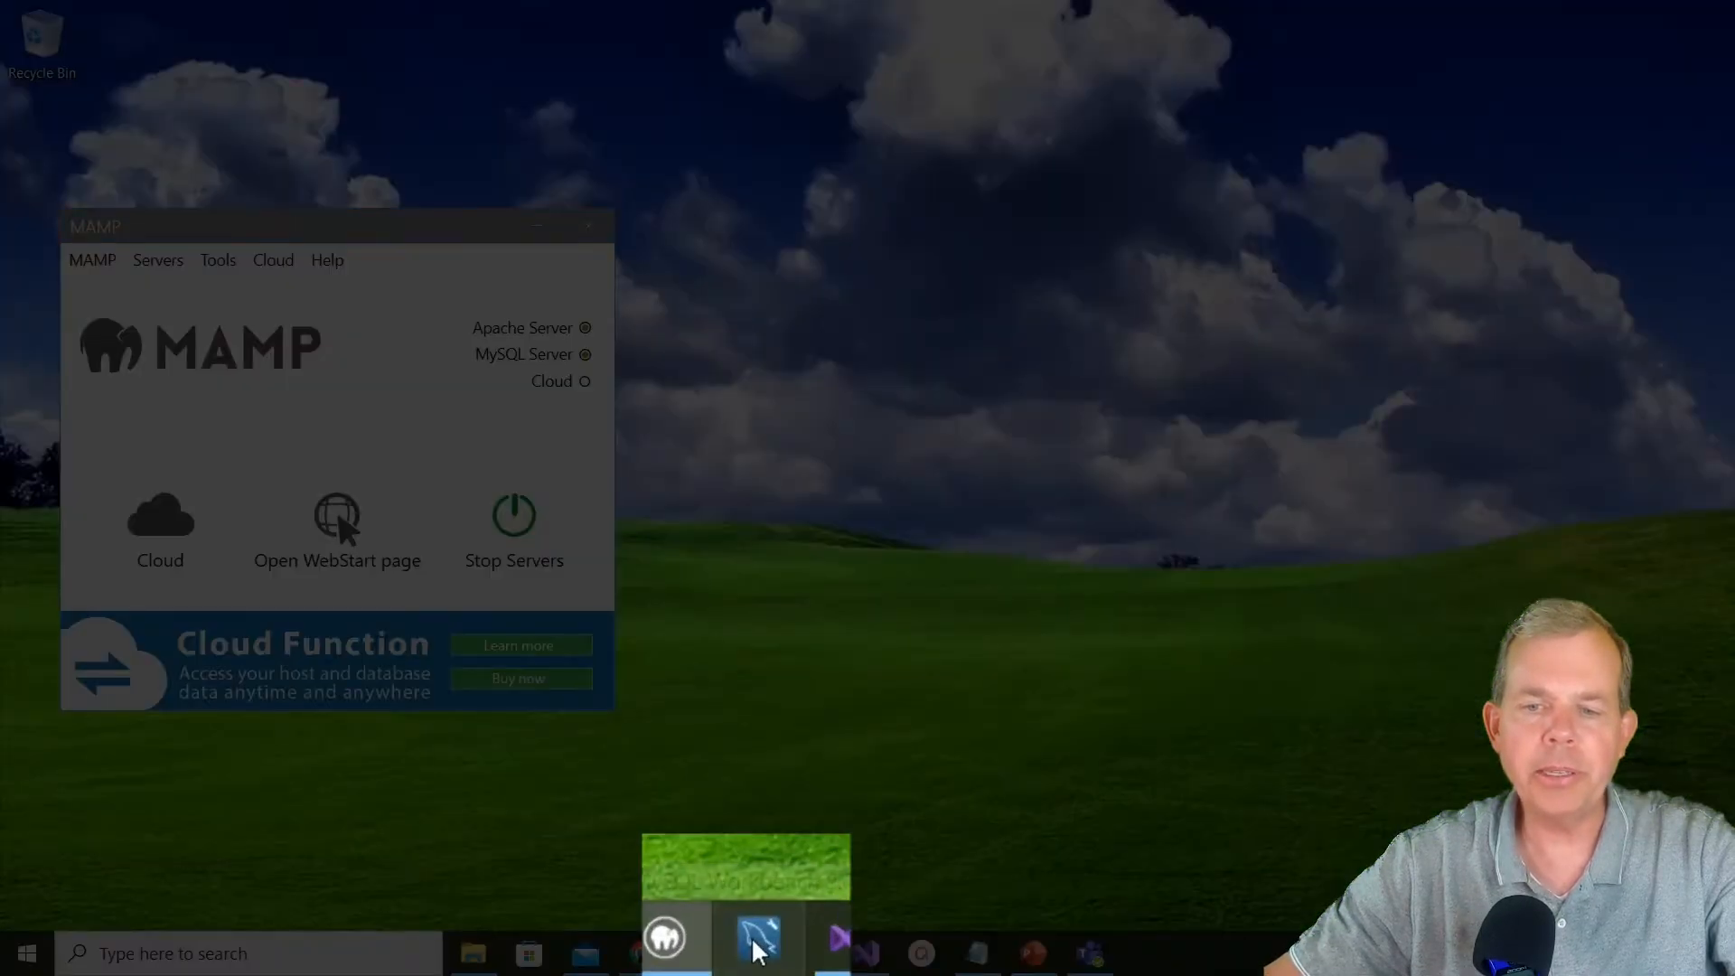
Step: Switch to MySQL Workbench, maximize it and delete the existing localhost connection
{"action": "left_click", "coordinate": [754, 953]}
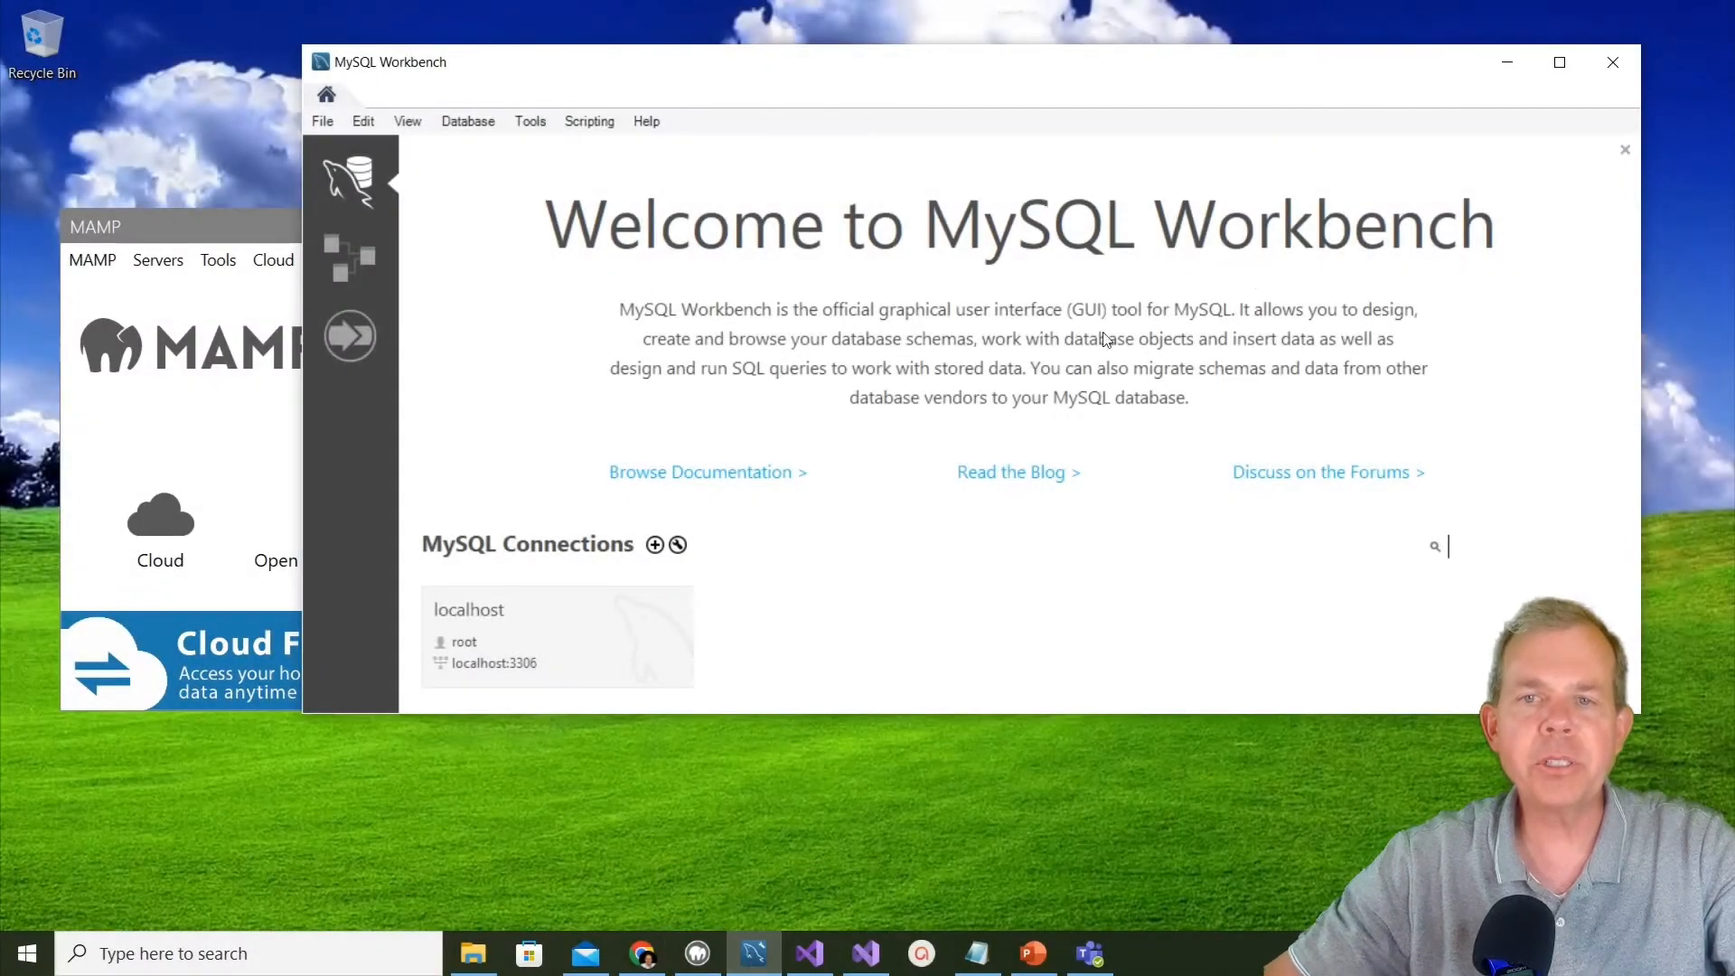
{"action": "left_click", "coordinate": [1560, 61]}
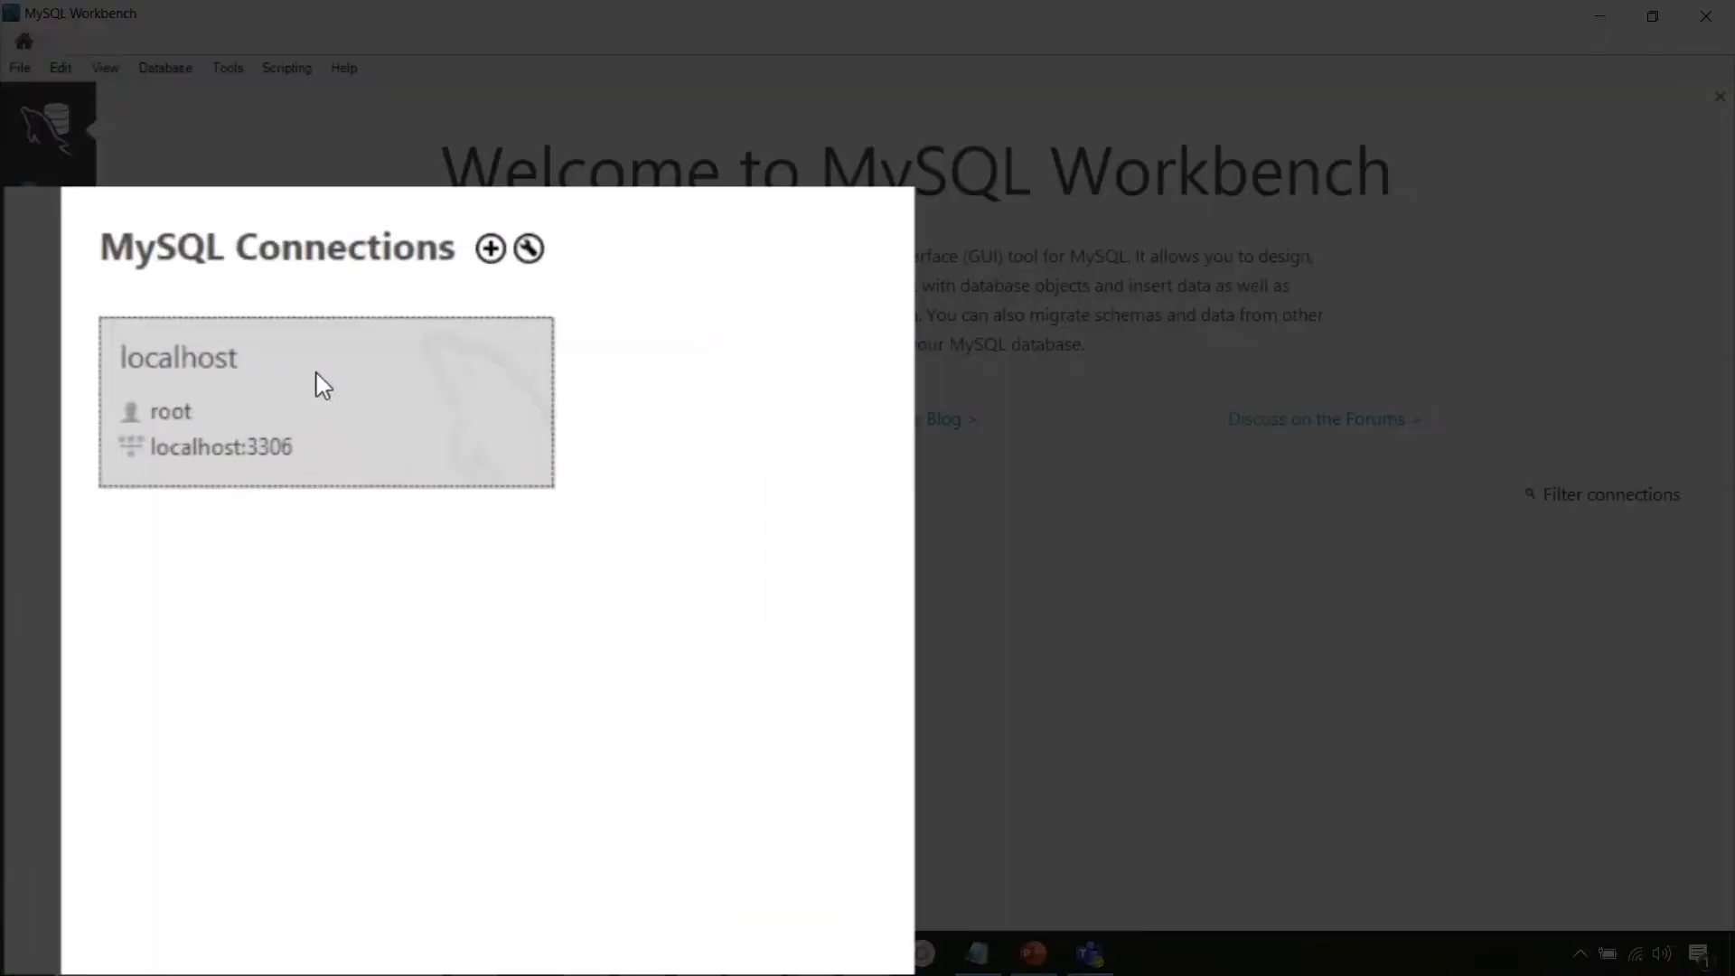
{"action": "right_click", "coordinate": [318, 565]}
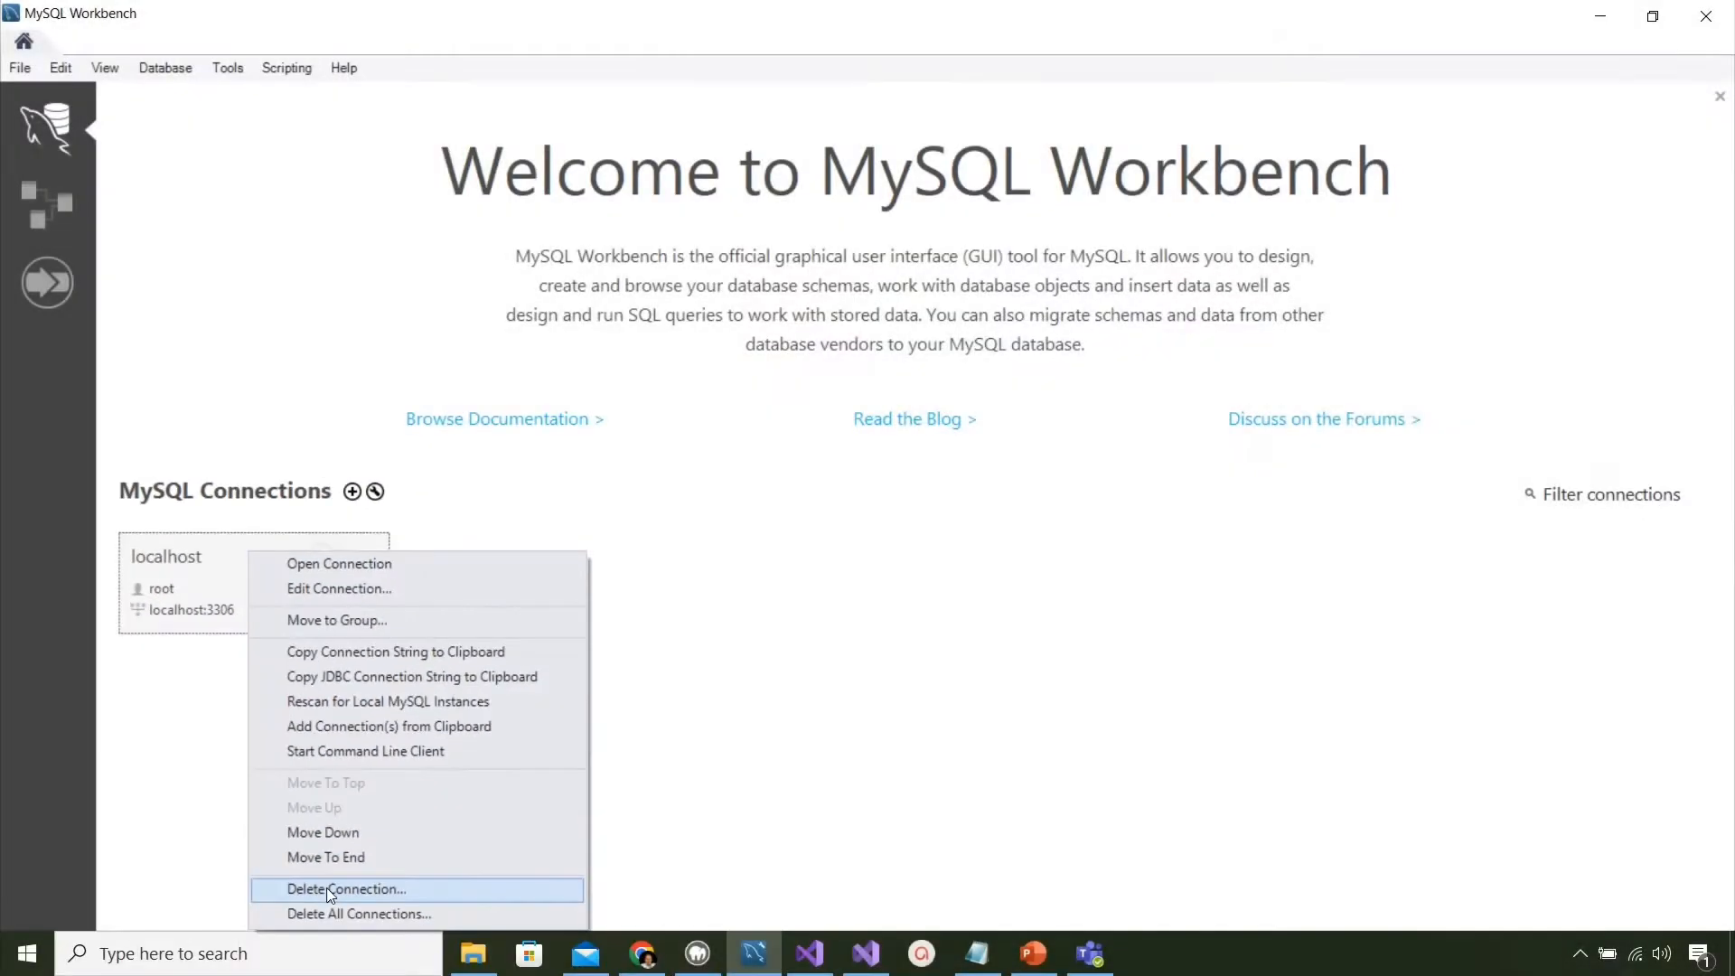
{"action": "left_click", "coordinate": [445, 887]}
{"action": "left_click", "coordinate": [913, 486]}
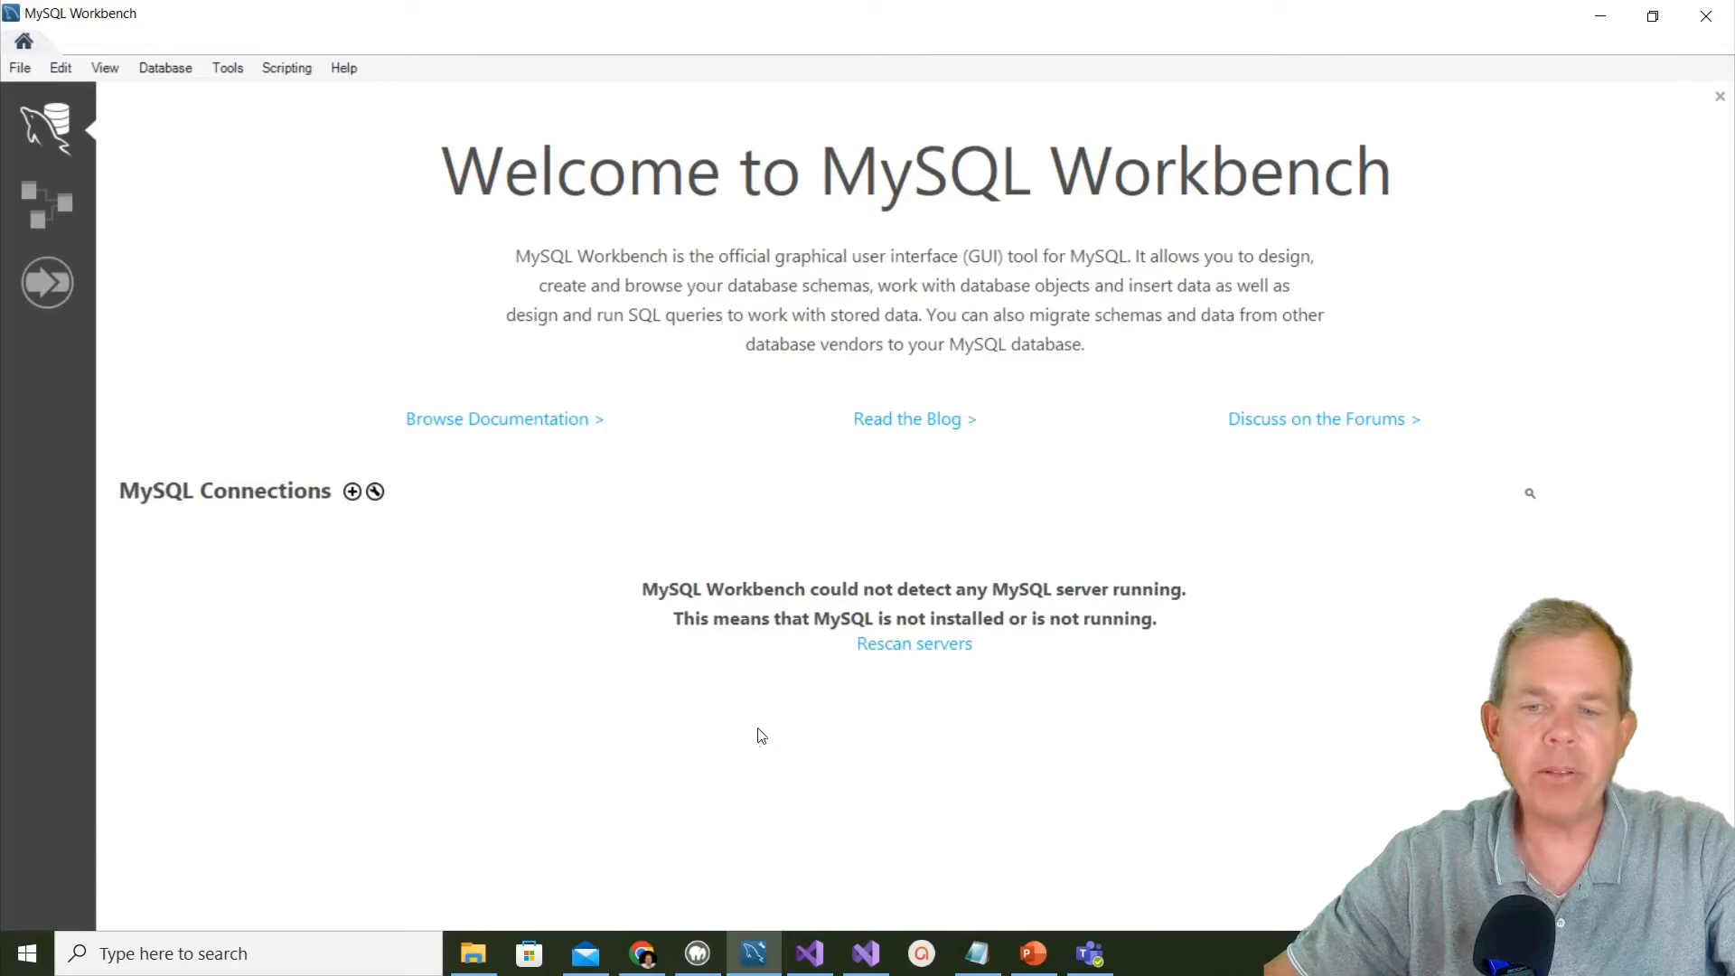
Step: Bring up MAMP to check the Apache and MySQL server status, then minimize it
{"action": "left_click", "coordinate": [698, 953]}
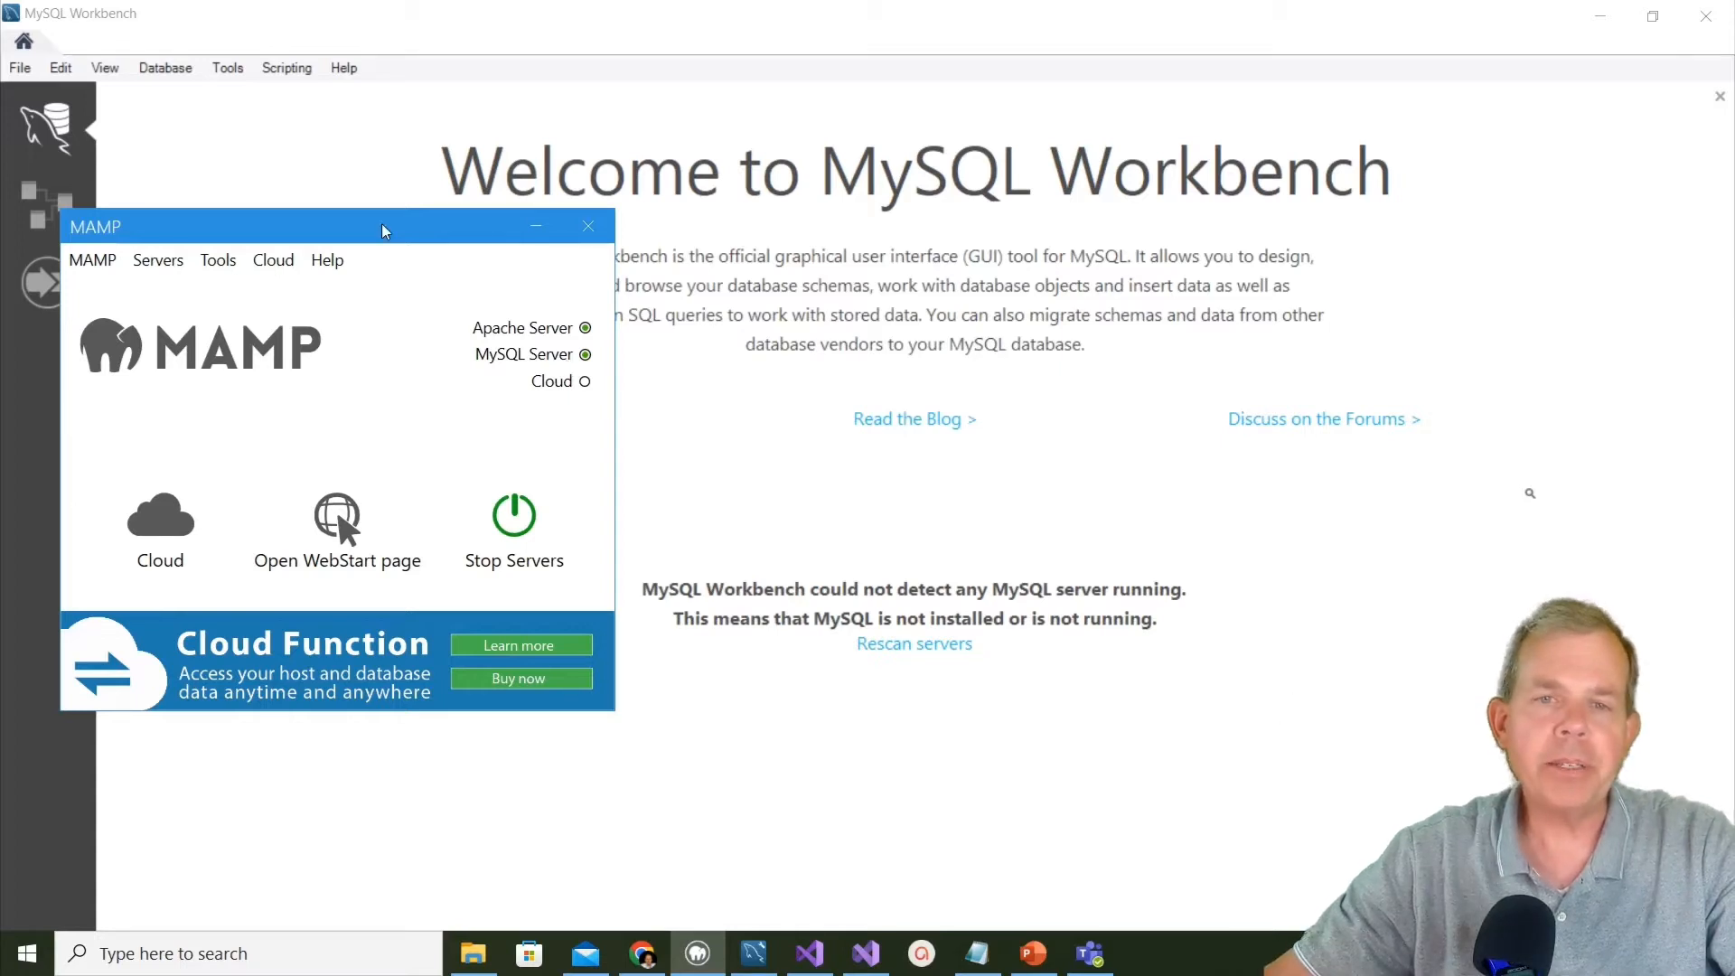
{"action": "left_click_drag", "start_coordinate": [382, 232], "coordinate": [505, 146]}
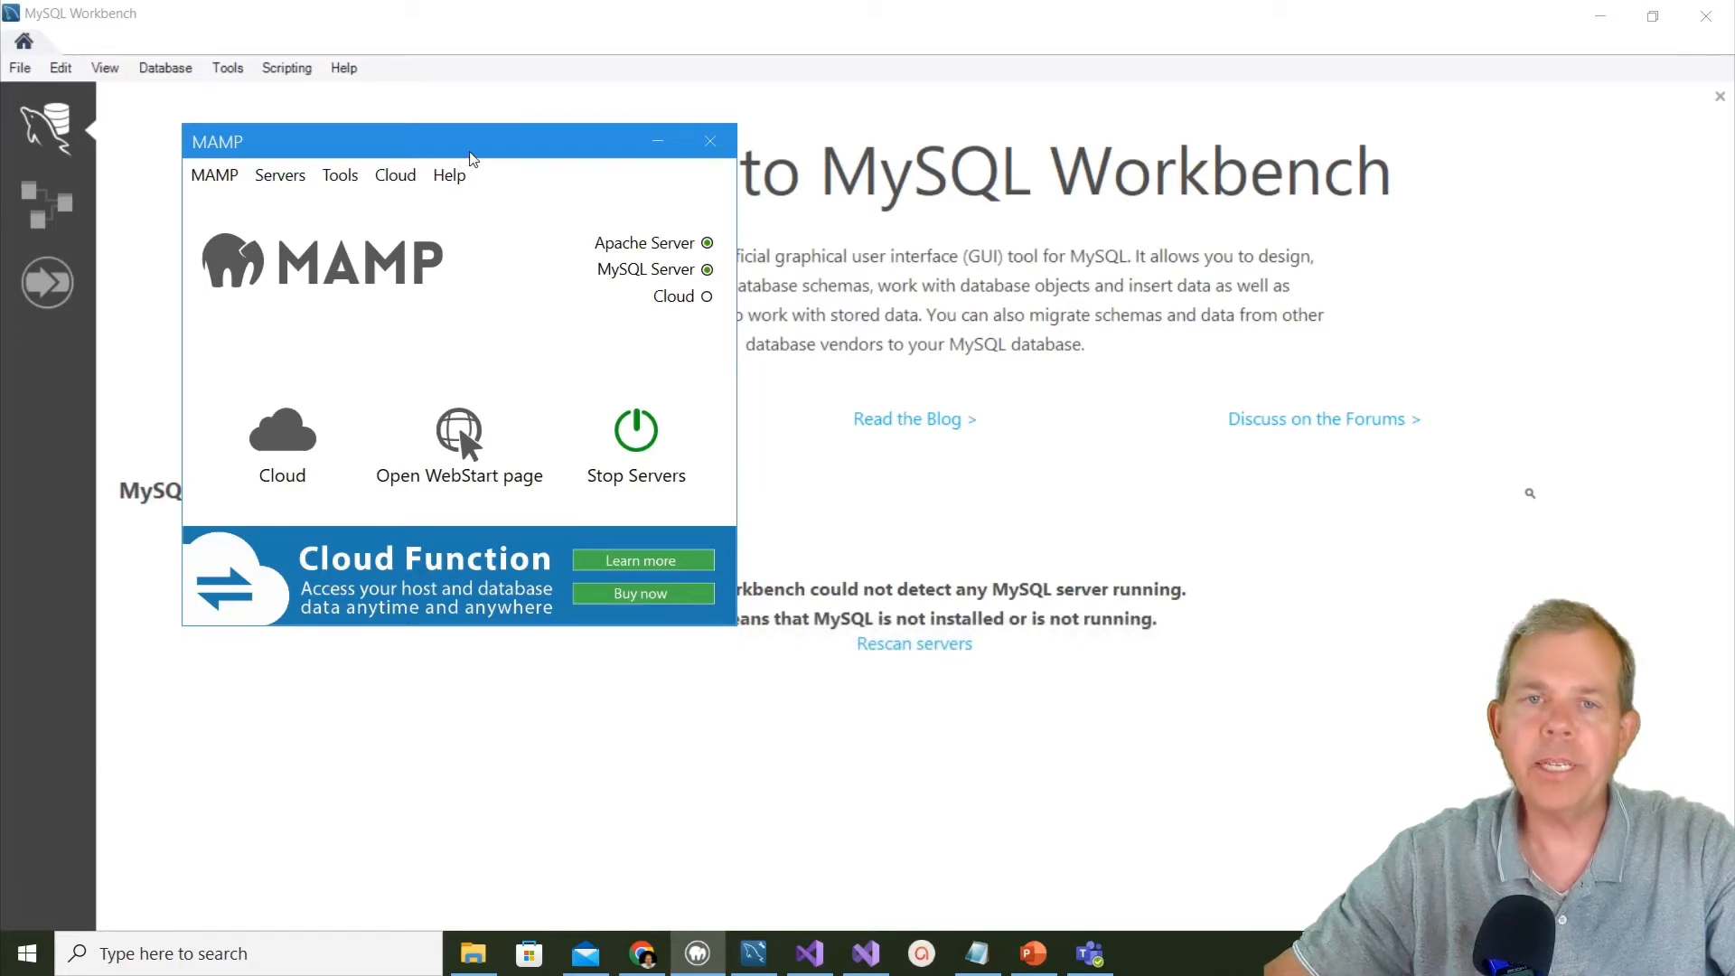
{"action": "left_click_drag", "start_coordinate": [470, 156], "coordinate": [462, 200]}
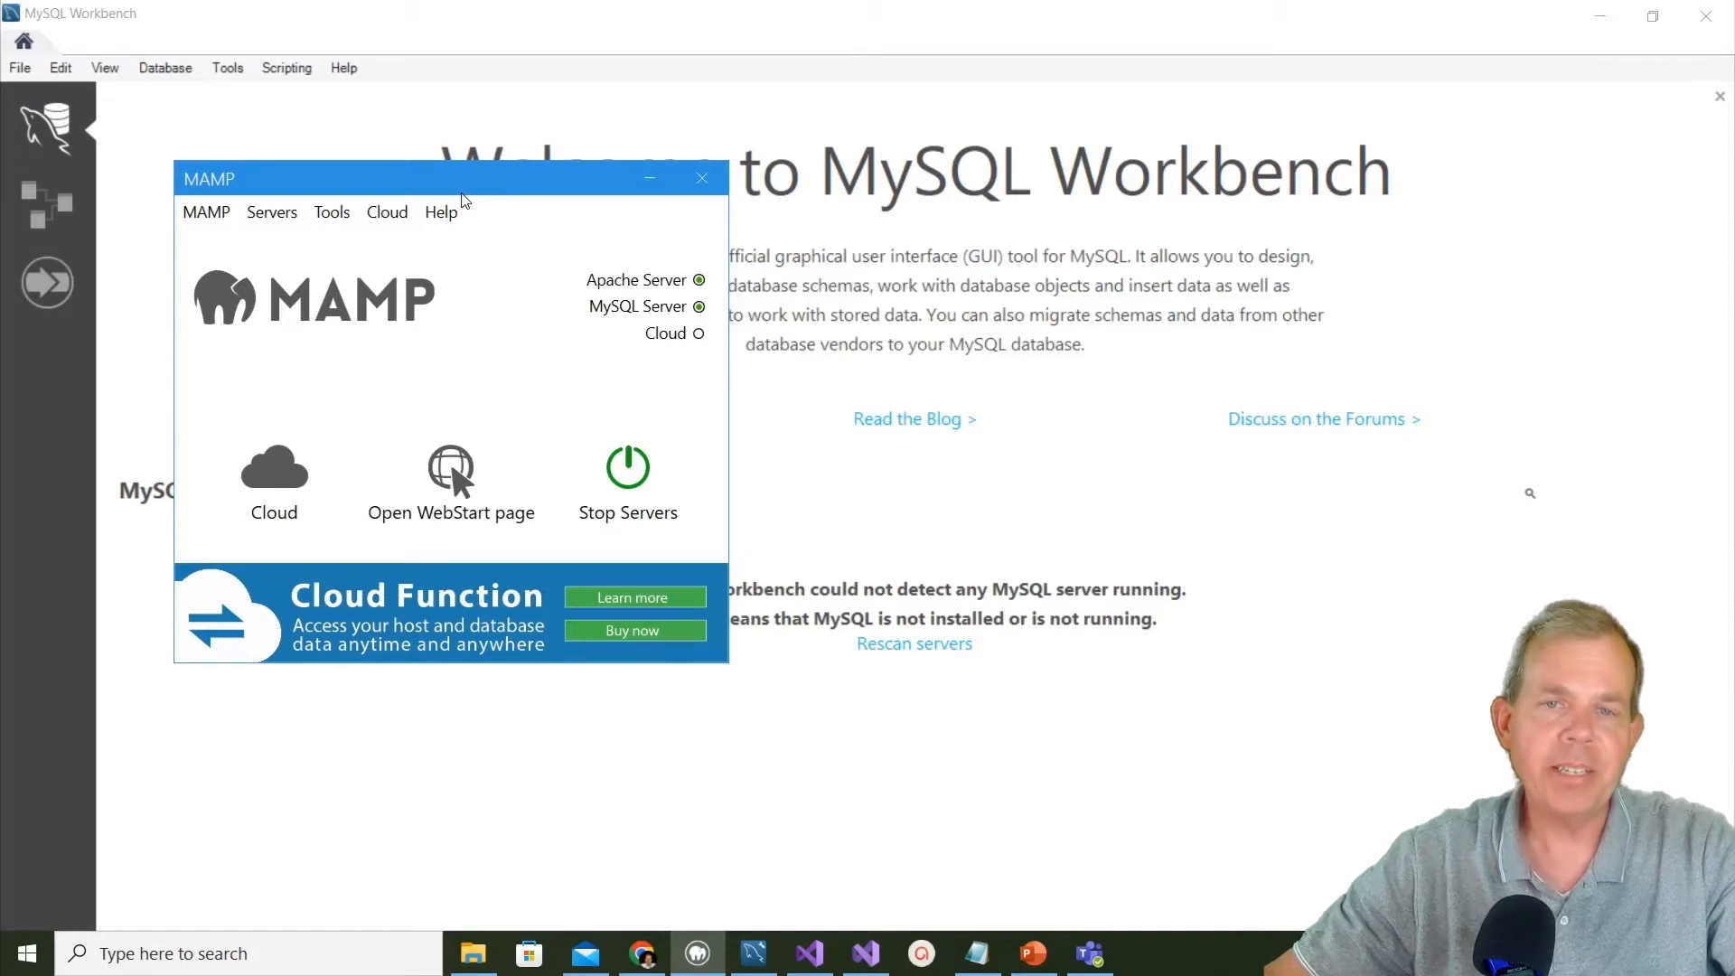
{"action": "left_click", "coordinate": [653, 180]}
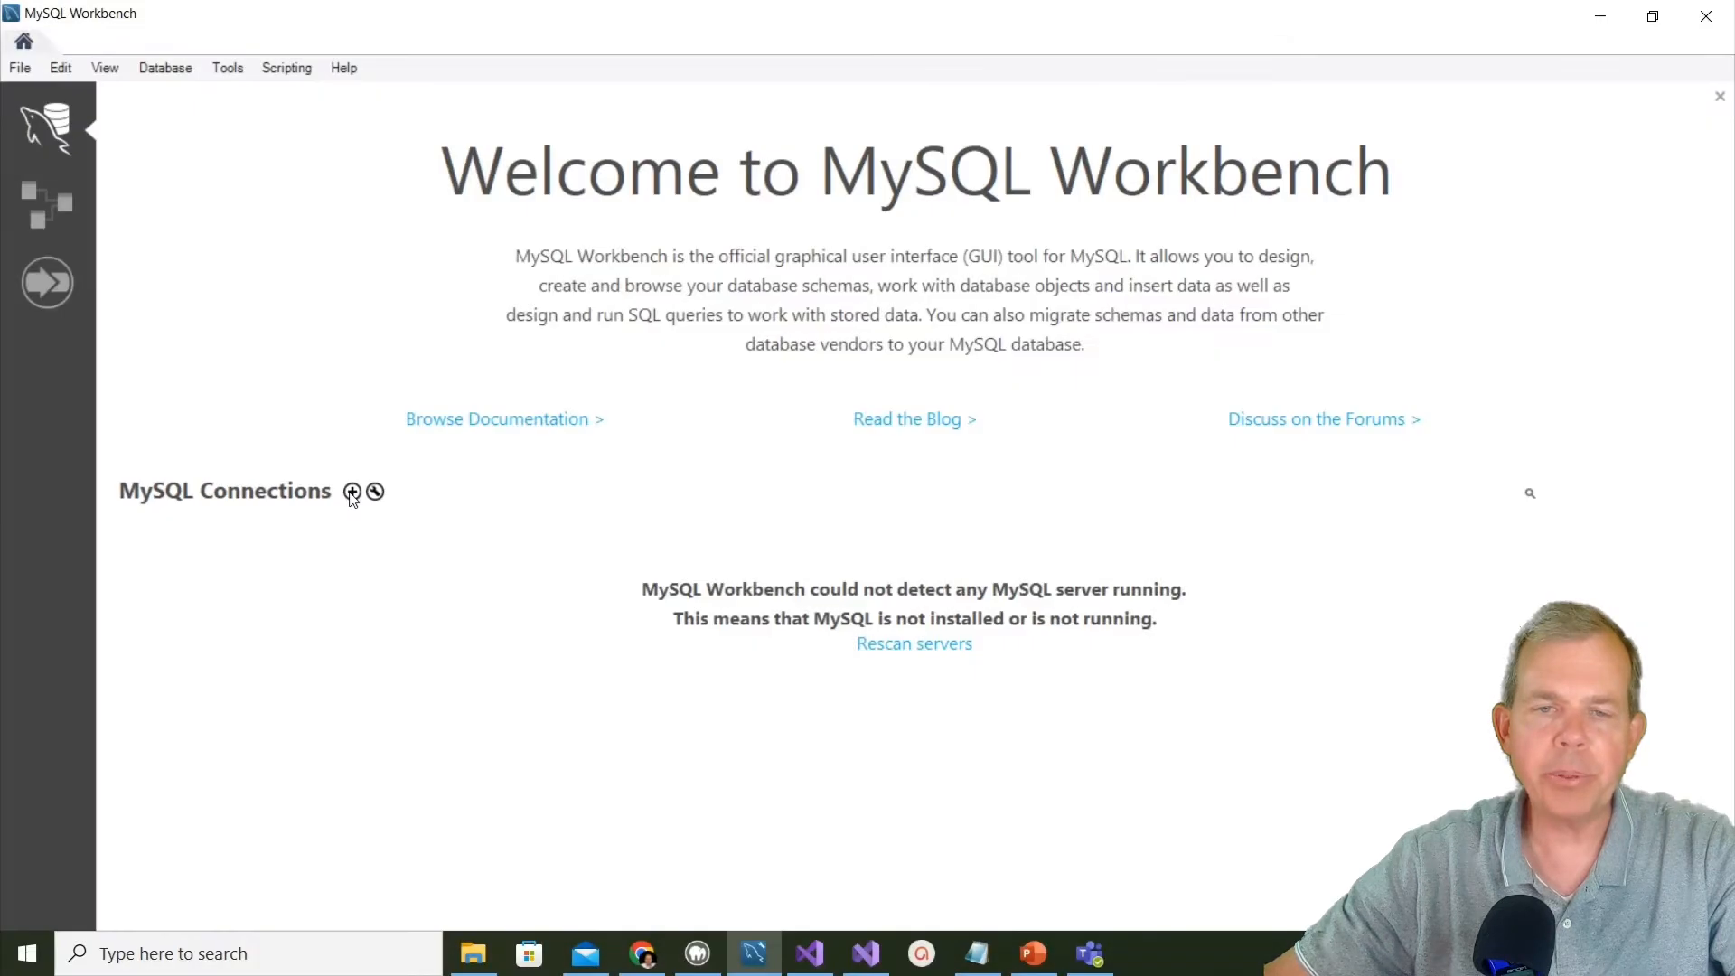
Step: Start a new MySQL connection with the connection name localhost and the hostname localhost
{"action": "left_click", "coordinate": [352, 493]}
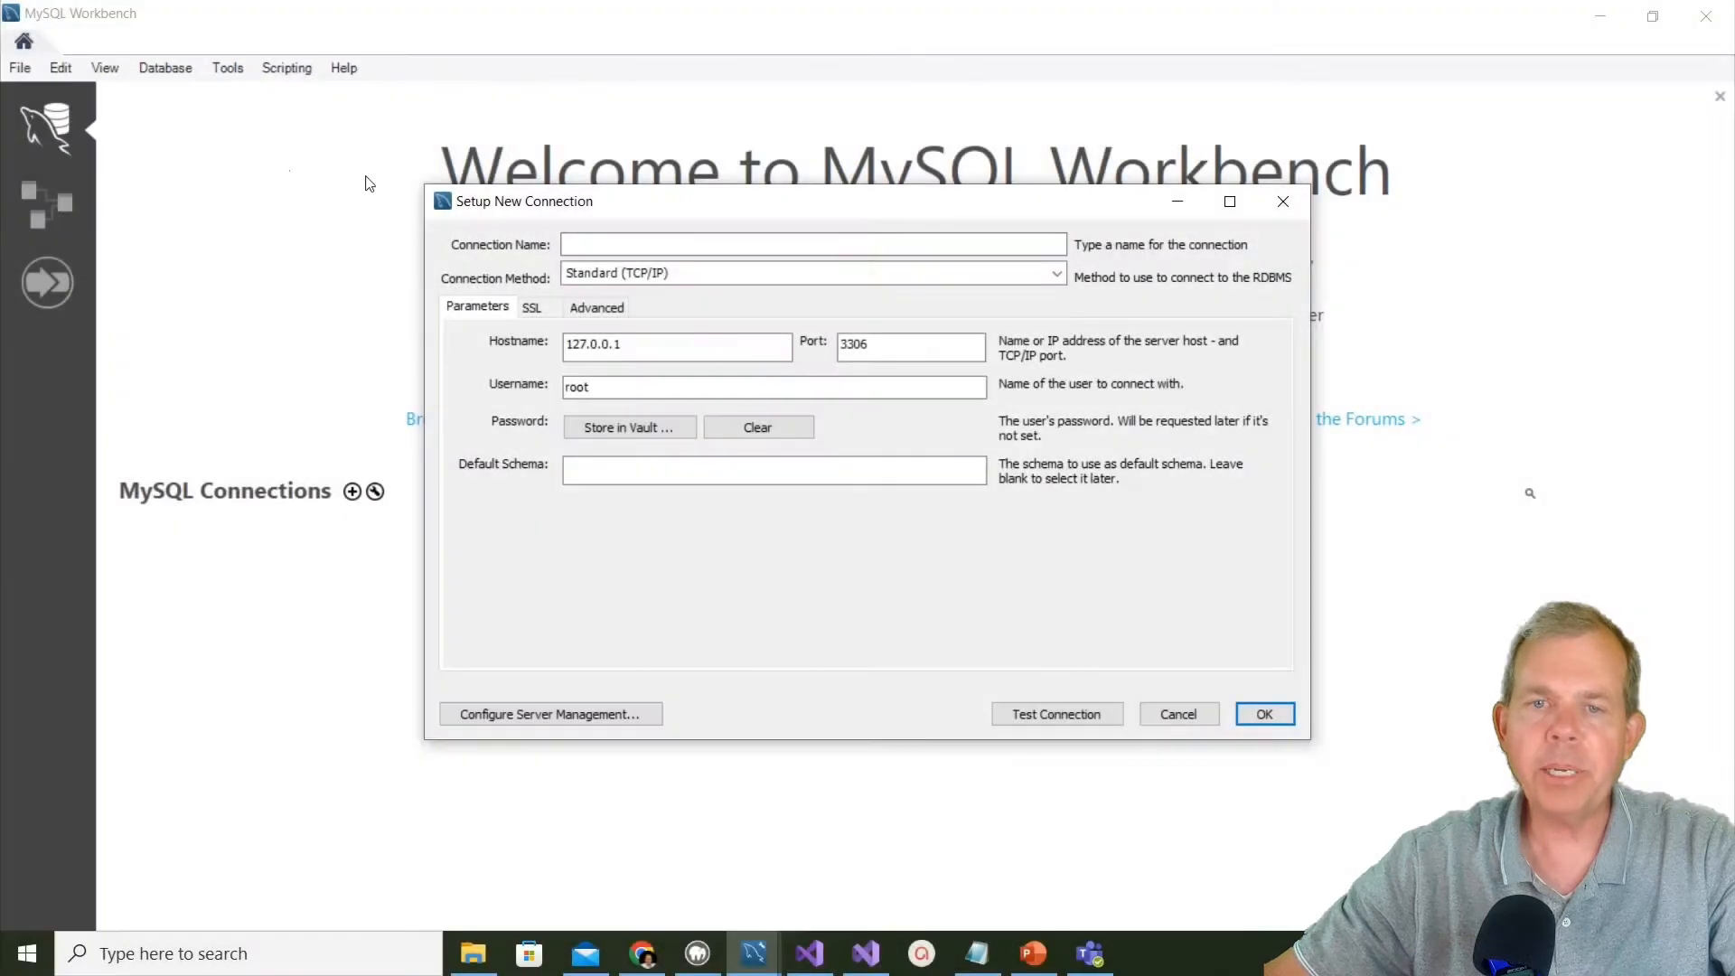
{"action": "left_click", "coordinate": [592, 249]}
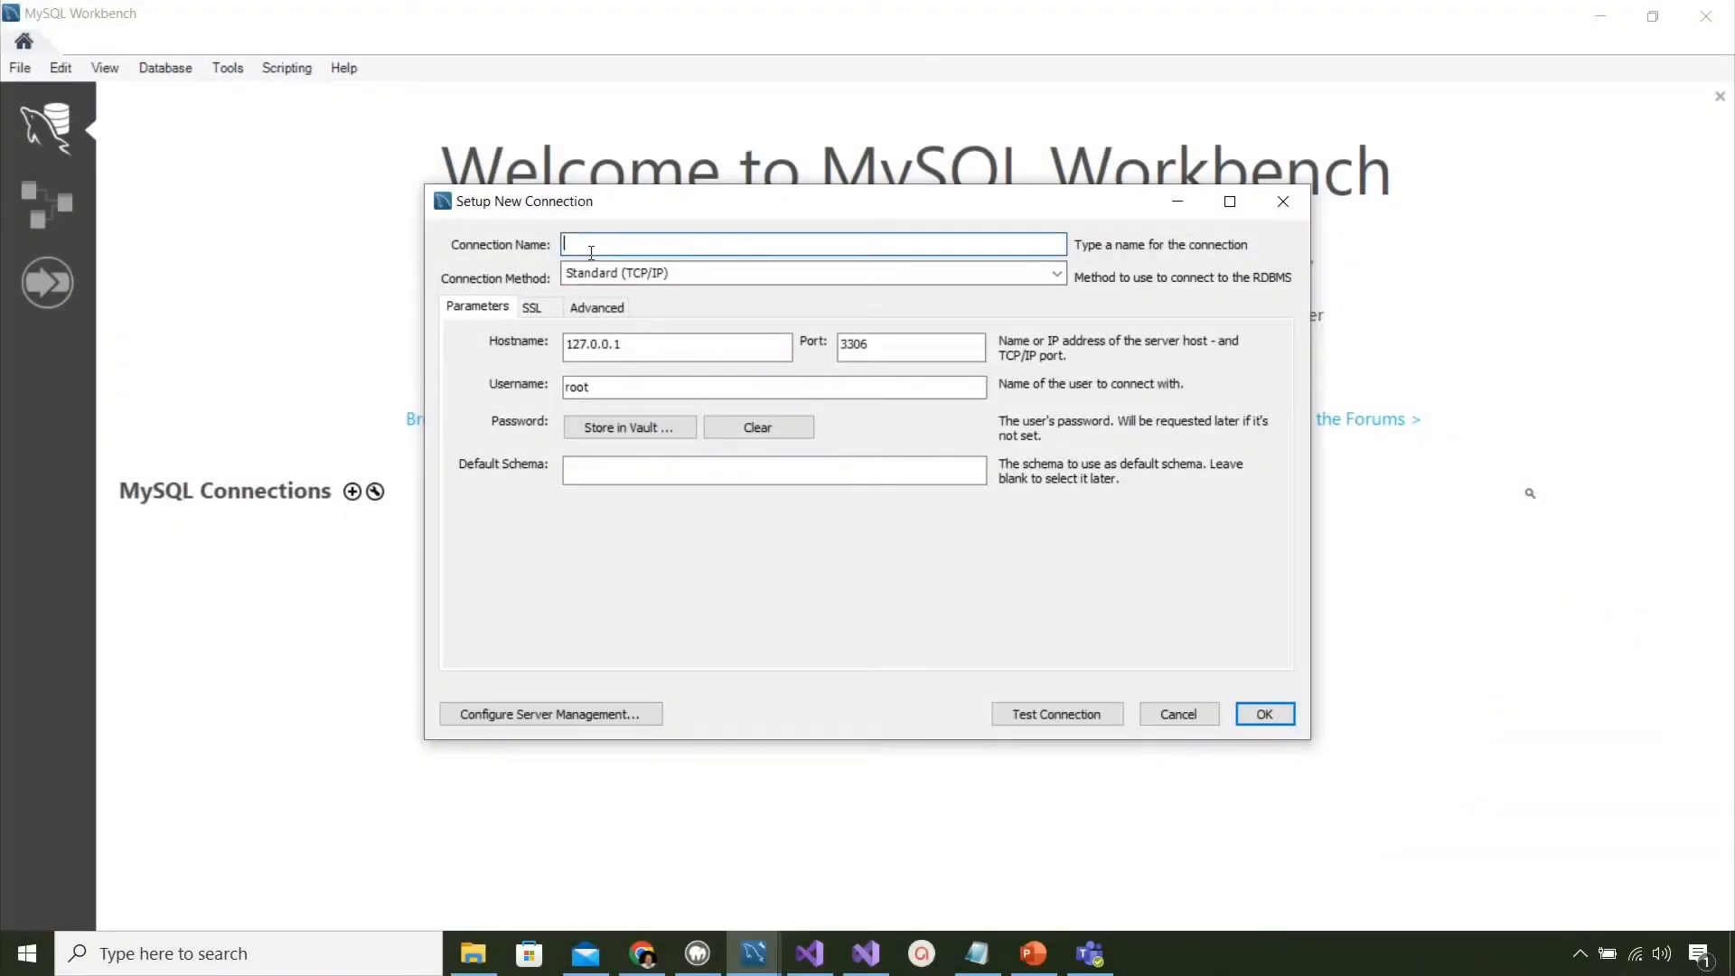
{"action": "type", "text": "loc"}
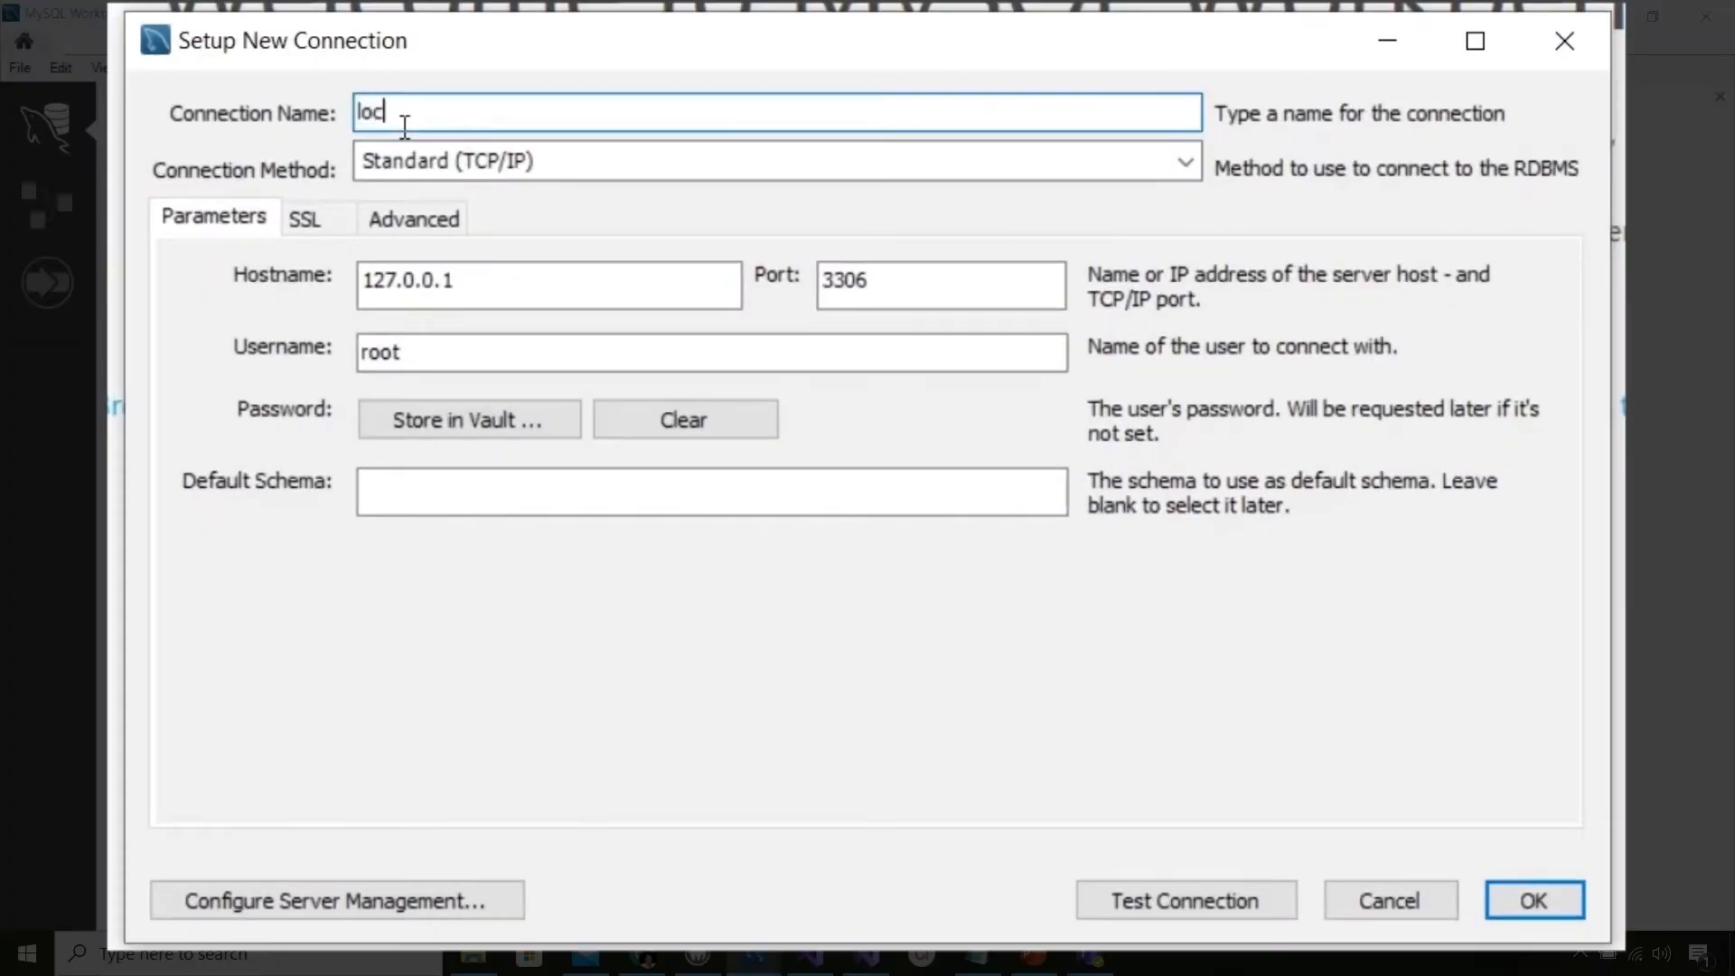
{"action": "type", "text": "alhost"}
{"action": "left_click_drag", "start_coordinate": [479, 289], "coordinate": [326, 264]}
{"action": "type", "text": "localhost"}
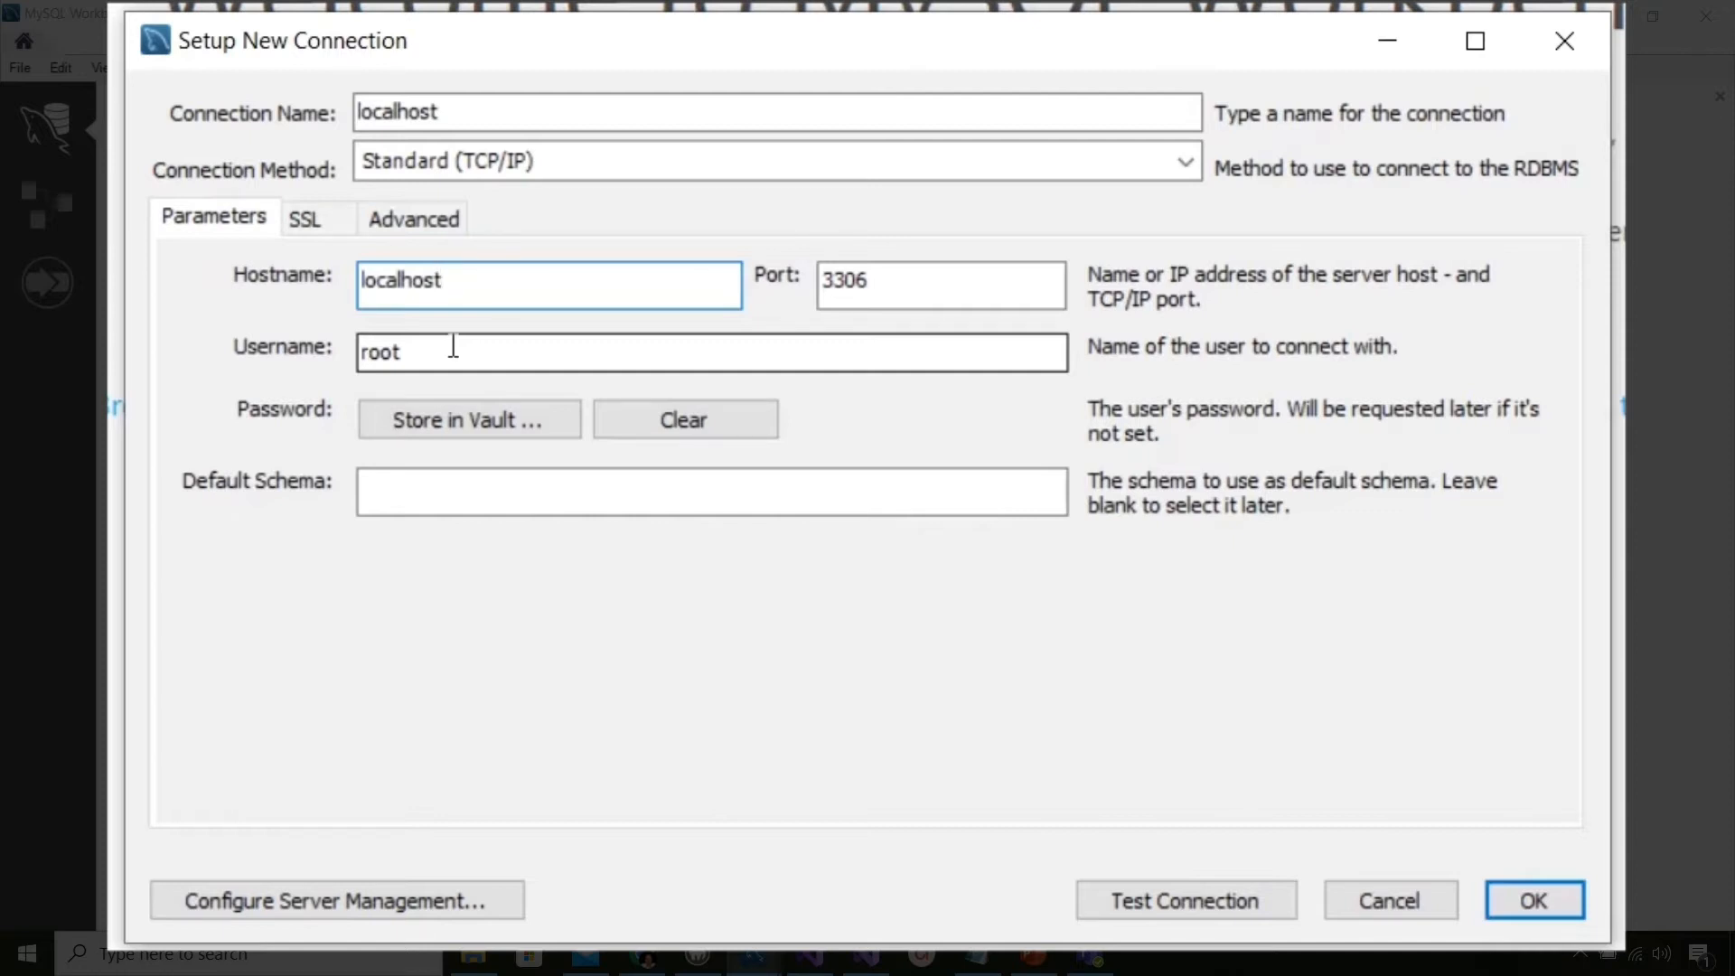
Step: Compare the new connection's port with the MySQL port in MAMP's preferences, leaving the preferences unchanged, and return to the connection setup
{"action": "double_click", "coordinate": [876, 282]}
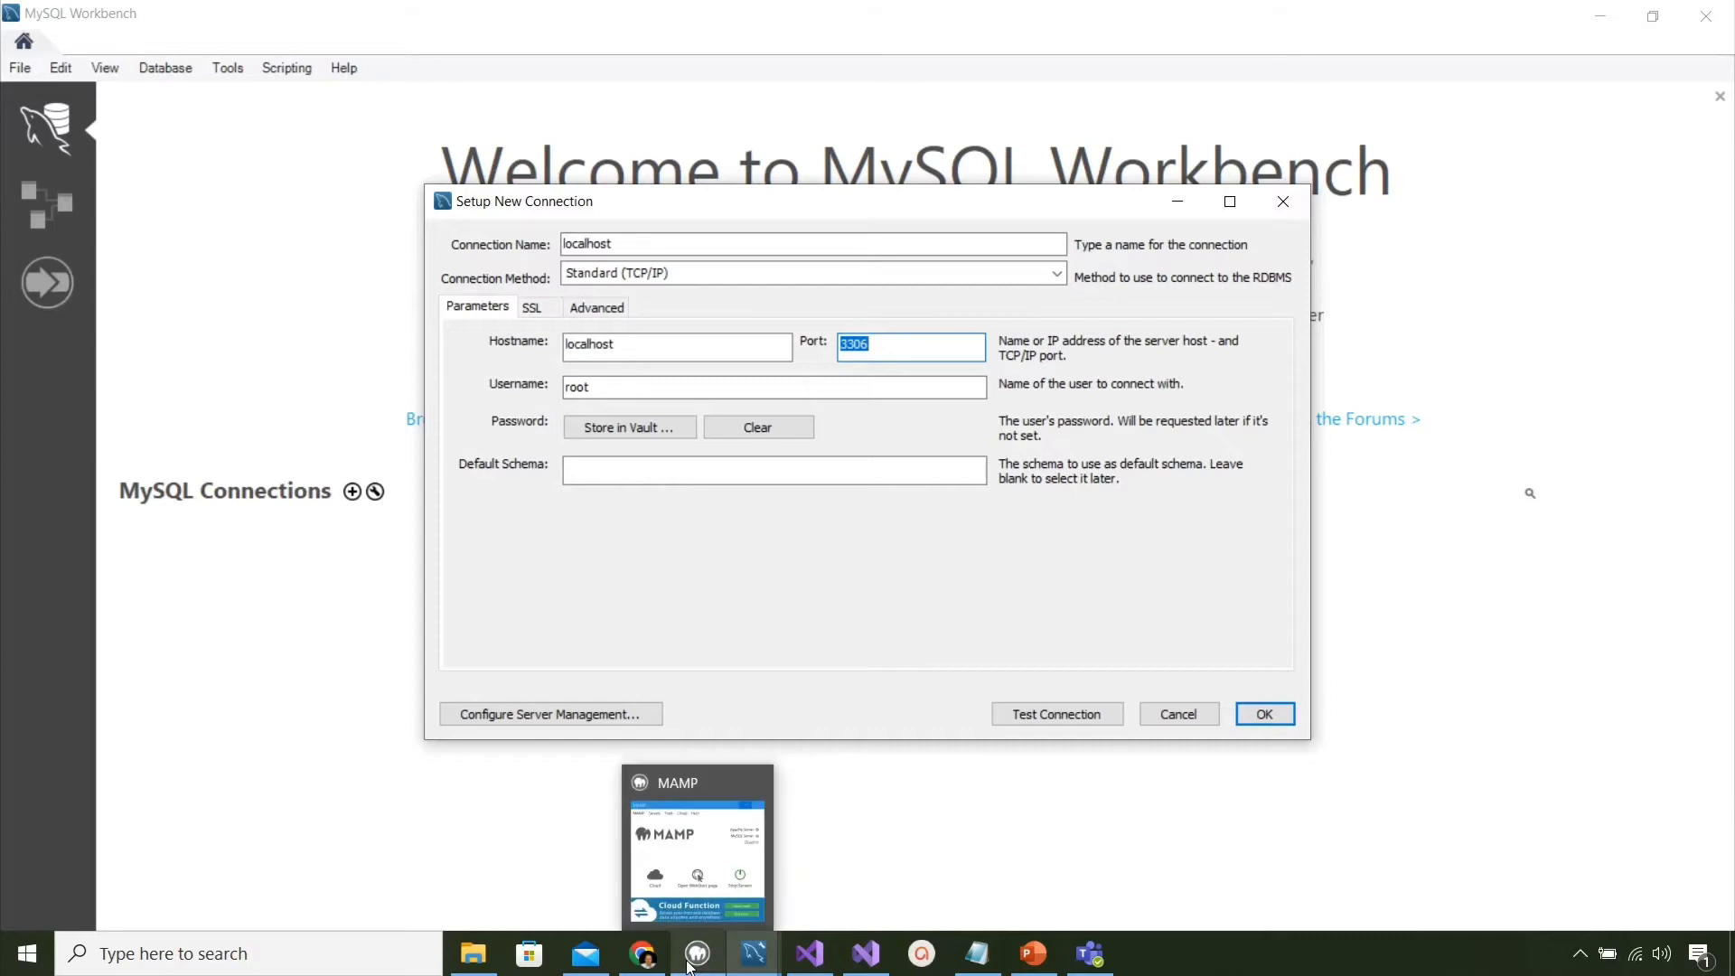
{"action": "left_click", "coordinate": [697, 957]}
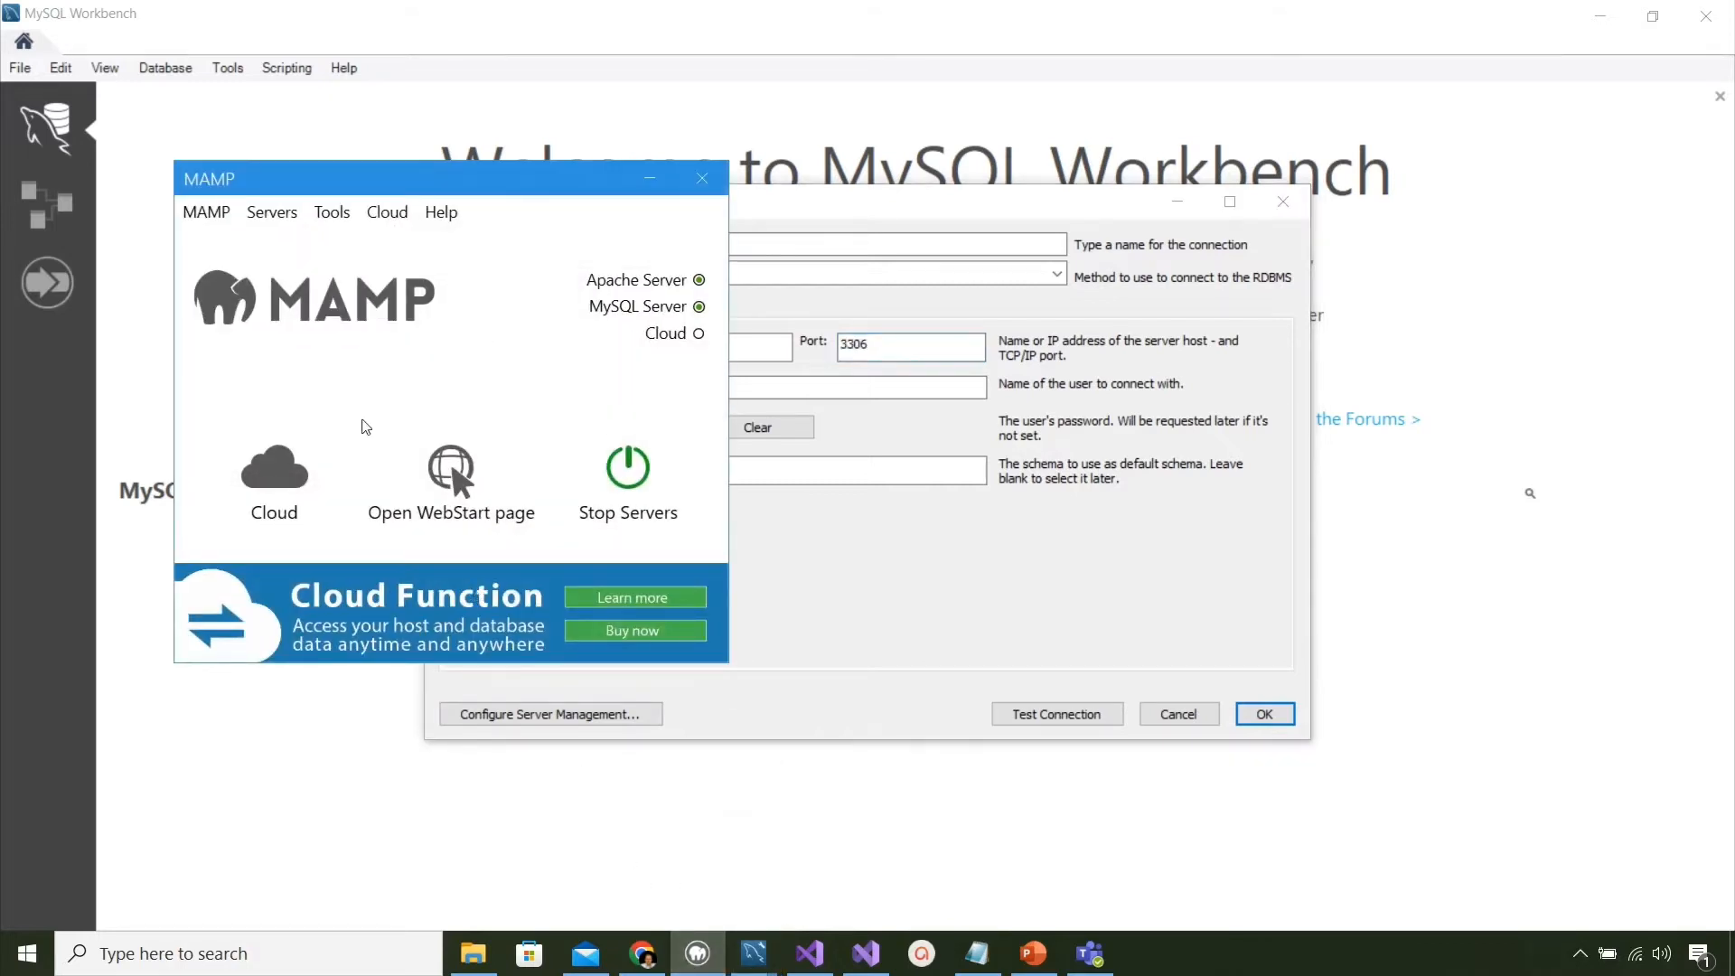
{"action": "left_click", "coordinate": [213, 215]}
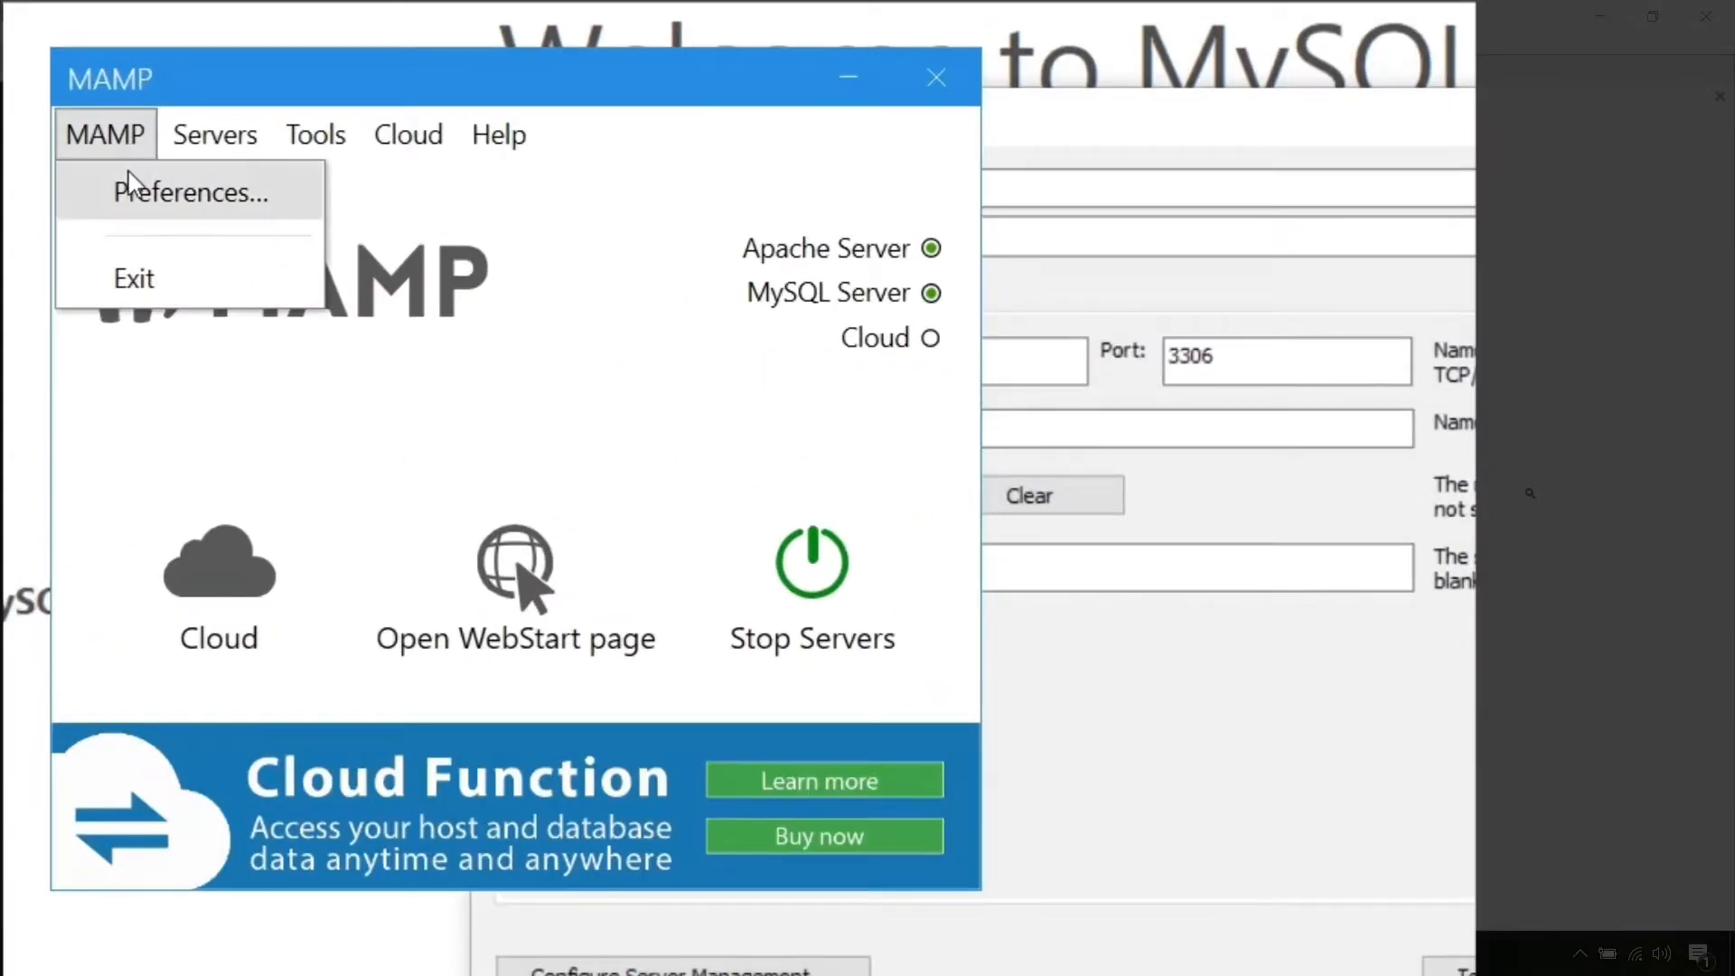
{"action": "left_click", "coordinate": [136, 190]}
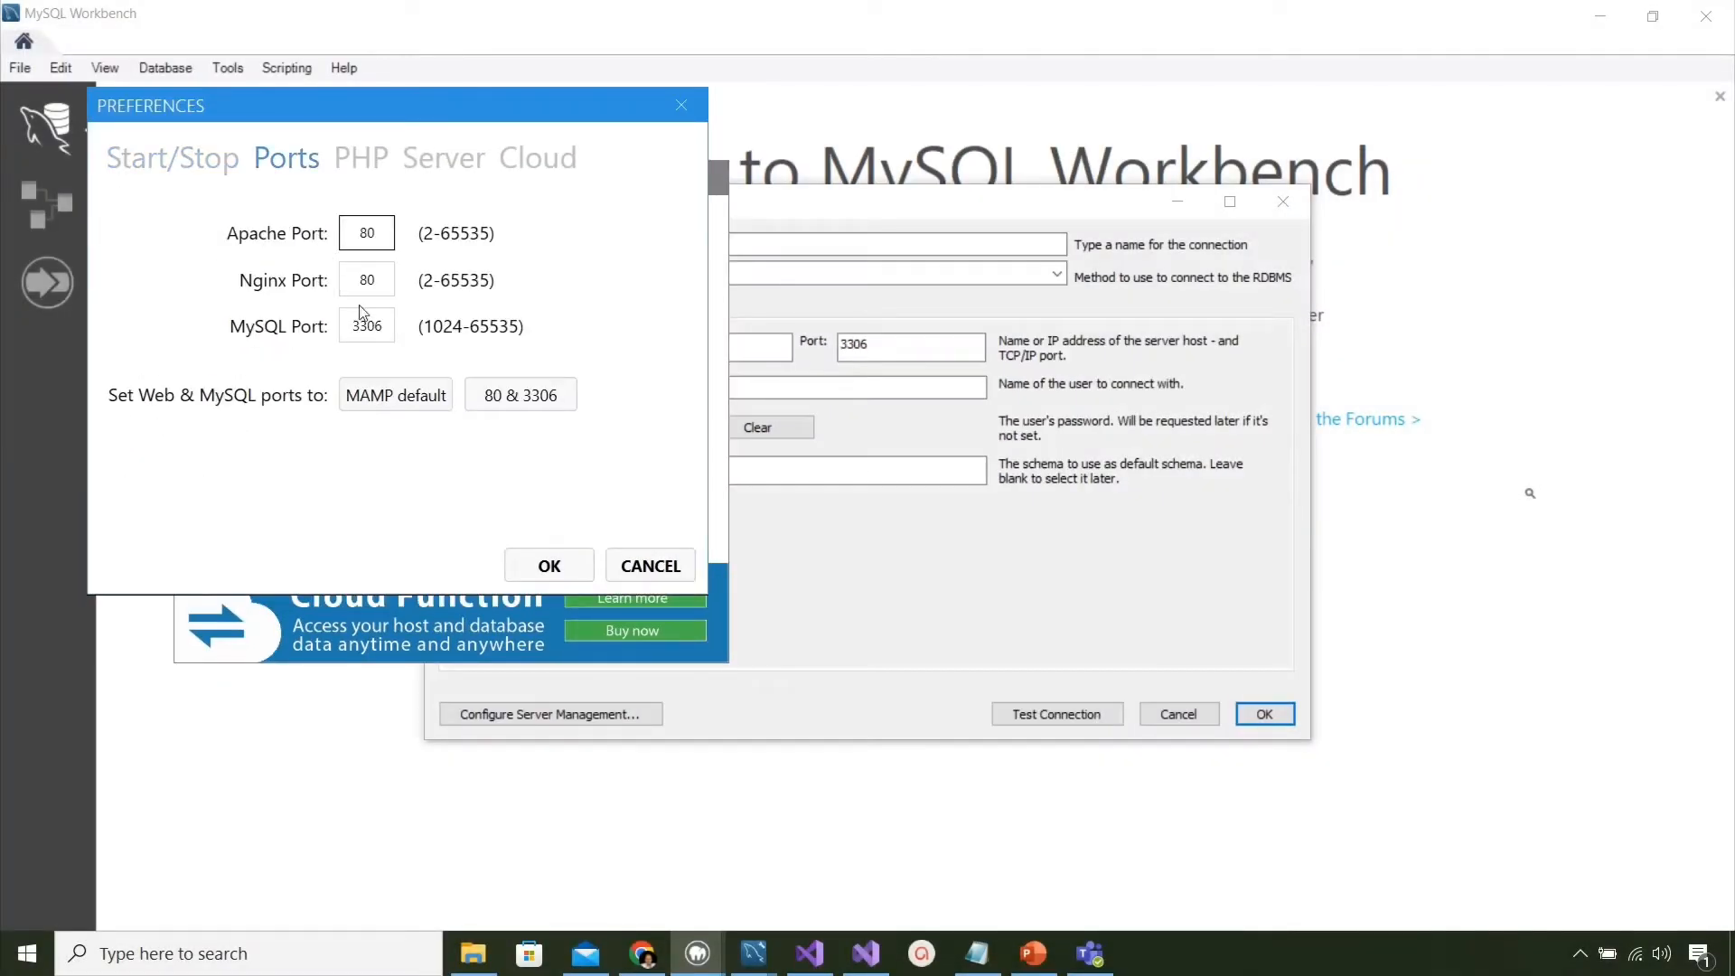
{"action": "double_click", "coordinate": [366, 326]}
{"action": "left_click", "coordinate": [649, 566]}
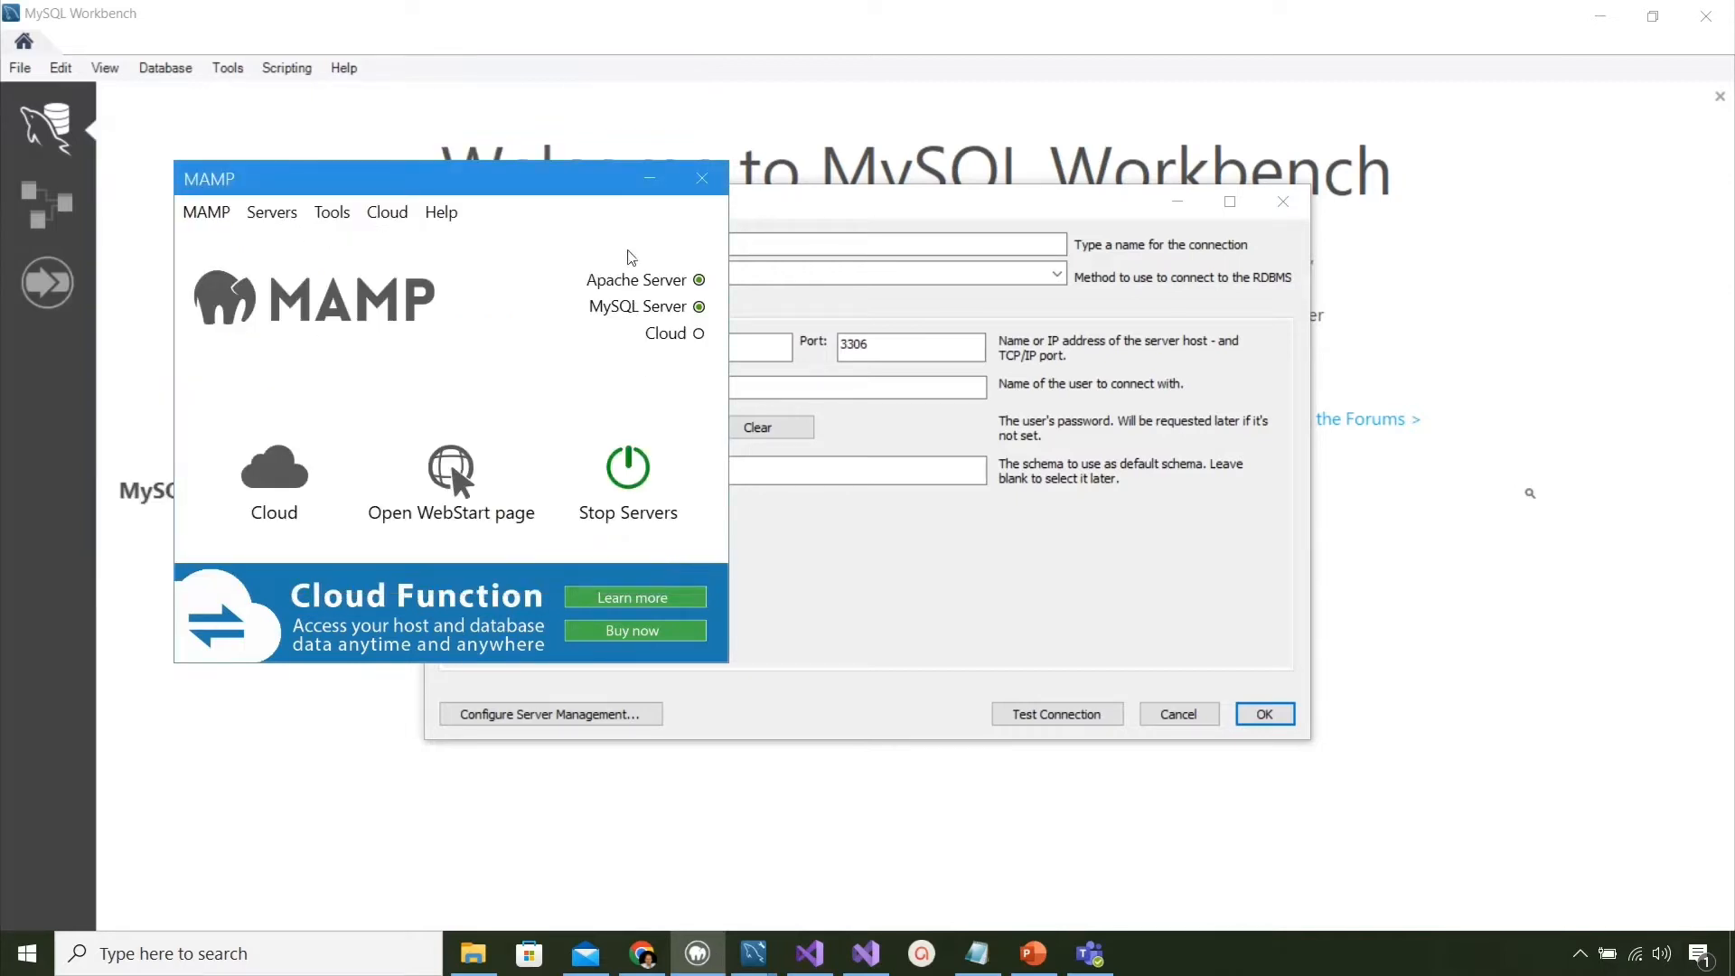
{"action": "left_click", "coordinate": [650, 179]}
{"action": "left_click", "coordinate": [888, 353]}
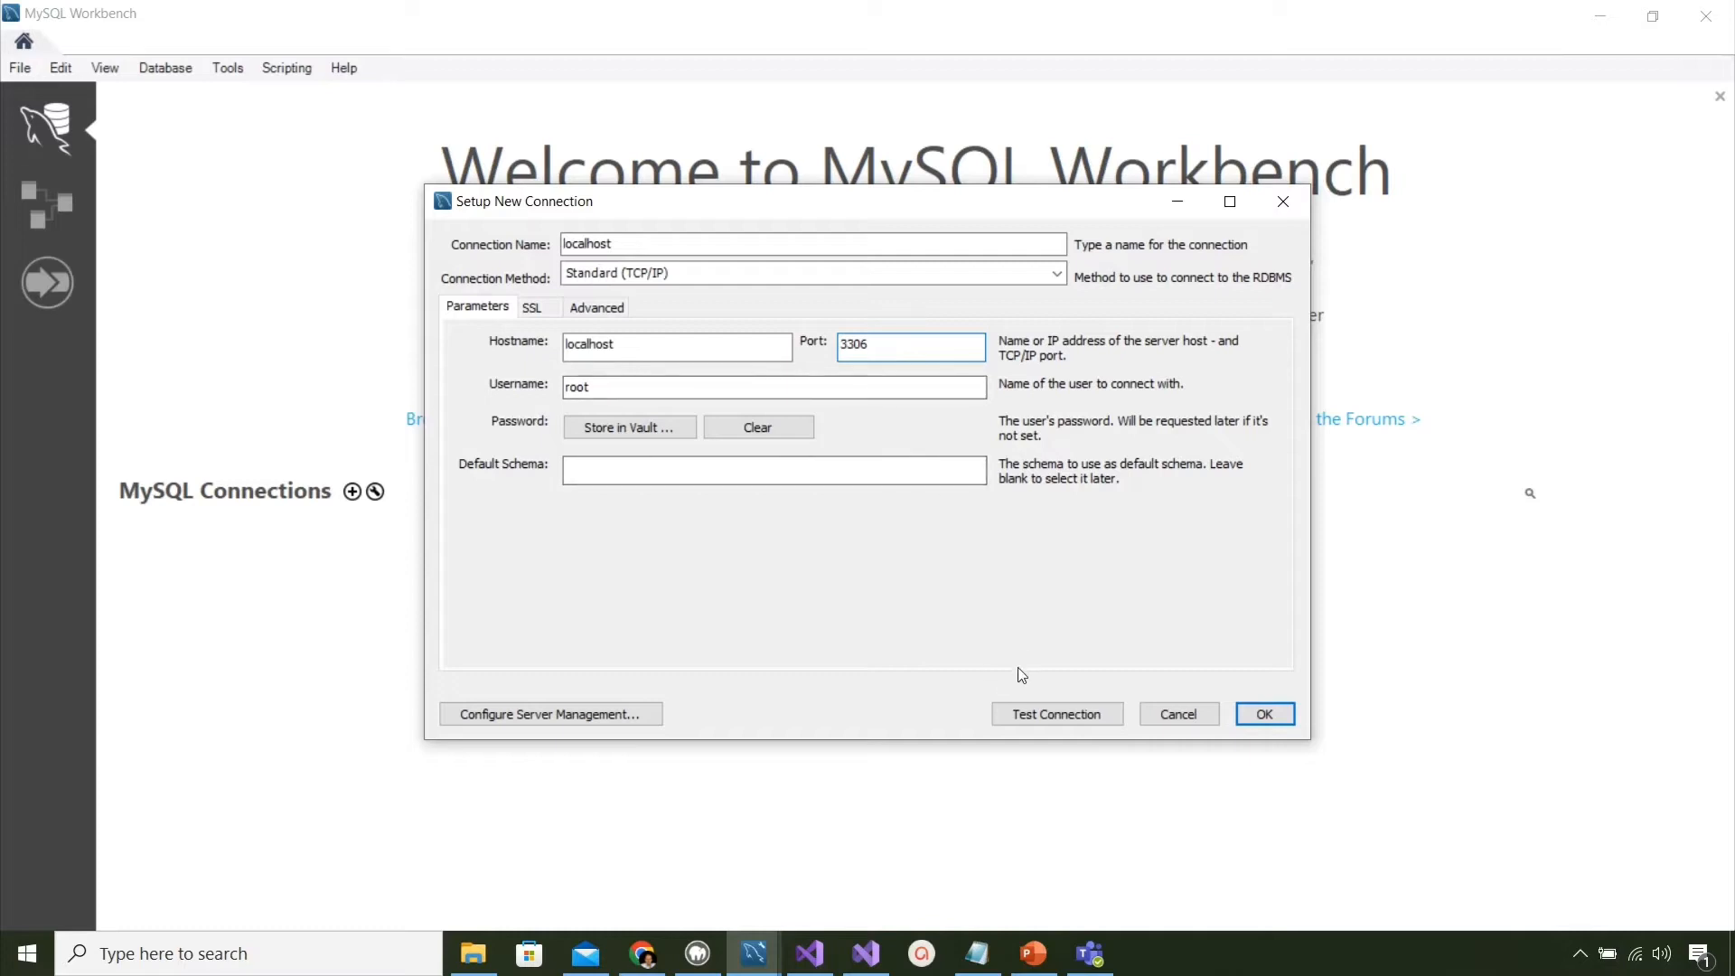
Step: Test the new localhost connection and save it
{"action": "left_click", "coordinate": [1046, 711]}
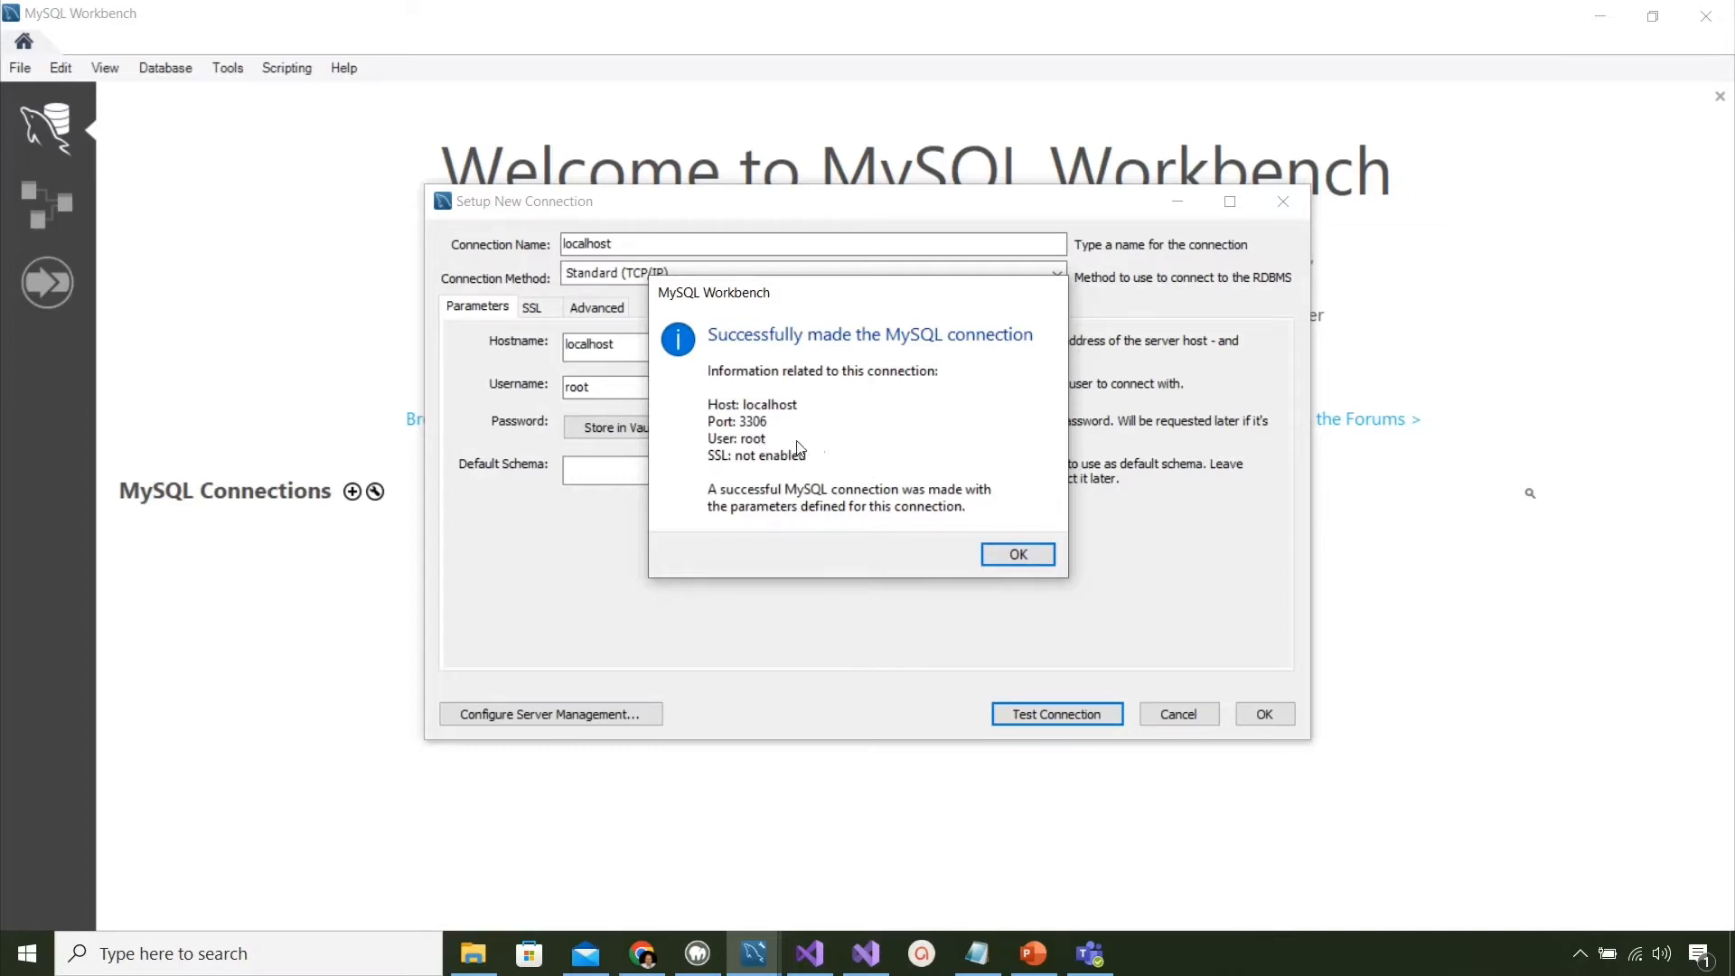
{"action": "left_click", "coordinate": [1021, 555]}
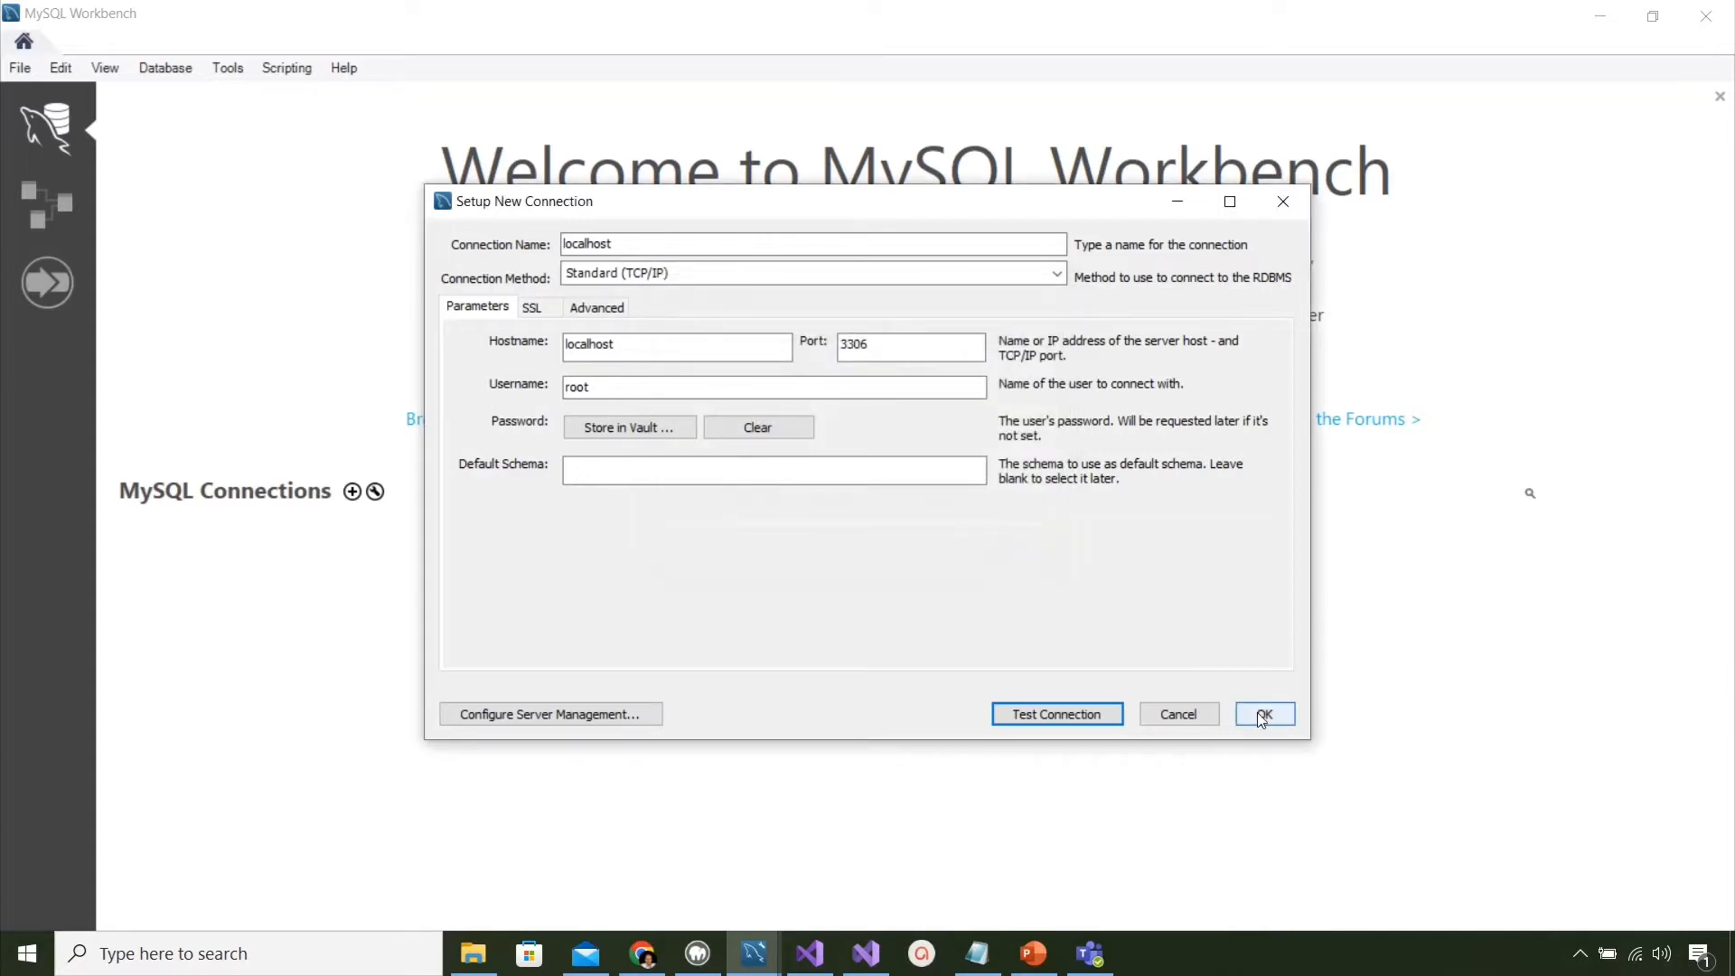
{"action": "left_click", "coordinate": [1263, 714]}
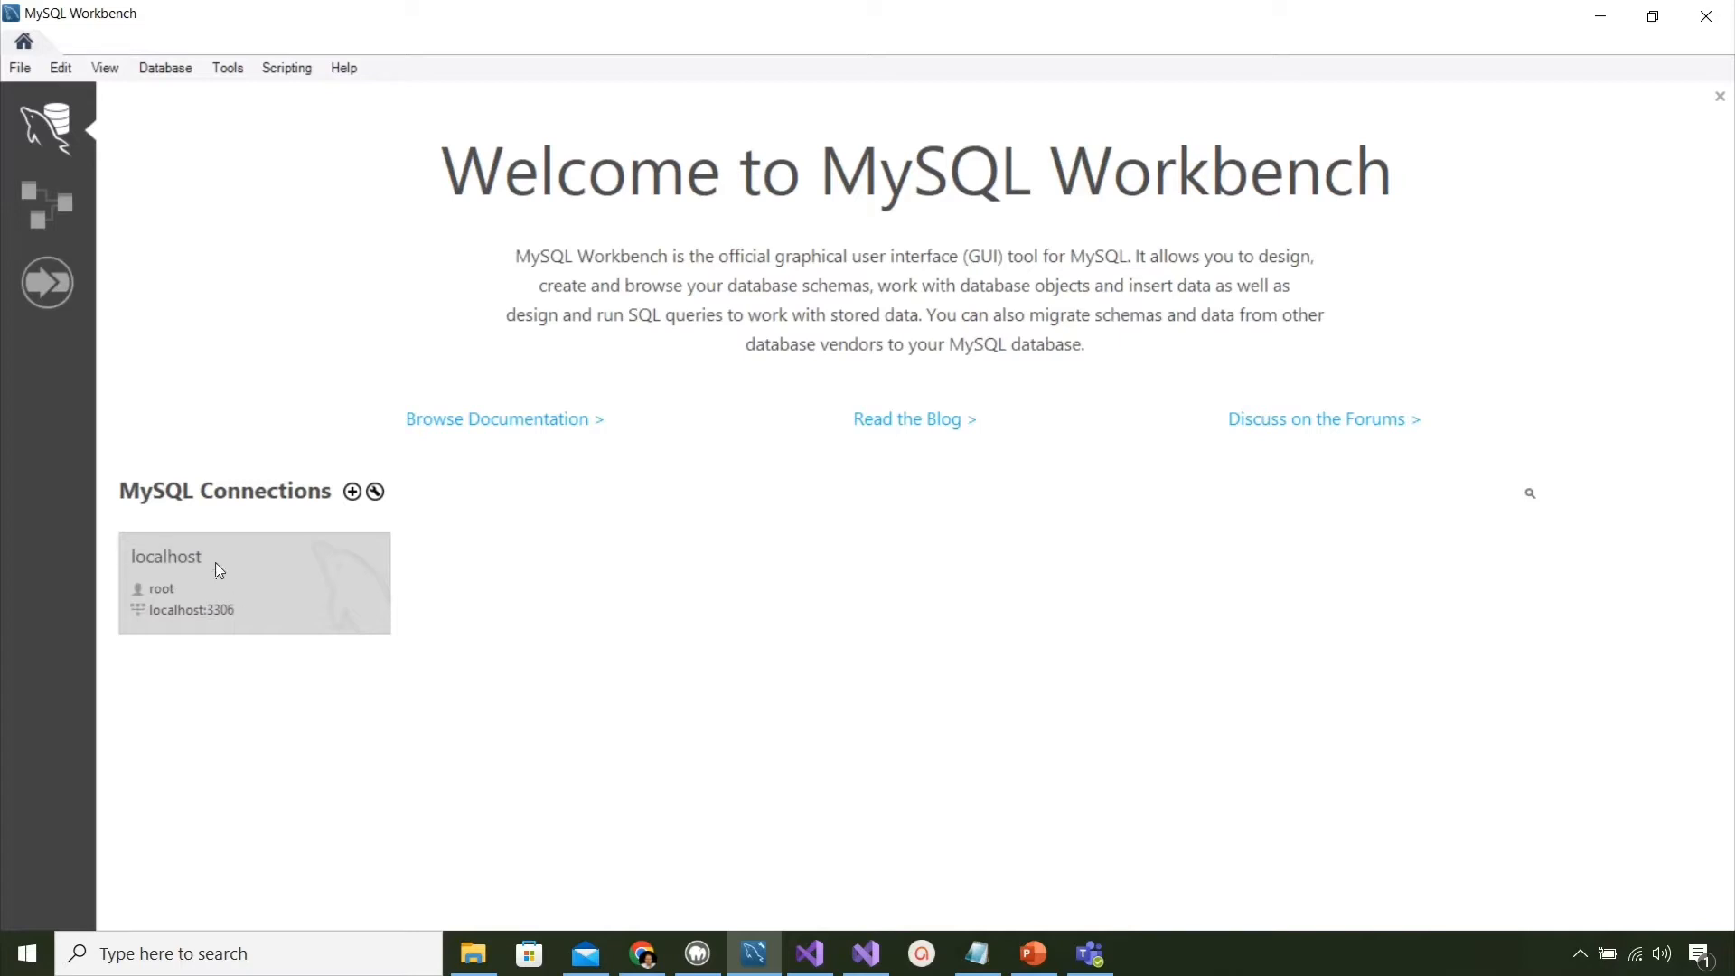
Step: Open the localhost connection, look over its music and music2 schemas and the administration options, and return to the schema list
{"action": "left_click", "coordinate": [269, 563]}
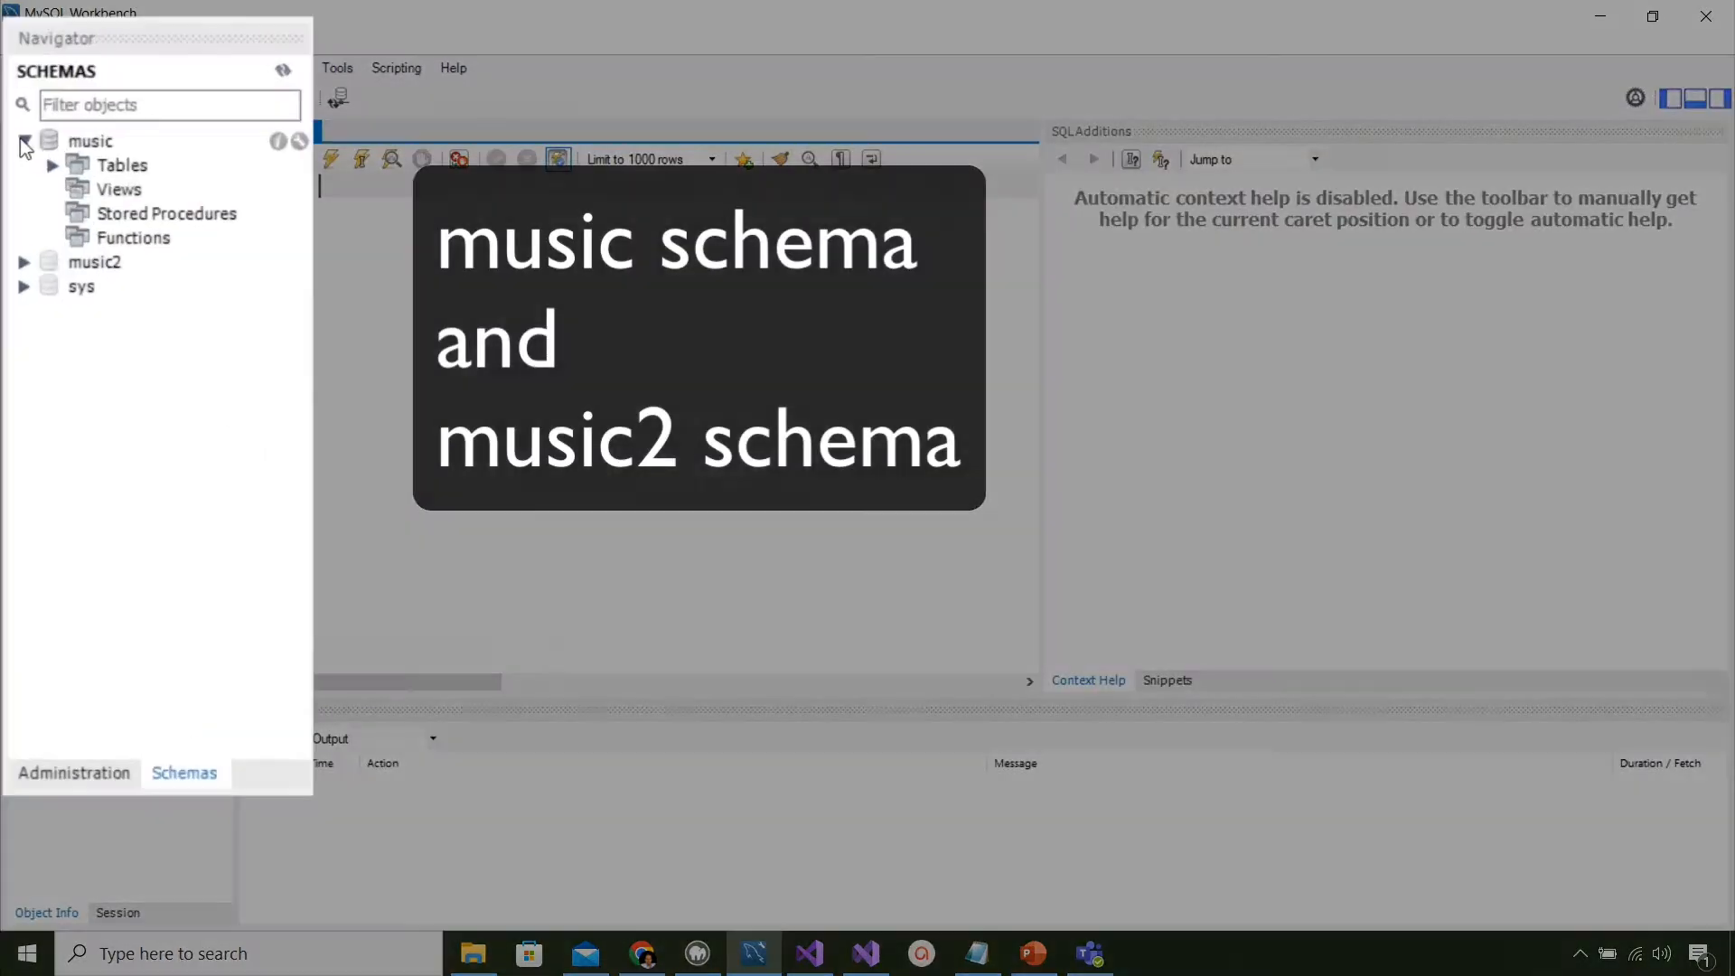
{"action": "left_click", "coordinate": [19, 207]}
{"action": "left_click", "coordinate": [131, 186]}
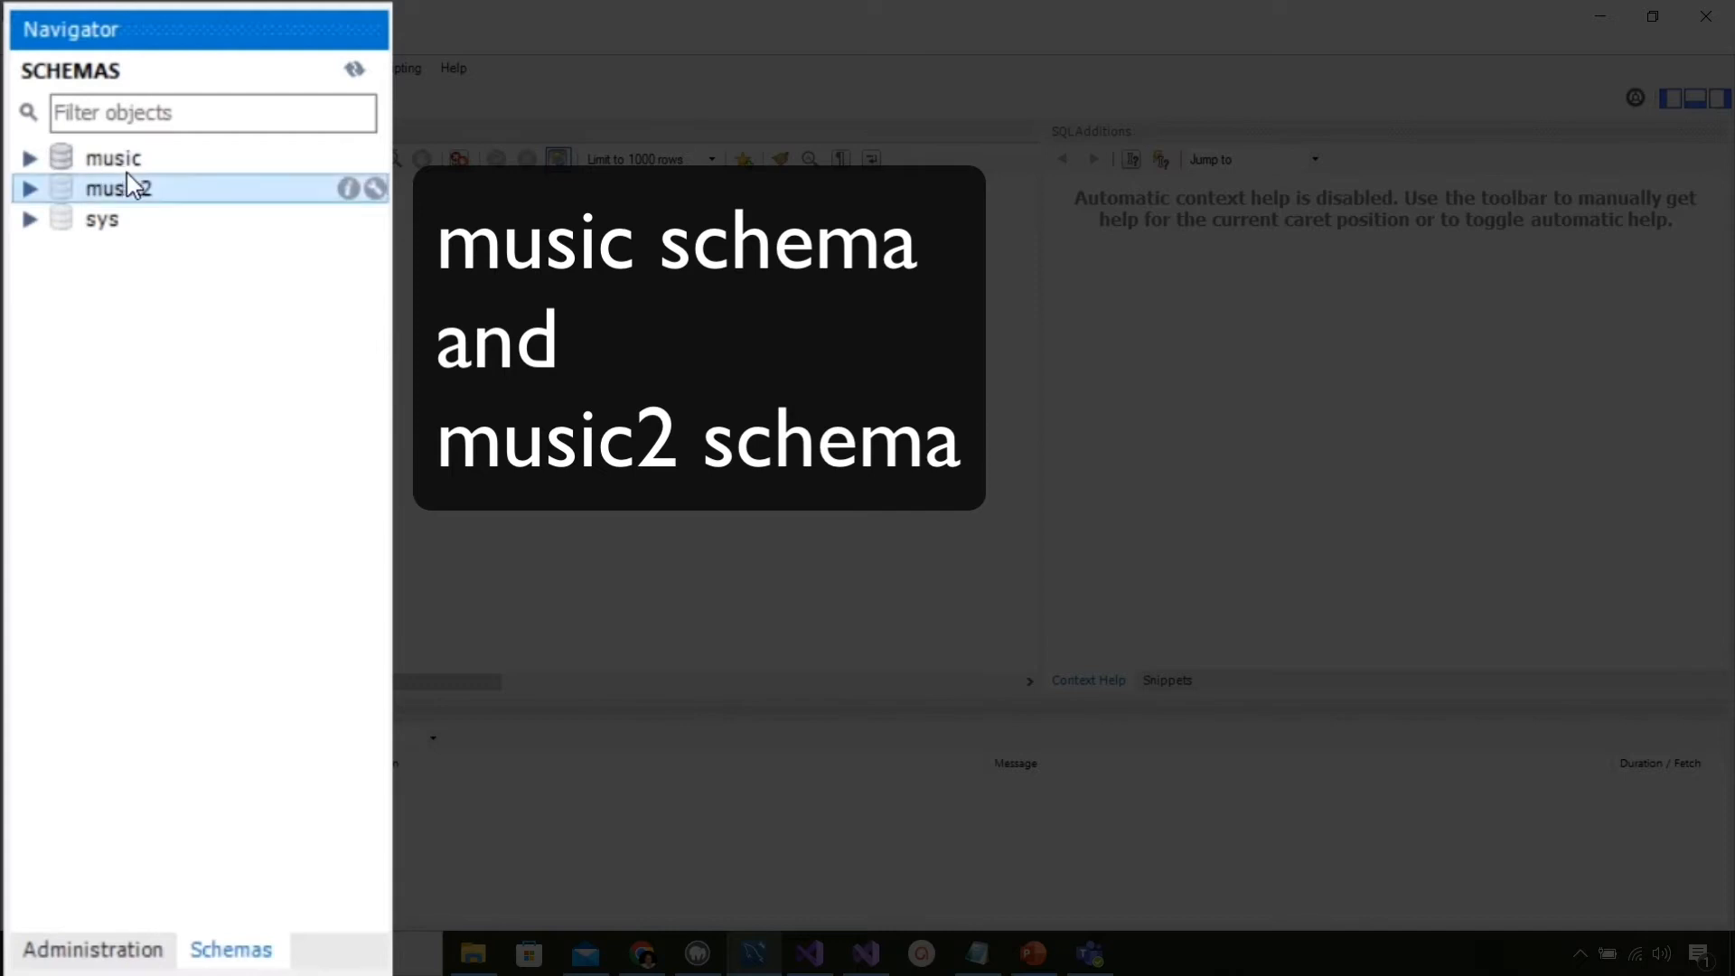
{"action": "left_click", "coordinate": [128, 169]}
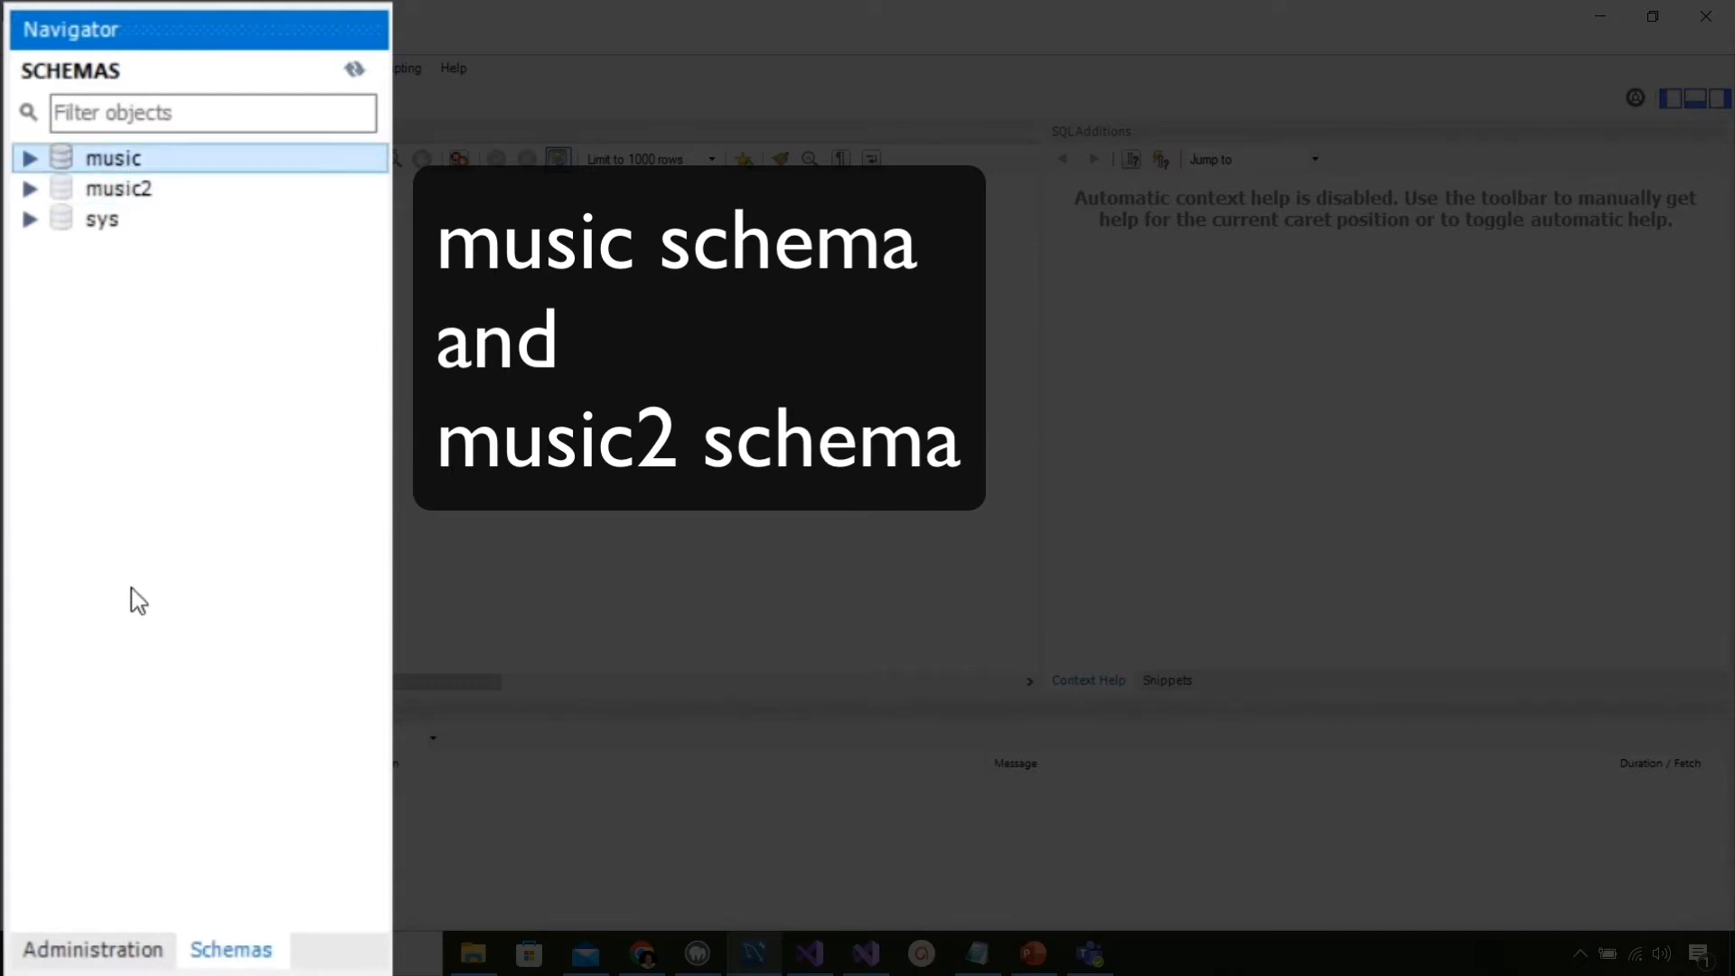
{"action": "left_click", "coordinate": [90, 958]}
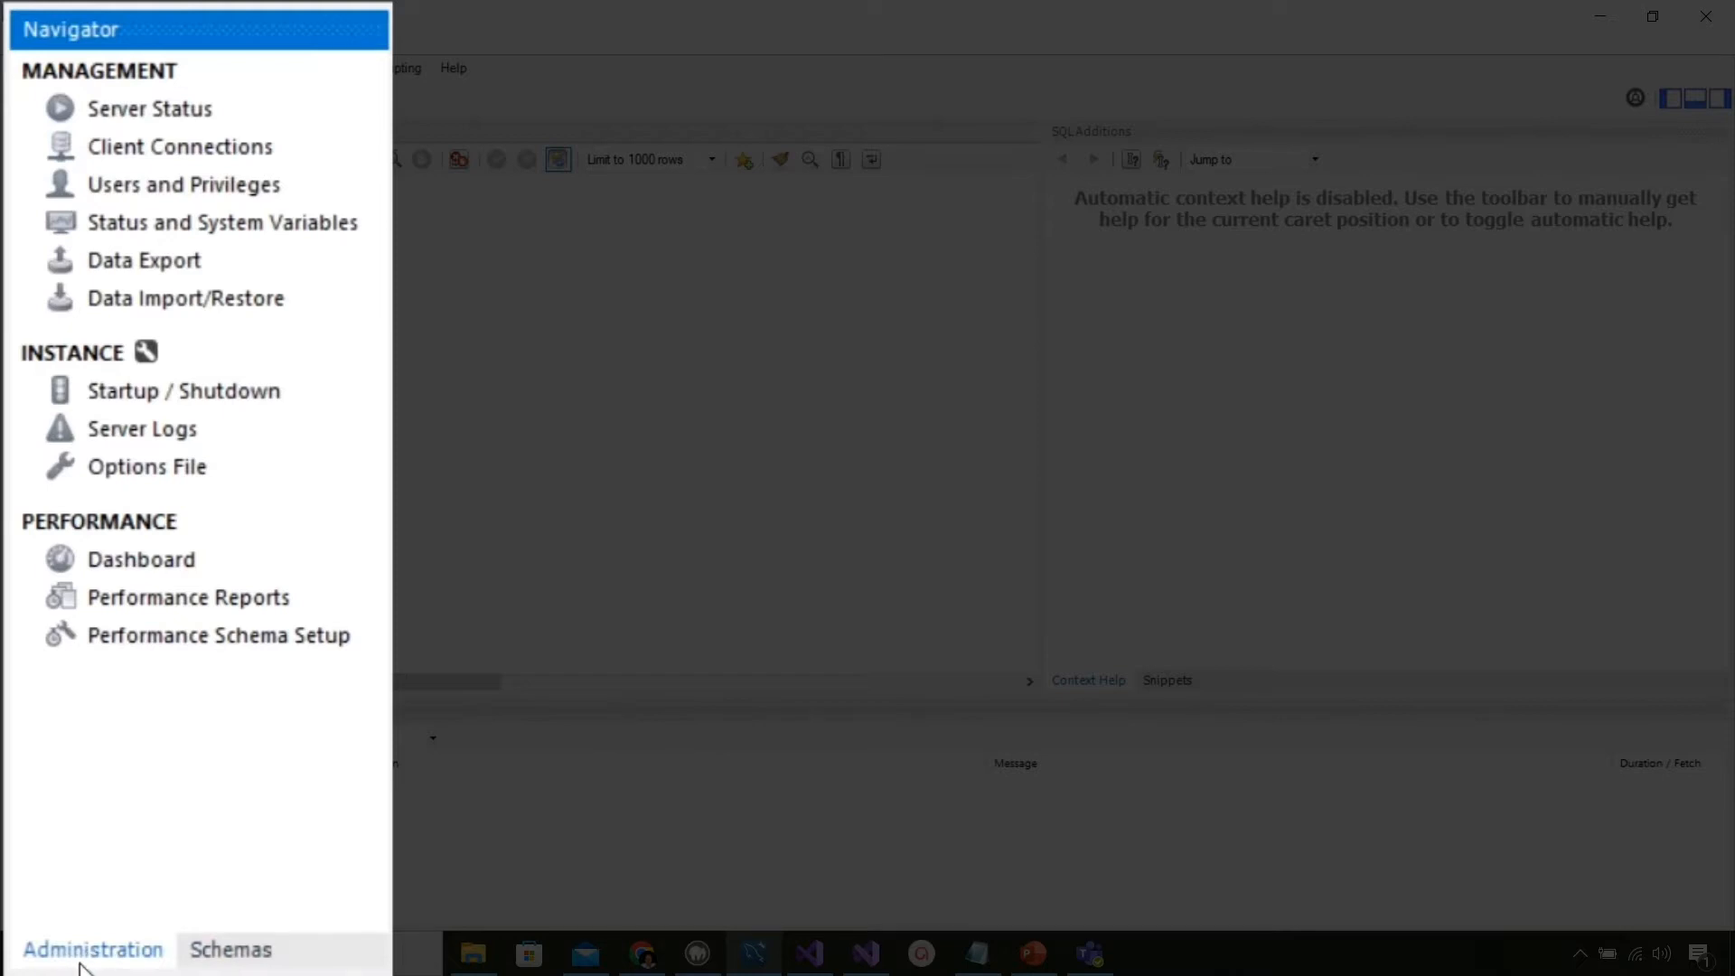
{"action": "left_click", "coordinate": [233, 951]}
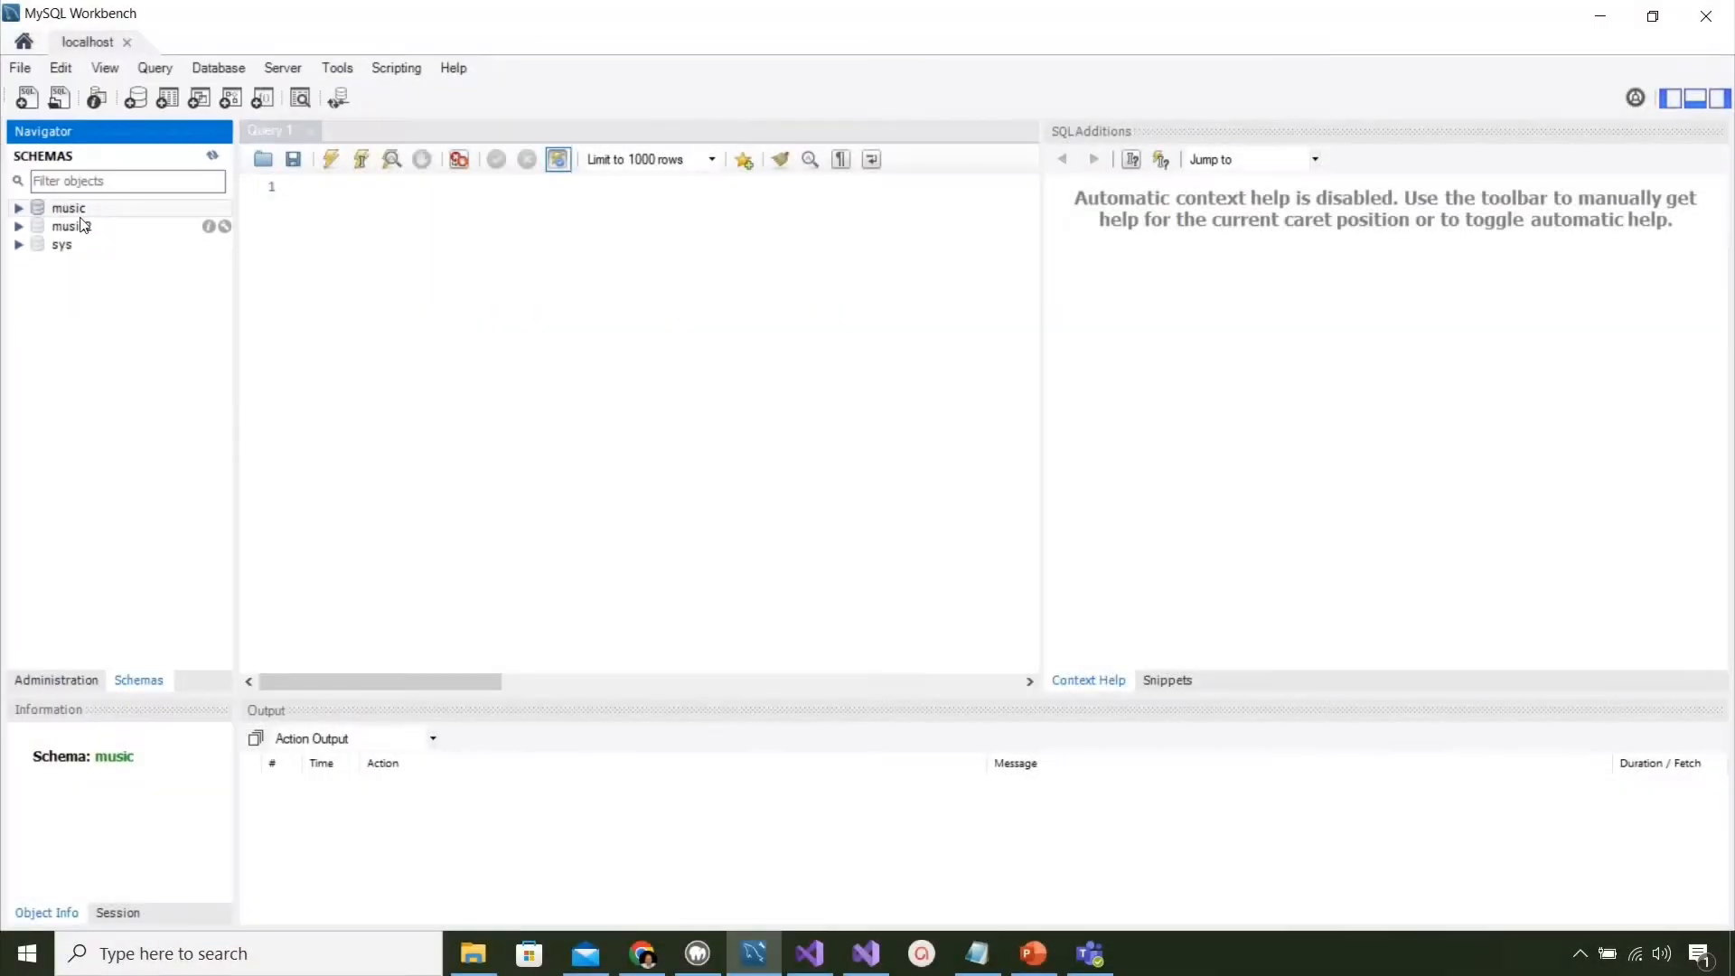
Step: Expand the music2 schema down to the column list of its albums table
{"action": "left_click", "coordinate": [95, 289]}
{"action": "left_click", "coordinate": [84, 229]}
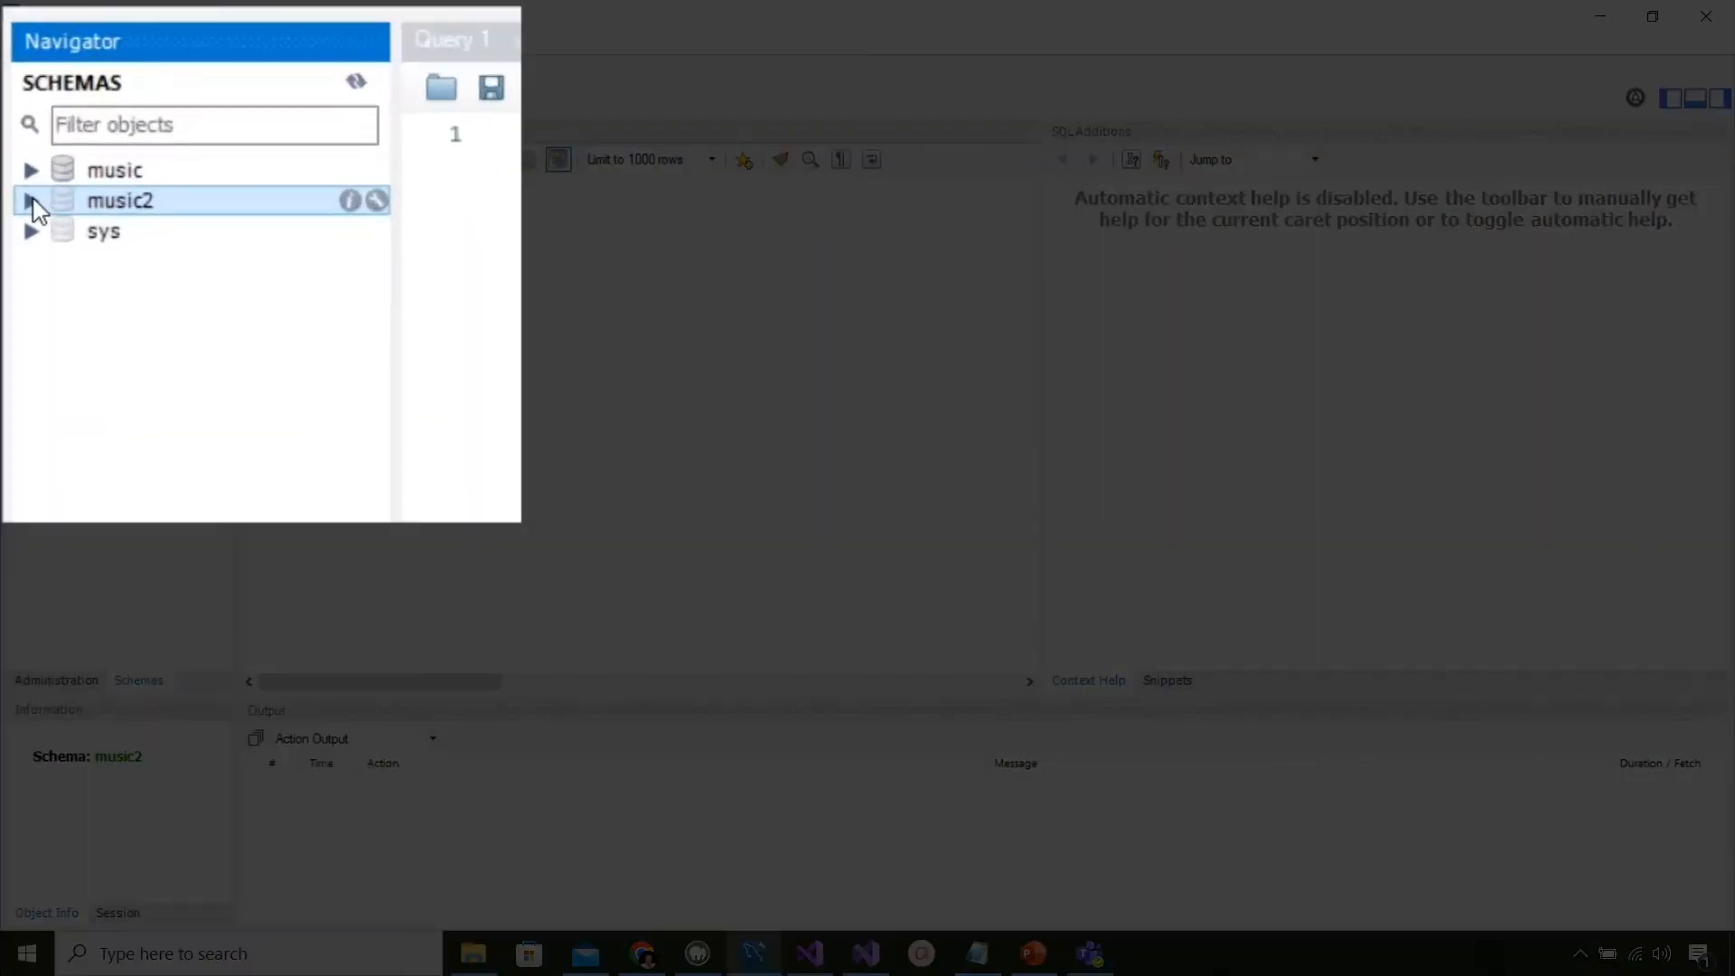
{"action": "left_click", "coordinate": [31, 201]}
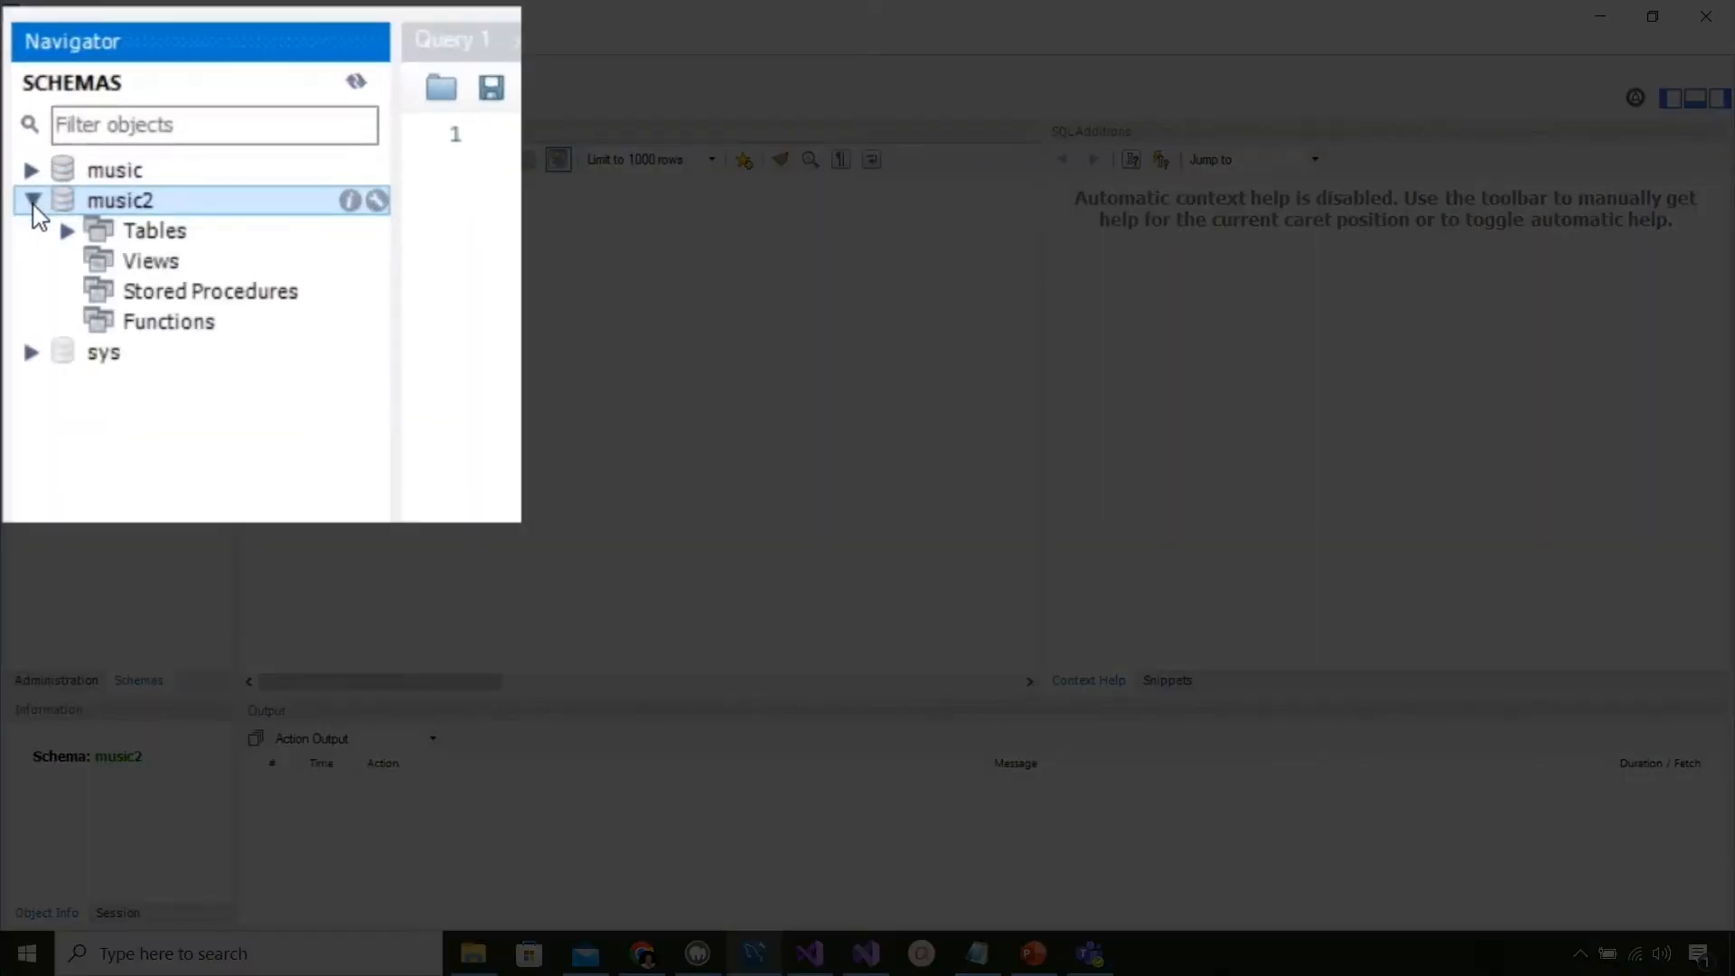
{"action": "left_click", "coordinate": [67, 231]}
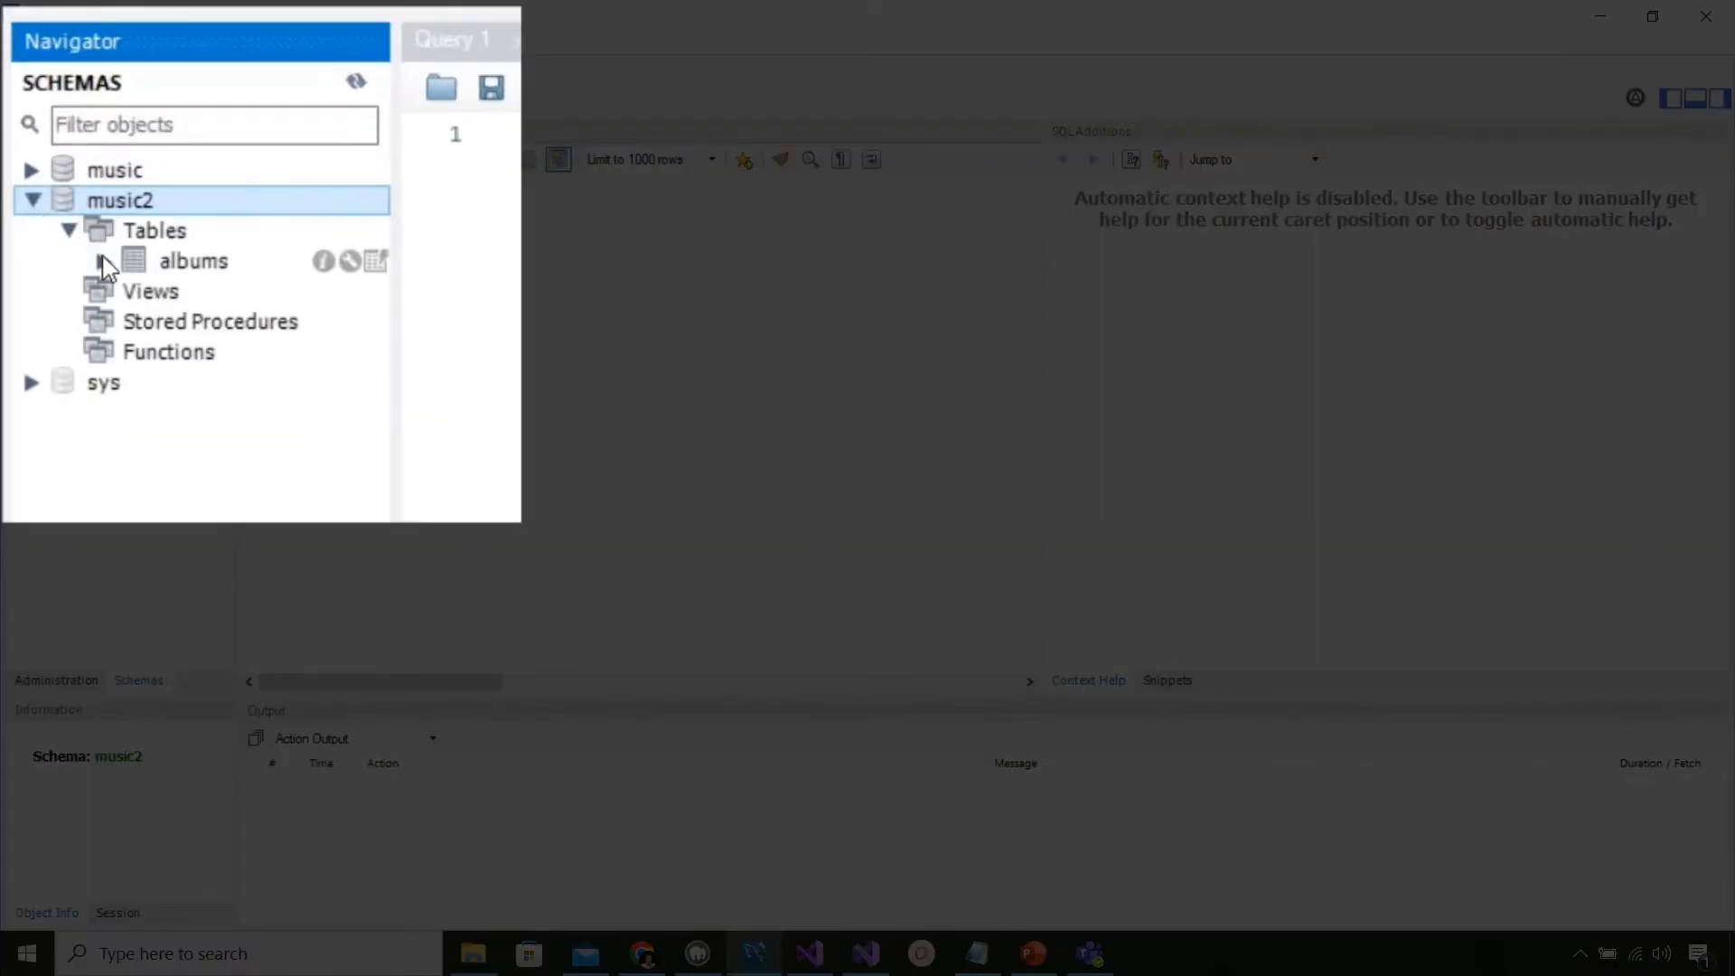
{"action": "left_click", "coordinate": [209, 282]}
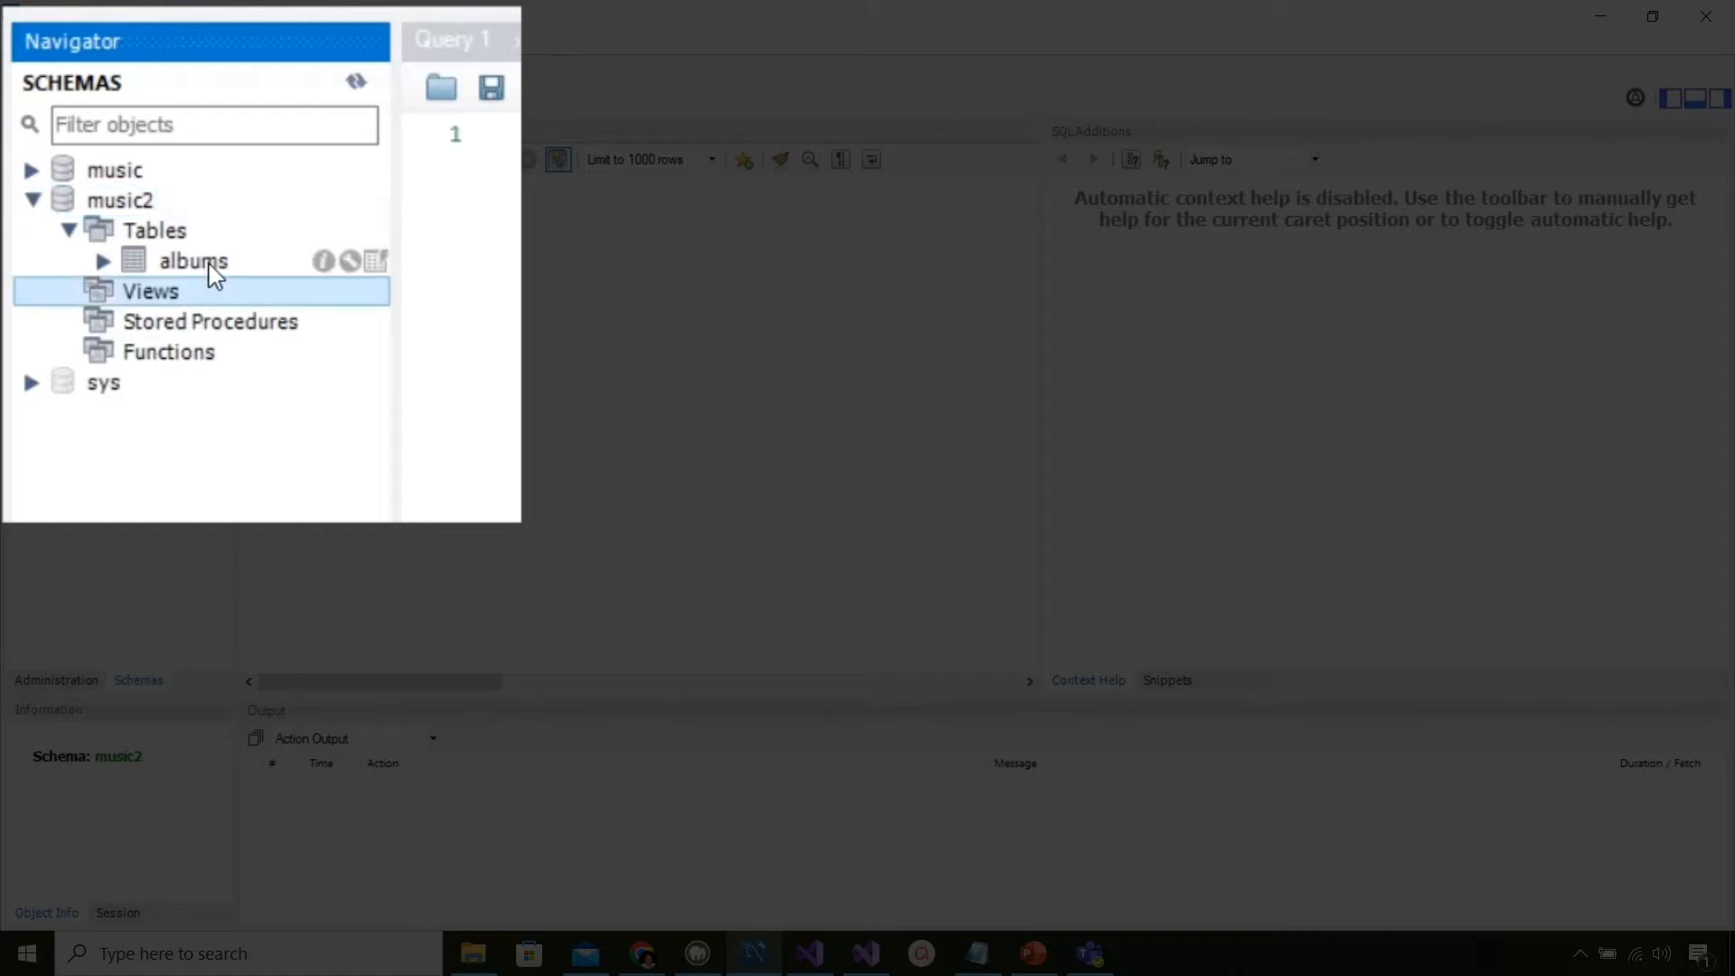
{"action": "left_click", "coordinate": [209, 263]}
{"action": "left_click", "coordinate": [105, 262]}
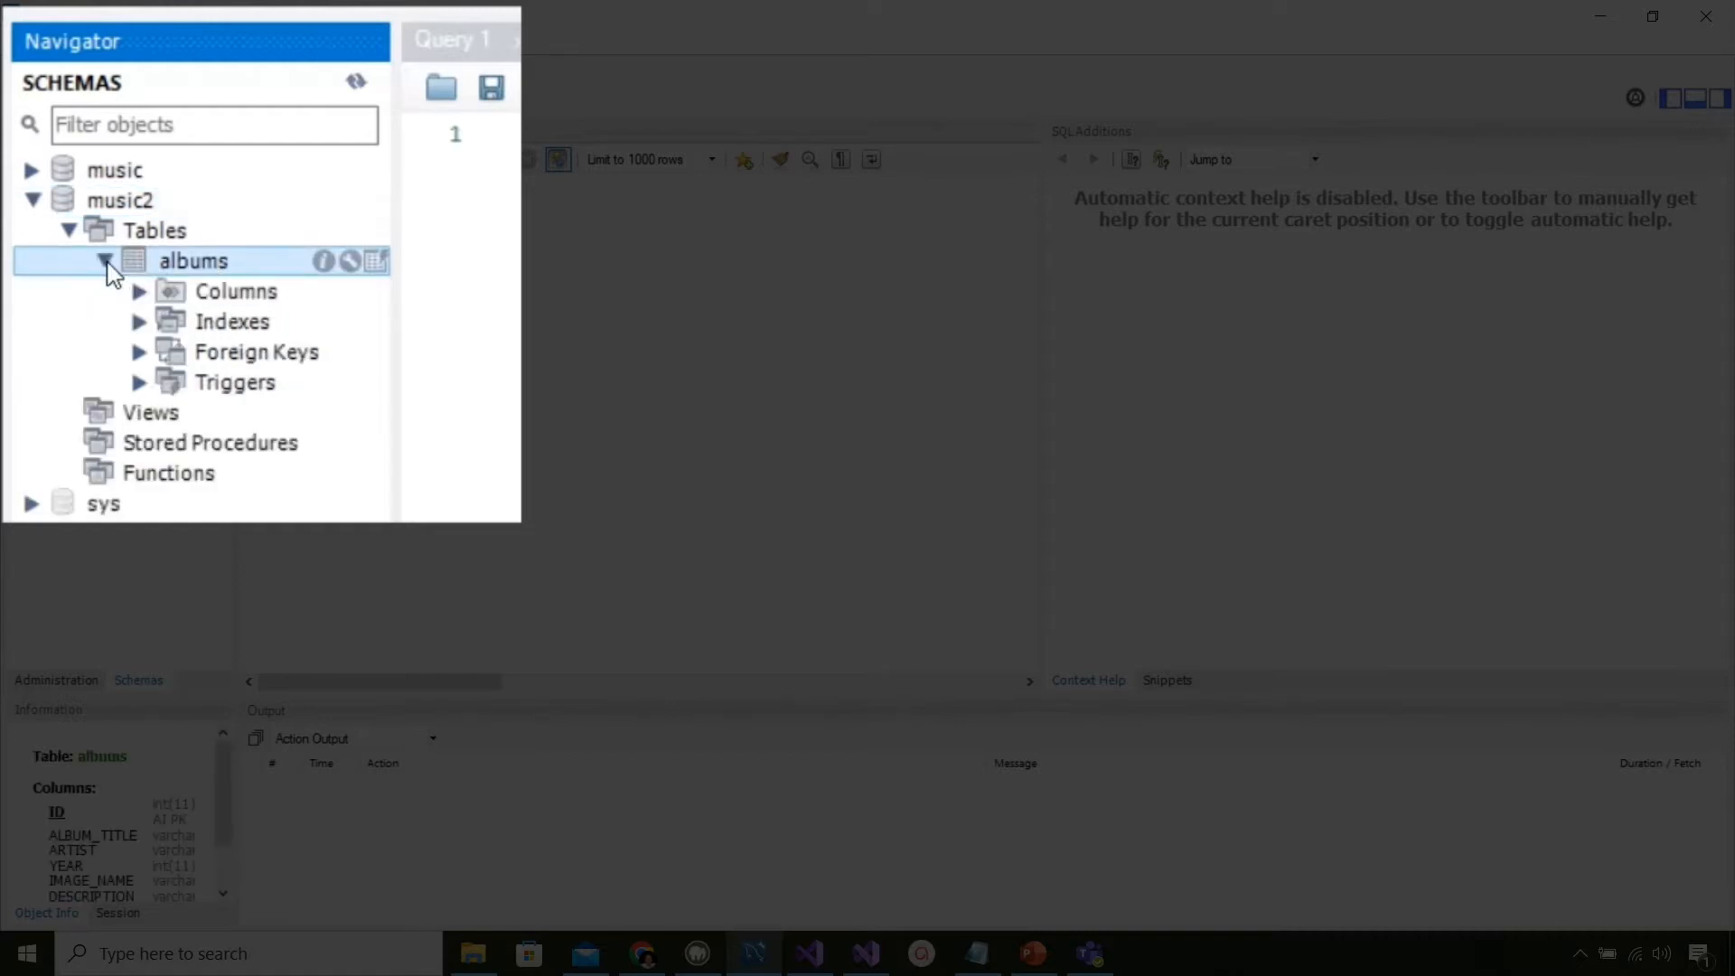
{"action": "left_click", "coordinate": [136, 296]}
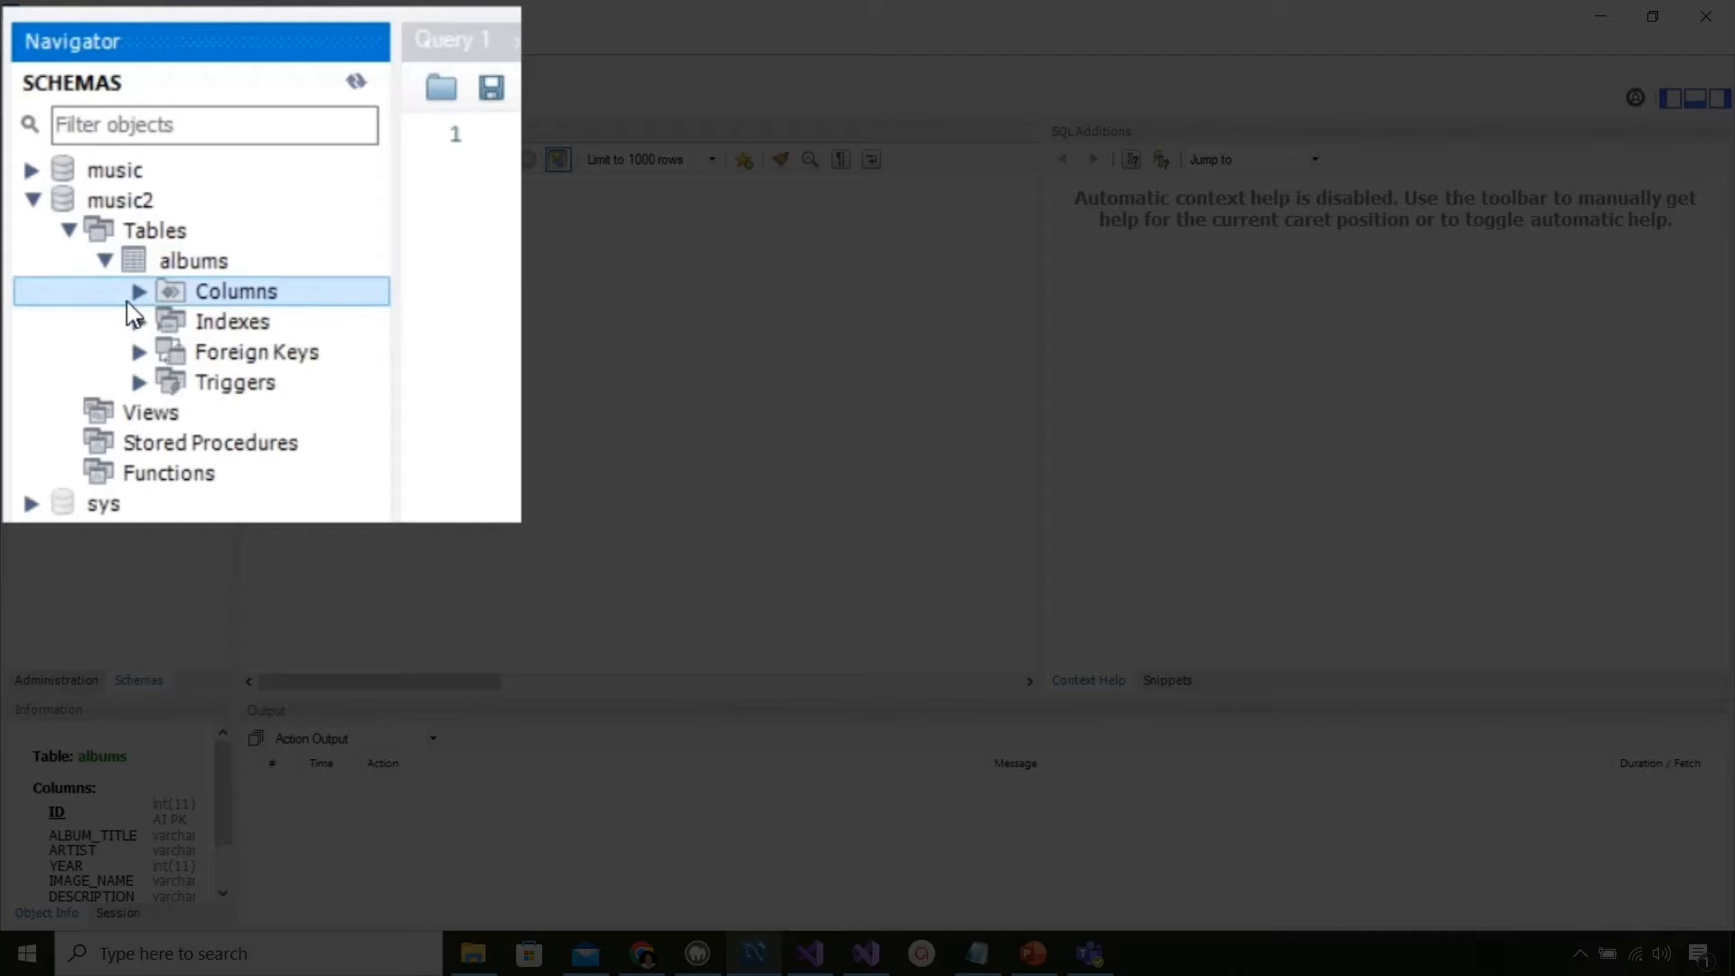
{"action": "left_click", "coordinate": [139, 293]}
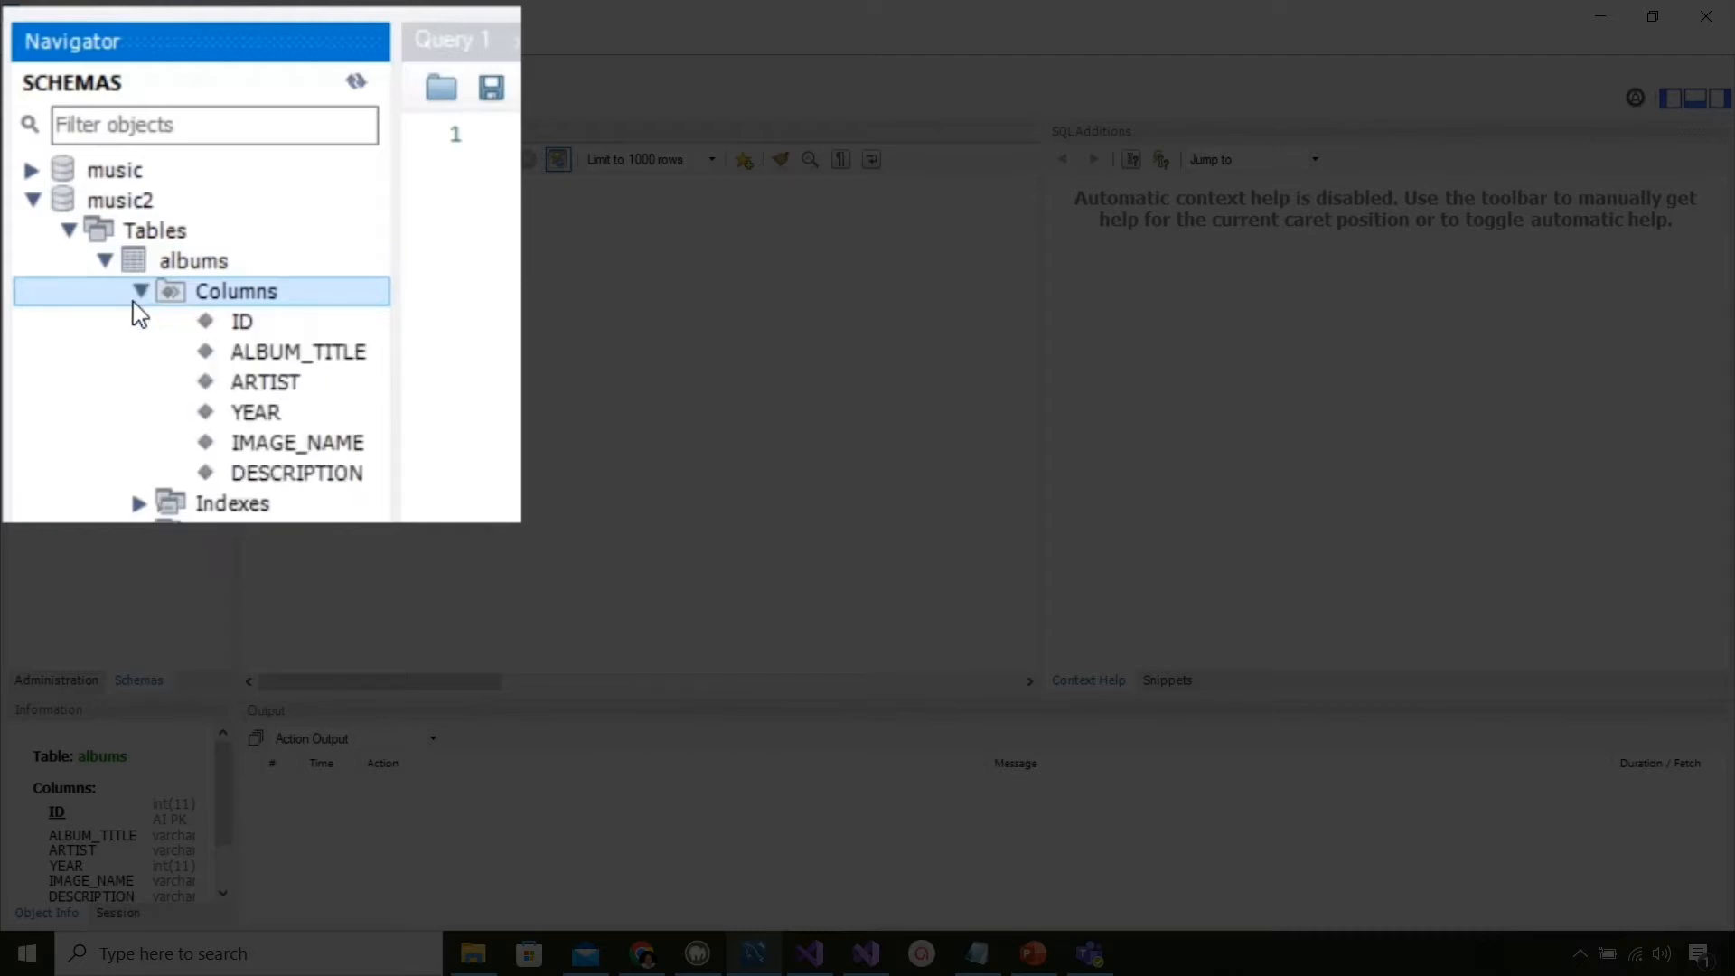
Step: Examine the definitions of the albums table's columns from ID to DESCRIPTION, and collapse the music2 schema
{"action": "left_click", "coordinate": [321, 332]}
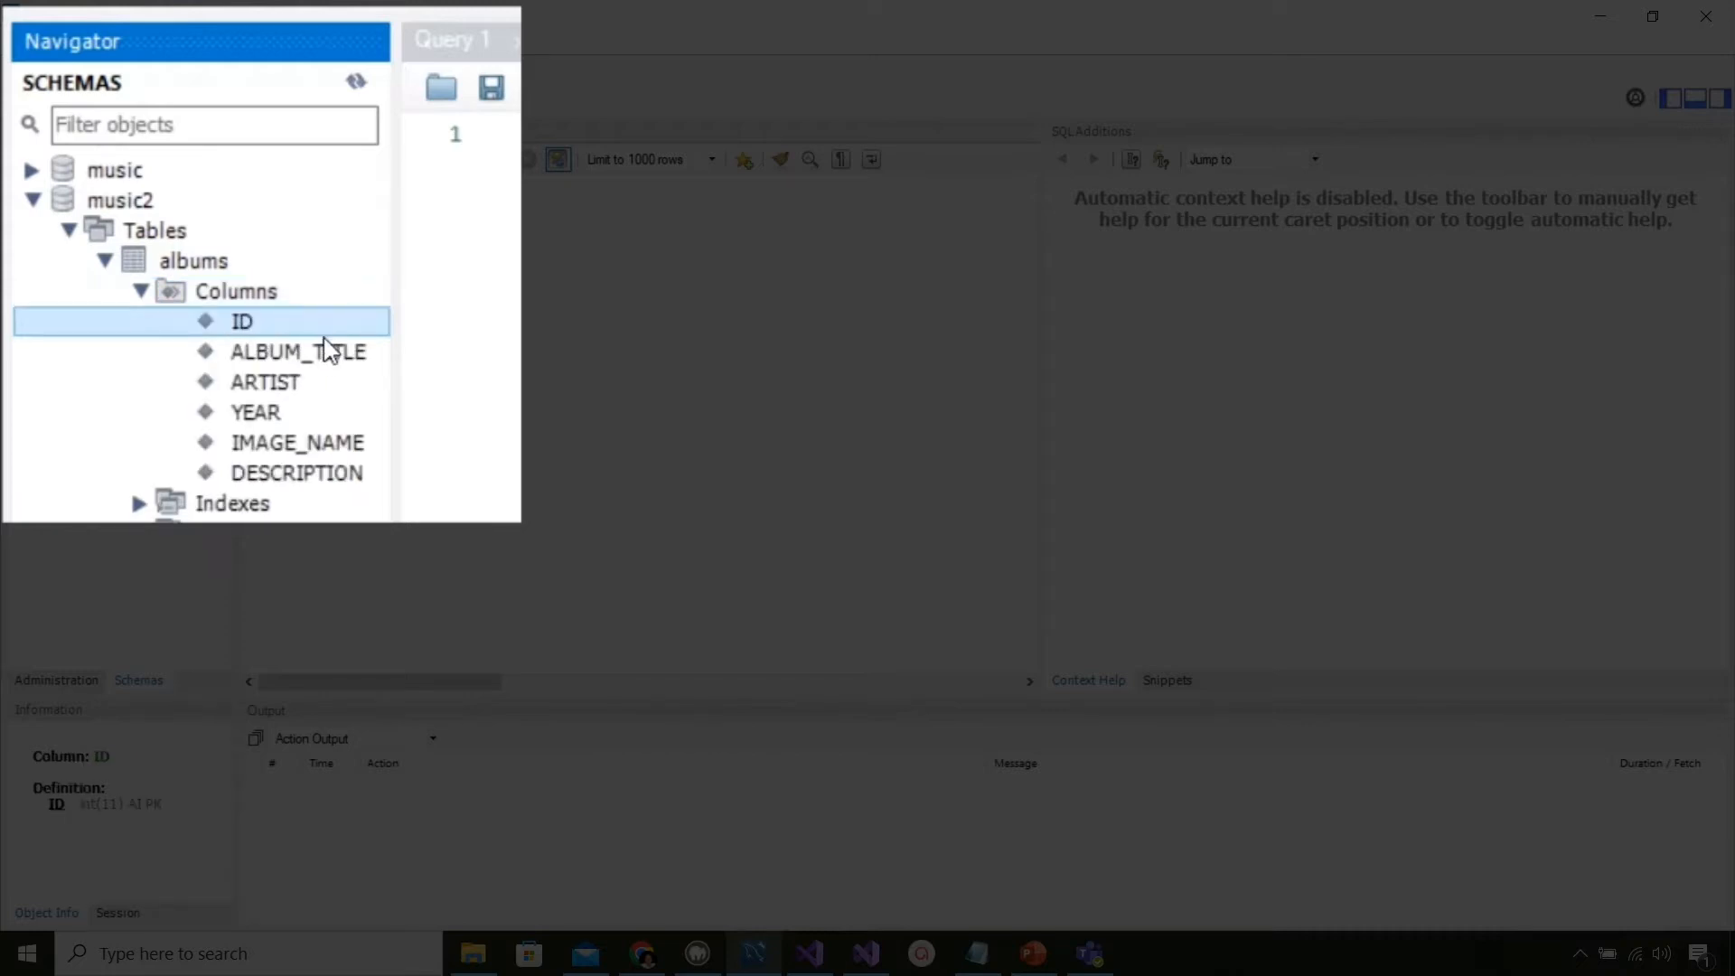
{"action": "left_click", "coordinate": [322, 357]}
{"action": "left_click", "coordinate": [316, 384]}
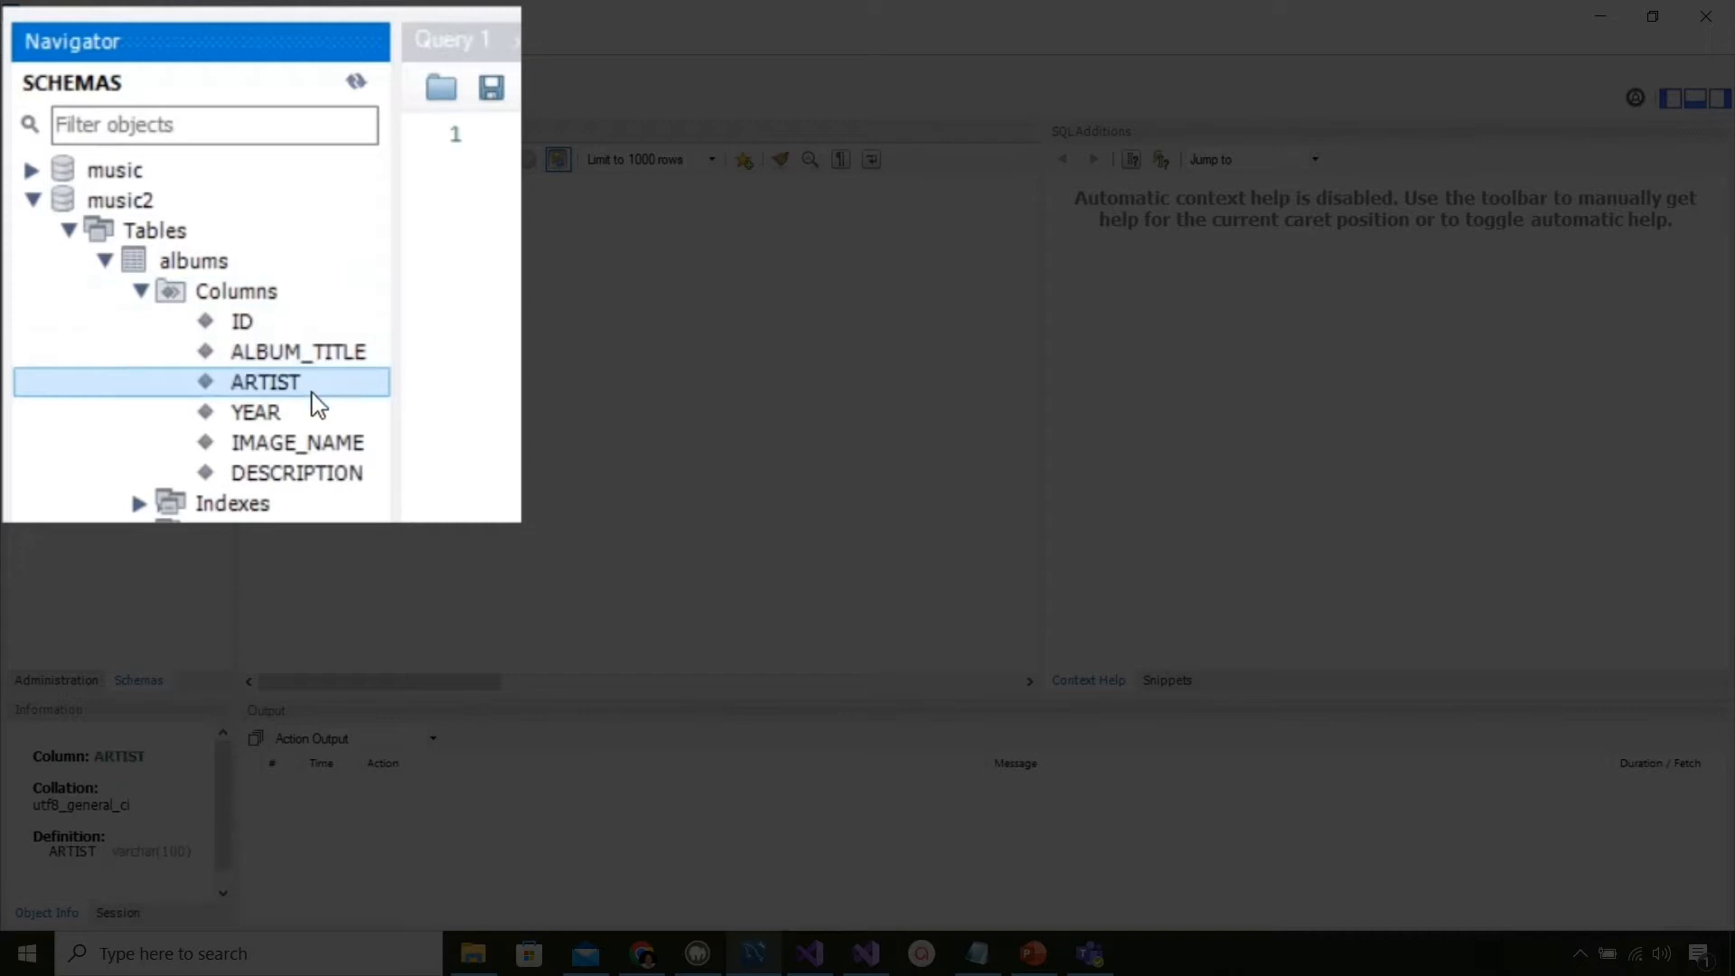
{"action": "left_click", "coordinate": [310, 413]}
{"action": "left_click", "coordinate": [305, 444]}
{"action": "left_click", "coordinate": [304, 477]}
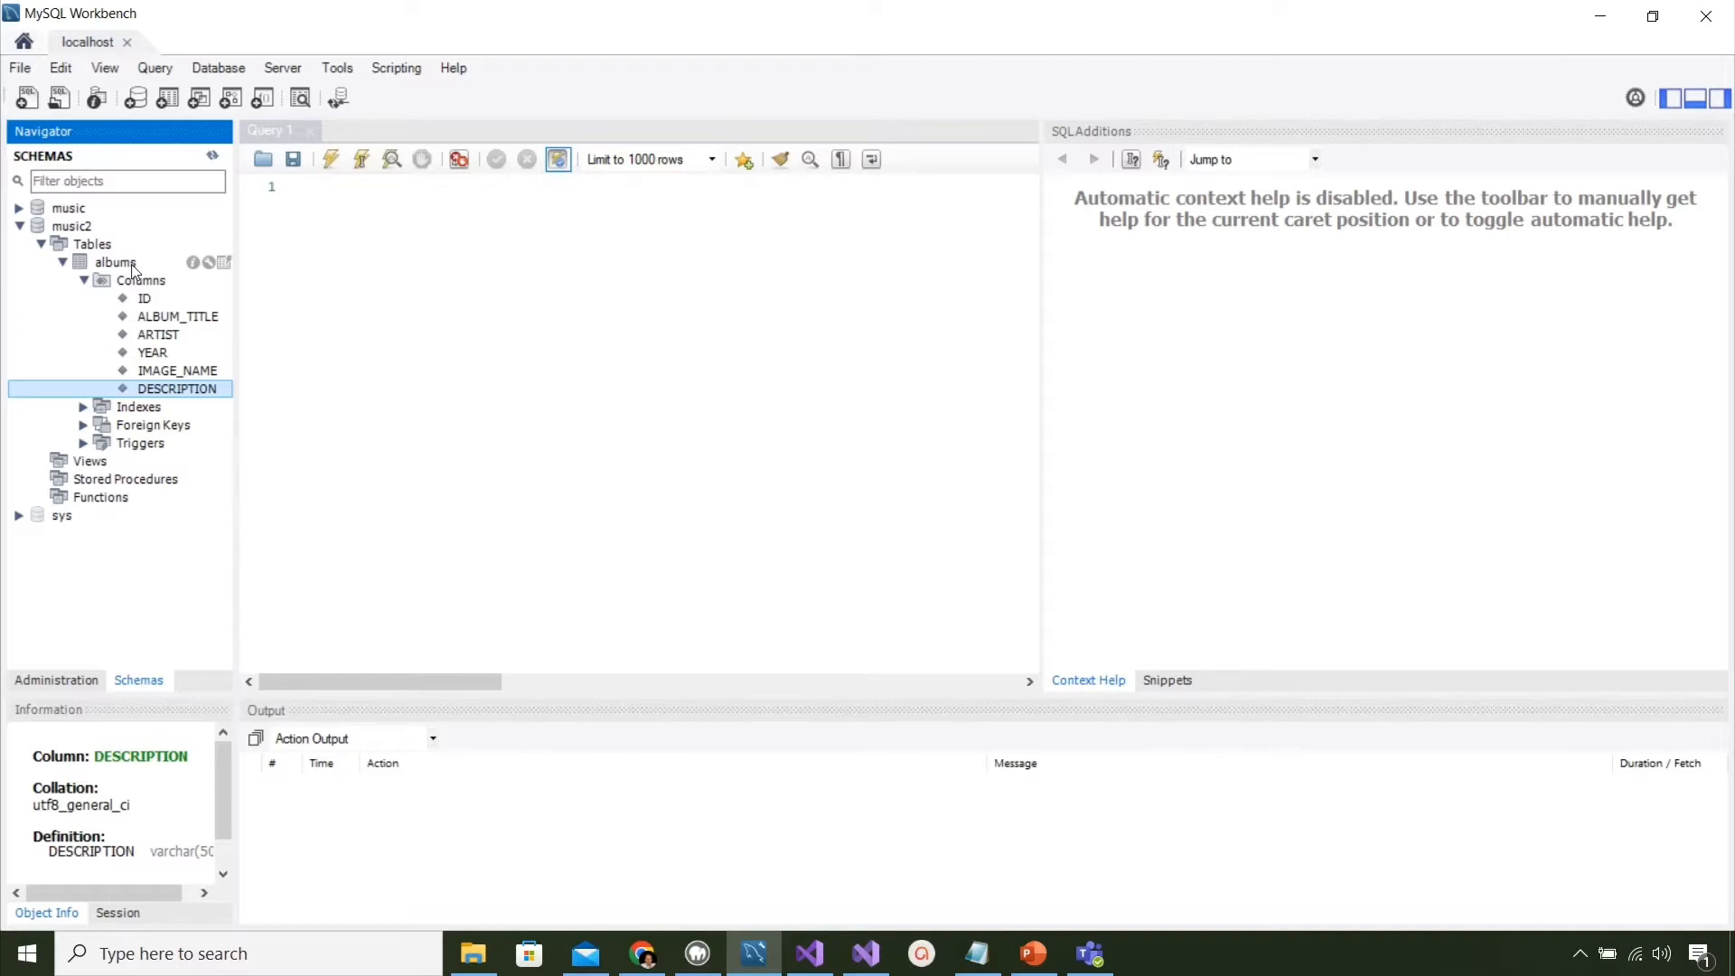
{"action": "left_click", "coordinate": [24, 228]}
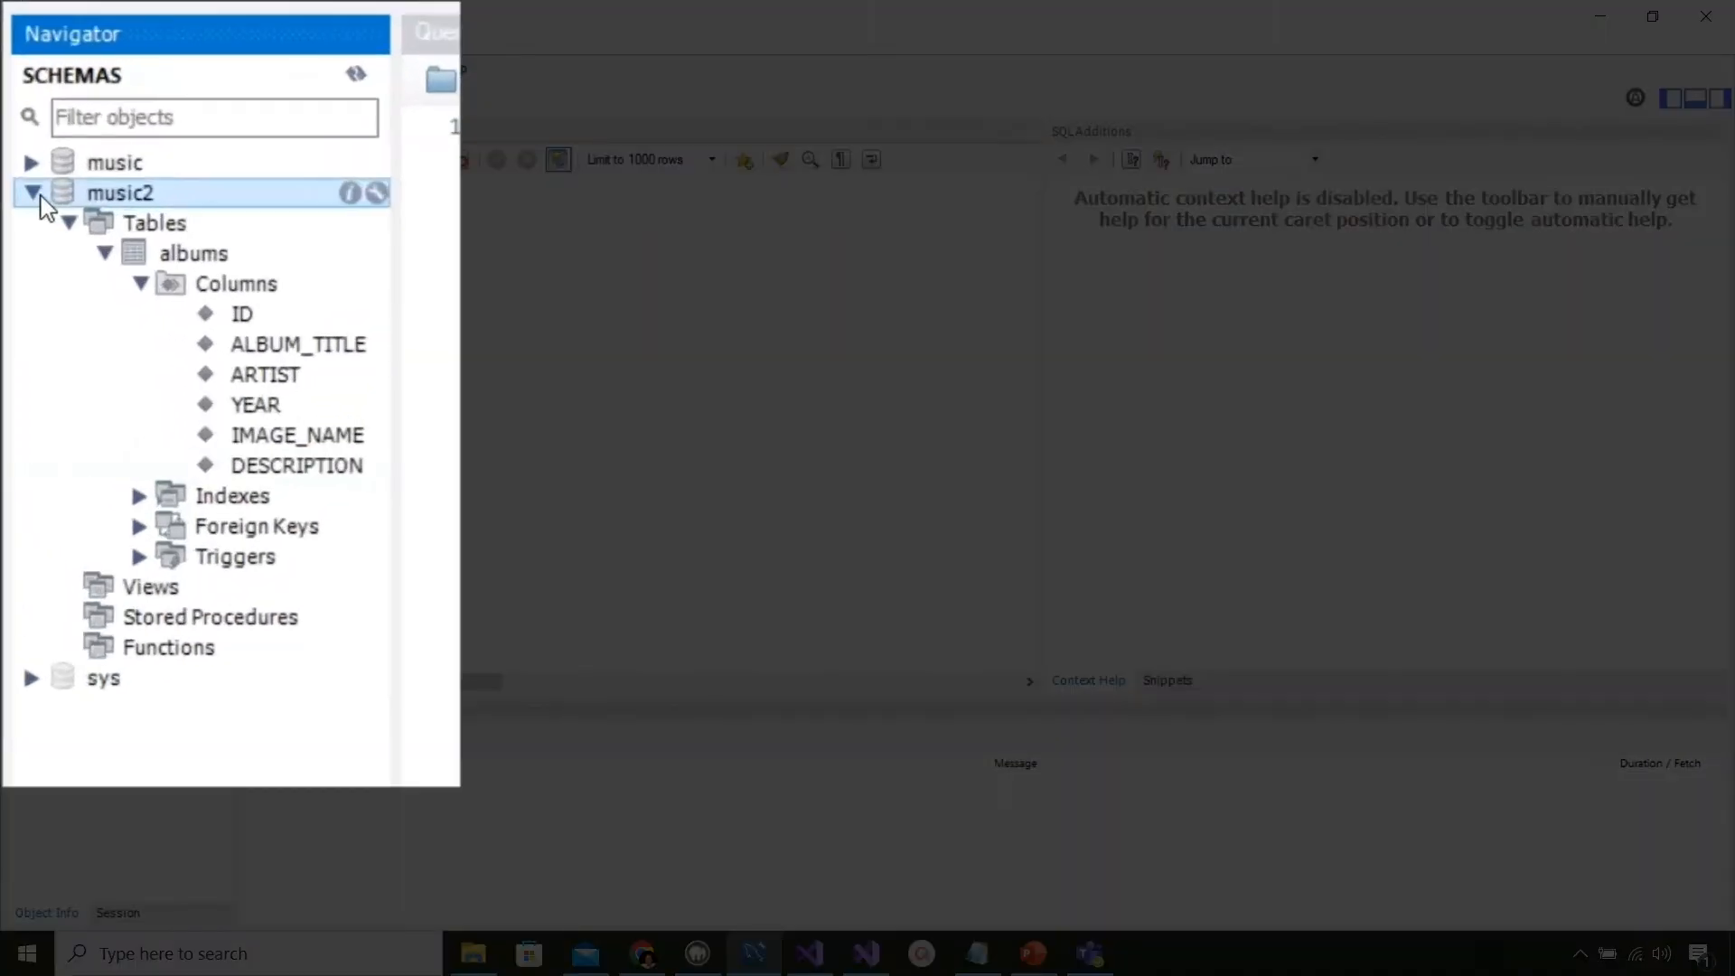
{"action": "left_click", "coordinate": [40, 195]}
Step: Start reverse engineering a database with the default connection to 127.0.0.1, port 3306, and enter the root user's password
{"action": "left_click", "coordinate": [107, 164]}
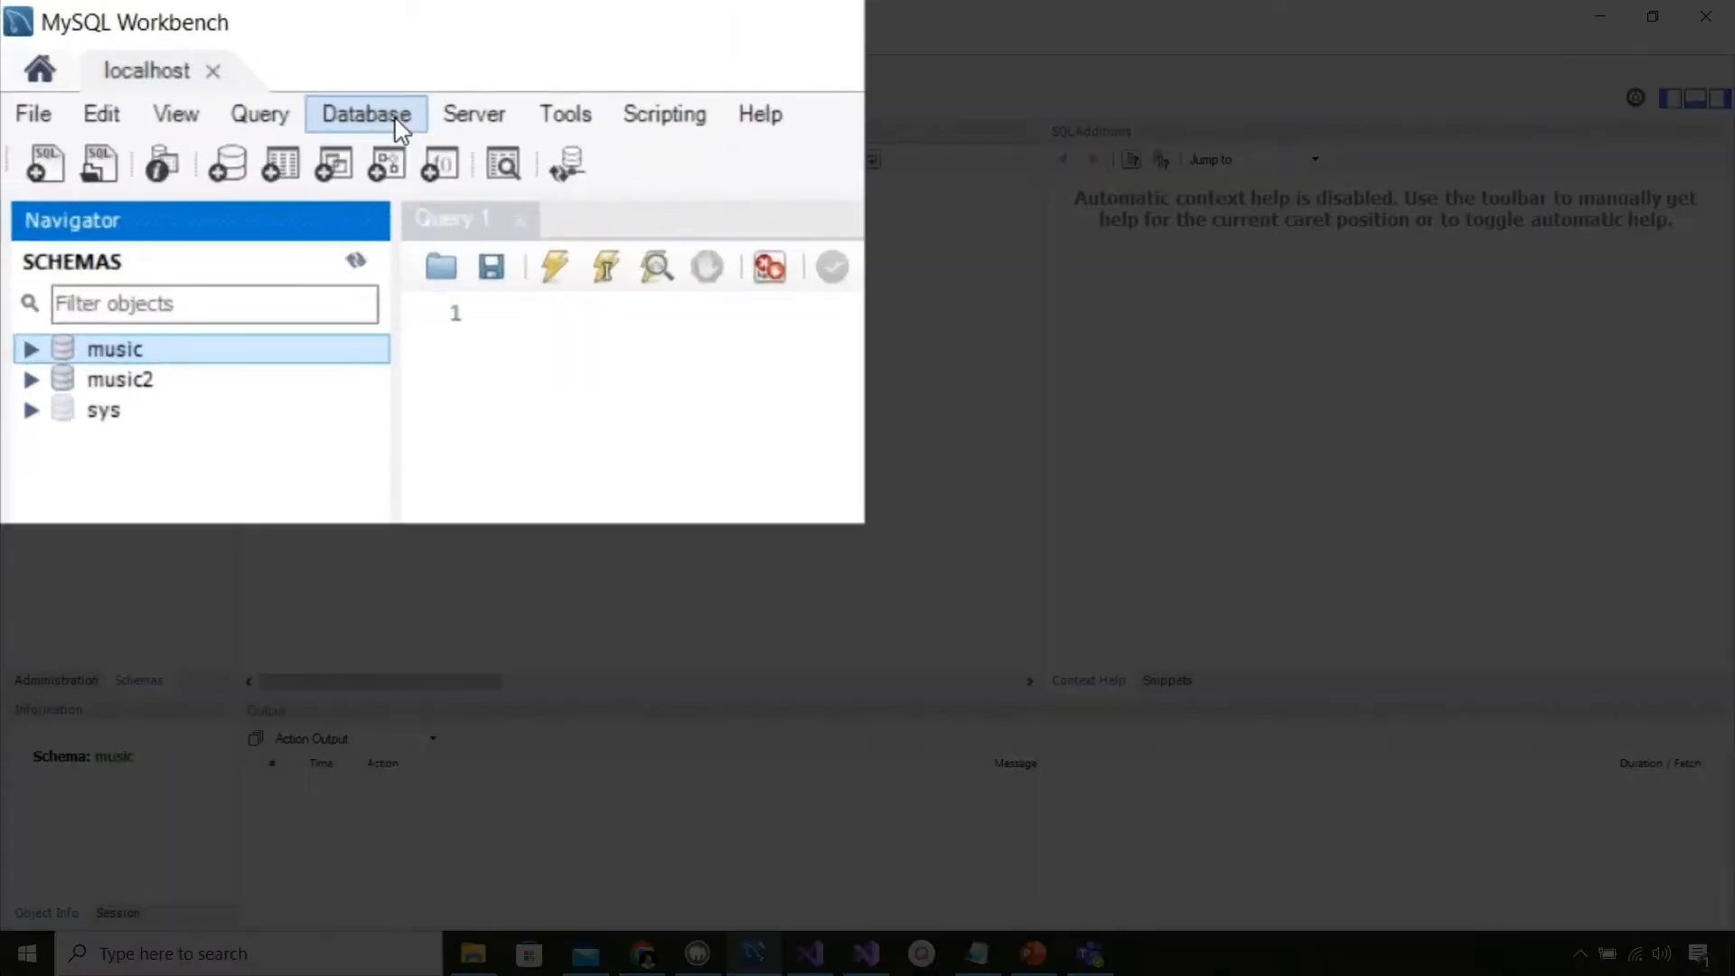
{"action": "left_click", "coordinate": [237, 76]}
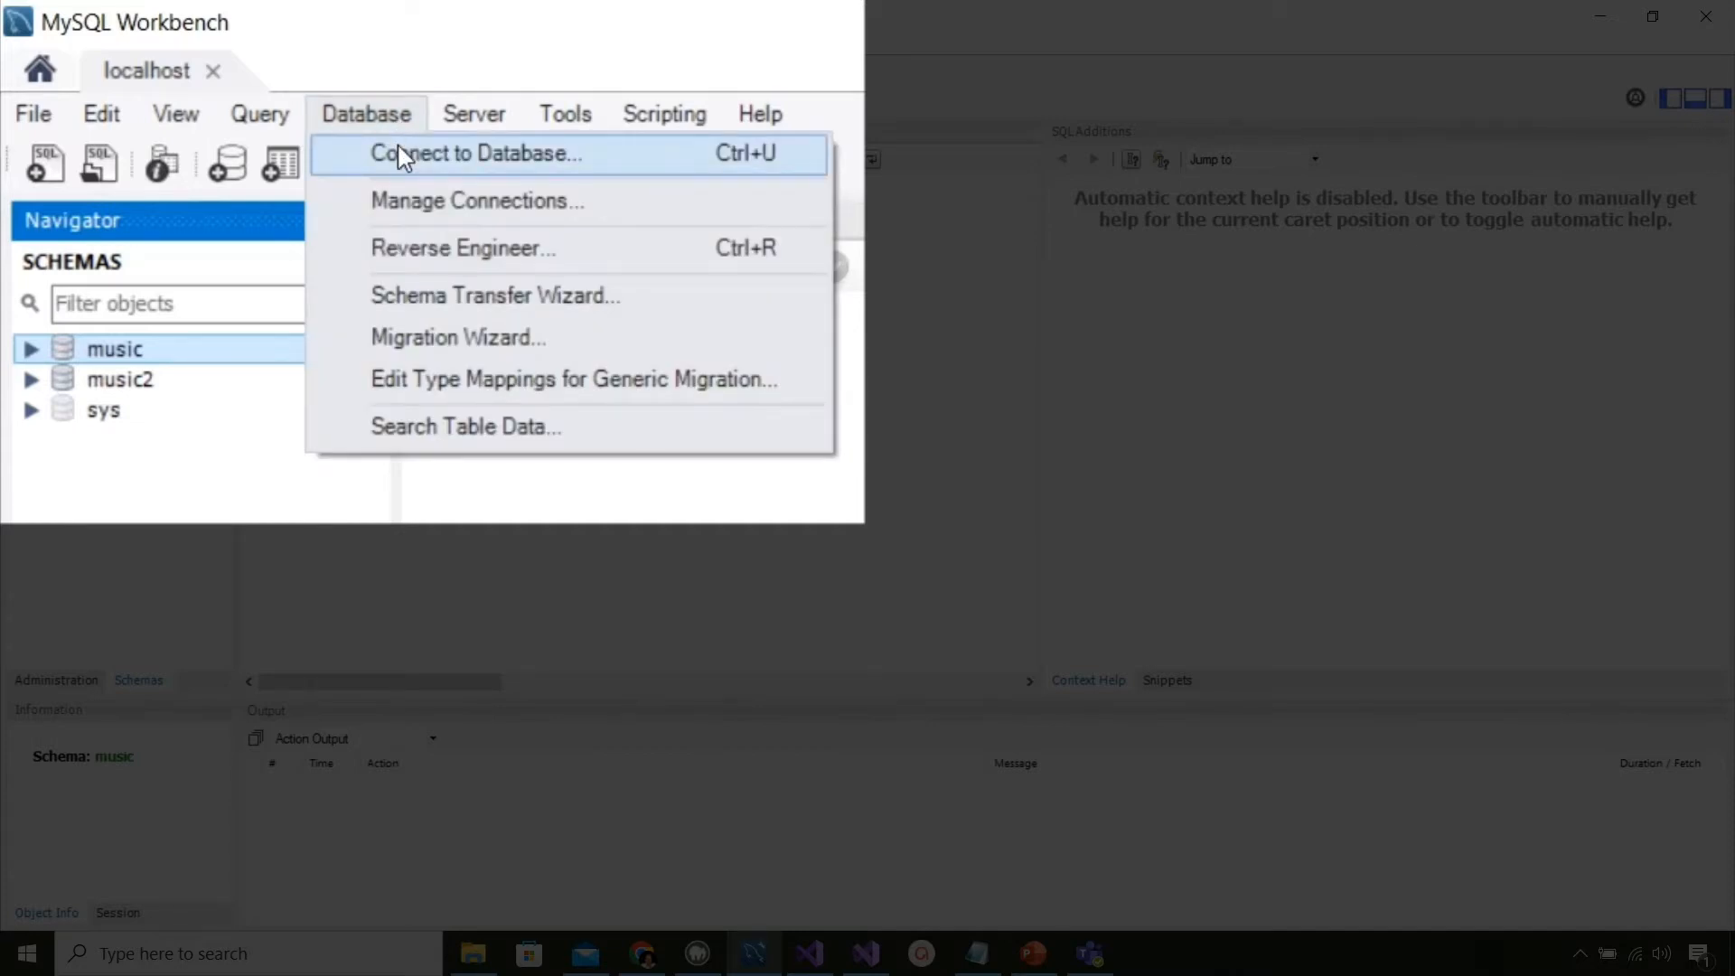
{"action": "left_click", "coordinate": [412, 253]}
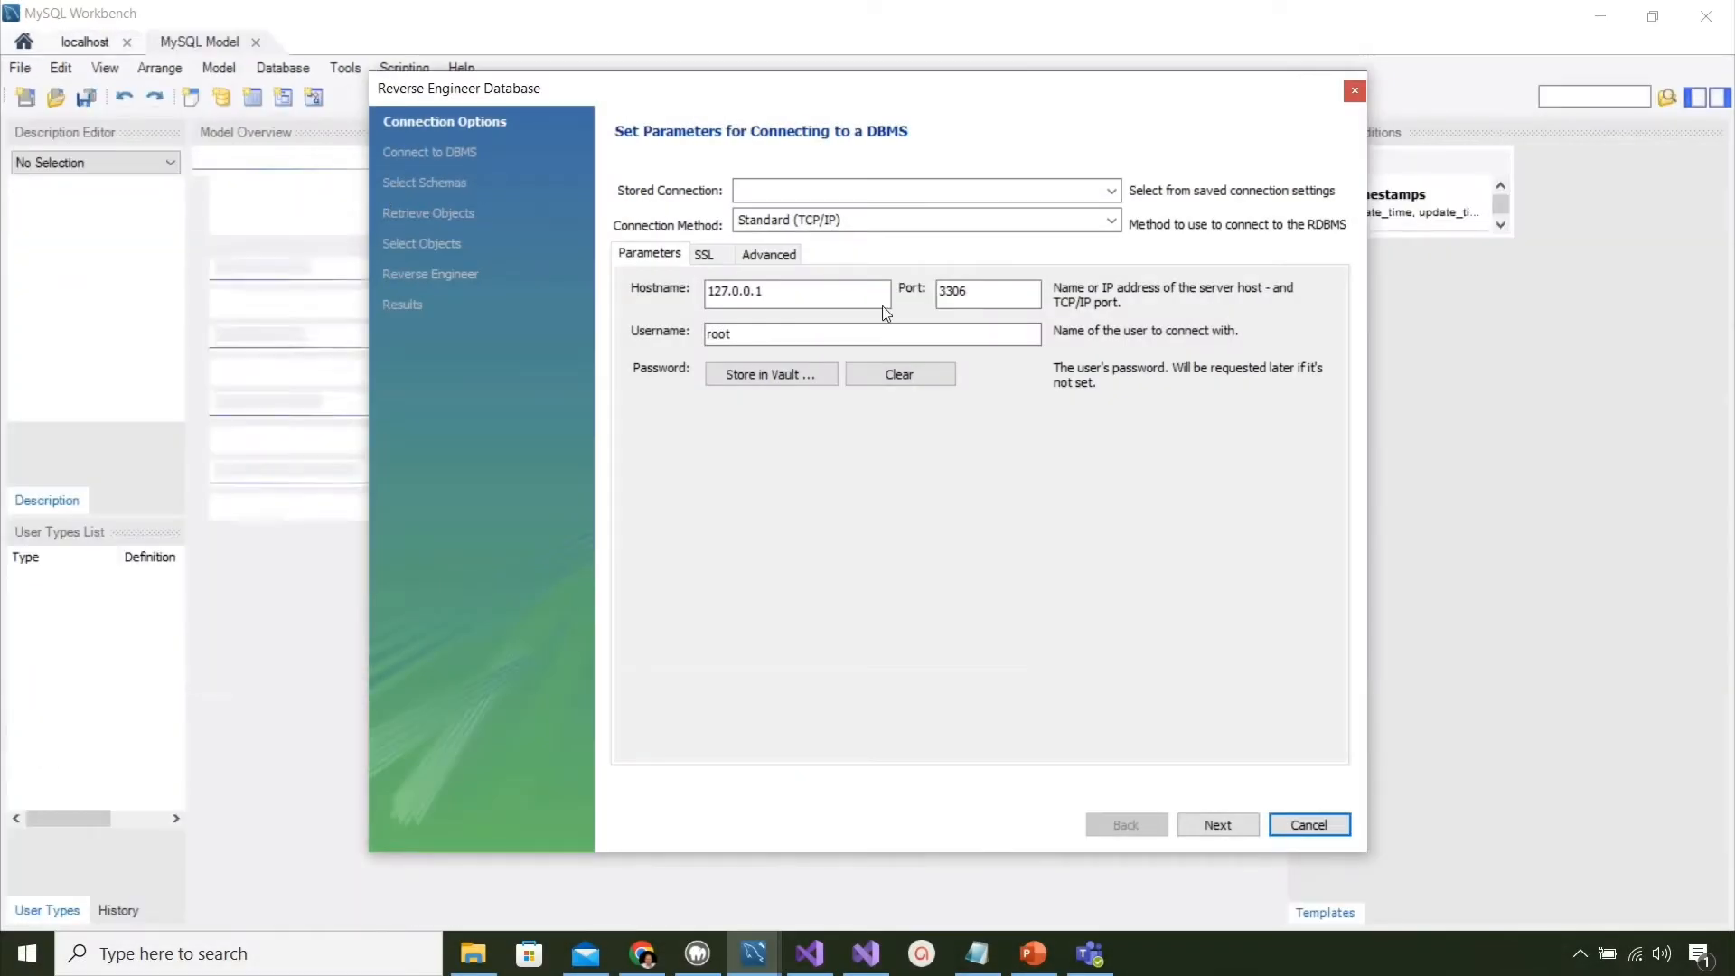
{"action": "left_click", "coordinate": [1207, 834]}
{"action": "type", "text": "****"}
{"action": "left_click", "coordinate": [1066, 523]}
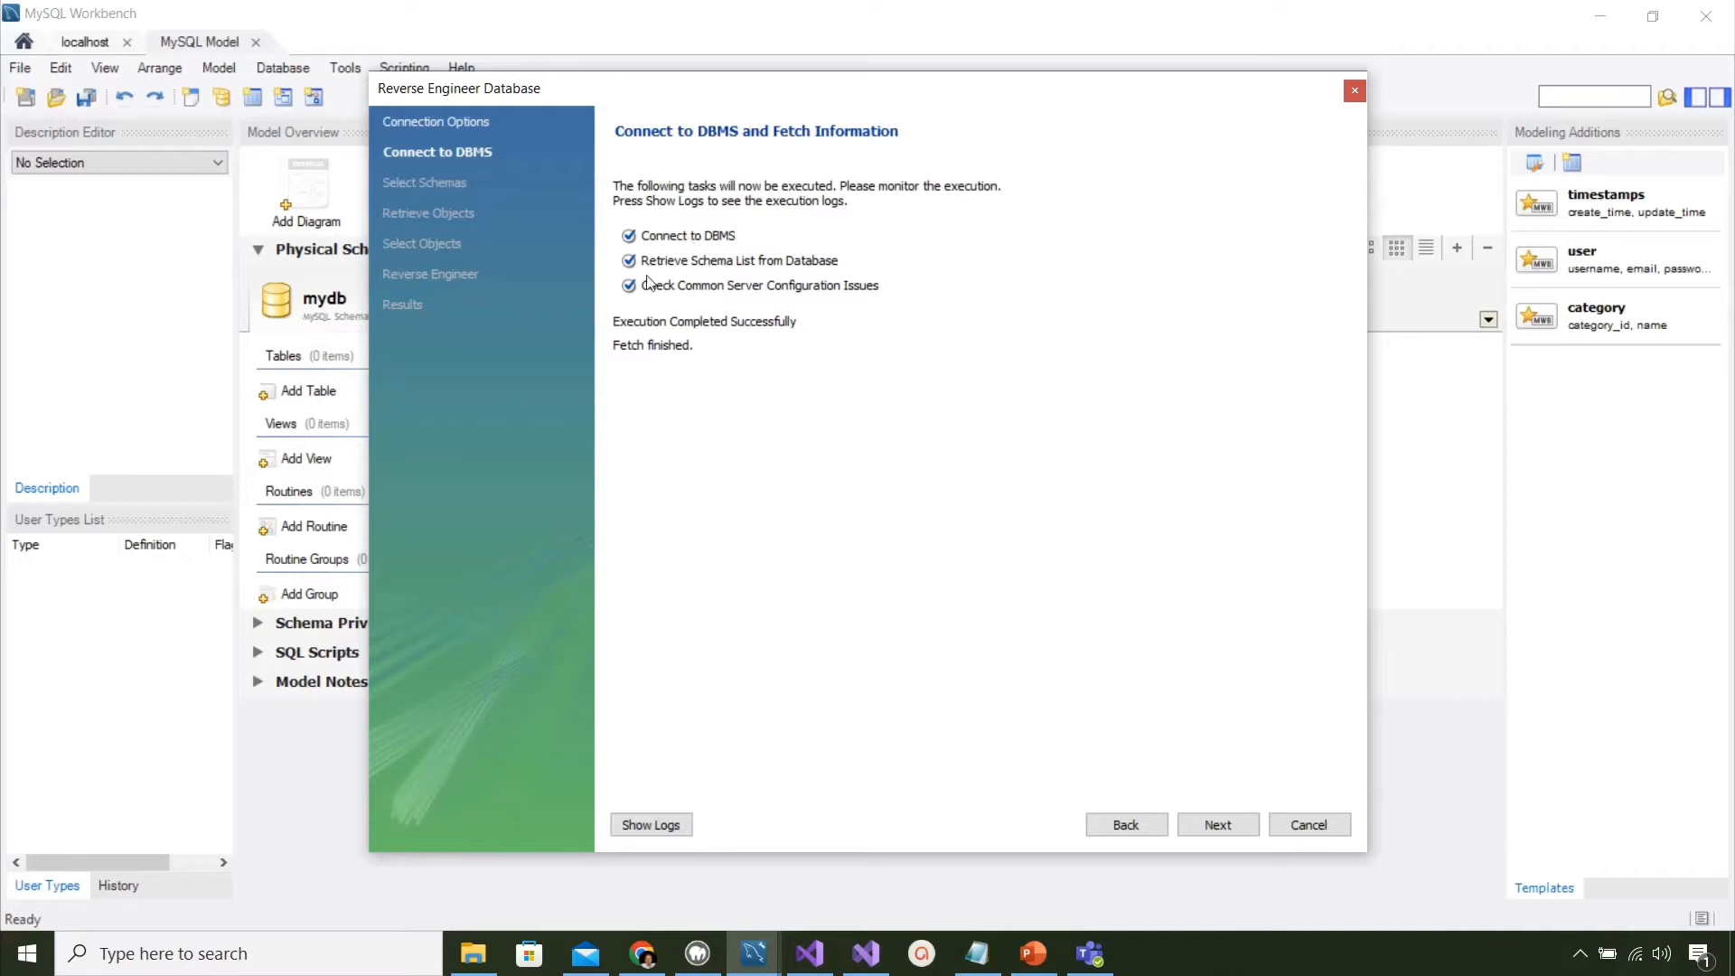
Step: Include only the music schema in the reverse engineering, leaving out music2, and retrieve its objects
{"action": "left_click", "coordinate": [1214, 825]}
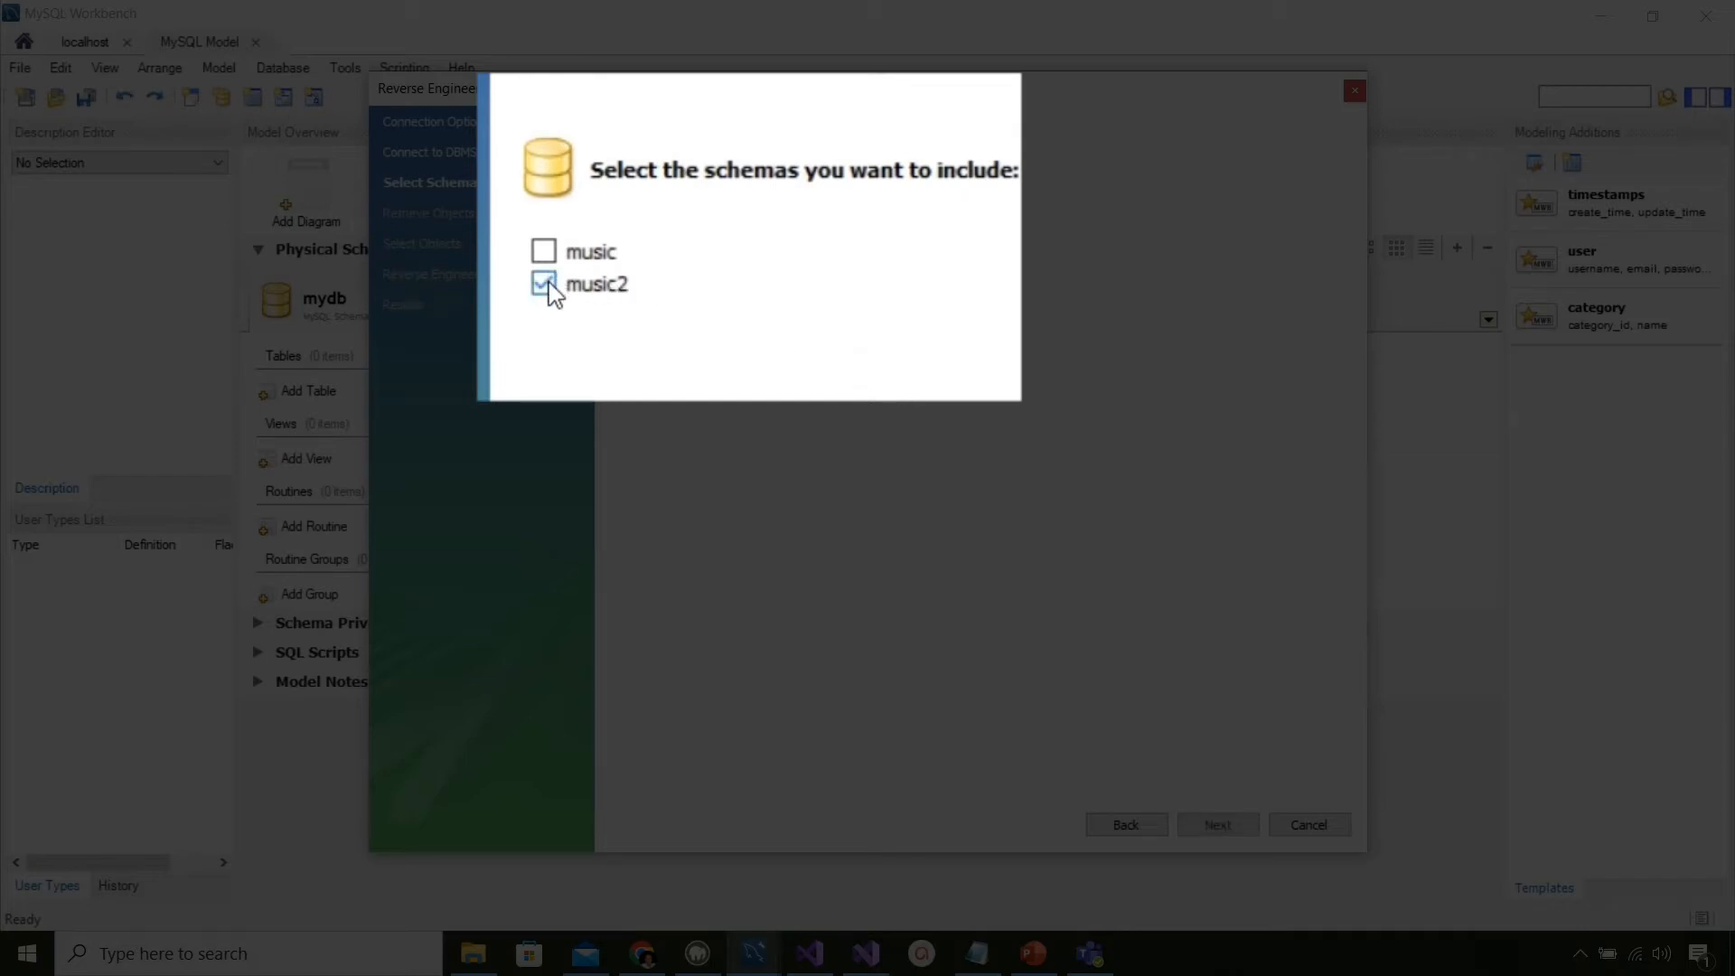
{"action": "left_click", "coordinate": [544, 286]}
{"action": "left_click", "coordinate": [545, 254]}
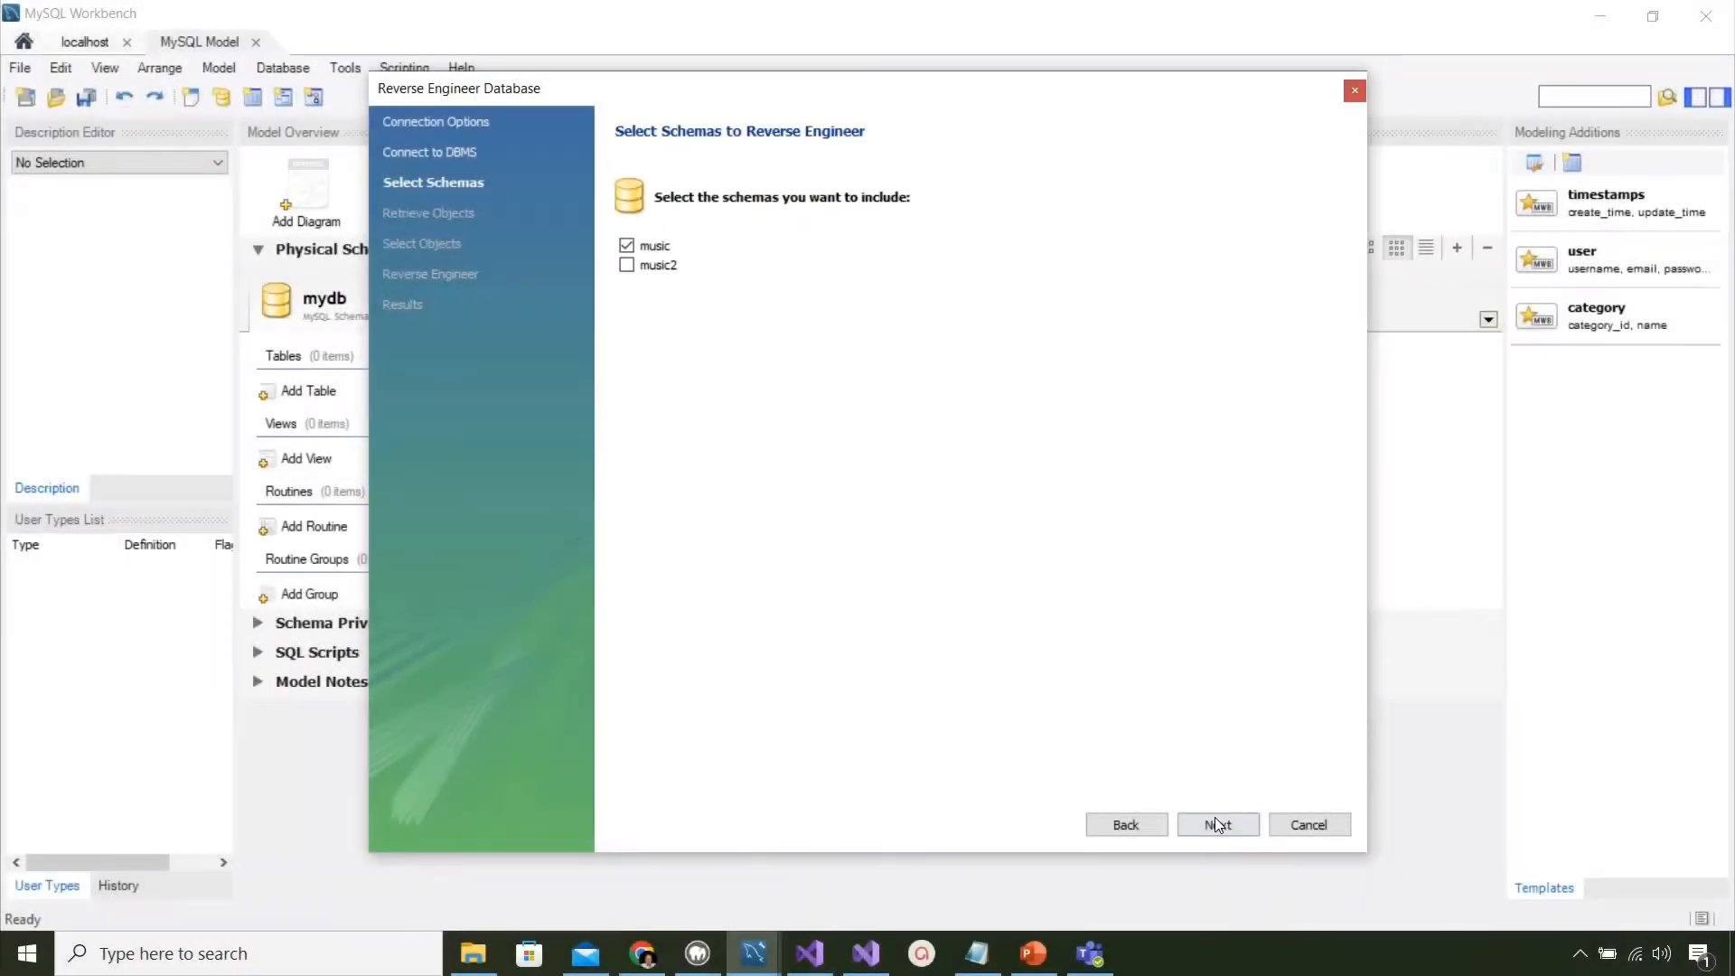
{"action": "left_click", "coordinate": [1216, 822]}
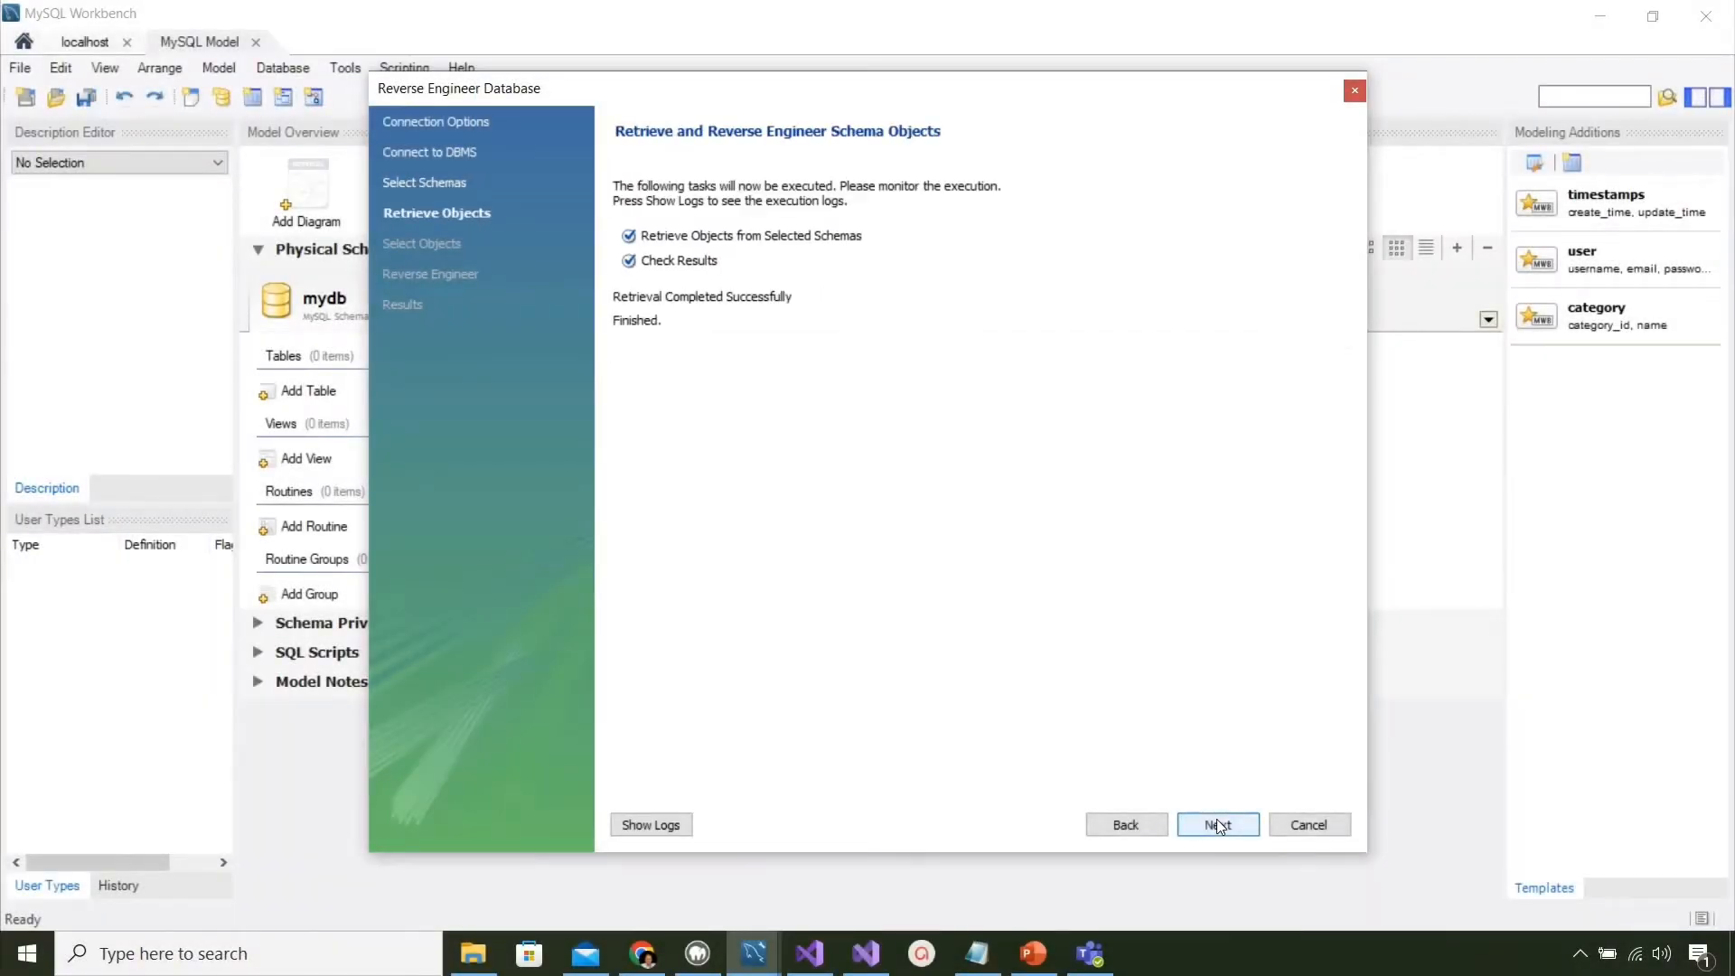
Step: Import the music schema's table objects, place them on a diagram, and finish the reverse engineering
{"action": "left_click", "coordinate": [1218, 826]}
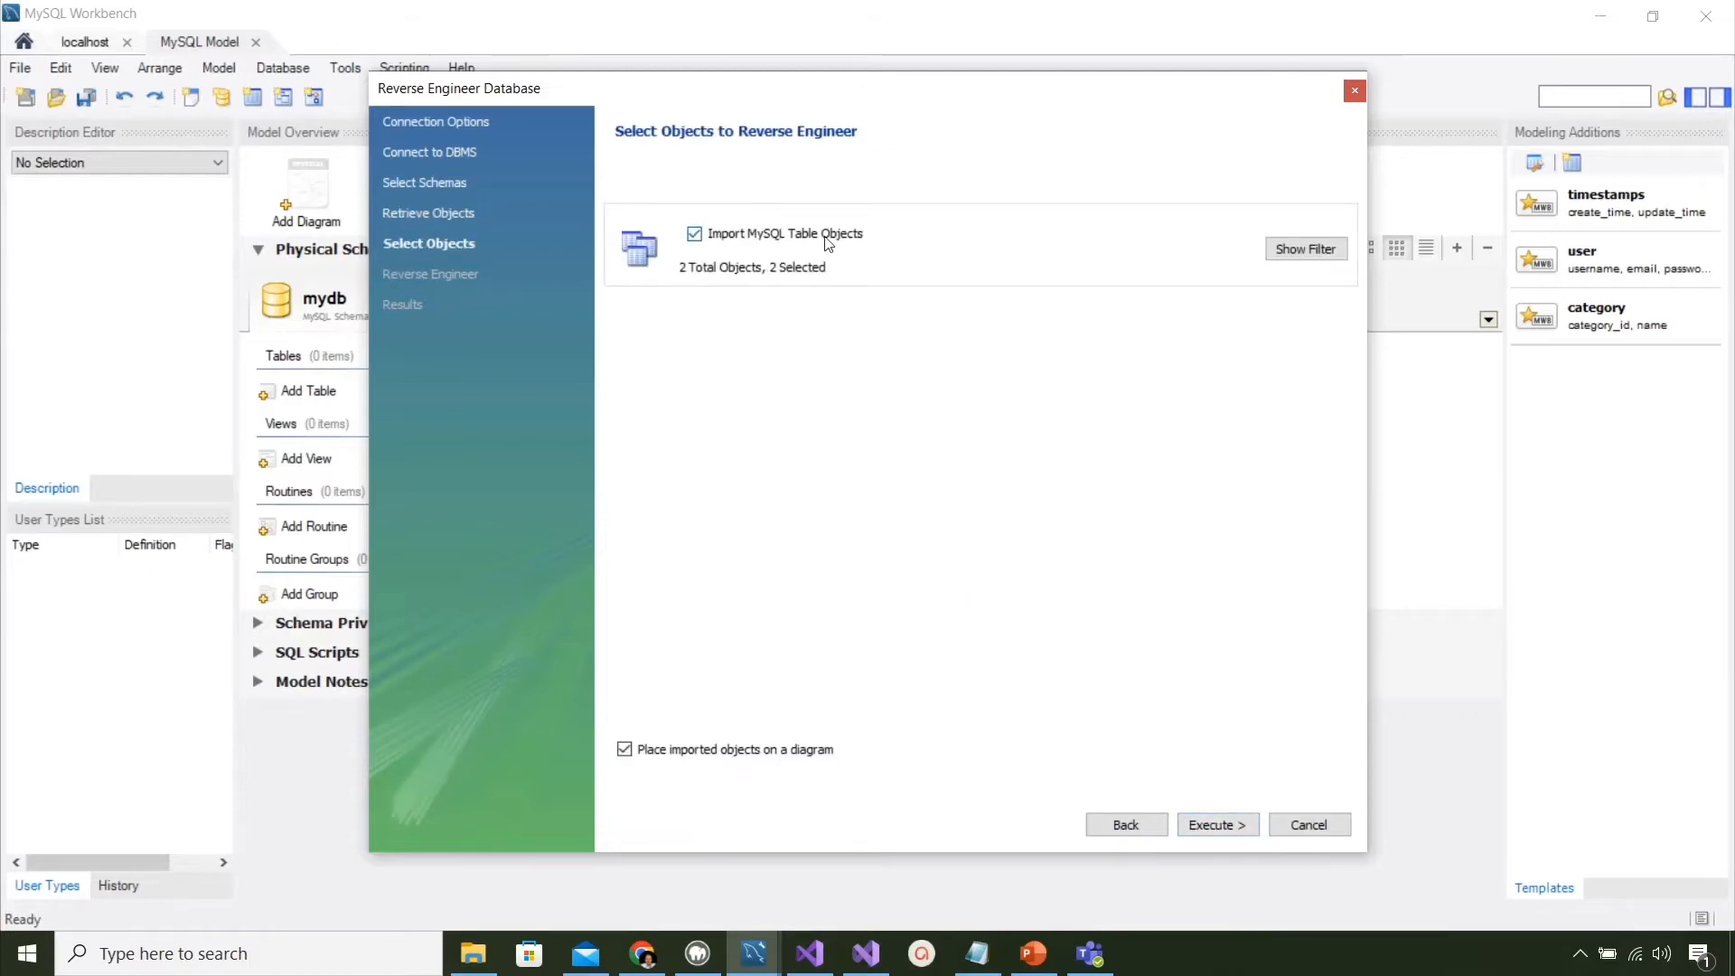
{"action": "left_click", "coordinate": [1207, 825]}
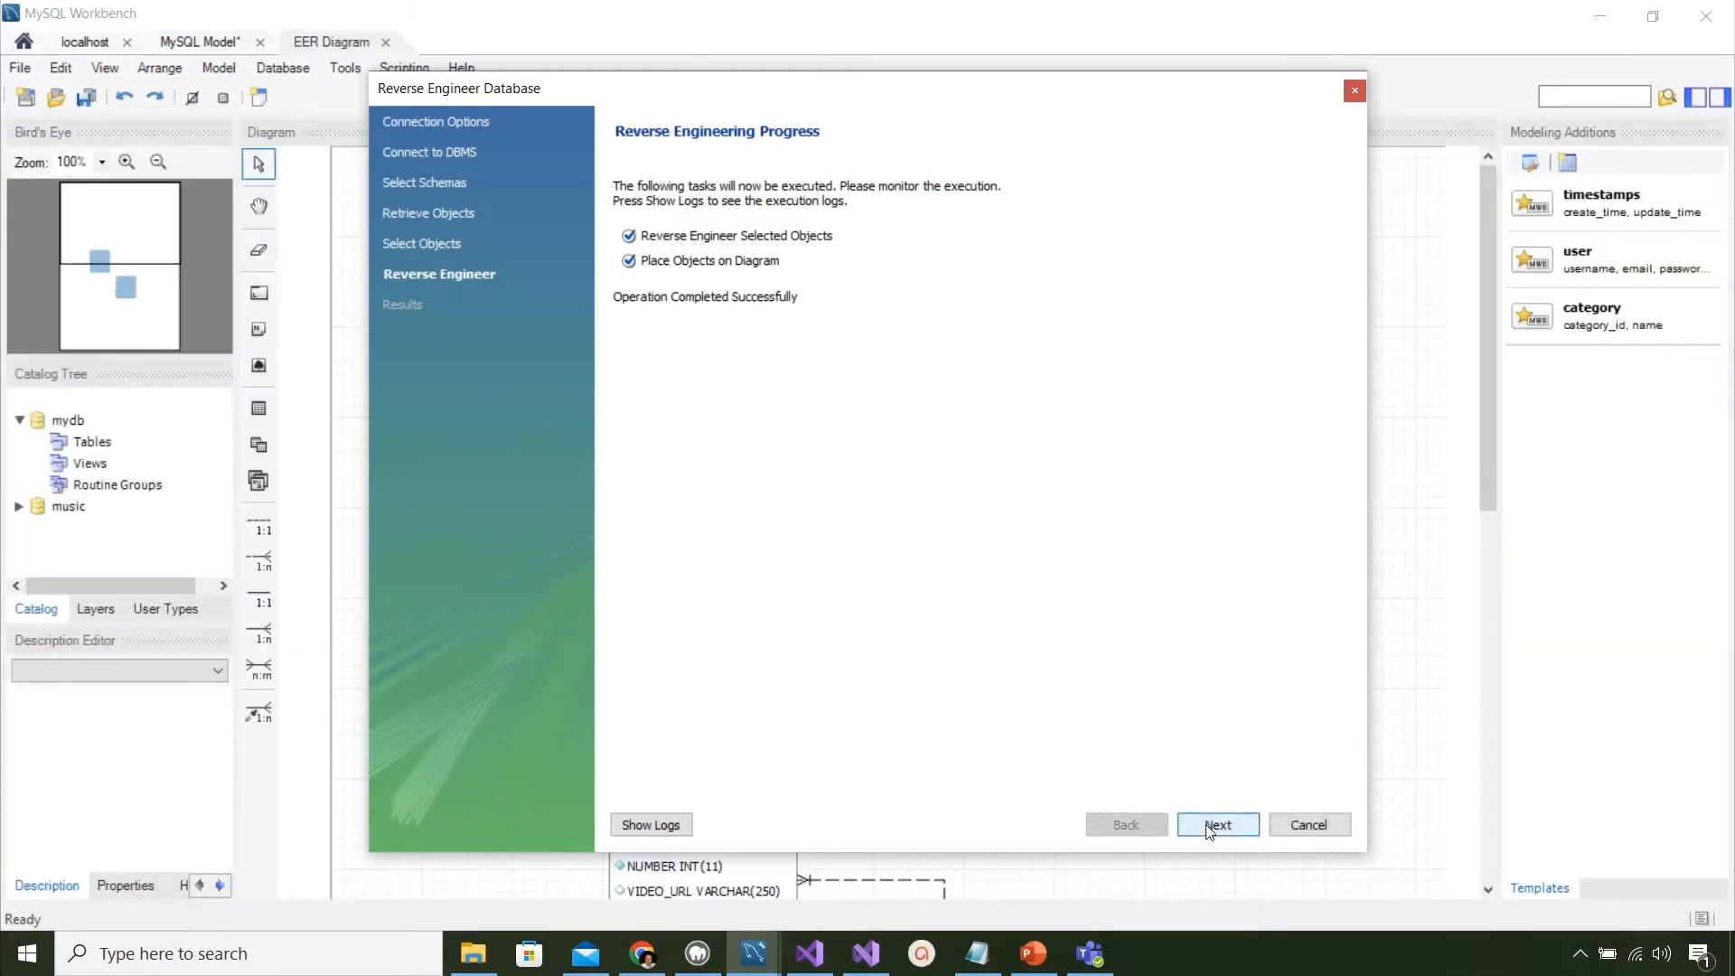
{"action": "left_click", "coordinate": [1210, 831]}
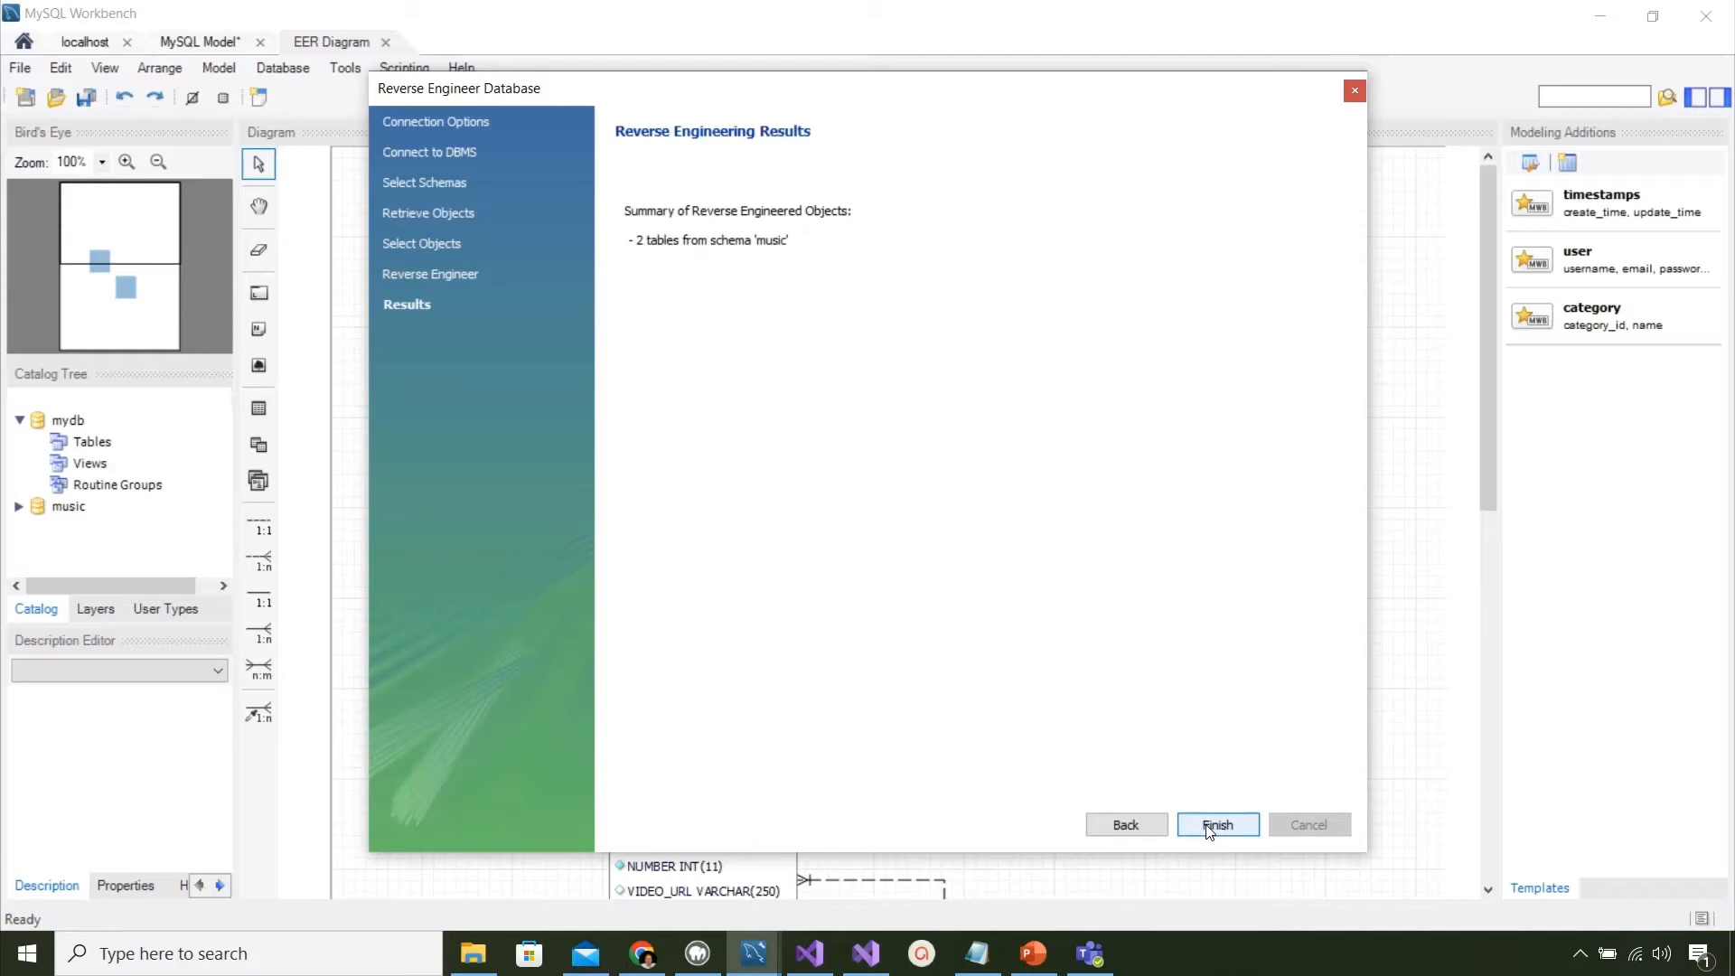
{"action": "left_click", "coordinate": [1215, 825]}
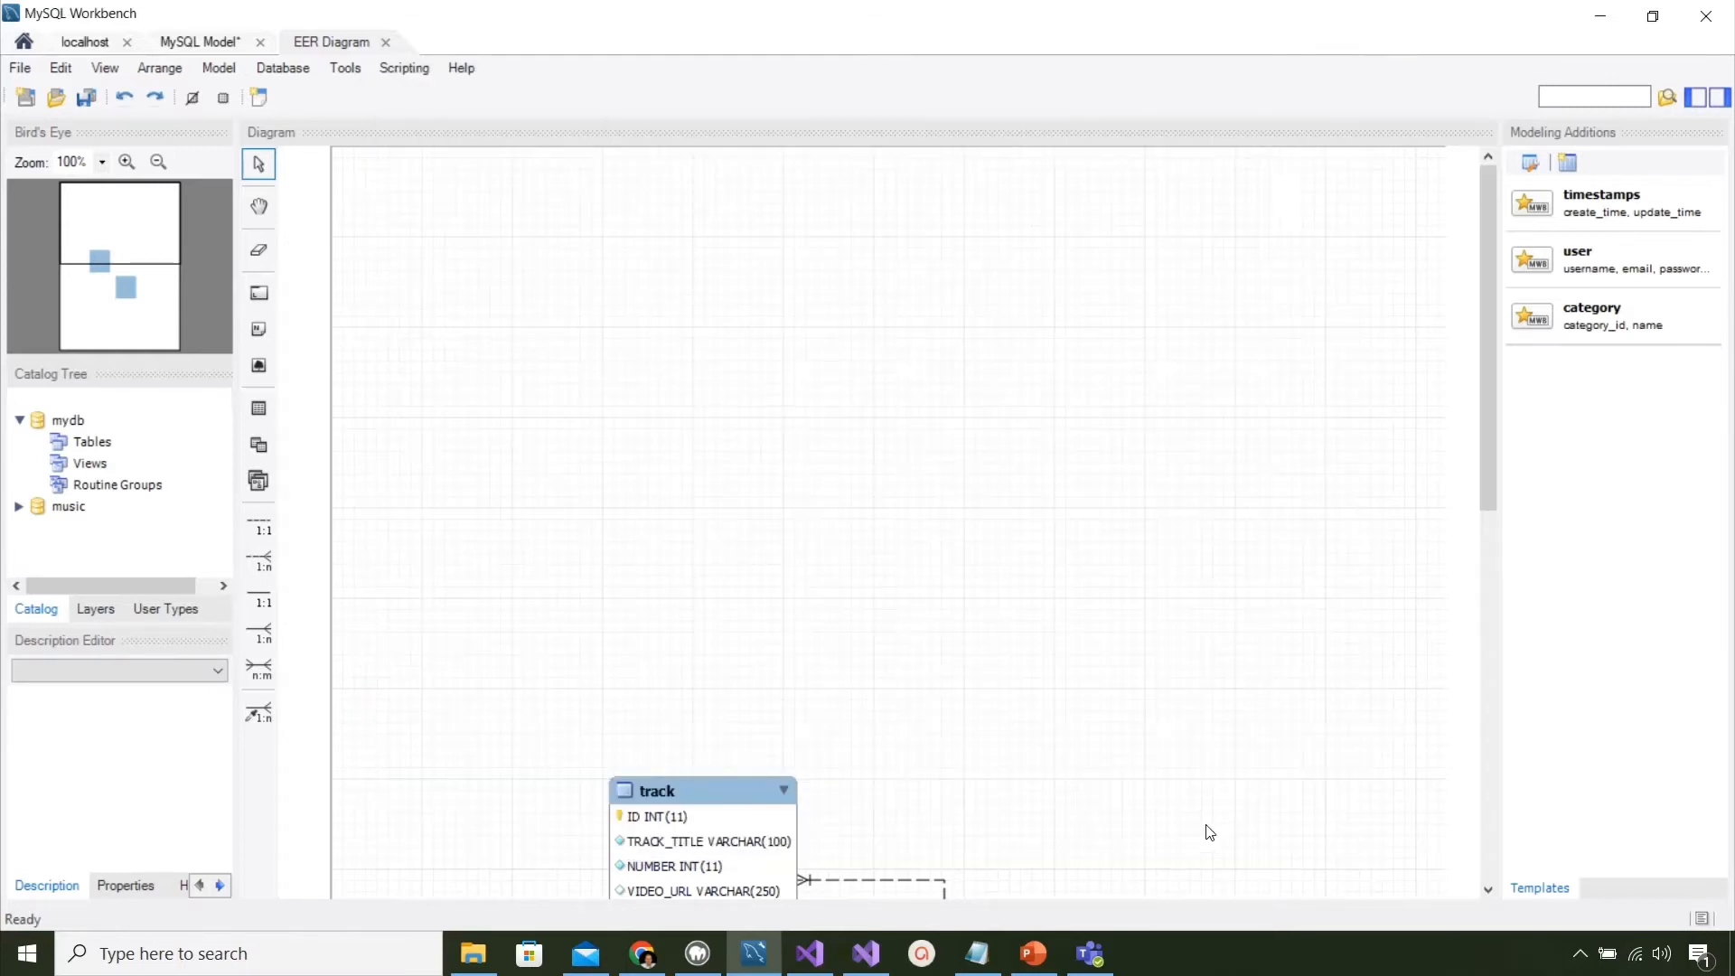
Step: Move the track and album tables up and to the left on the EER diagram, keeping track above album
{"action": "scroll", "coordinate": [961, 647], "scroll_direction": "down", "scroll_amount": 5}
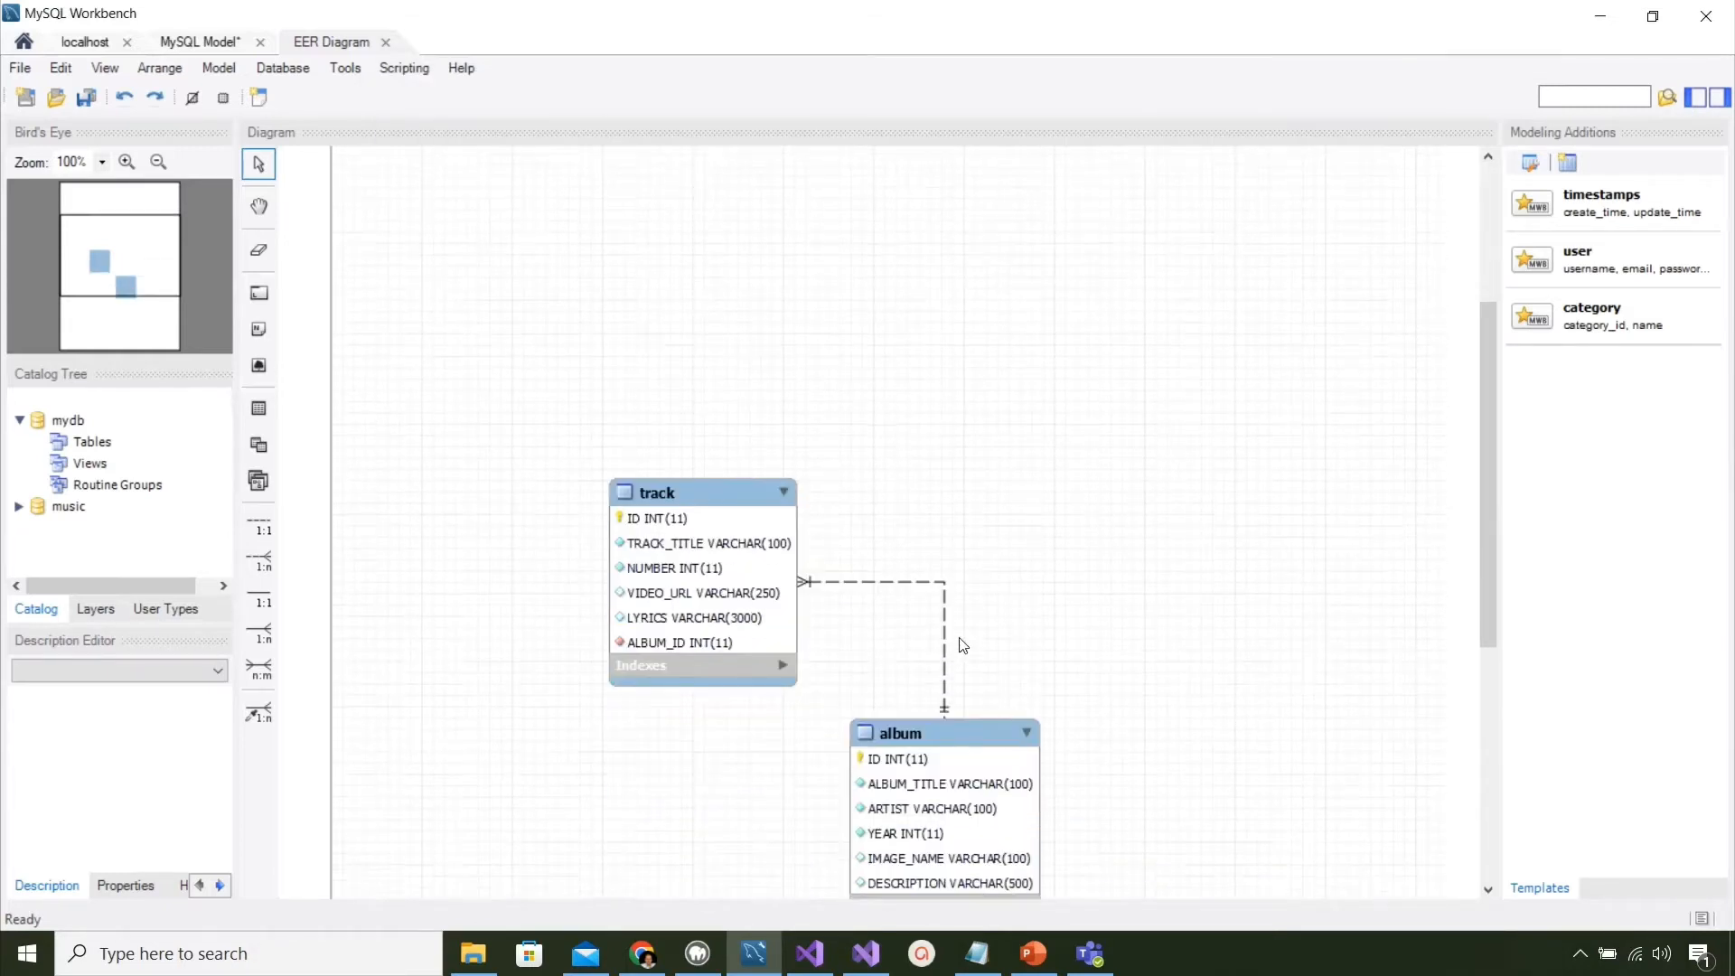
{"action": "scroll", "coordinate": [962, 645], "scroll_direction": "down", "scroll_amount": 1}
{"action": "left_click_drag", "start_coordinate": [721, 396], "coordinate": [513, 266]}
{"action": "left_click_drag", "start_coordinate": [937, 653], "coordinate": [754, 464]}
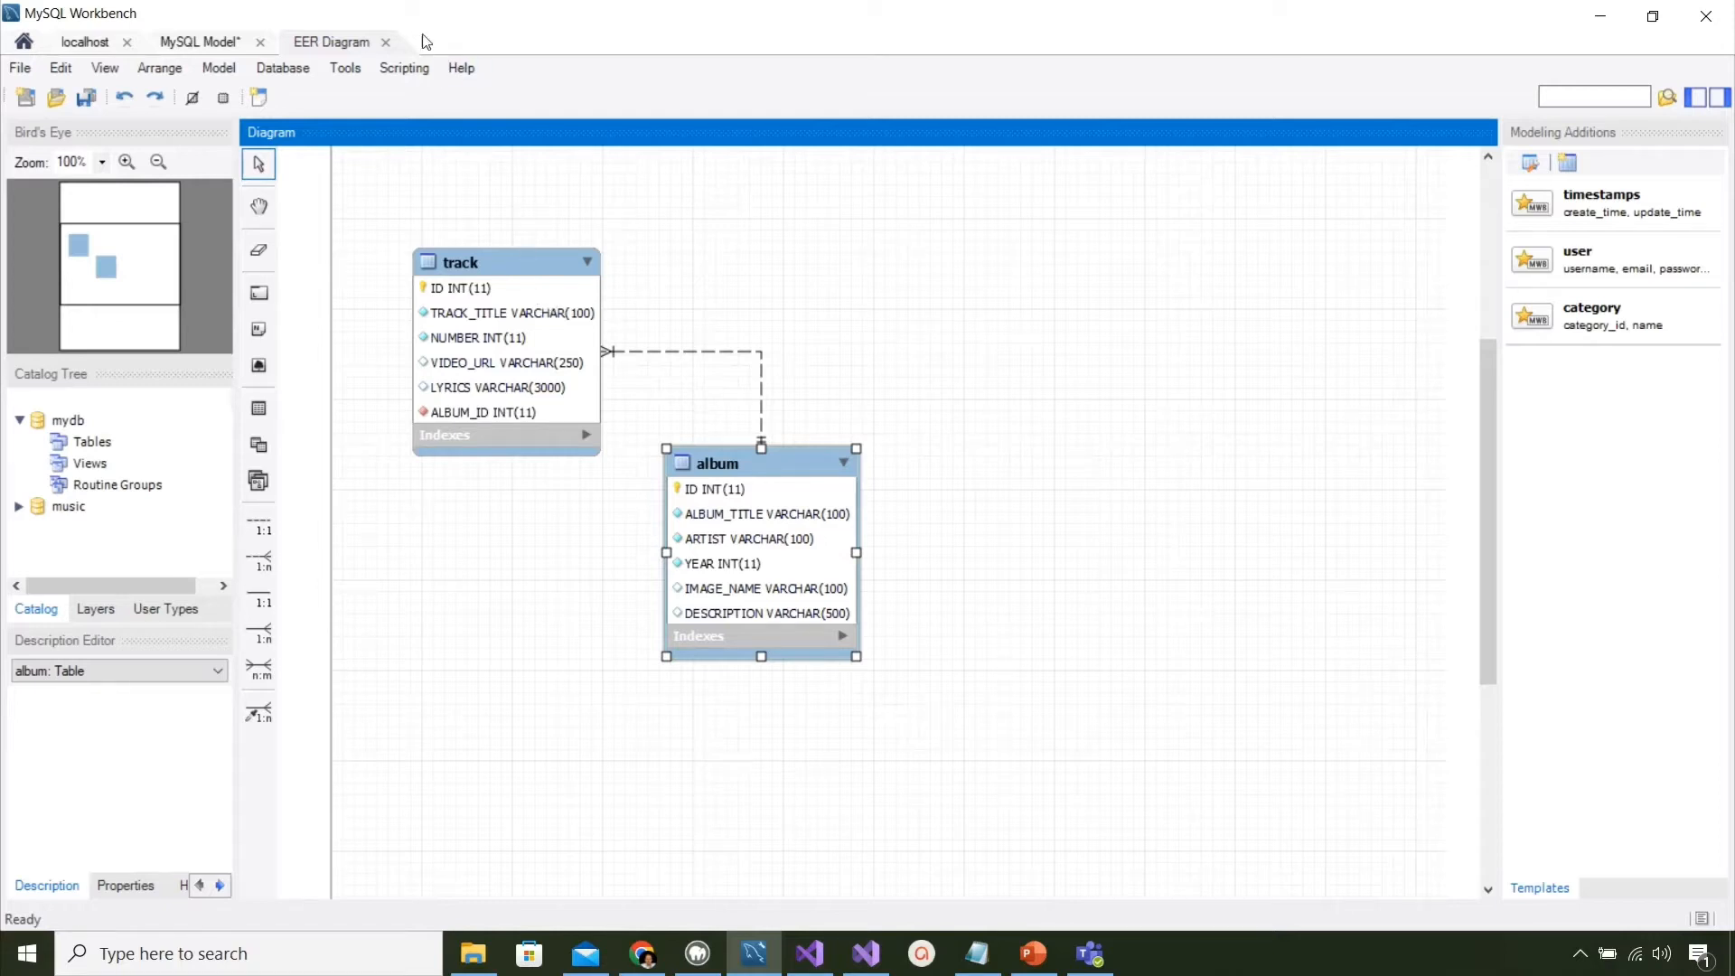
Step: Close the music EER diagram and its model without saving, returning to the localhost connection
{"action": "left_click", "coordinate": [386, 42]}
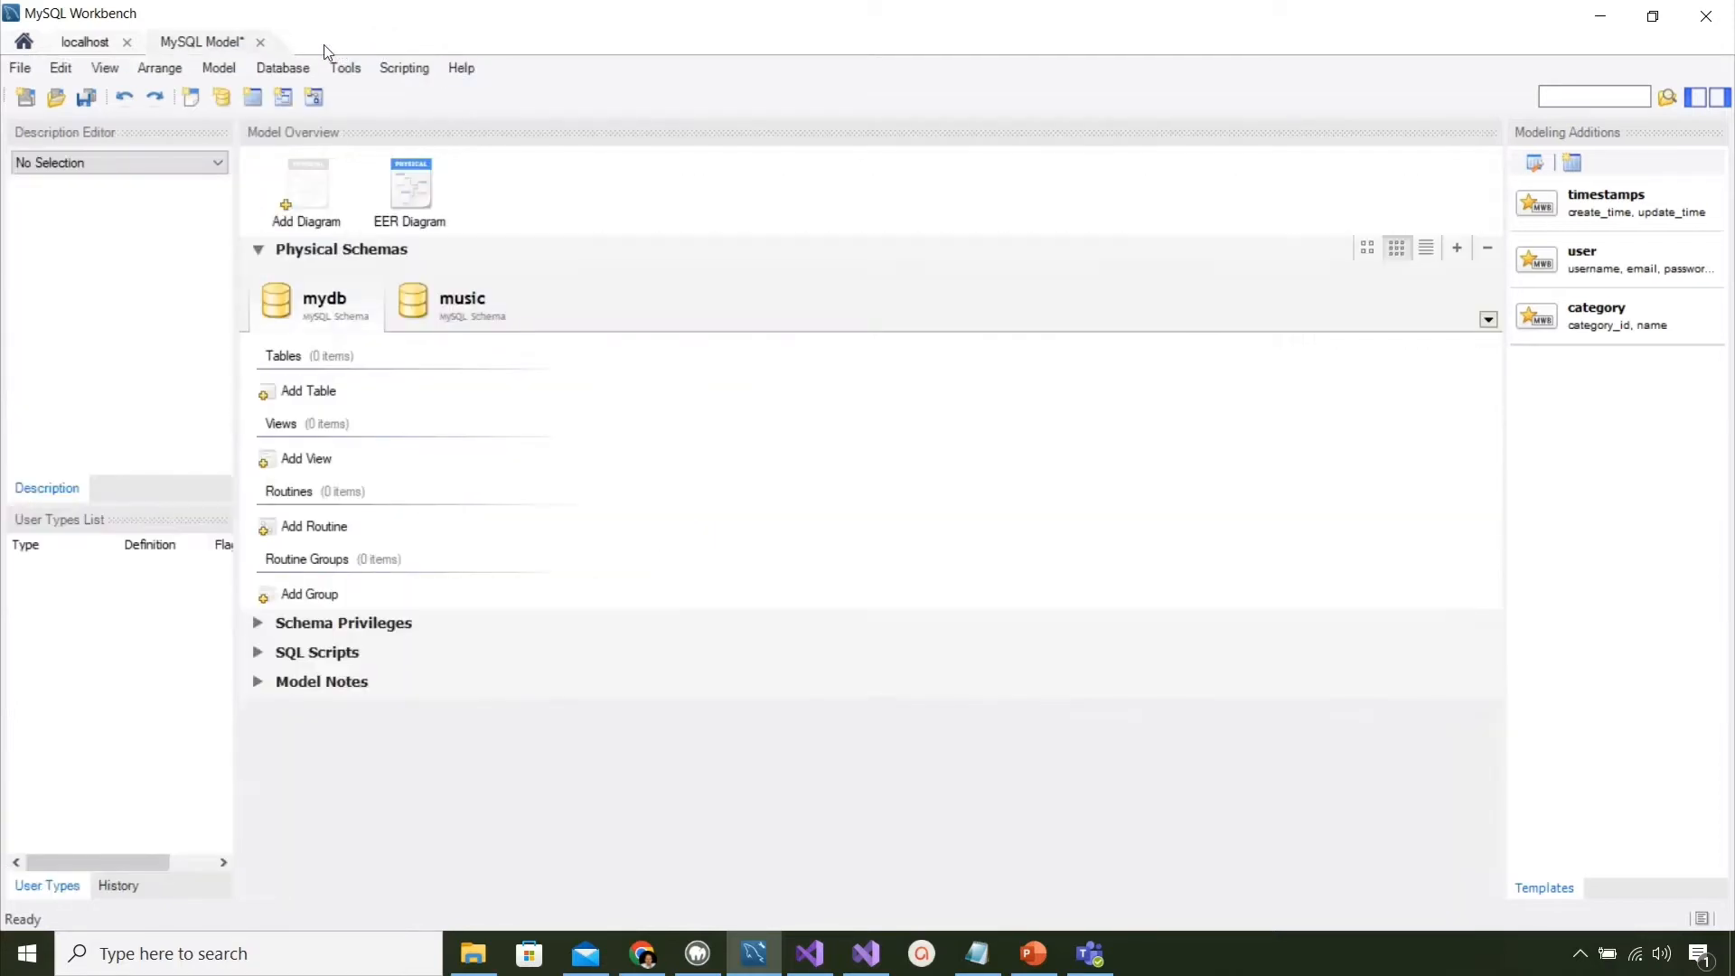
{"action": "left_click", "coordinate": [260, 41]}
{"action": "left_click", "coordinate": [757, 502]}
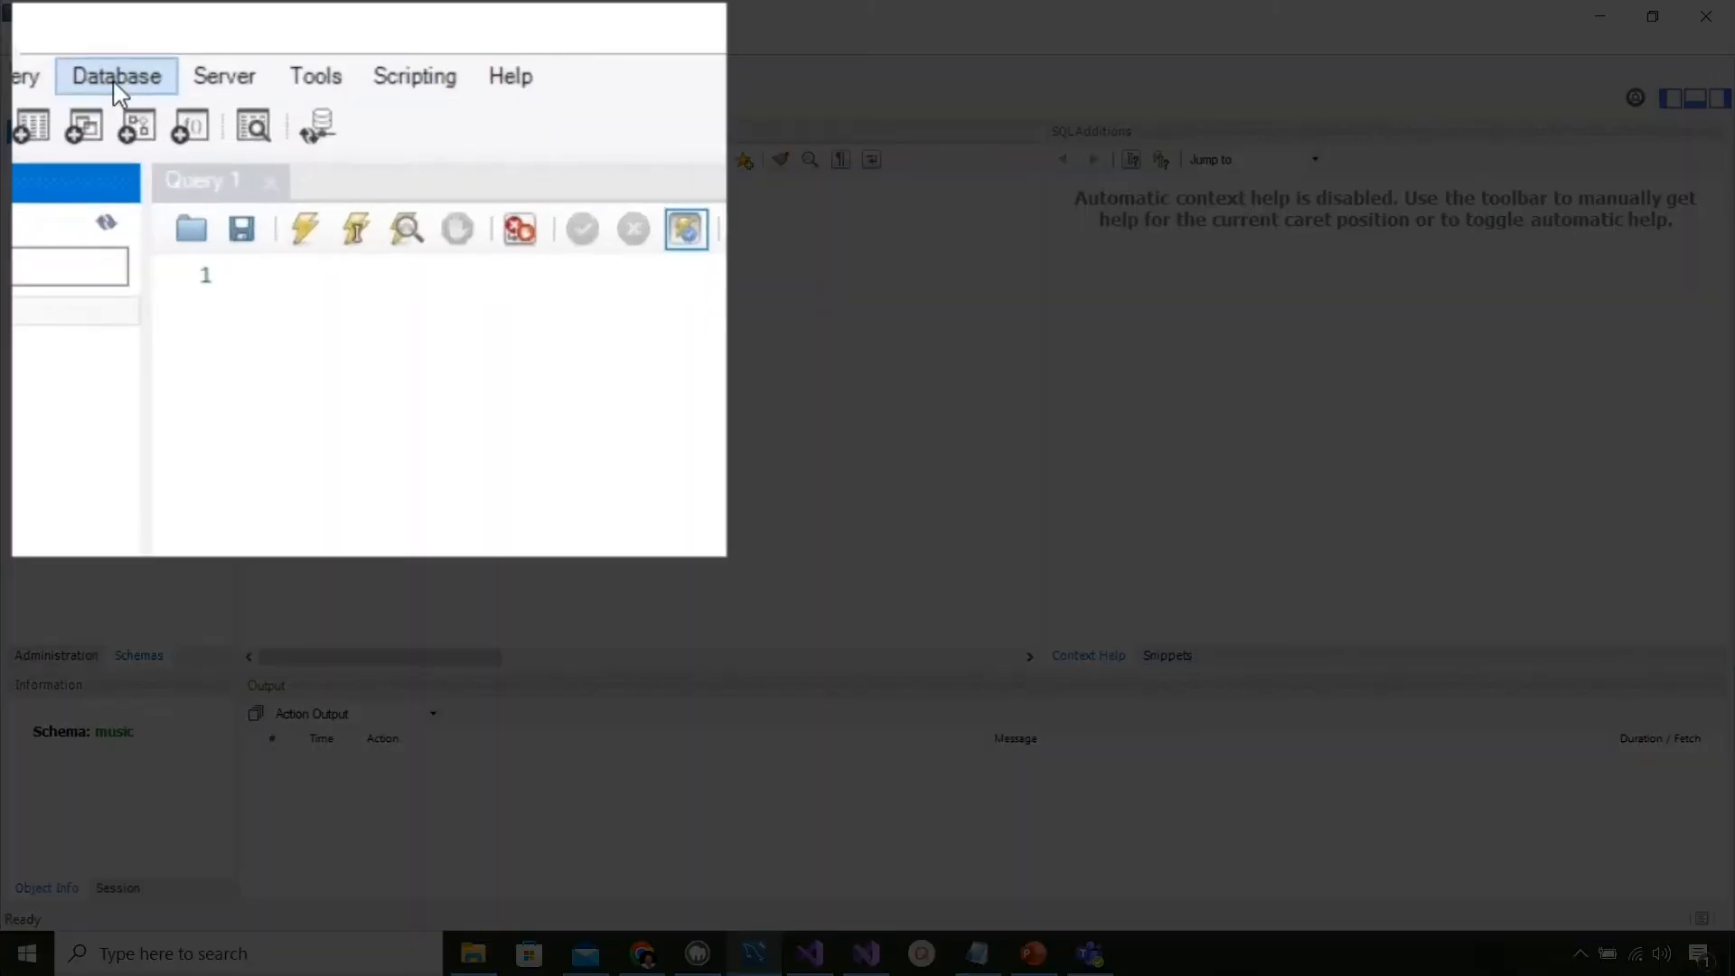
Step: Start another reverse engineering with the default connection, include only the music2 schema, and retrieve its objects
{"action": "left_click", "coordinate": [215, 70]}
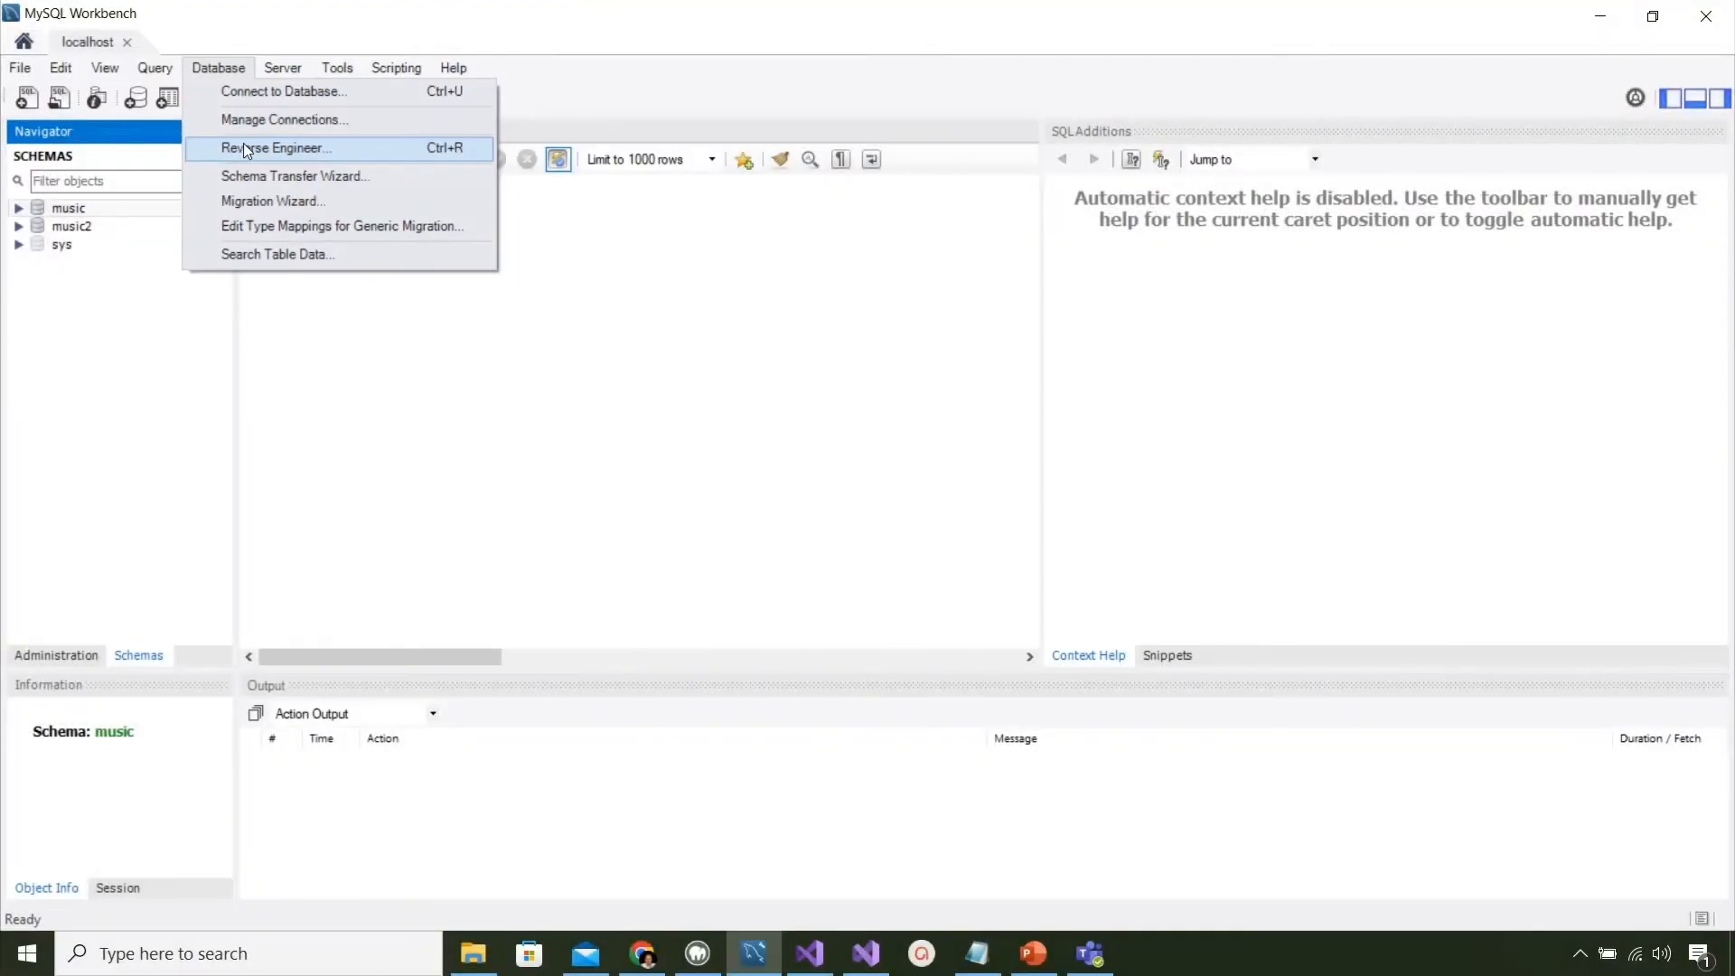
{"action": "left_click", "coordinate": [244, 148]}
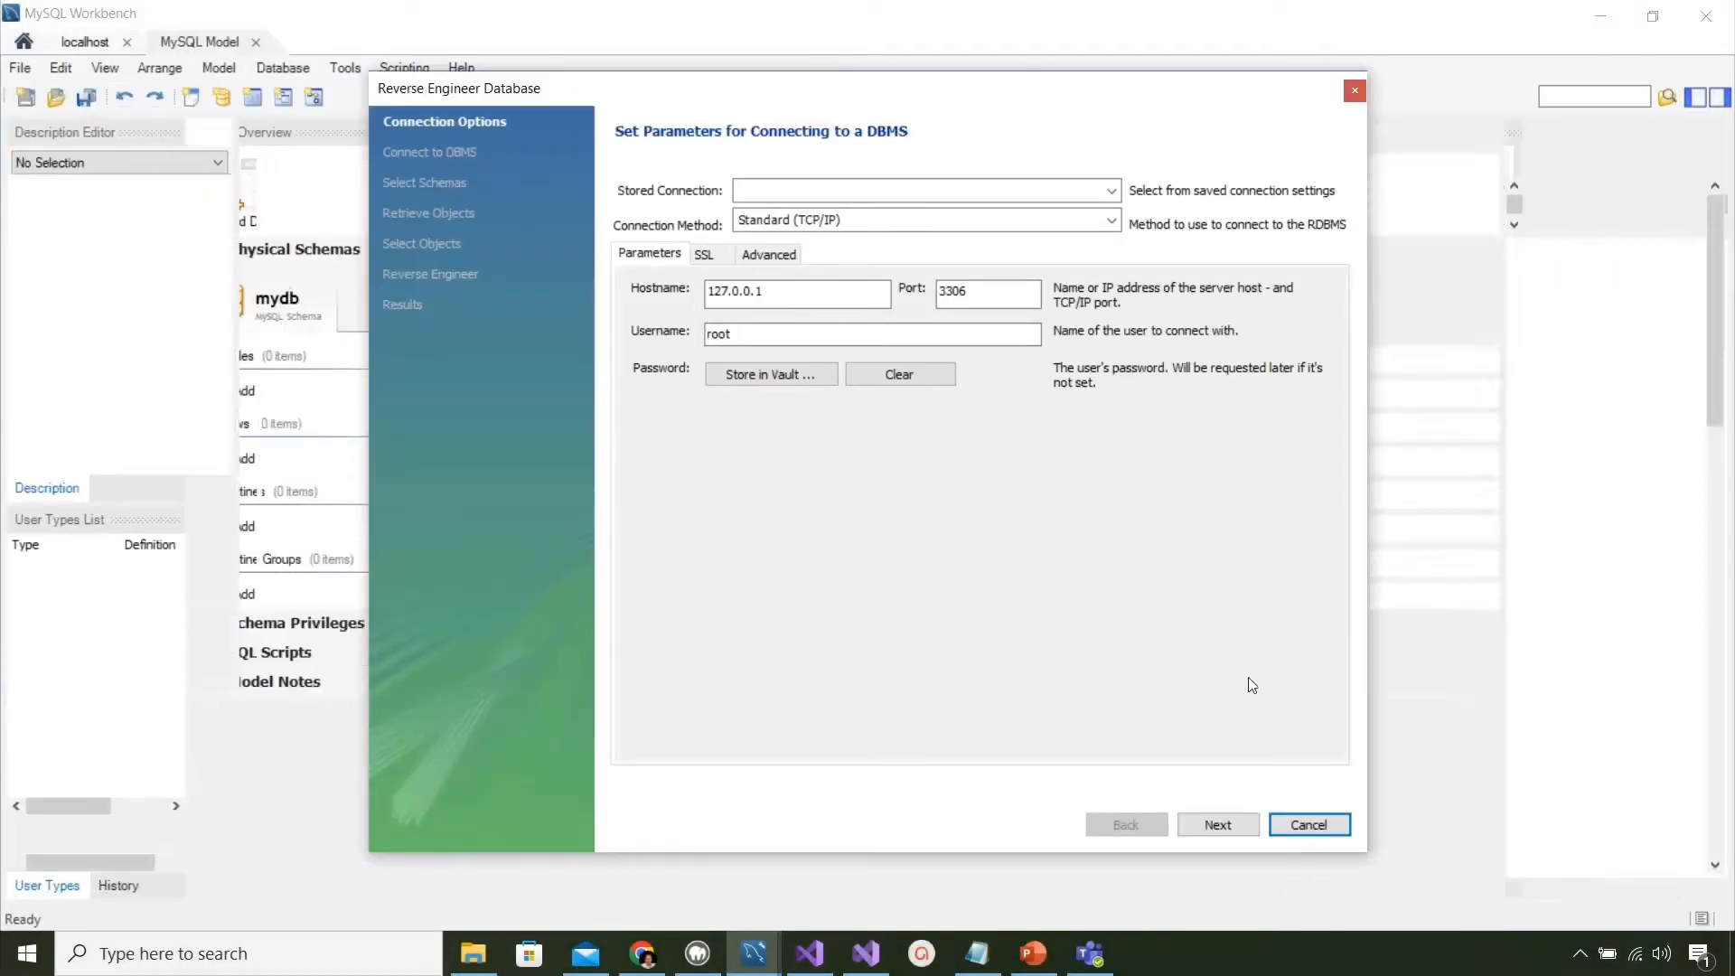
{"action": "left_click", "coordinate": [1222, 825]}
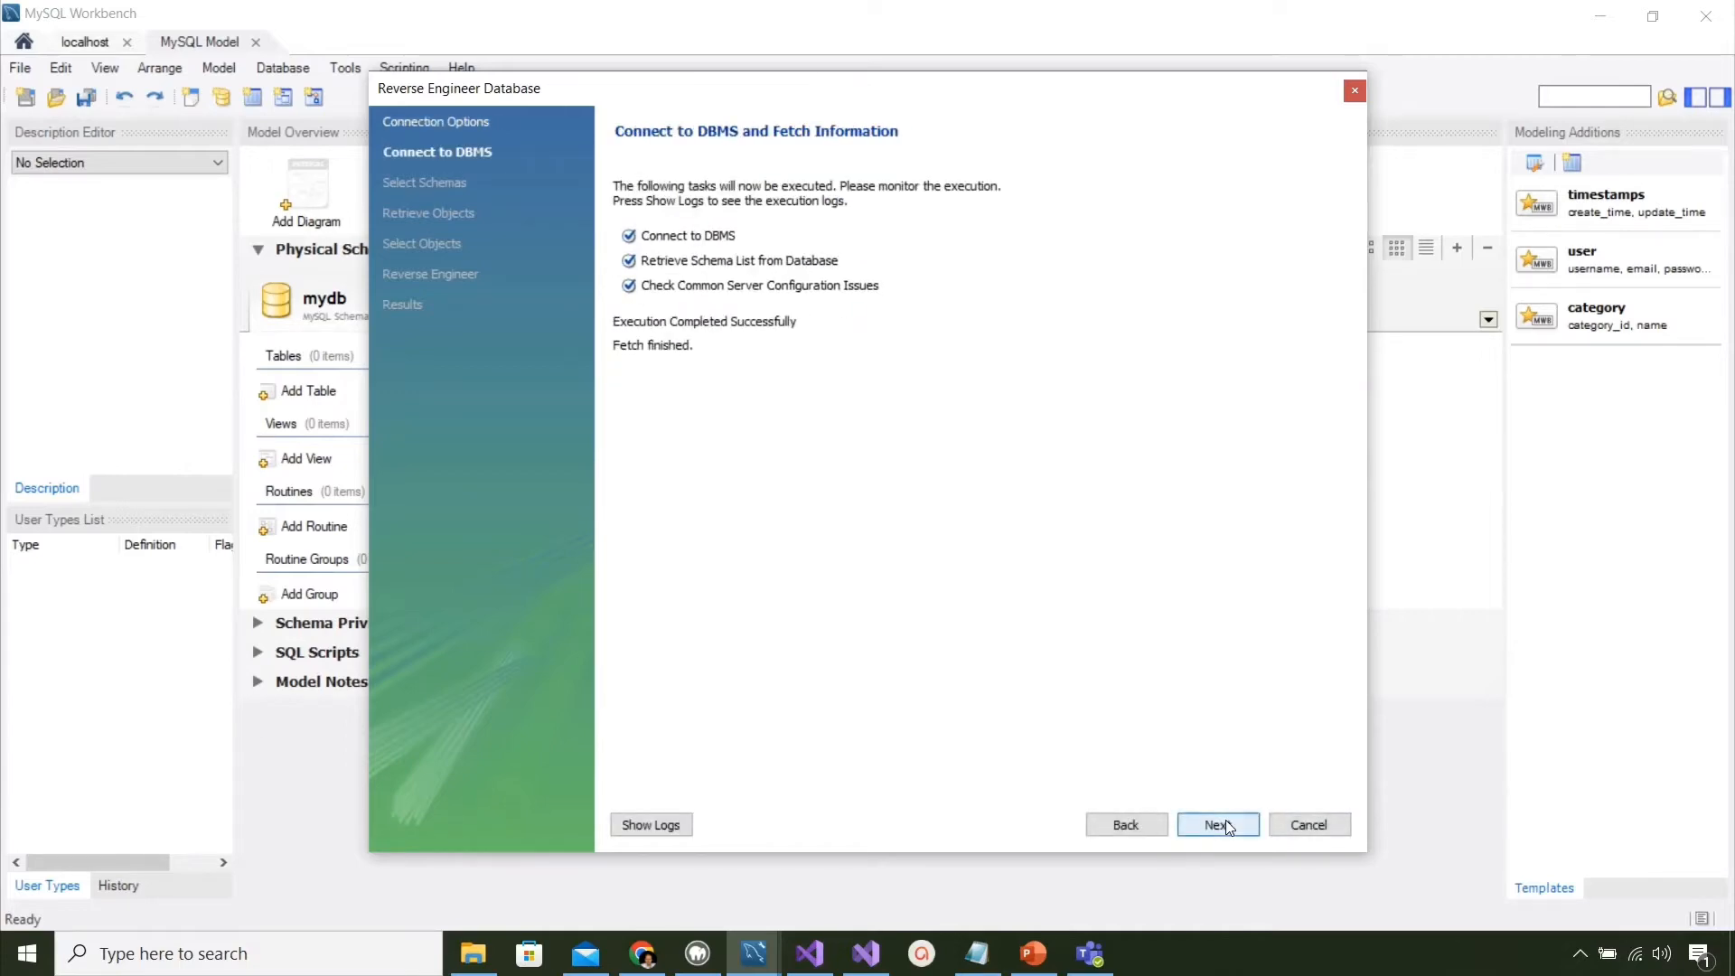
{"action": "left_click", "coordinate": [1219, 824]}
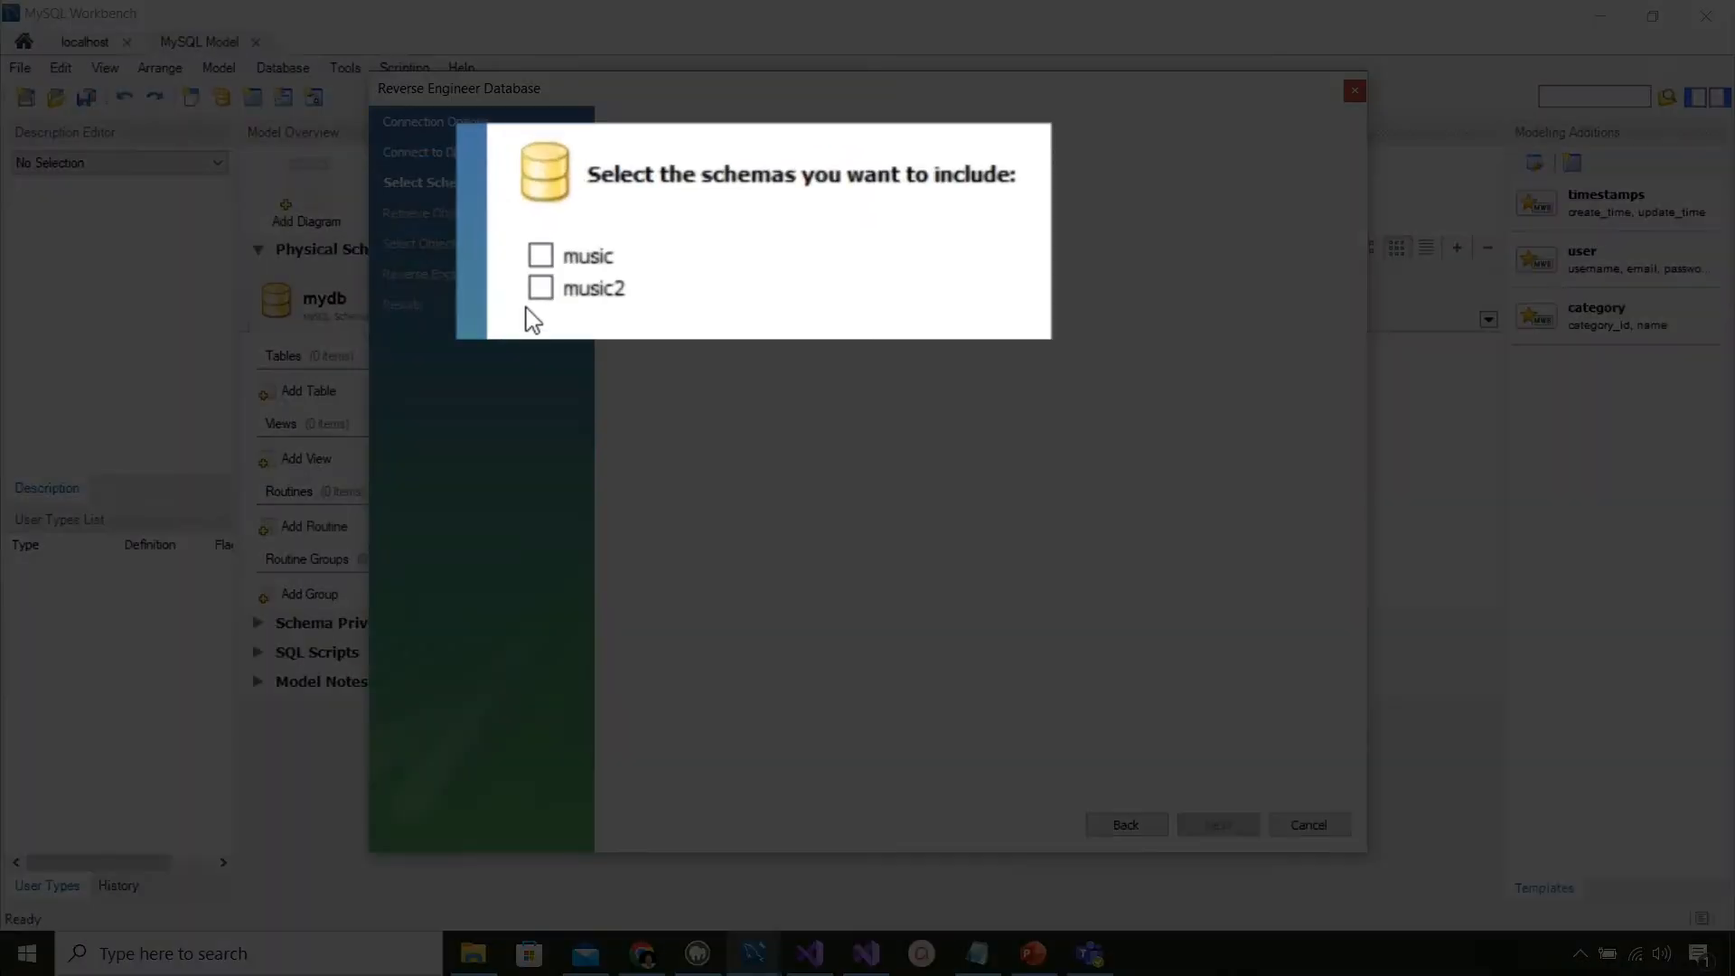
{"action": "left_click", "coordinate": [540, 288]}
{"action": "left_click", "coordinate": [1215, 824]}
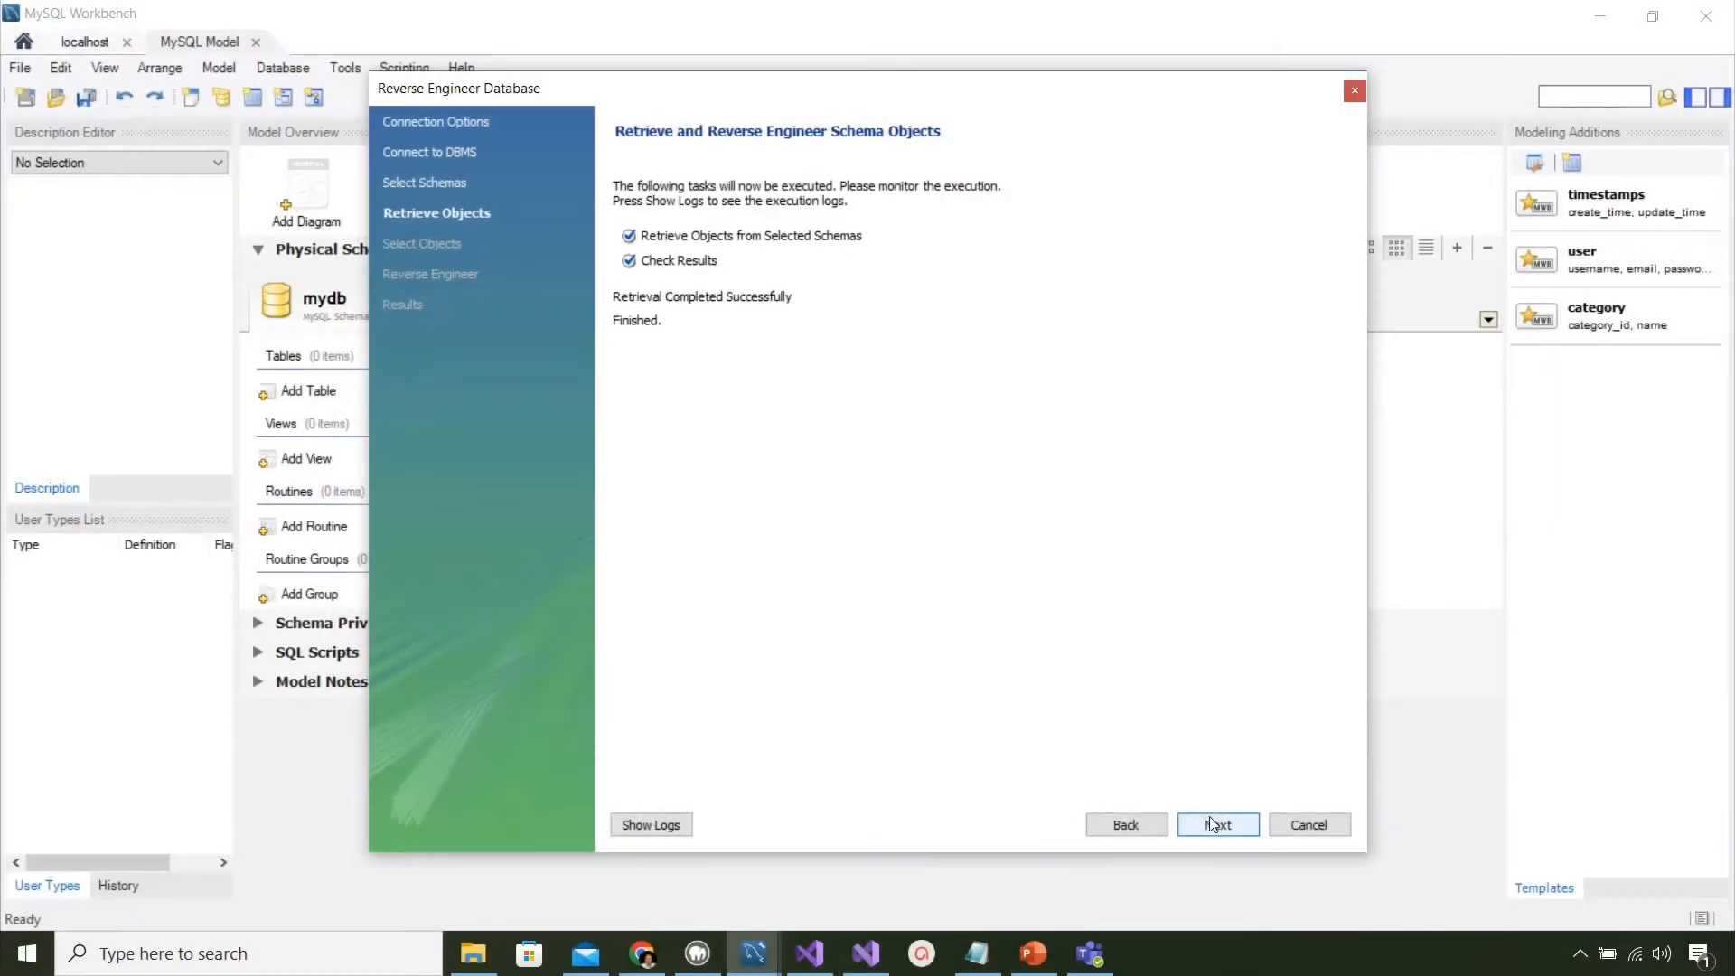
Step: Import the music2 schema's table objects, place them on a diagram, and finish the reverse engineering
{"action": "left_click", "coordinate": [1211, 824]}
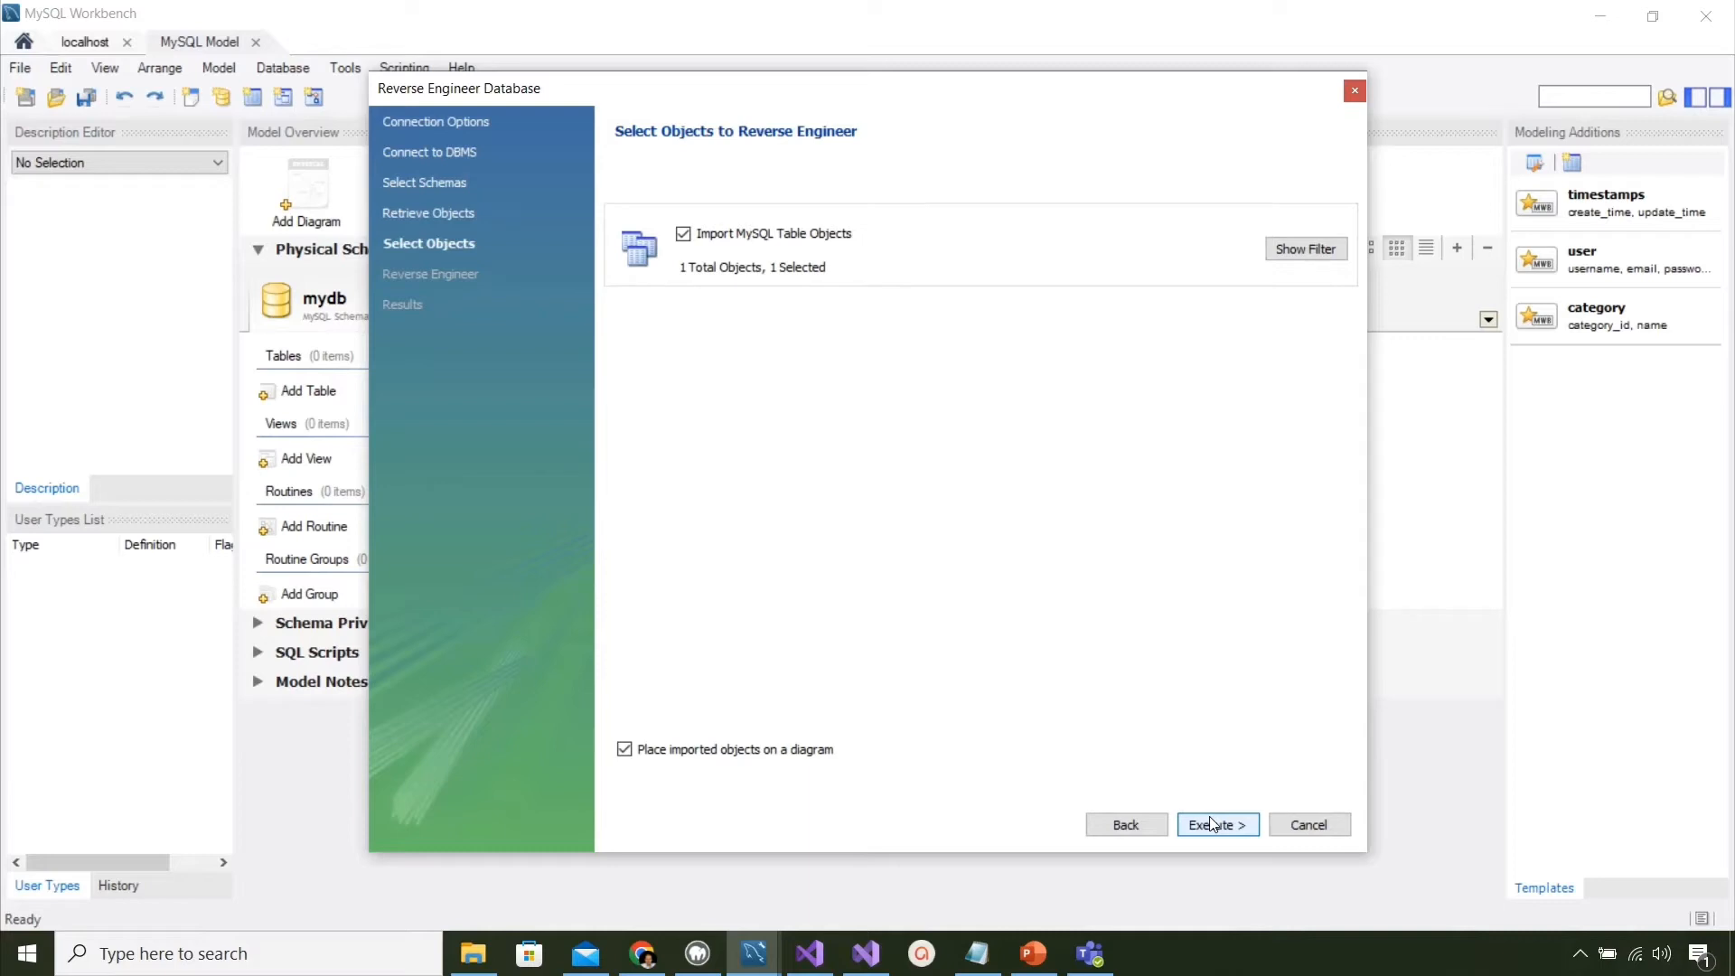
{"action": "left_click", "coordinate": [1211, 824]}
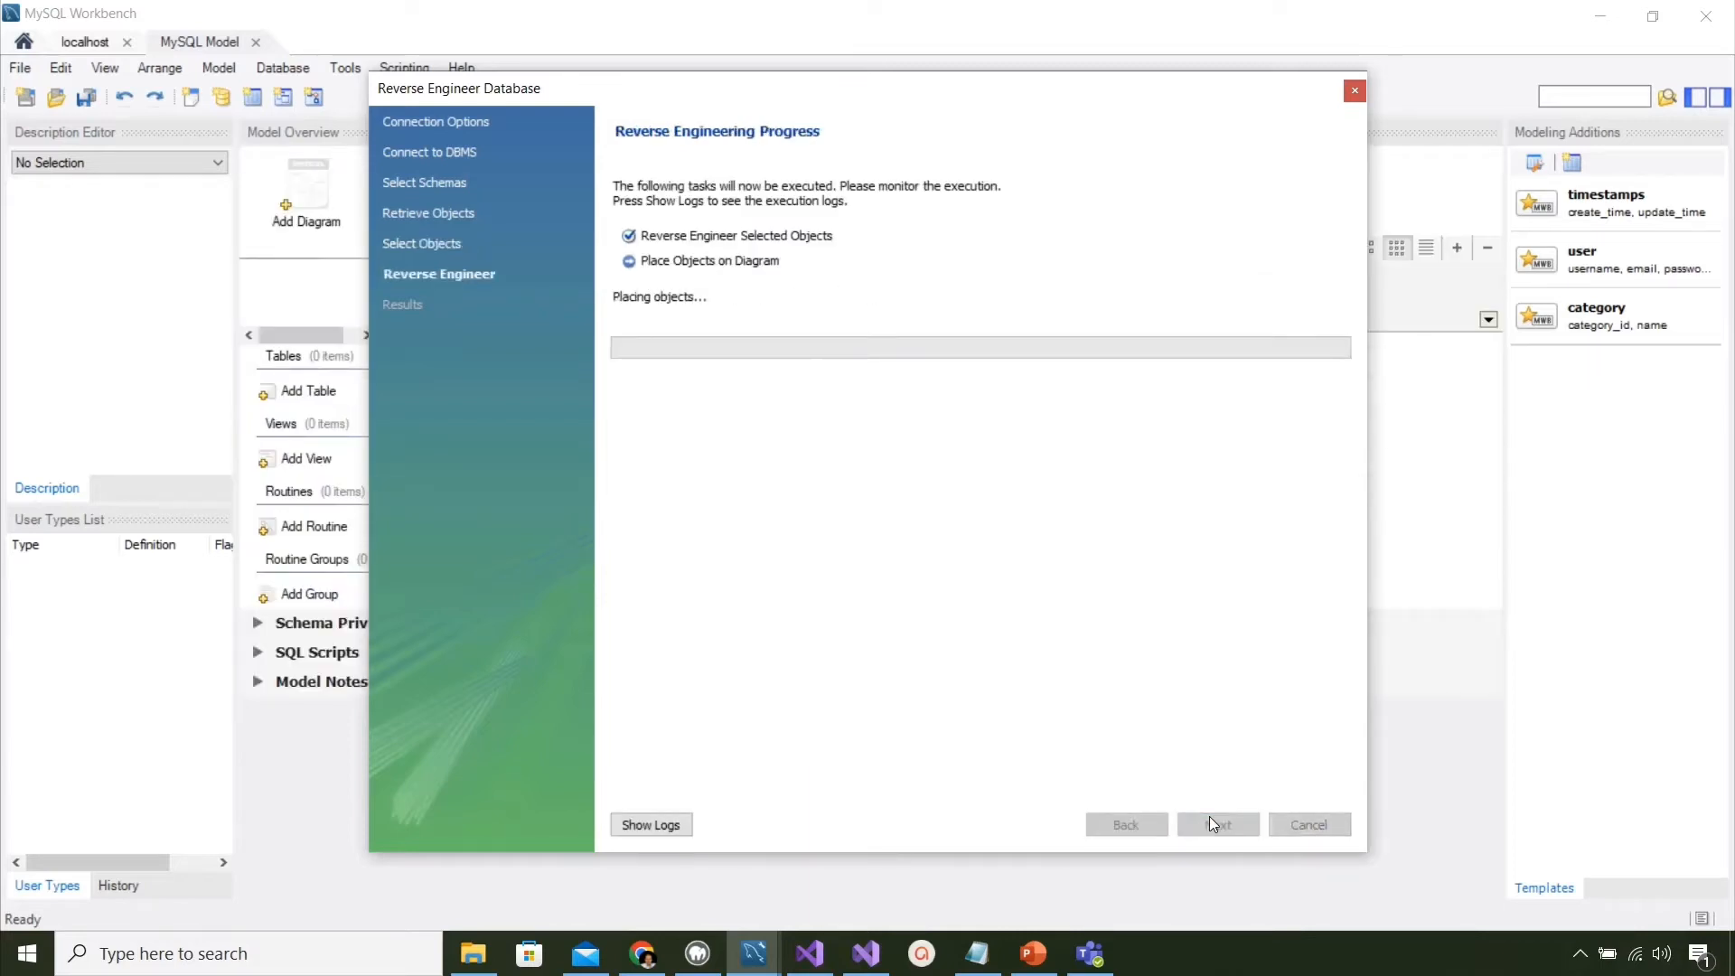
{"action": "left_click", "coordinate": [1213, 824]}
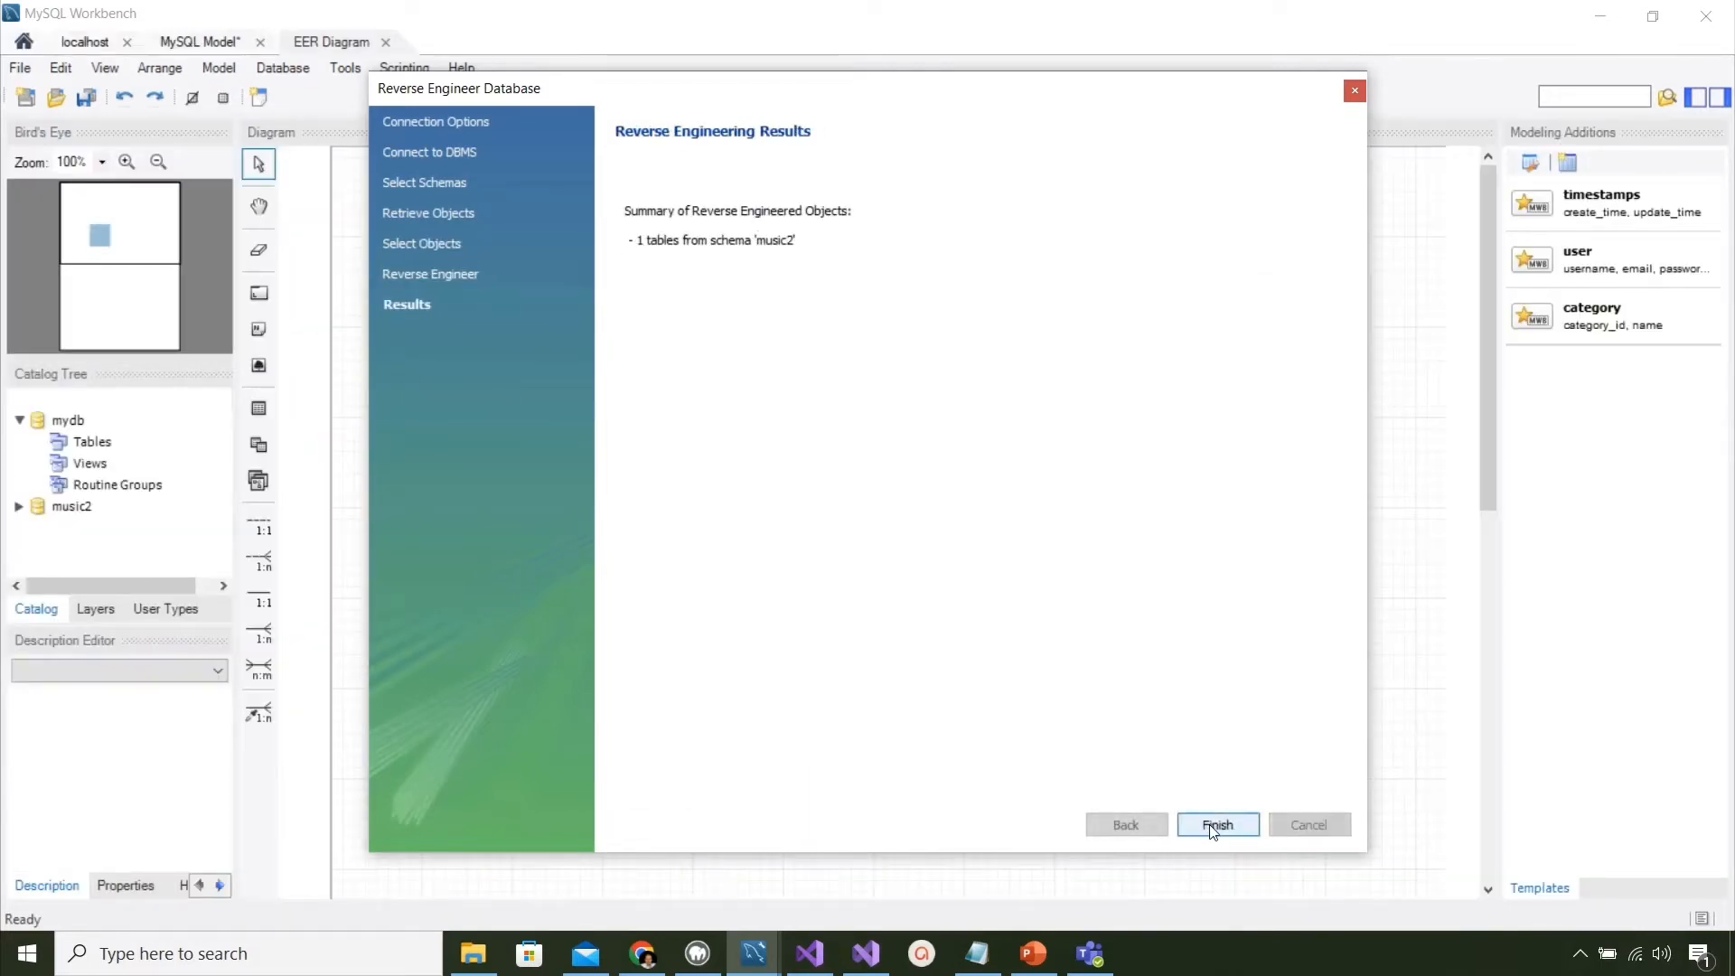
{"action": "left_click", "coordinate": [1216, 824]}
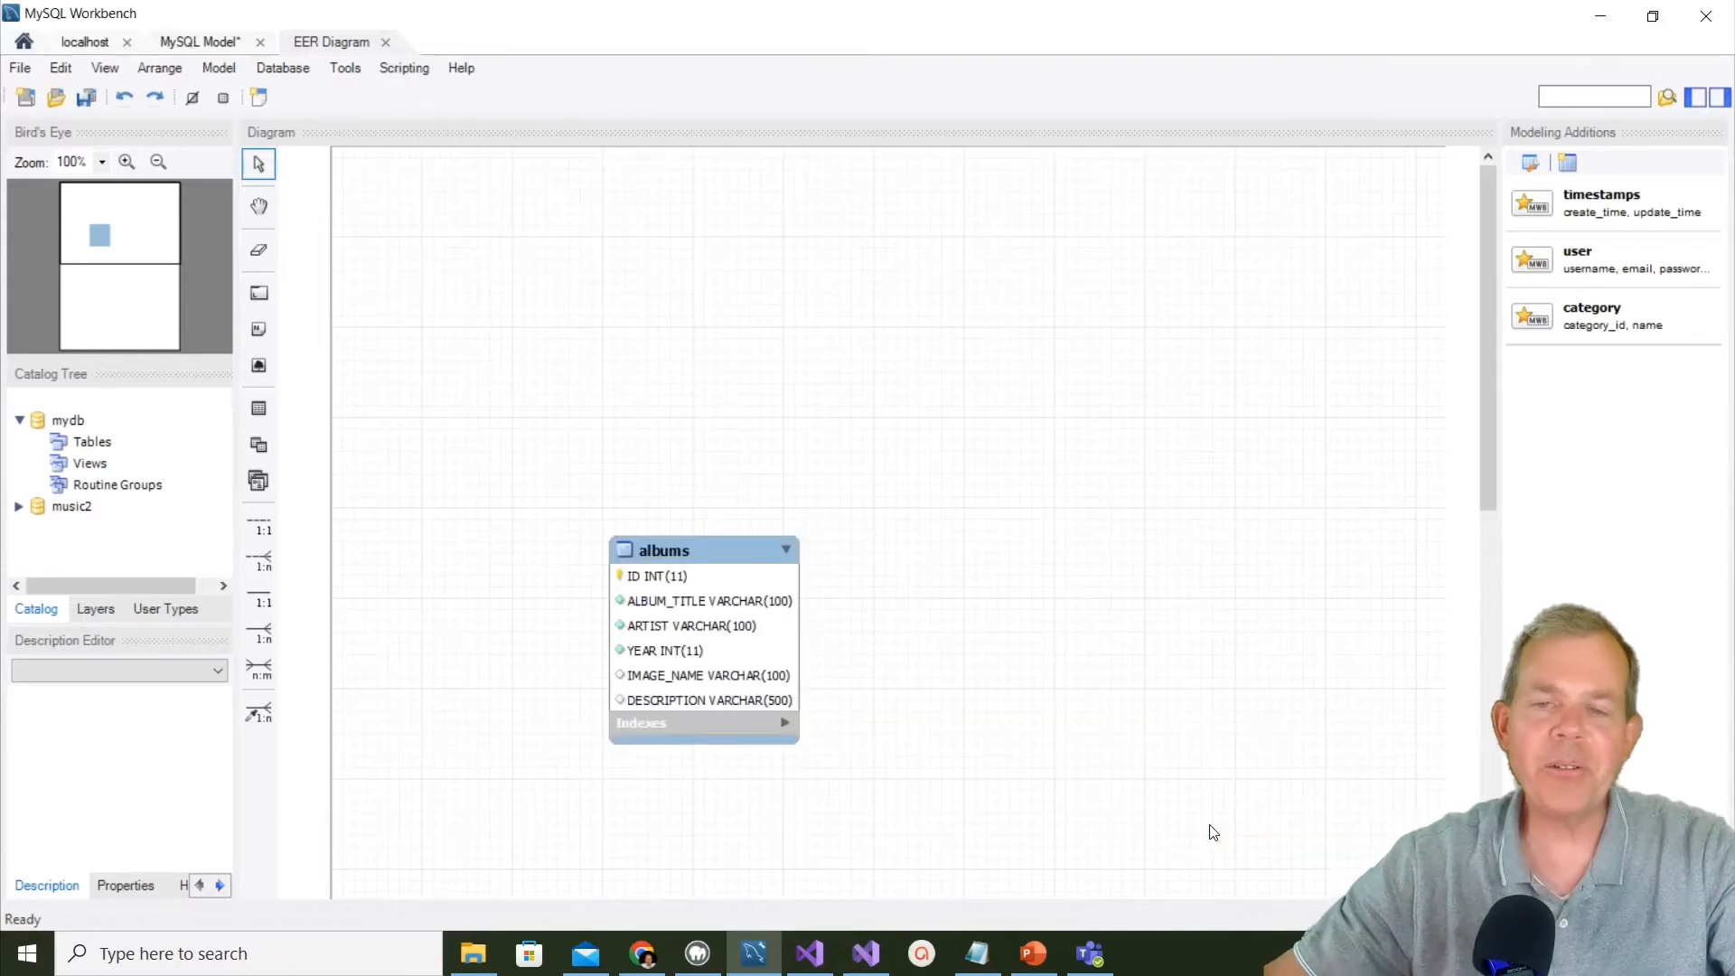
Step: Move the albums table up and to the left on the diagram, and place a new music2 table beside it
{"action": "left_click_drag", "start_coordinate": [701, 549], "coordinate": [506, 261]}
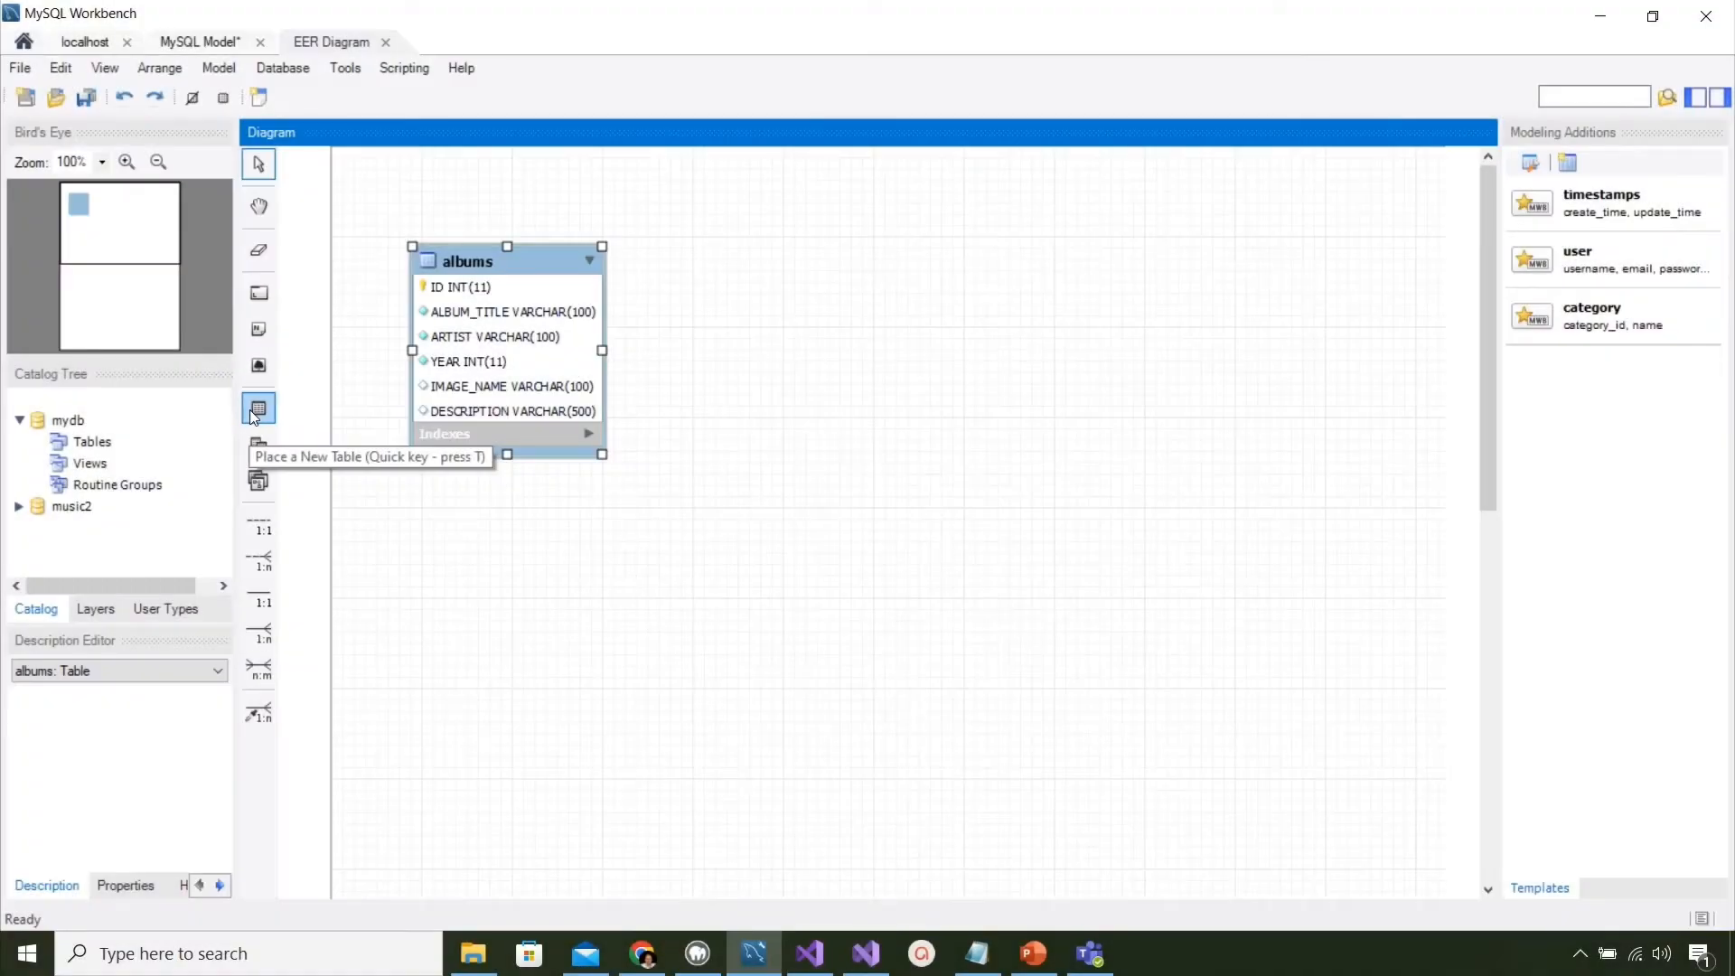
{"action": "left_click", "coordinate": [251, 411]}
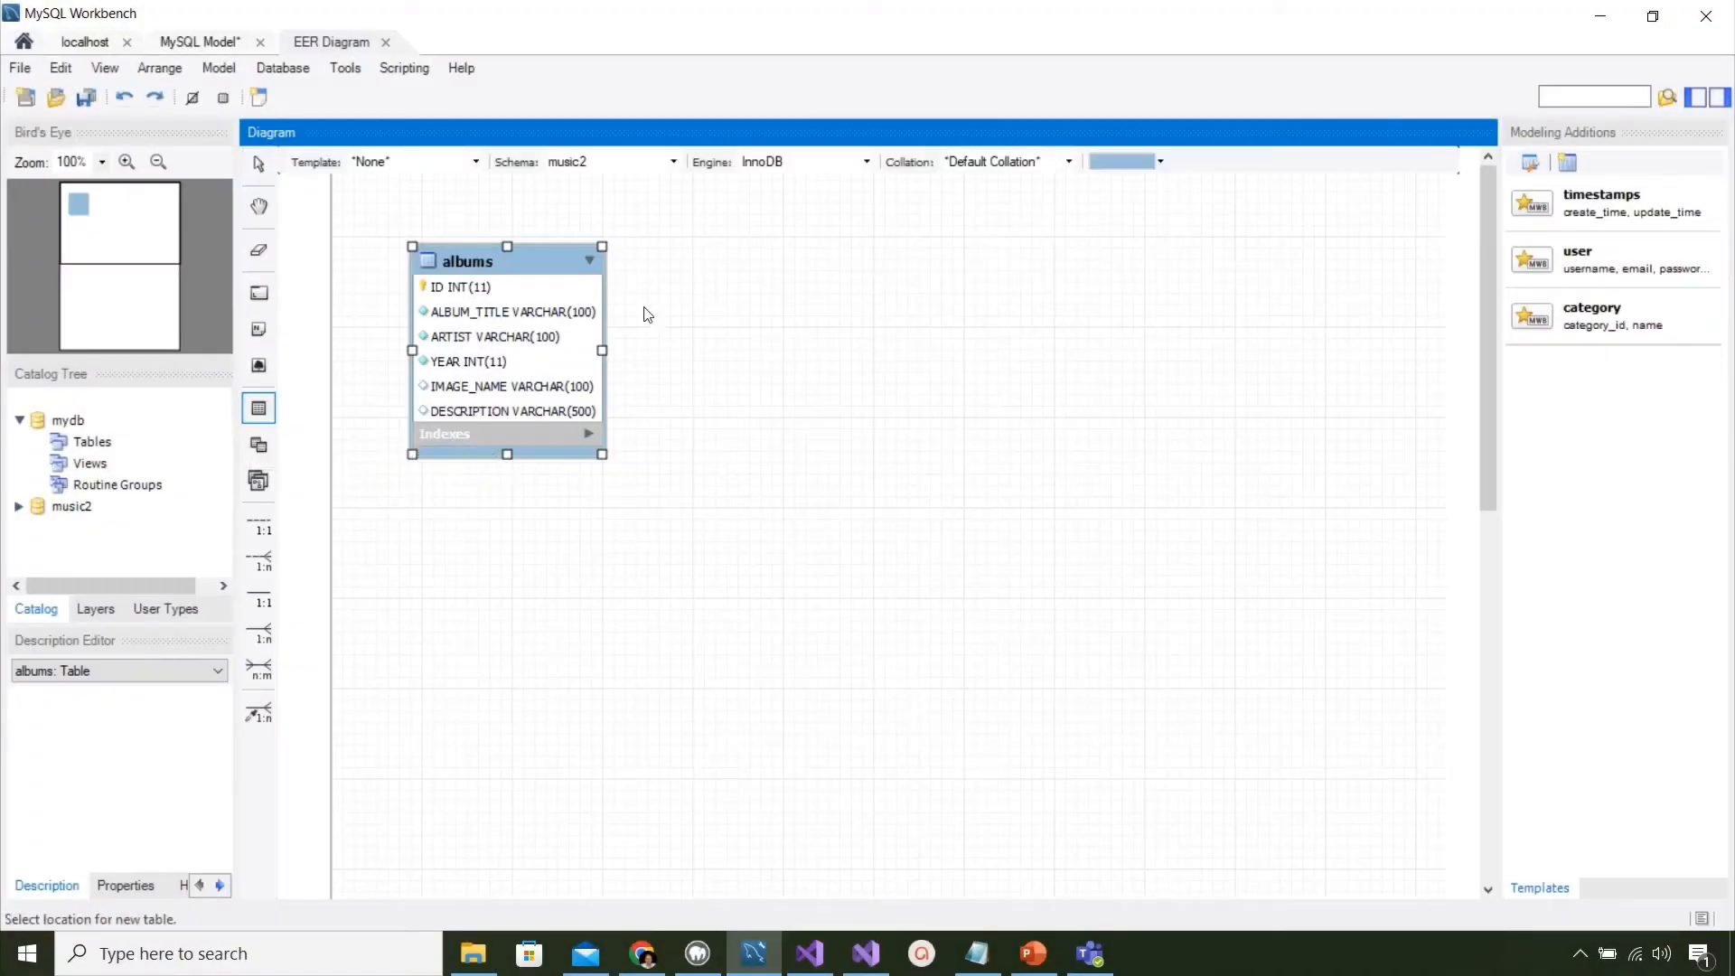
{"action": "left_click", "coordinate": [664, 281]}
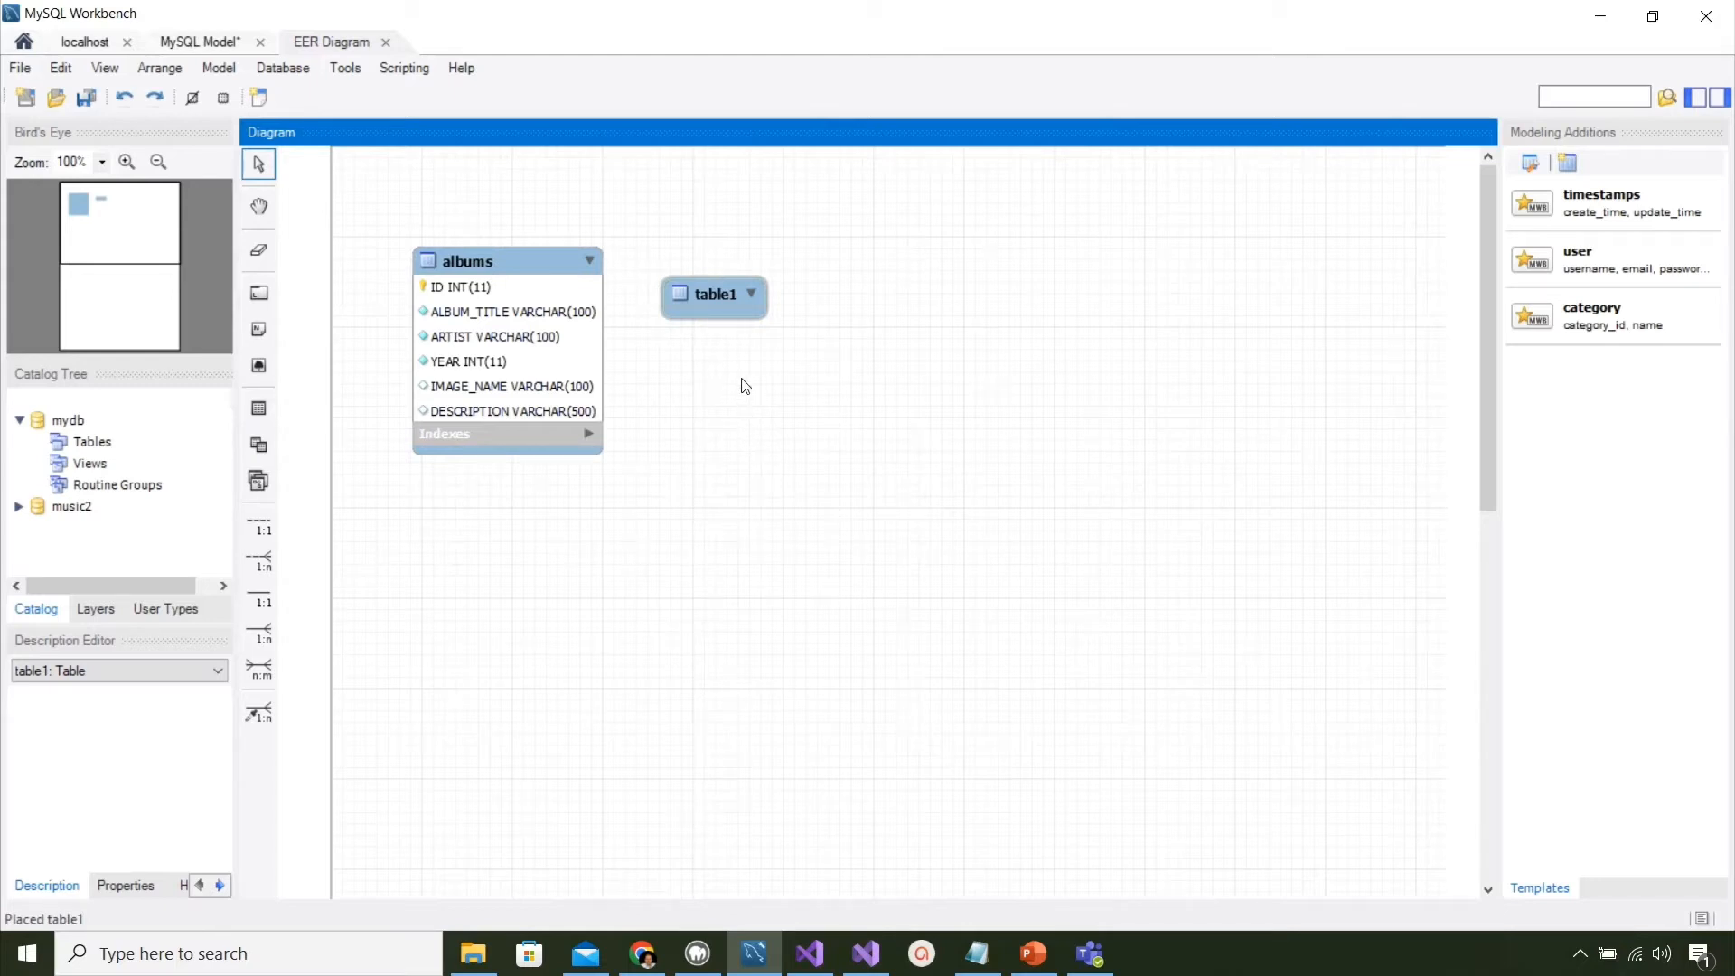
Step: Name the new table tracks and give it an auto-incrementing, not-null INT primary key column named ID
{"action": "double_click", "coordinate": [706, 289]}
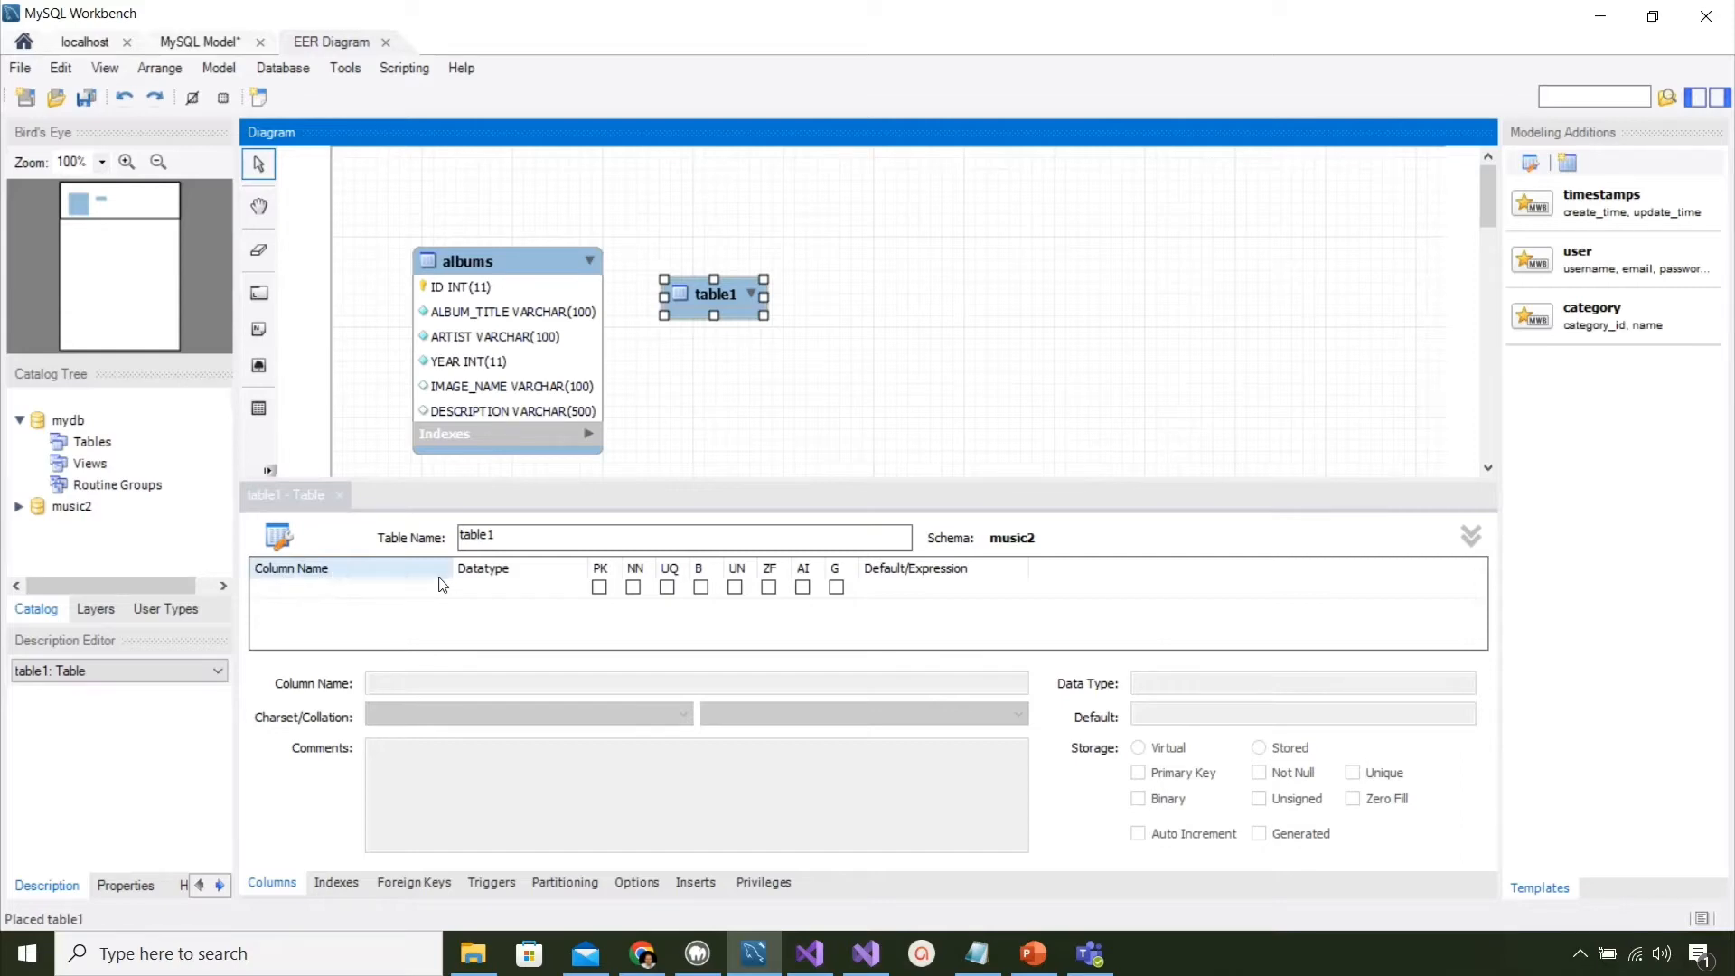
{"action": "double_click", "coordinate": [497, 537]}
{"action": "type", "text": "tracks"}
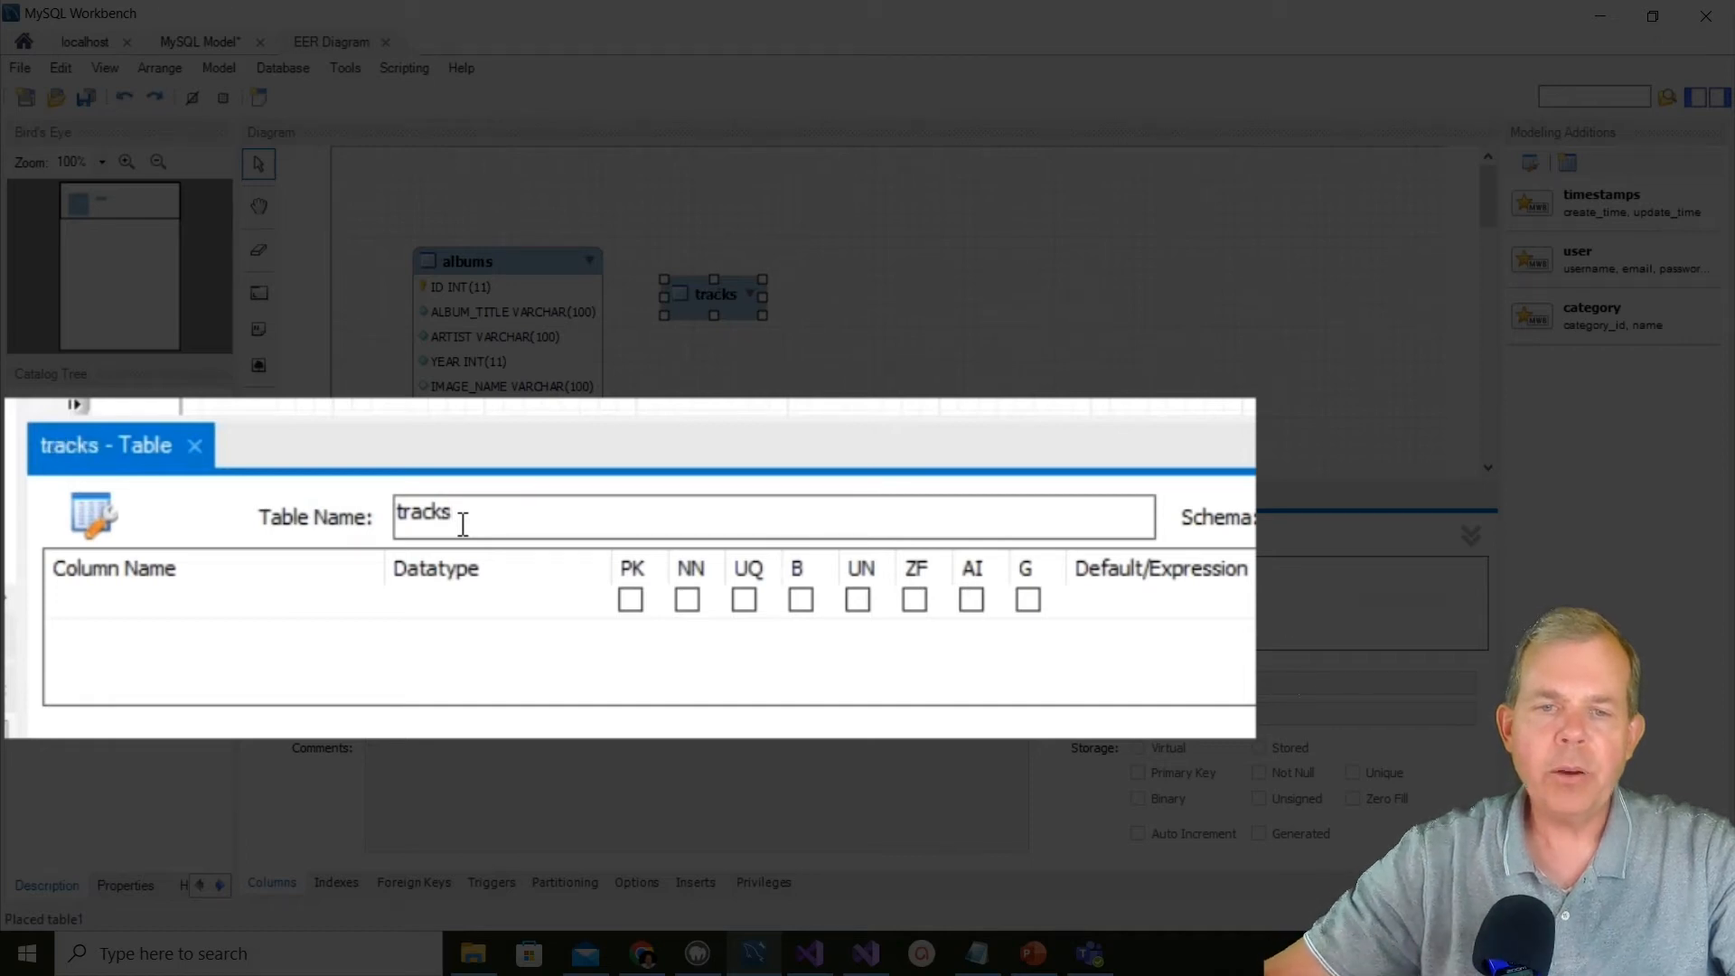
{"action": "double_click", "coordinate": [149, 604]}
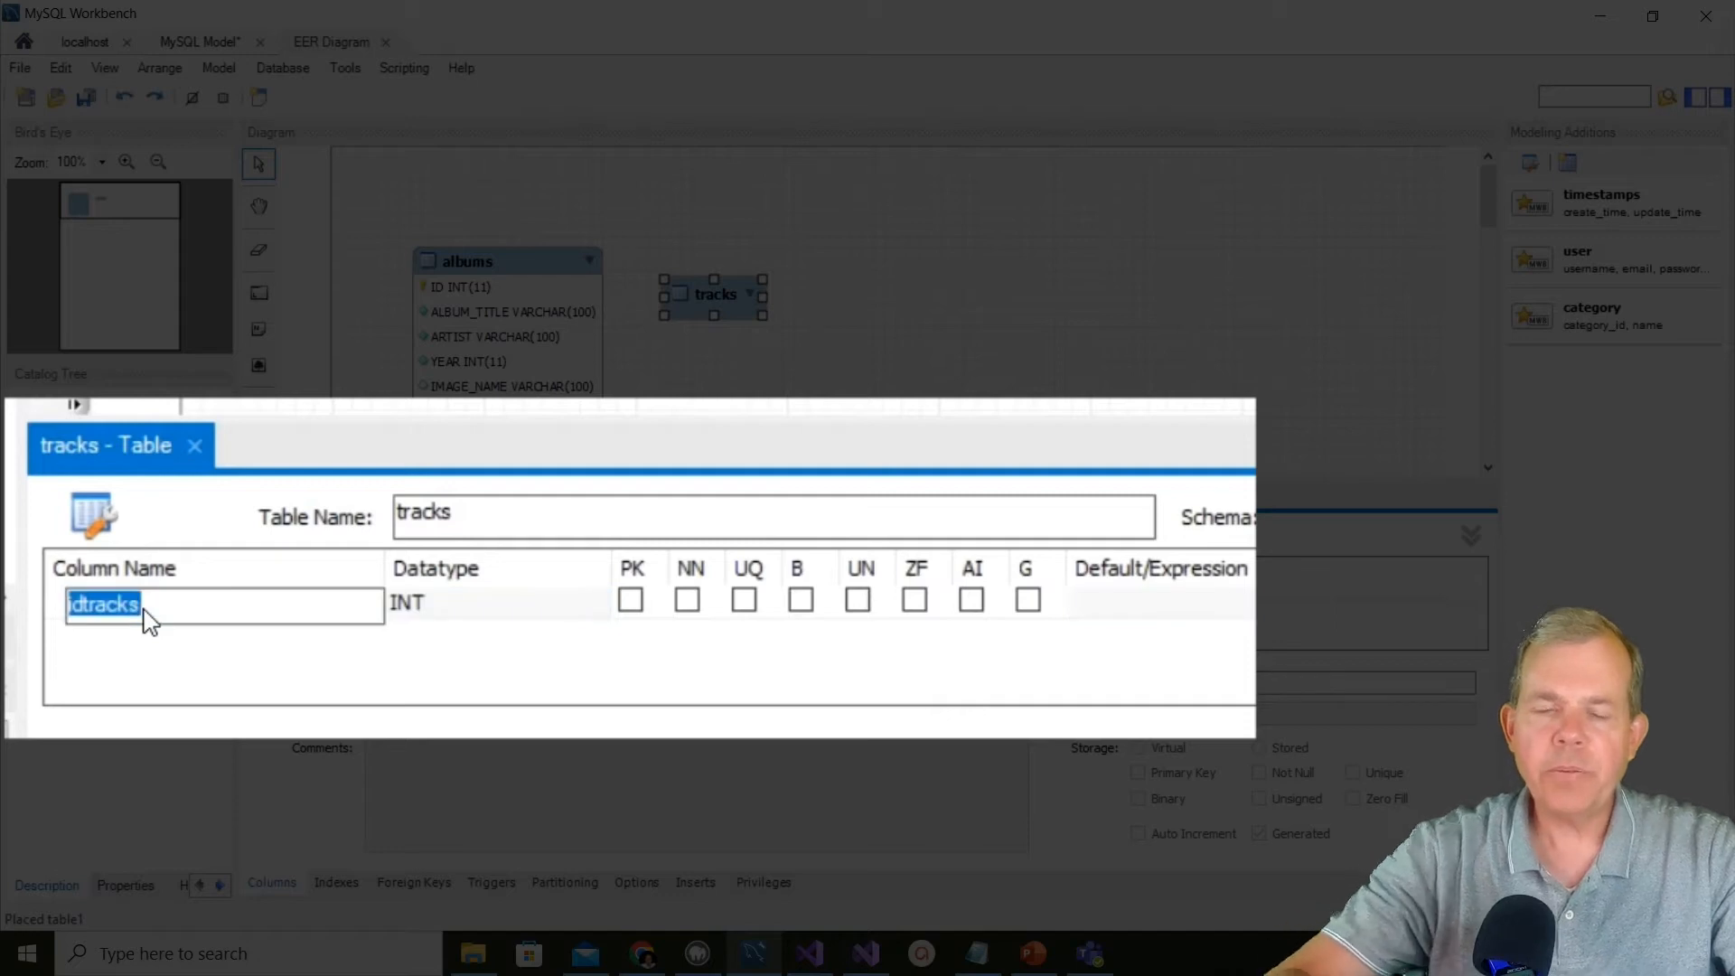
{"action": "type", "text": "ID"}
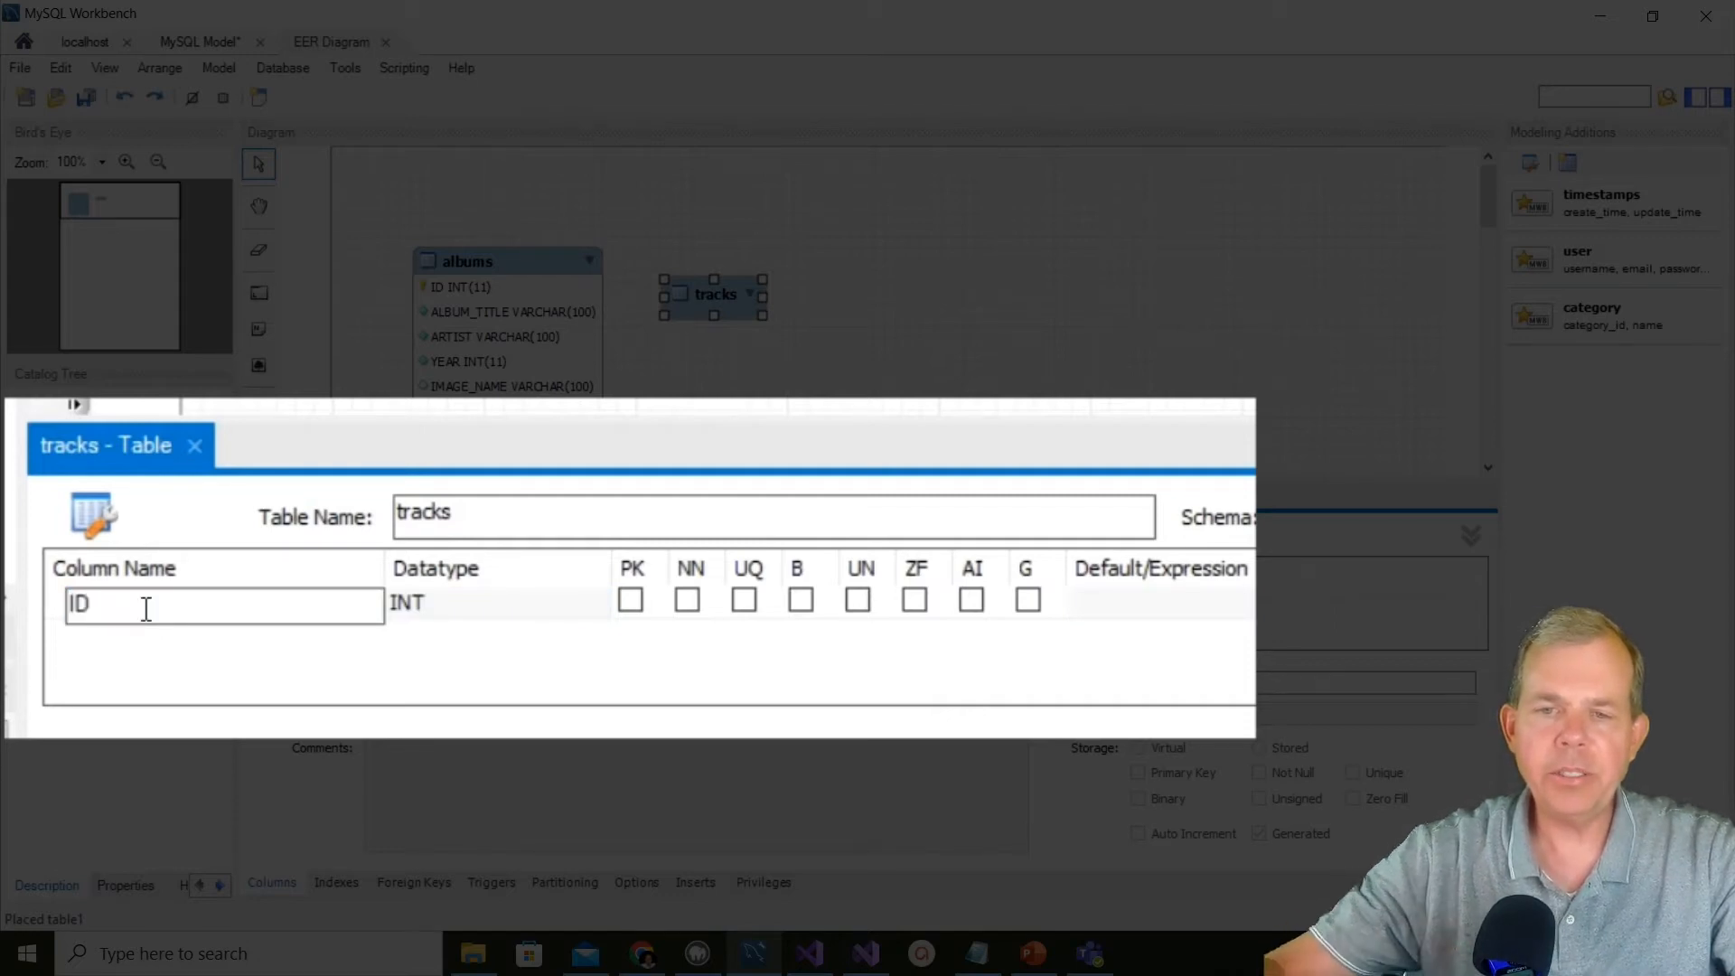
{"action": "left_click", "coordinate": [970, 600]}
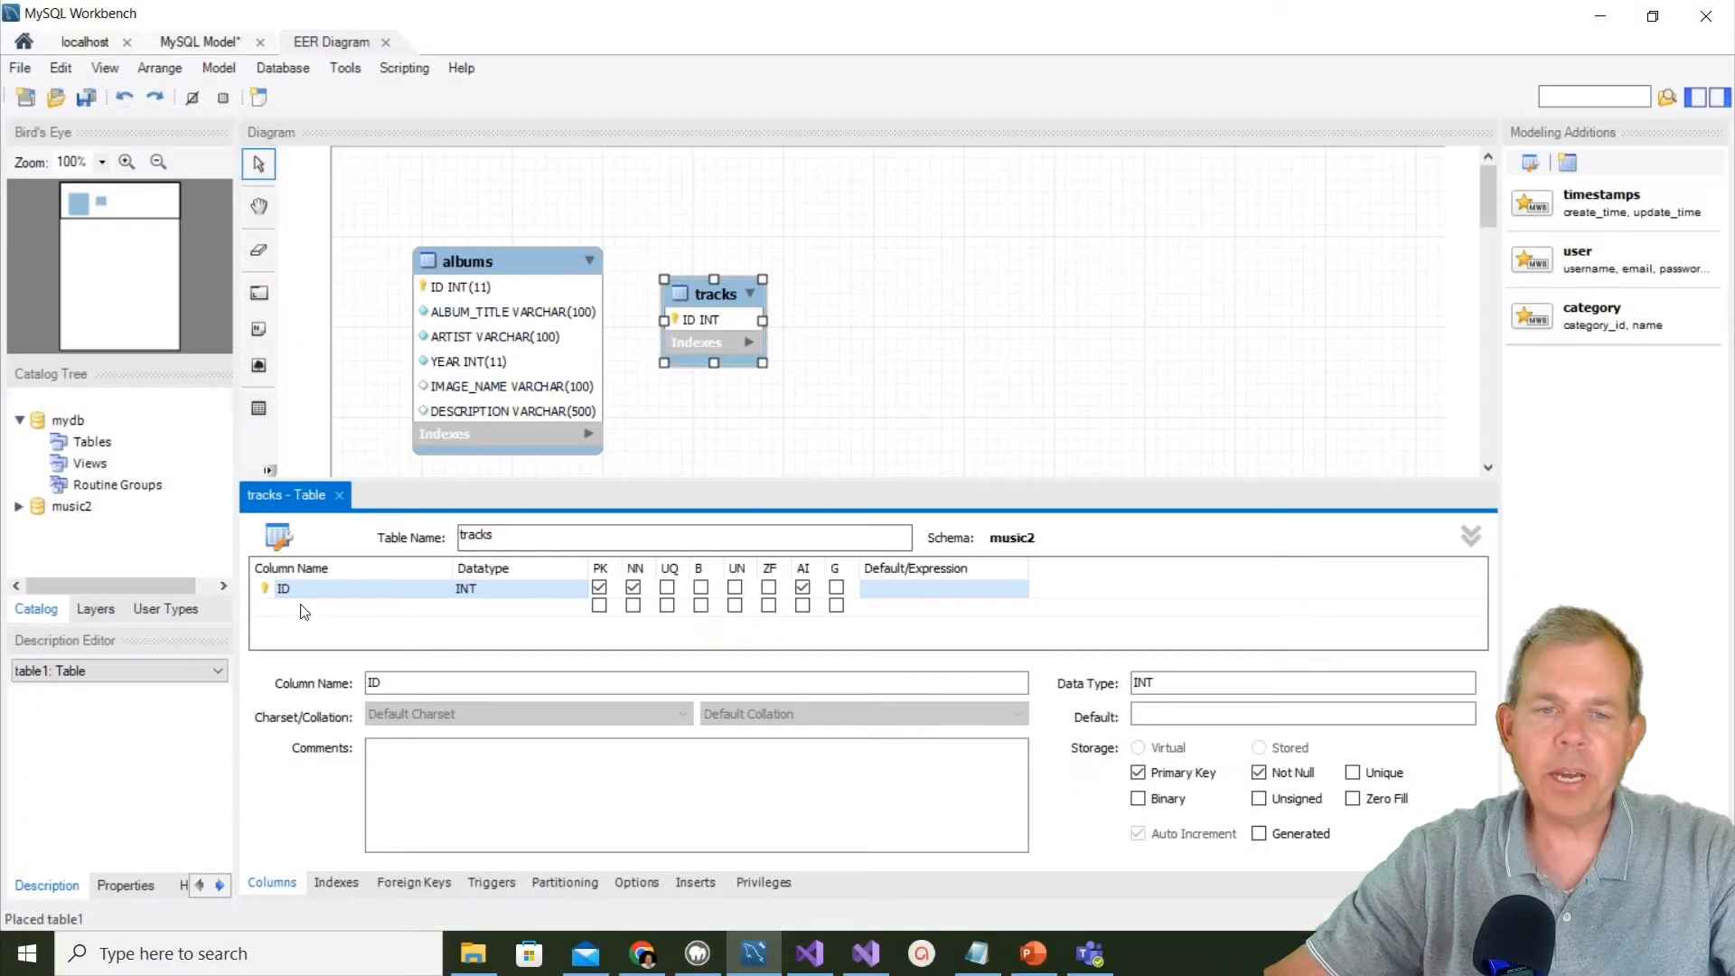
Step: Add a second column named track_title to the tracks table
{"action": "left_click", "coordinate": [133, 630]}
{"action": "type", "text": "track"}
{"action": "key", "text": "BackSpace"}
{"action": "key", "text": "BackSpace"}
{"action": "key", "text": "BackSpace"}
{"action": "key", "text": "BackSpace"}
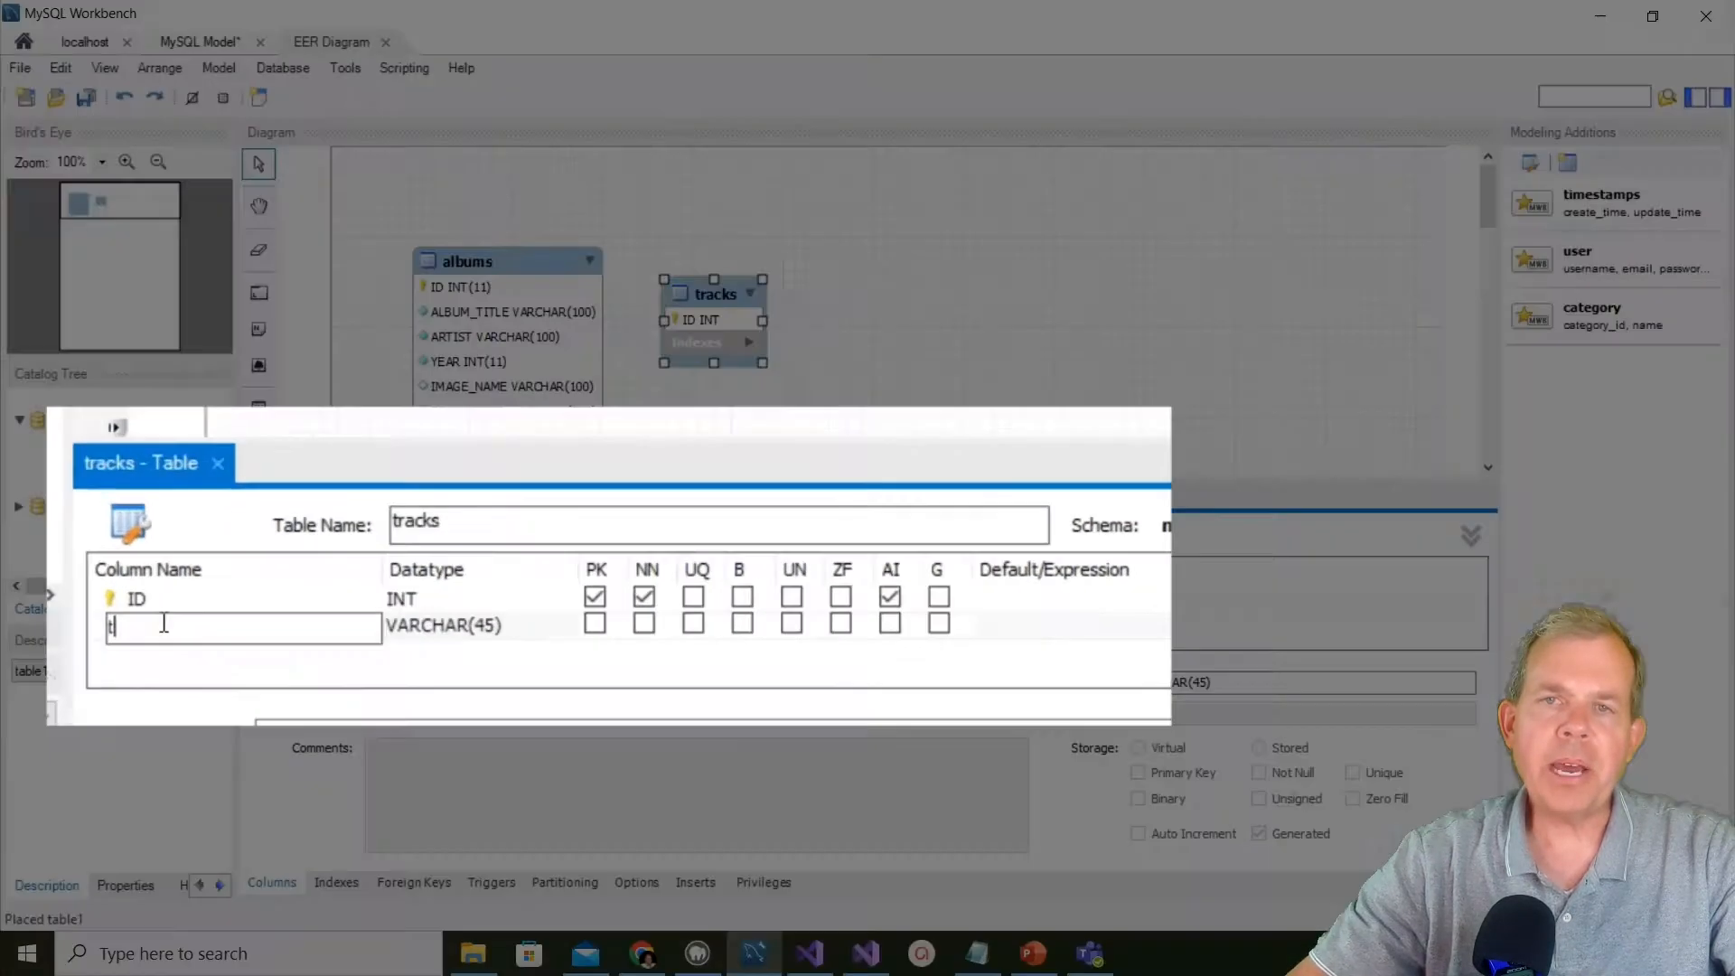
{"action": "type", "text": "re"}
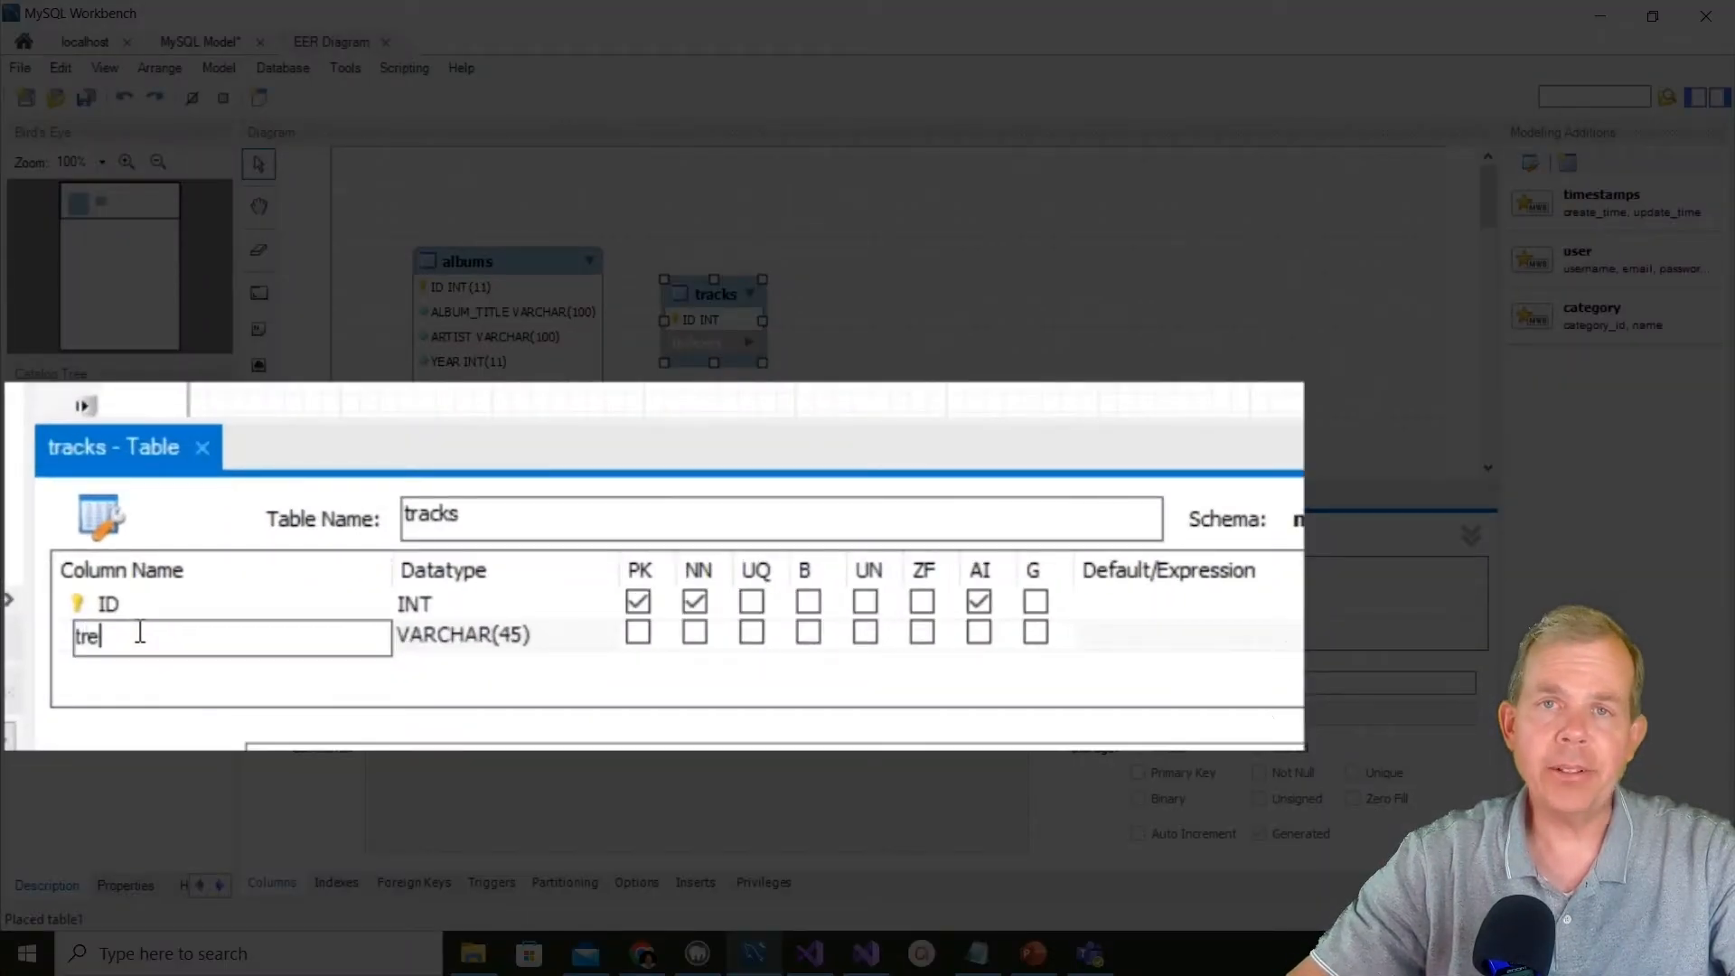
{"action": "key", "text": "BackSpace"}
{"action": "type", "text": "acks"}
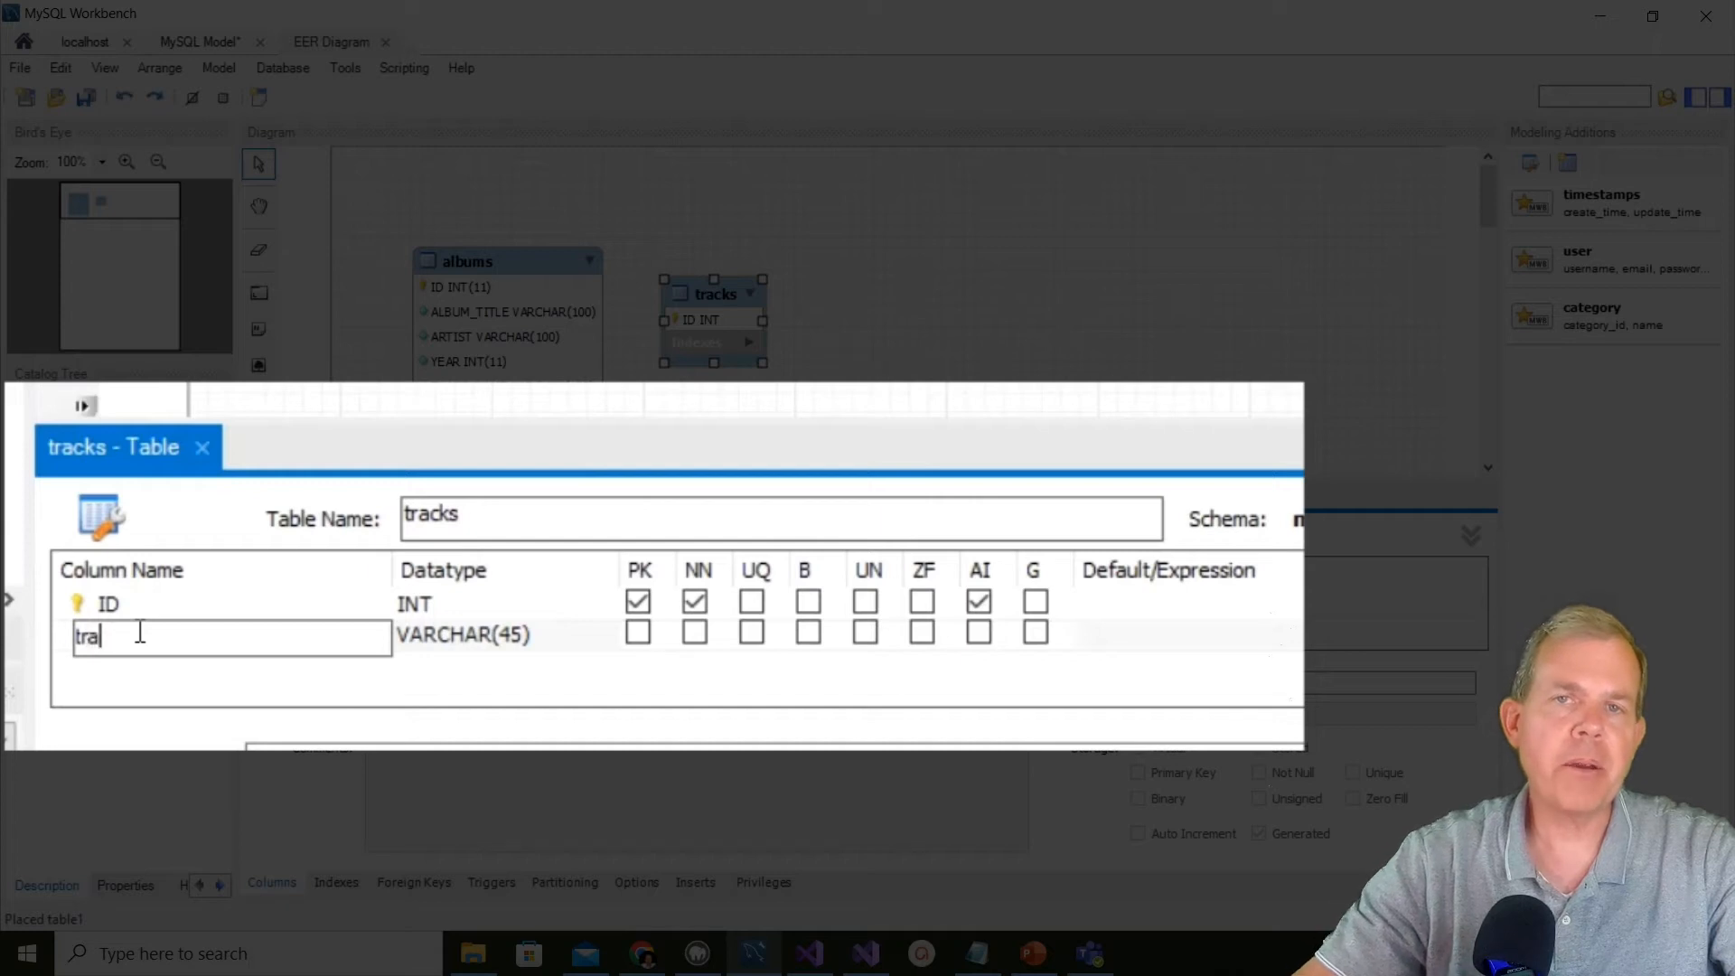
{"action": "key", "text": "BackSpace"}
{"action": "type", "text": "_title"}
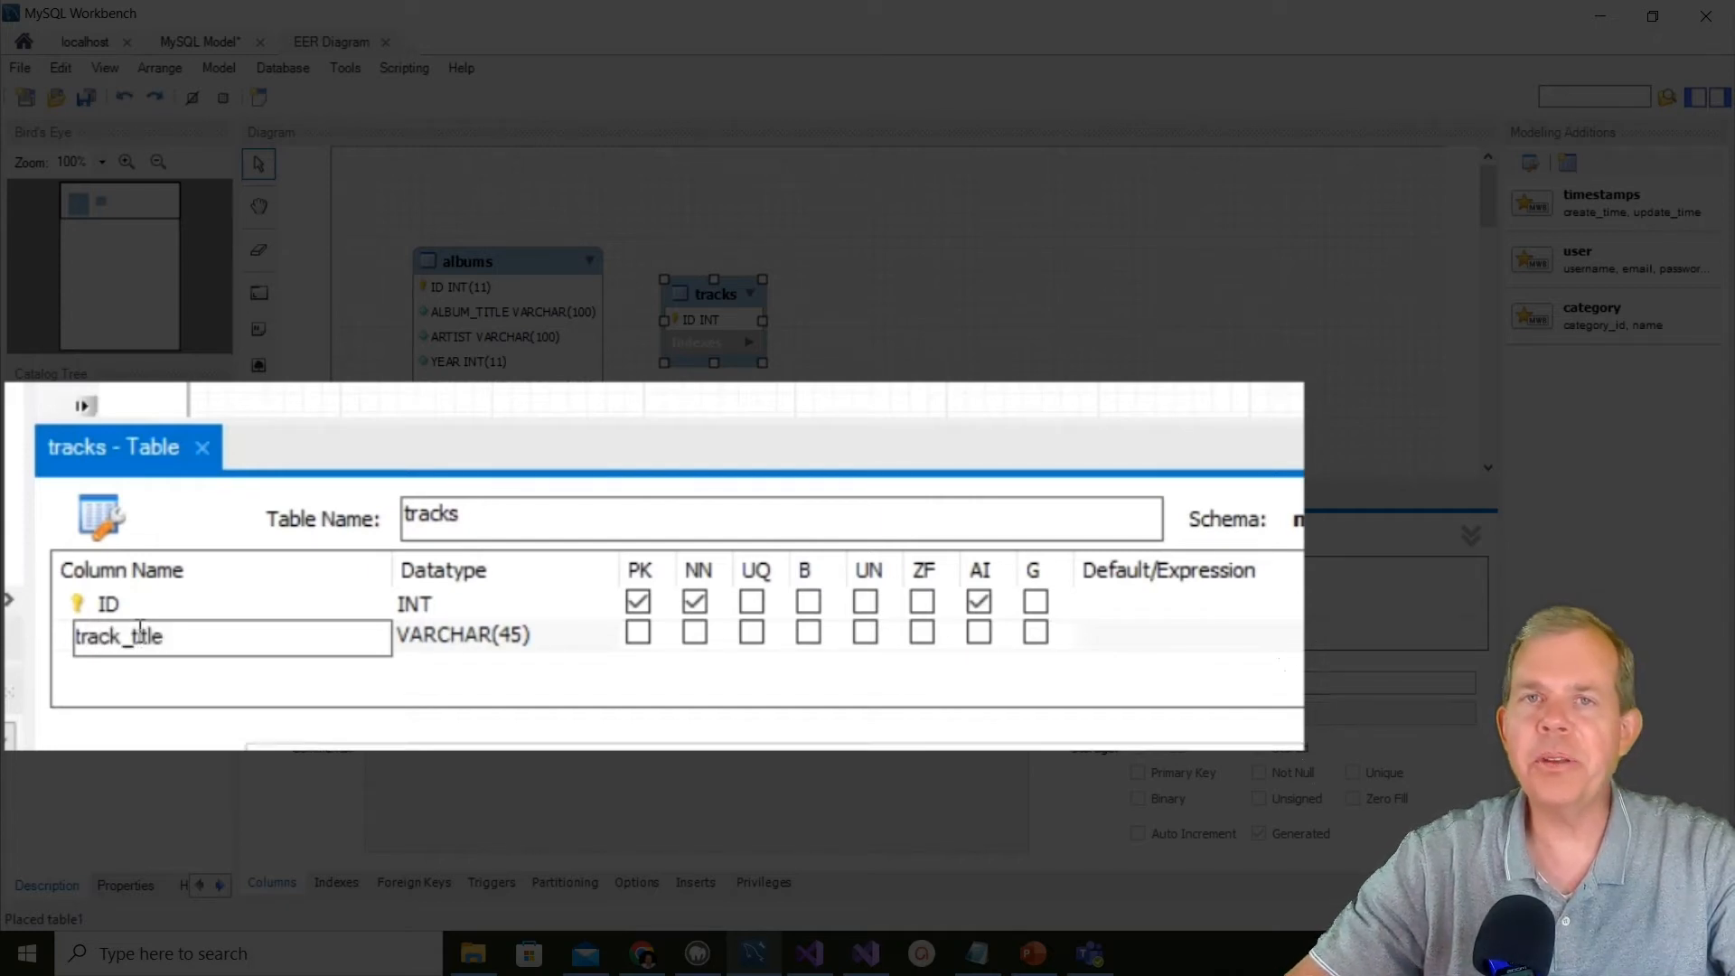
{"action": "key", "text": "Tab"}
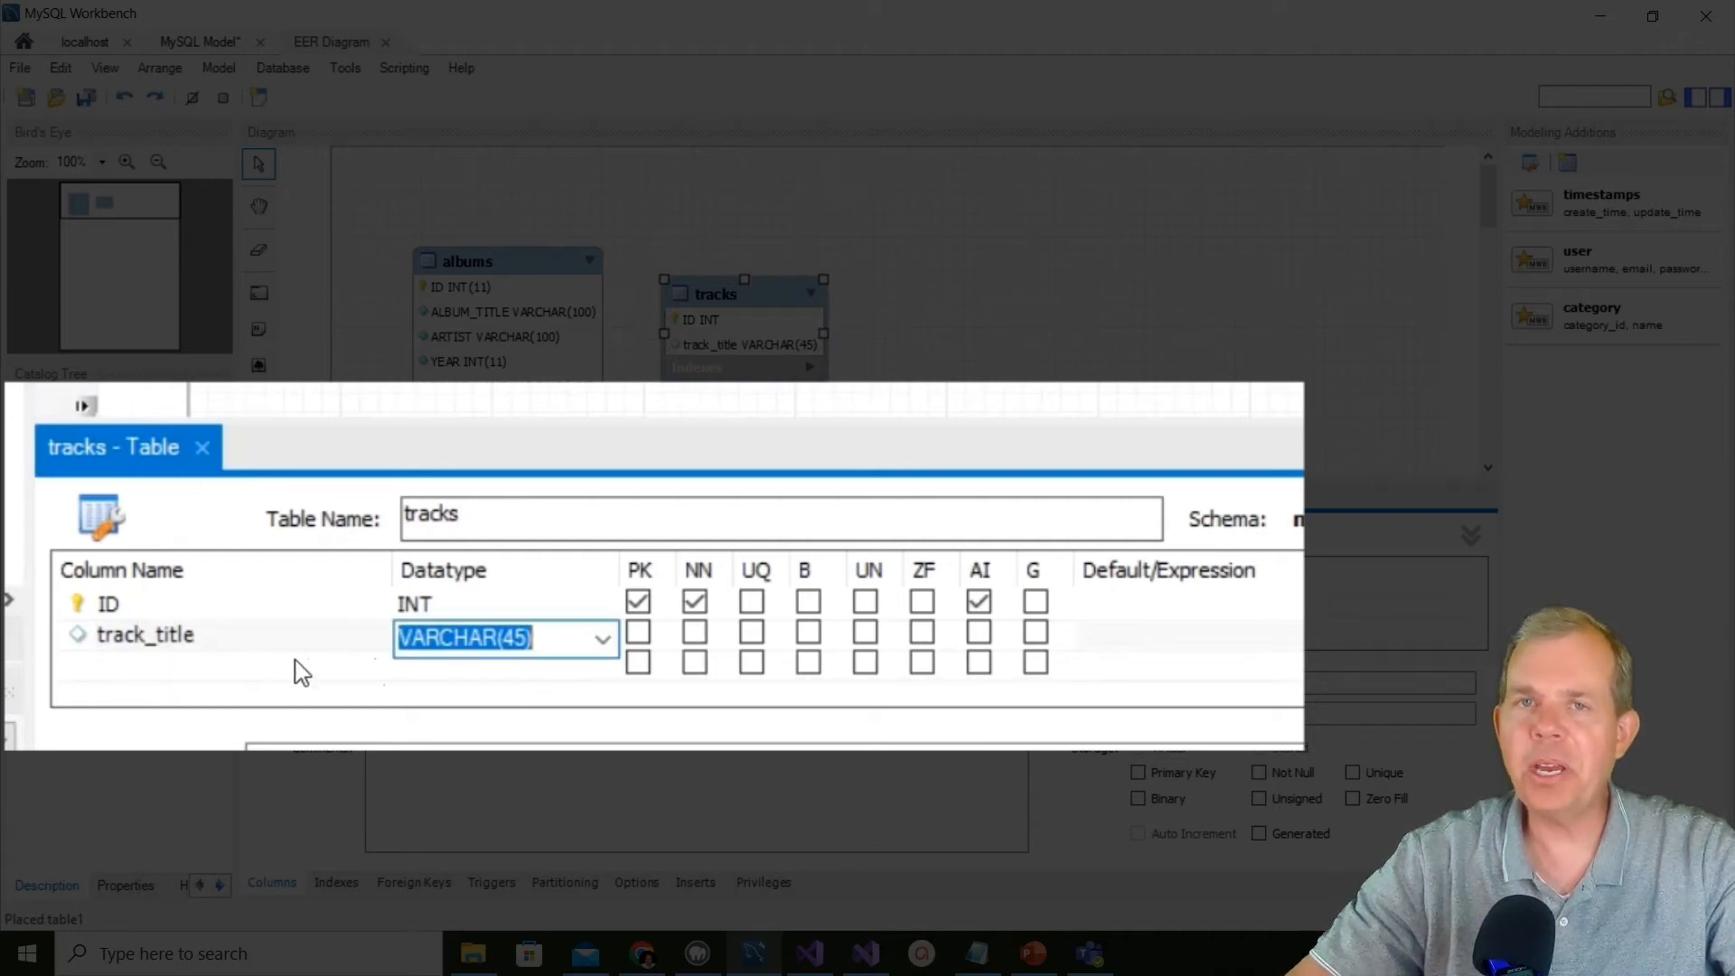
Step: Set the datatype of the track_title column to VARCHAR(100)
{"action": "left_click", "coordinate": [575, 637]}
{"action": "key", "text": "BackSpace"}
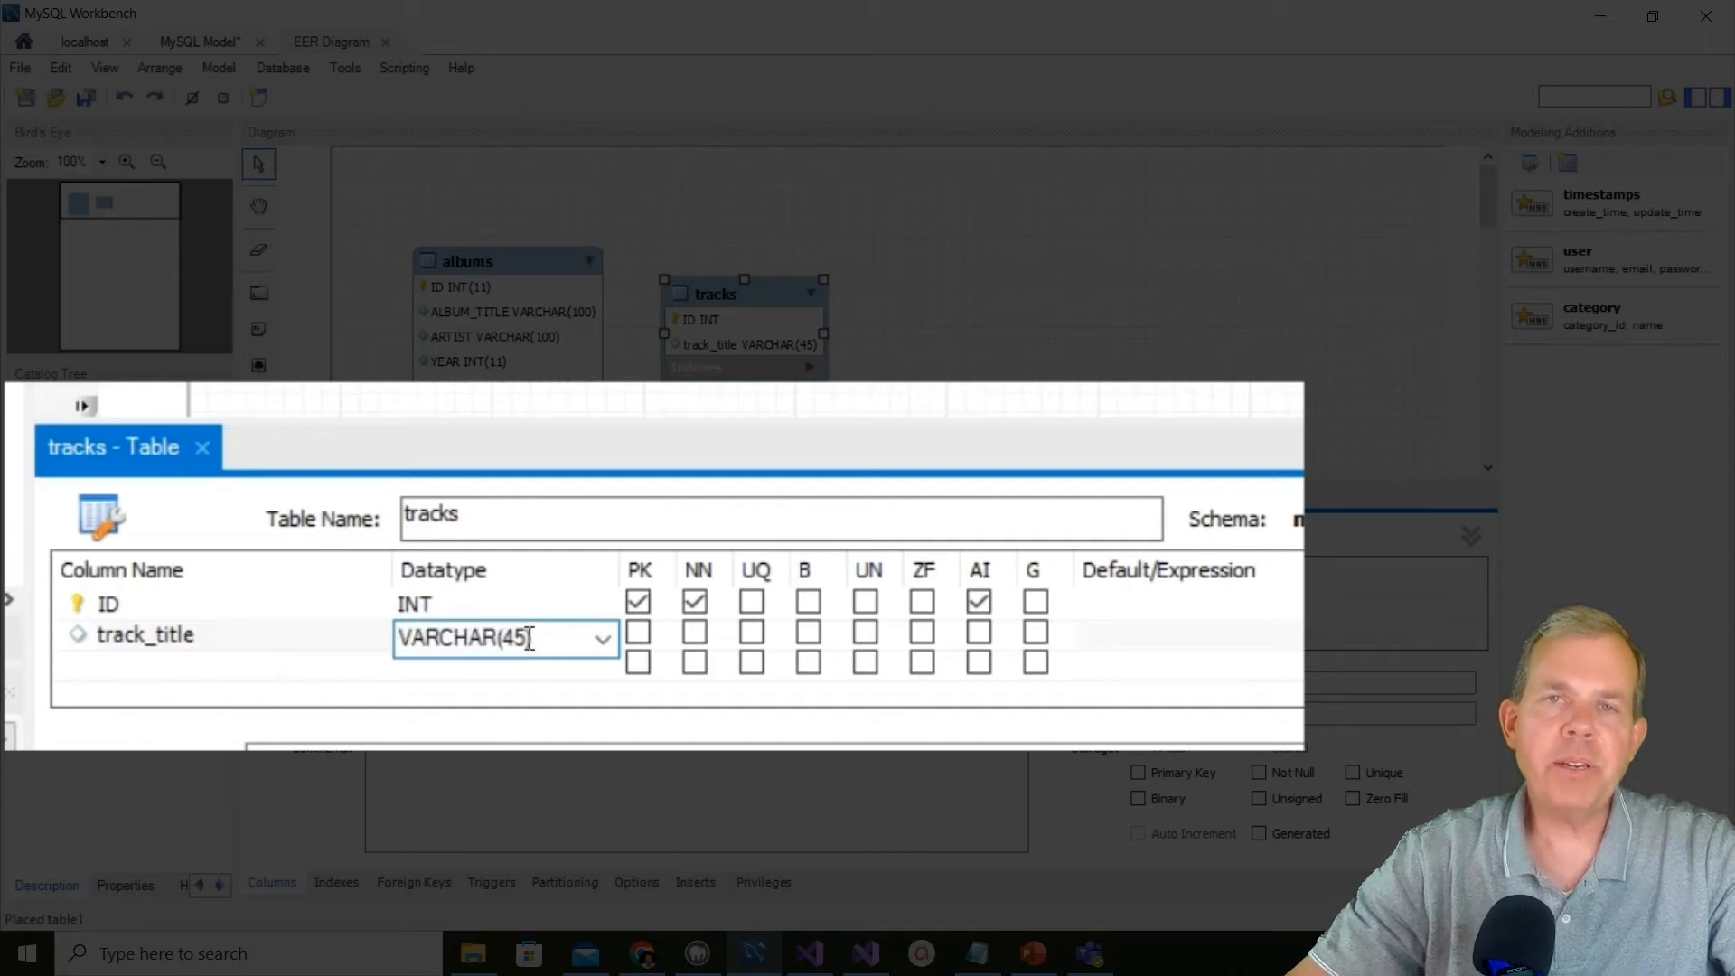
{"action": "key", "text": "BackSpace"}
{"action": "key", "text": "BackSpace"}
{"action": "type", "text": "100)"}
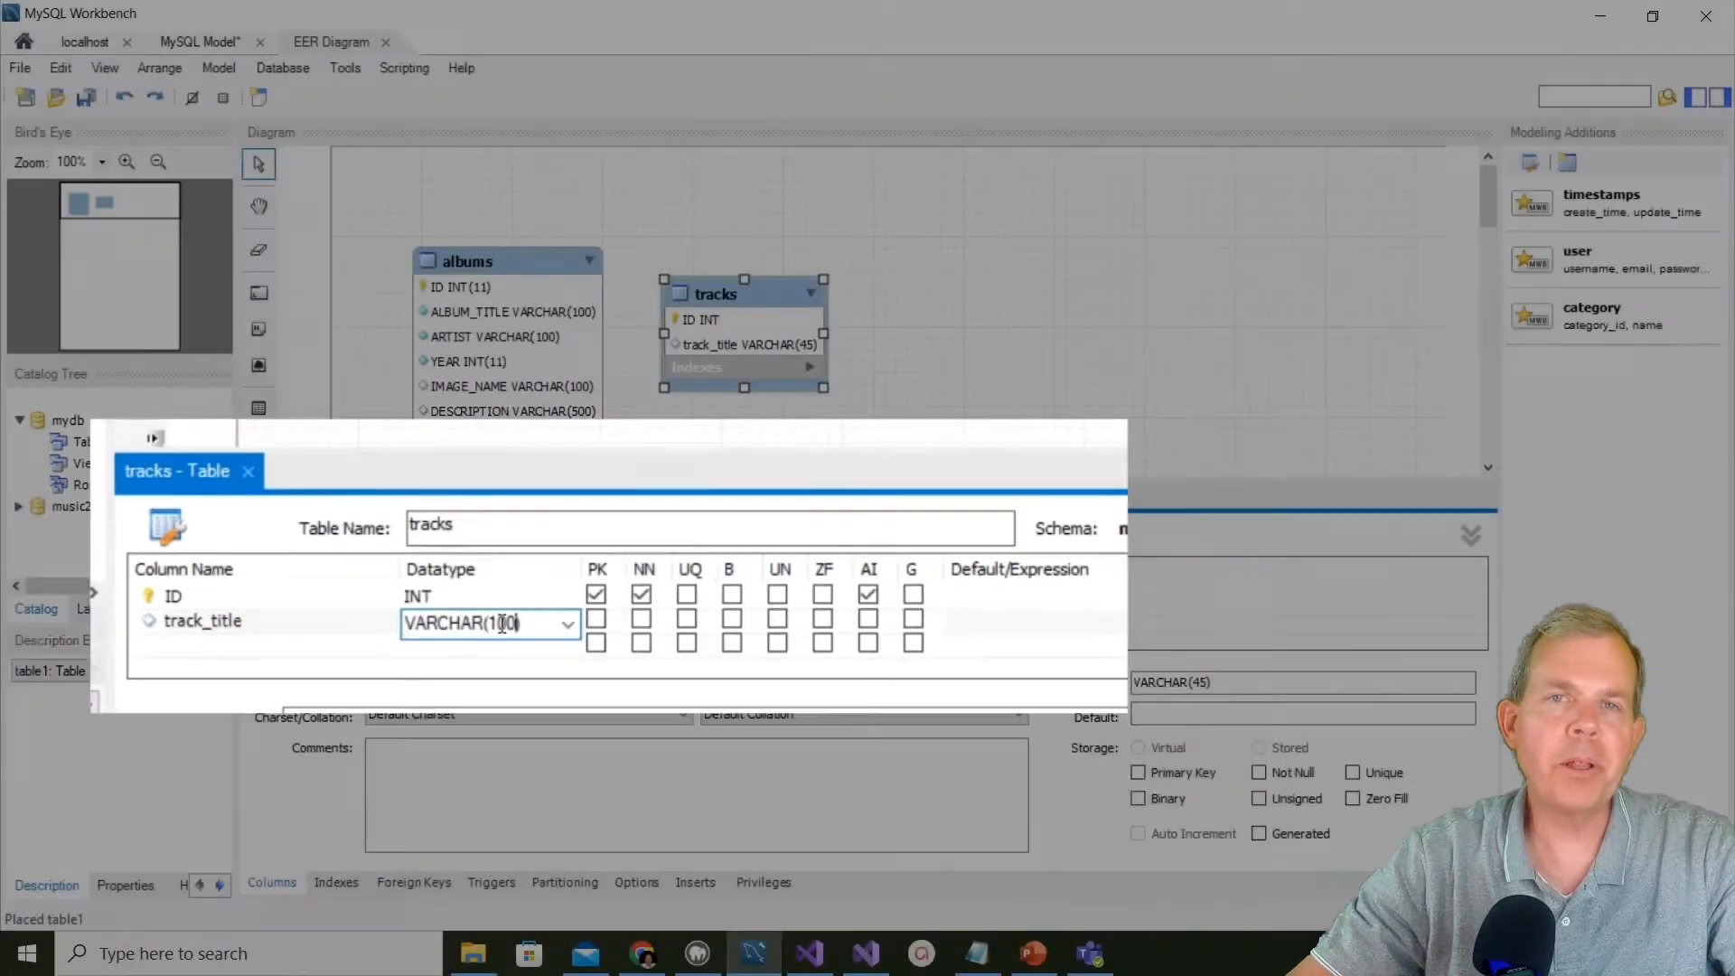
{"action": "key", "text": "Return"}
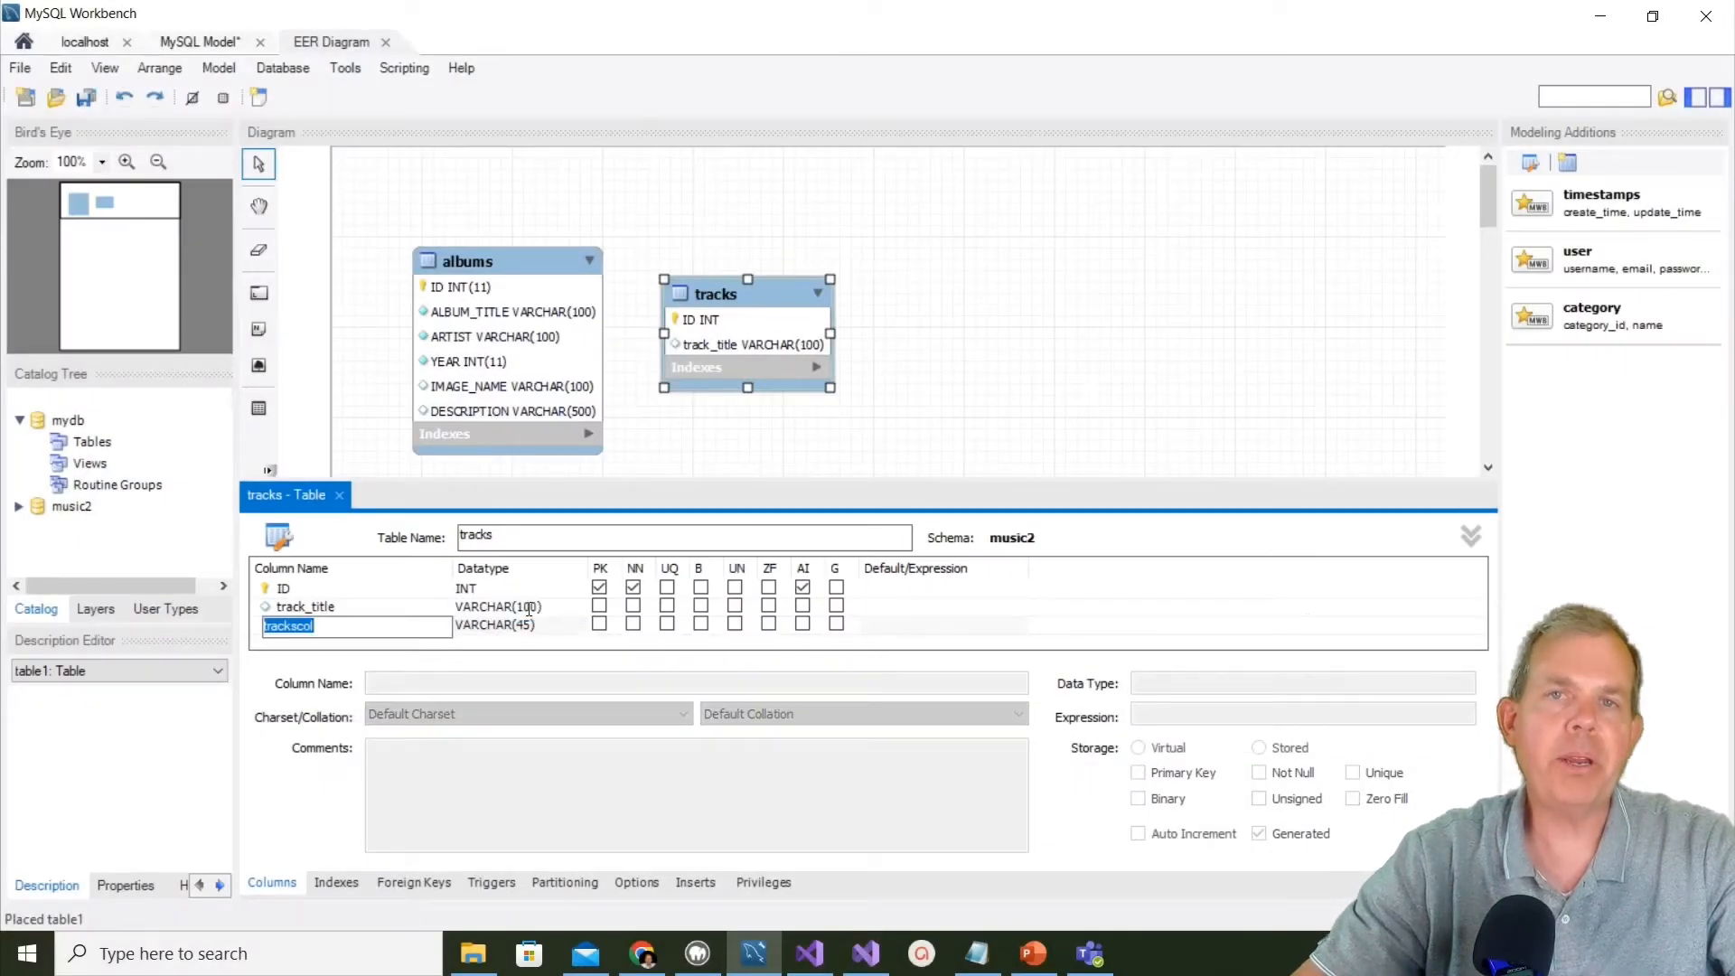
Step: Add a column named number to the tracks table with the datatype INT
{"action": "type", "text": "nu"}
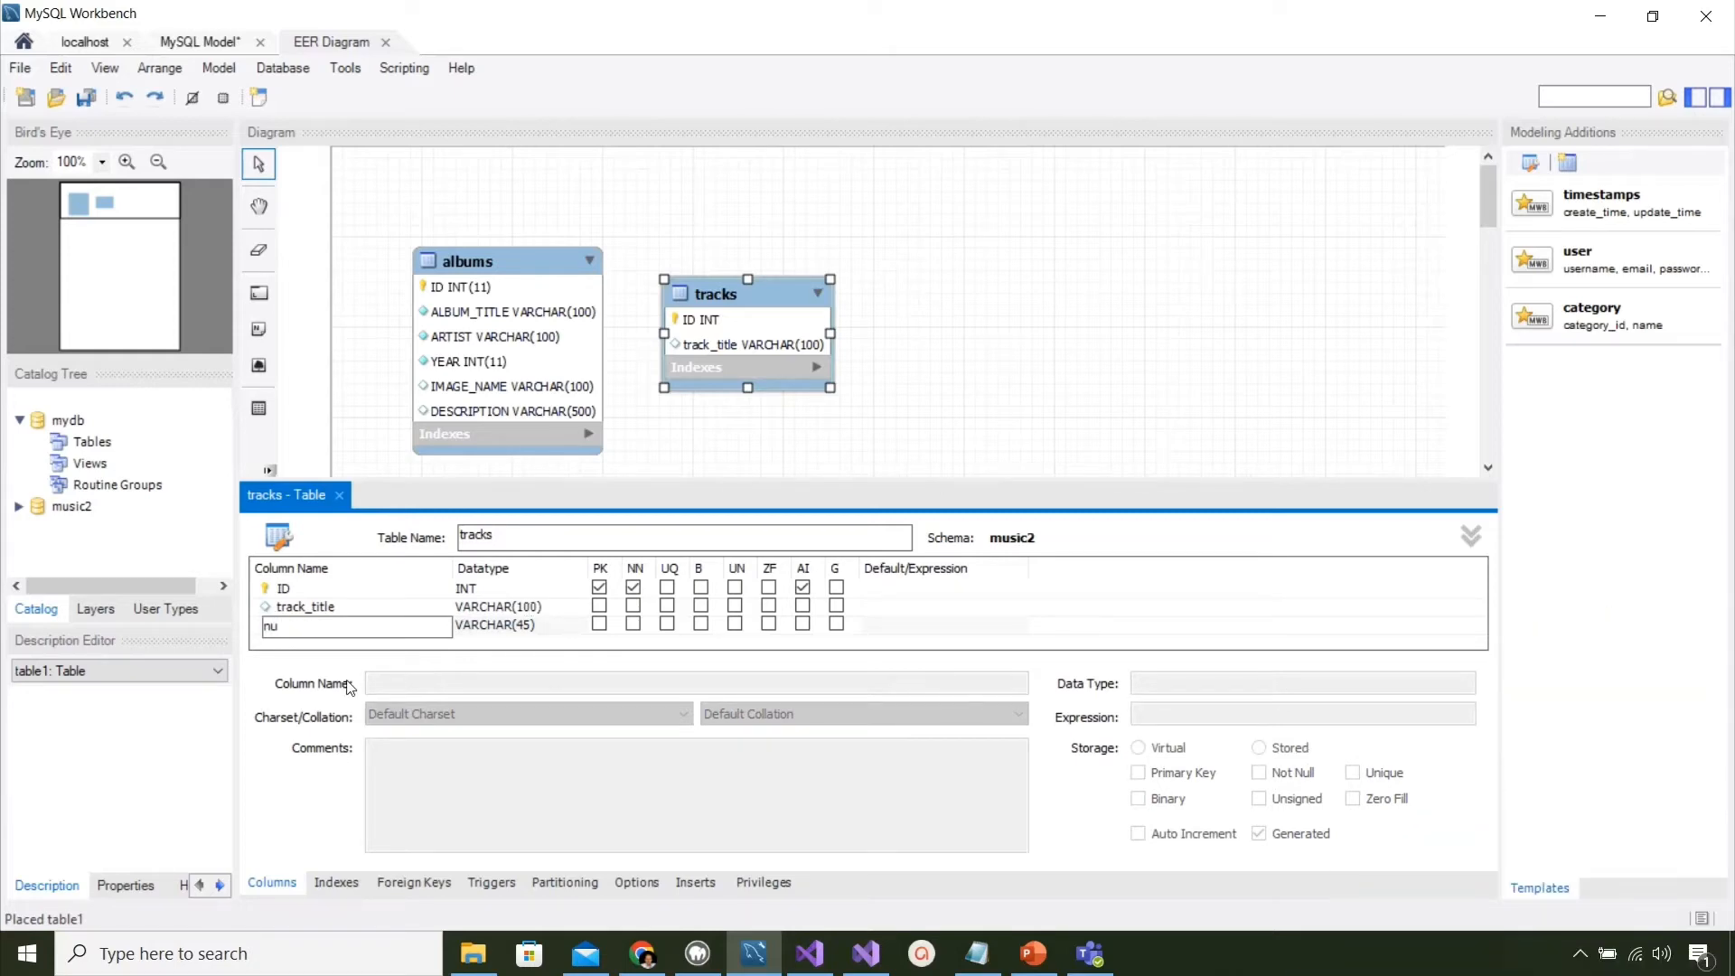
{"action": "type", "text": "mber"}
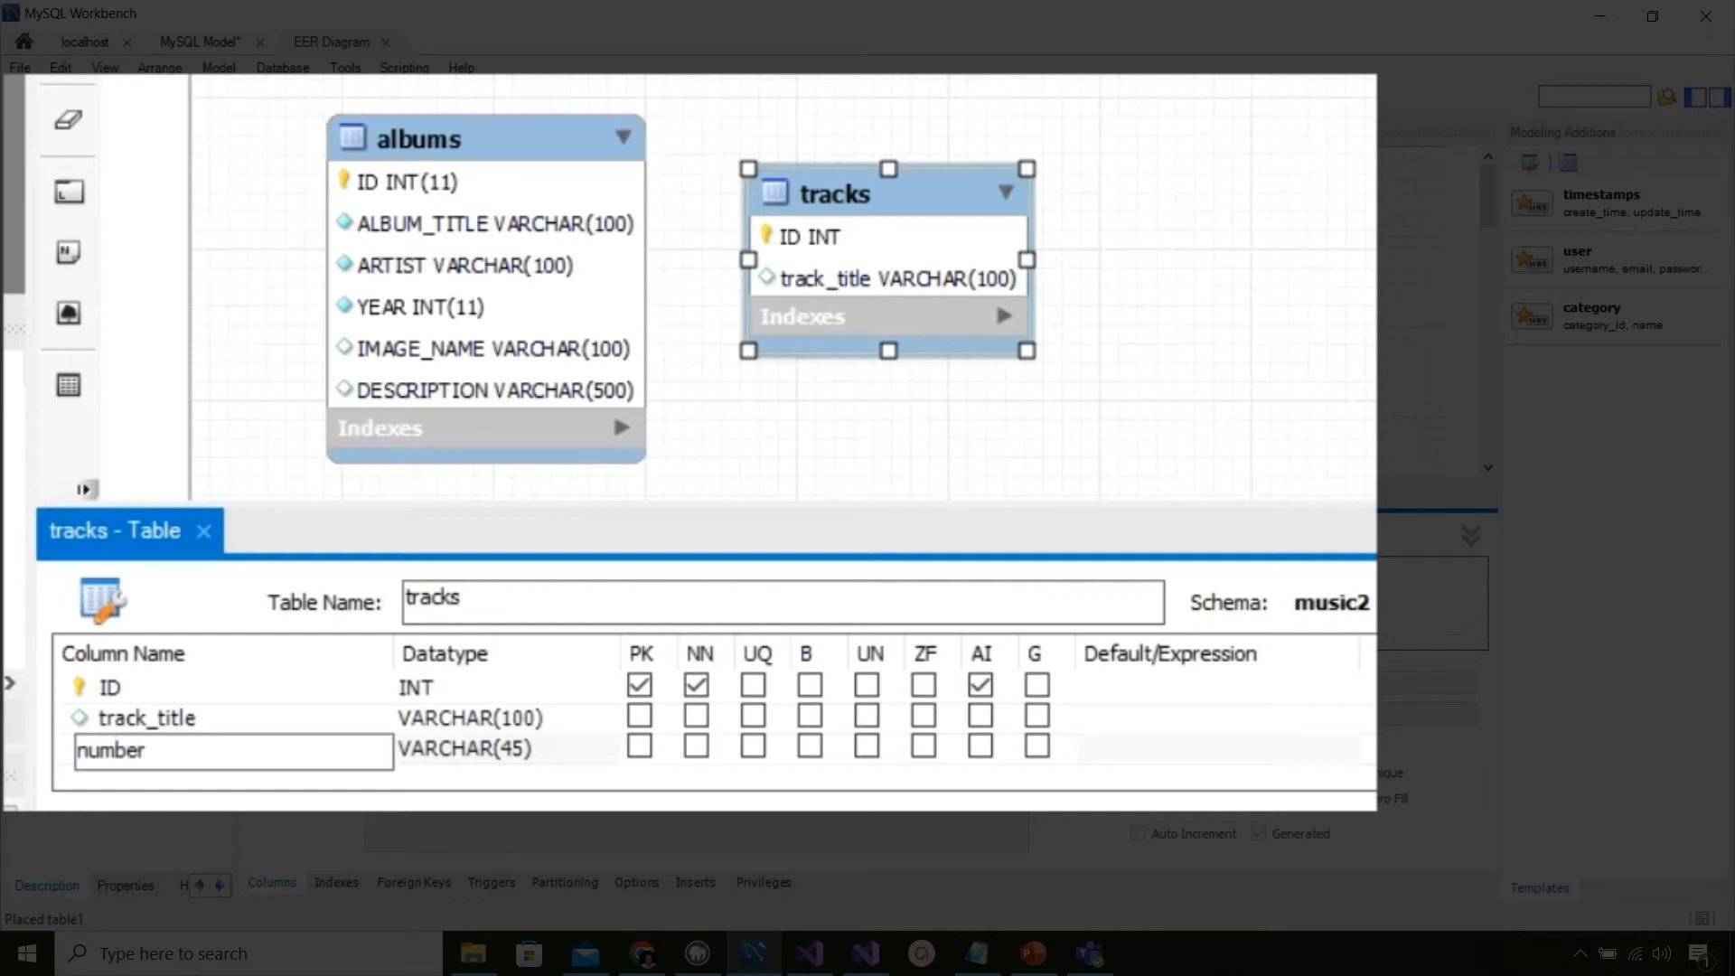
{"action": "key", "text": "Return"}
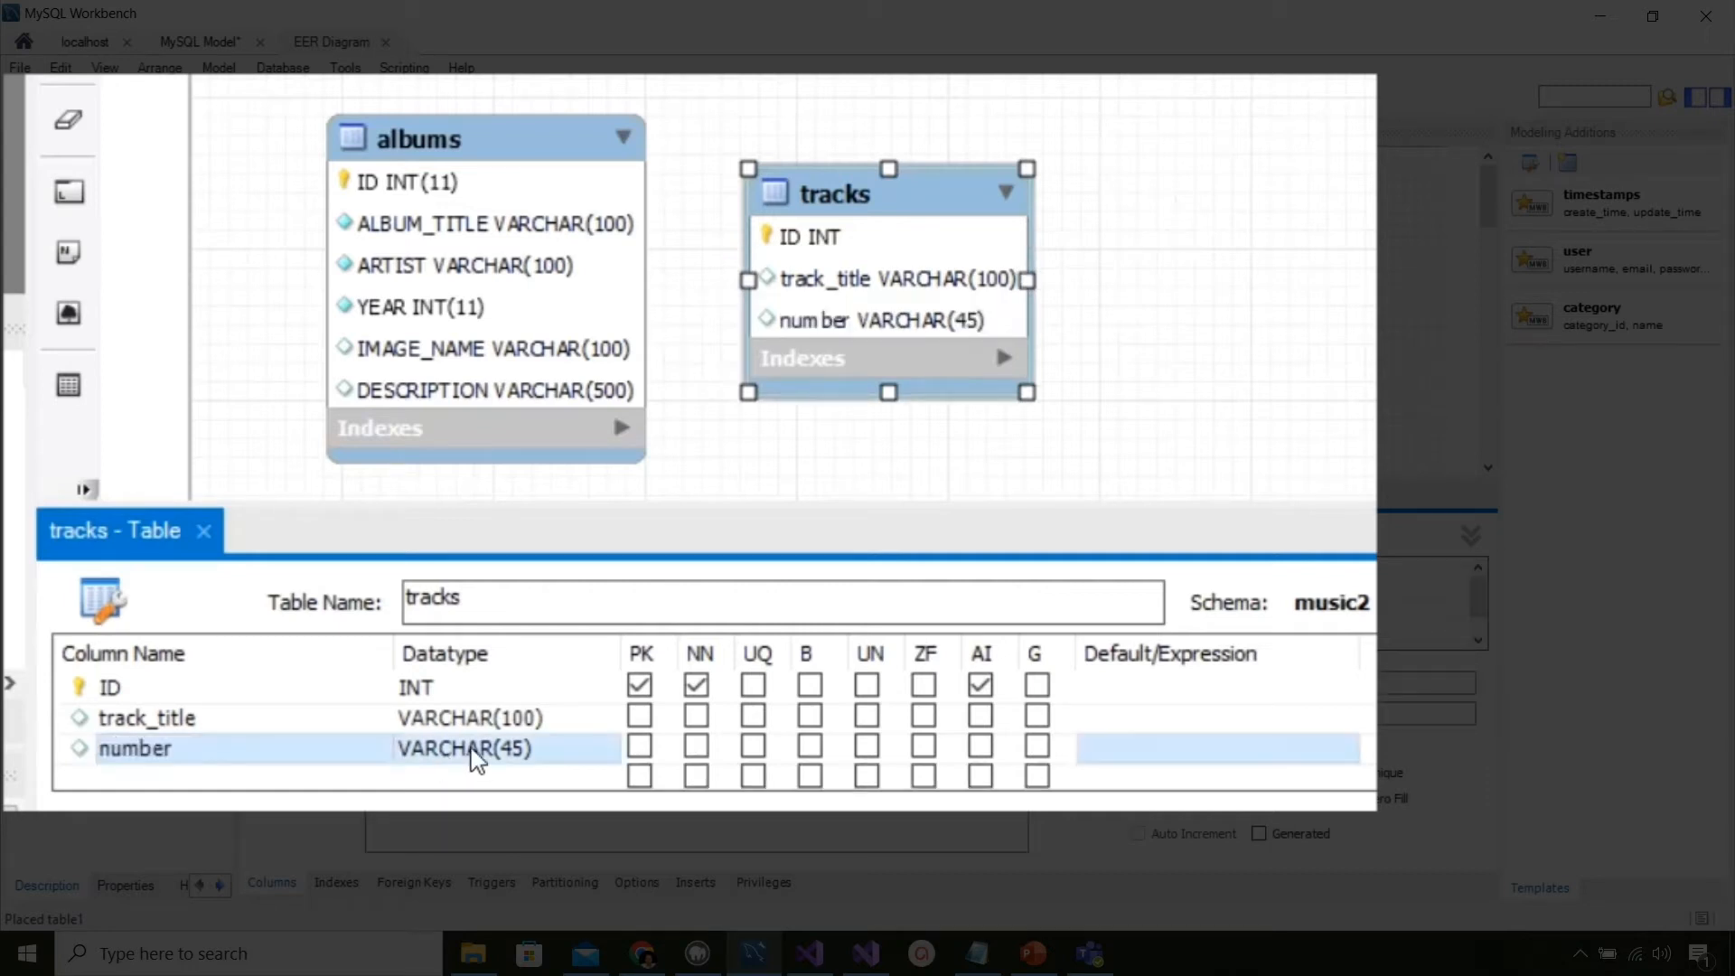
{"action": "double_click", "coordinate": [589, 752]}
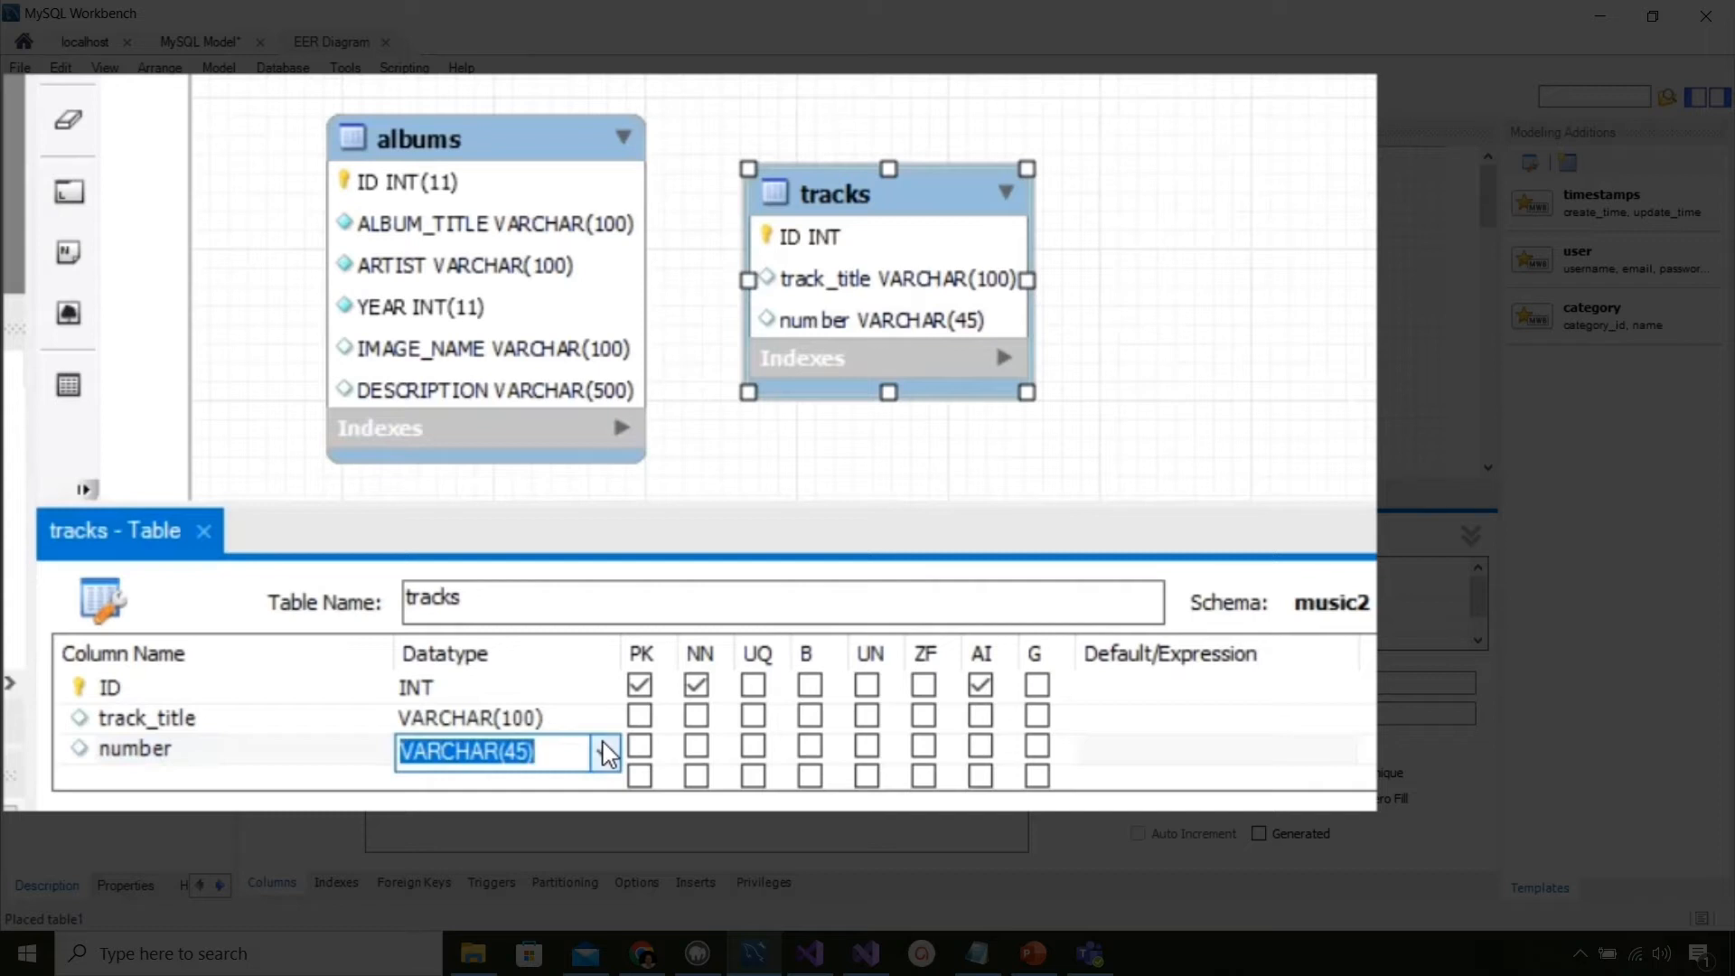
{"action": "left_click", "coordinate": [604, 752]}
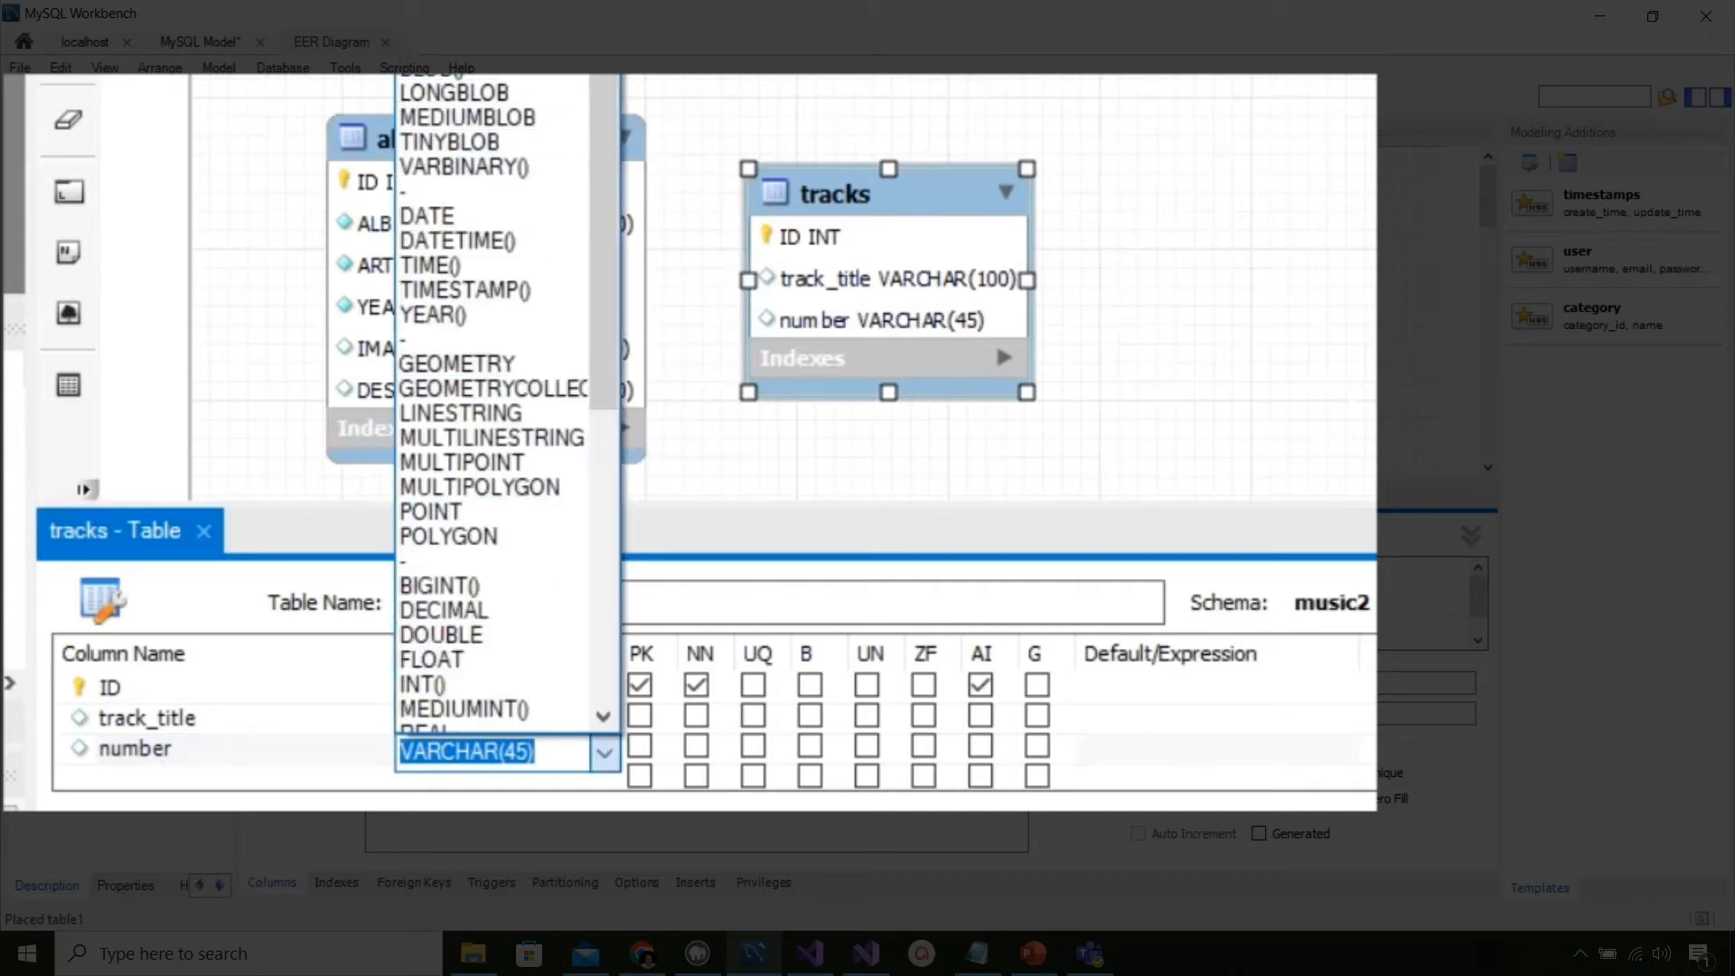
{"action": "left_click", "coordinate": [434, 81]}
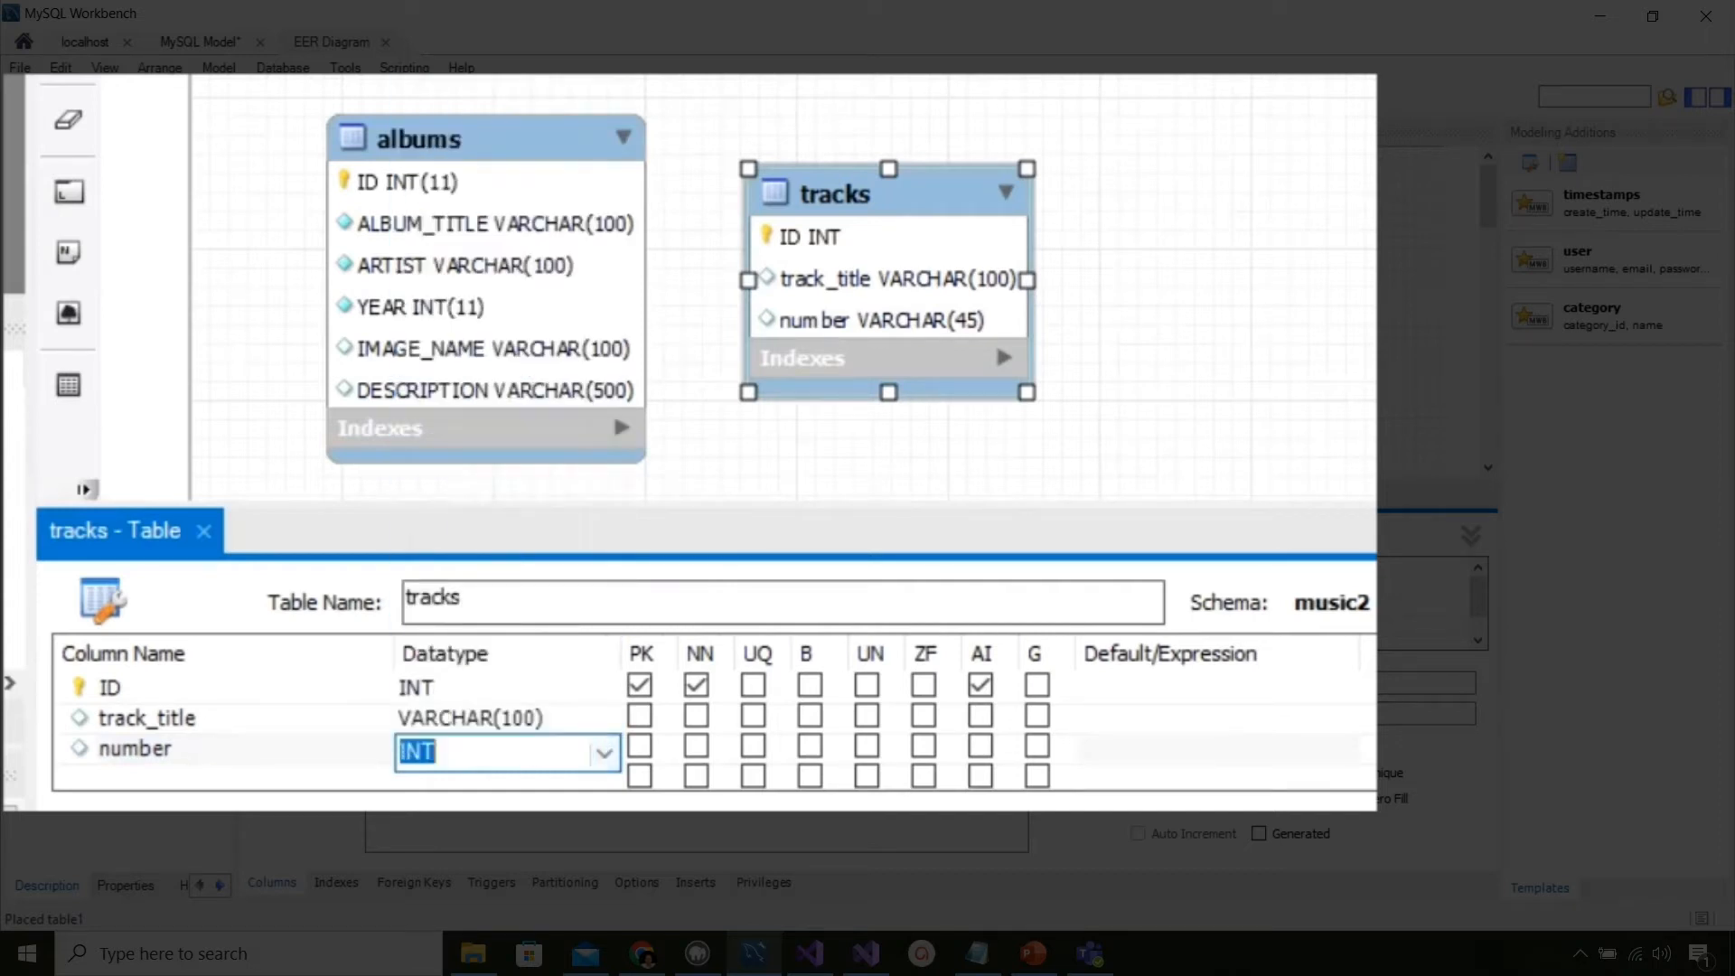
Step: Add a column named video_url below number in the tracks table
{"action": "left_click", "coordinate": [134, 777]}
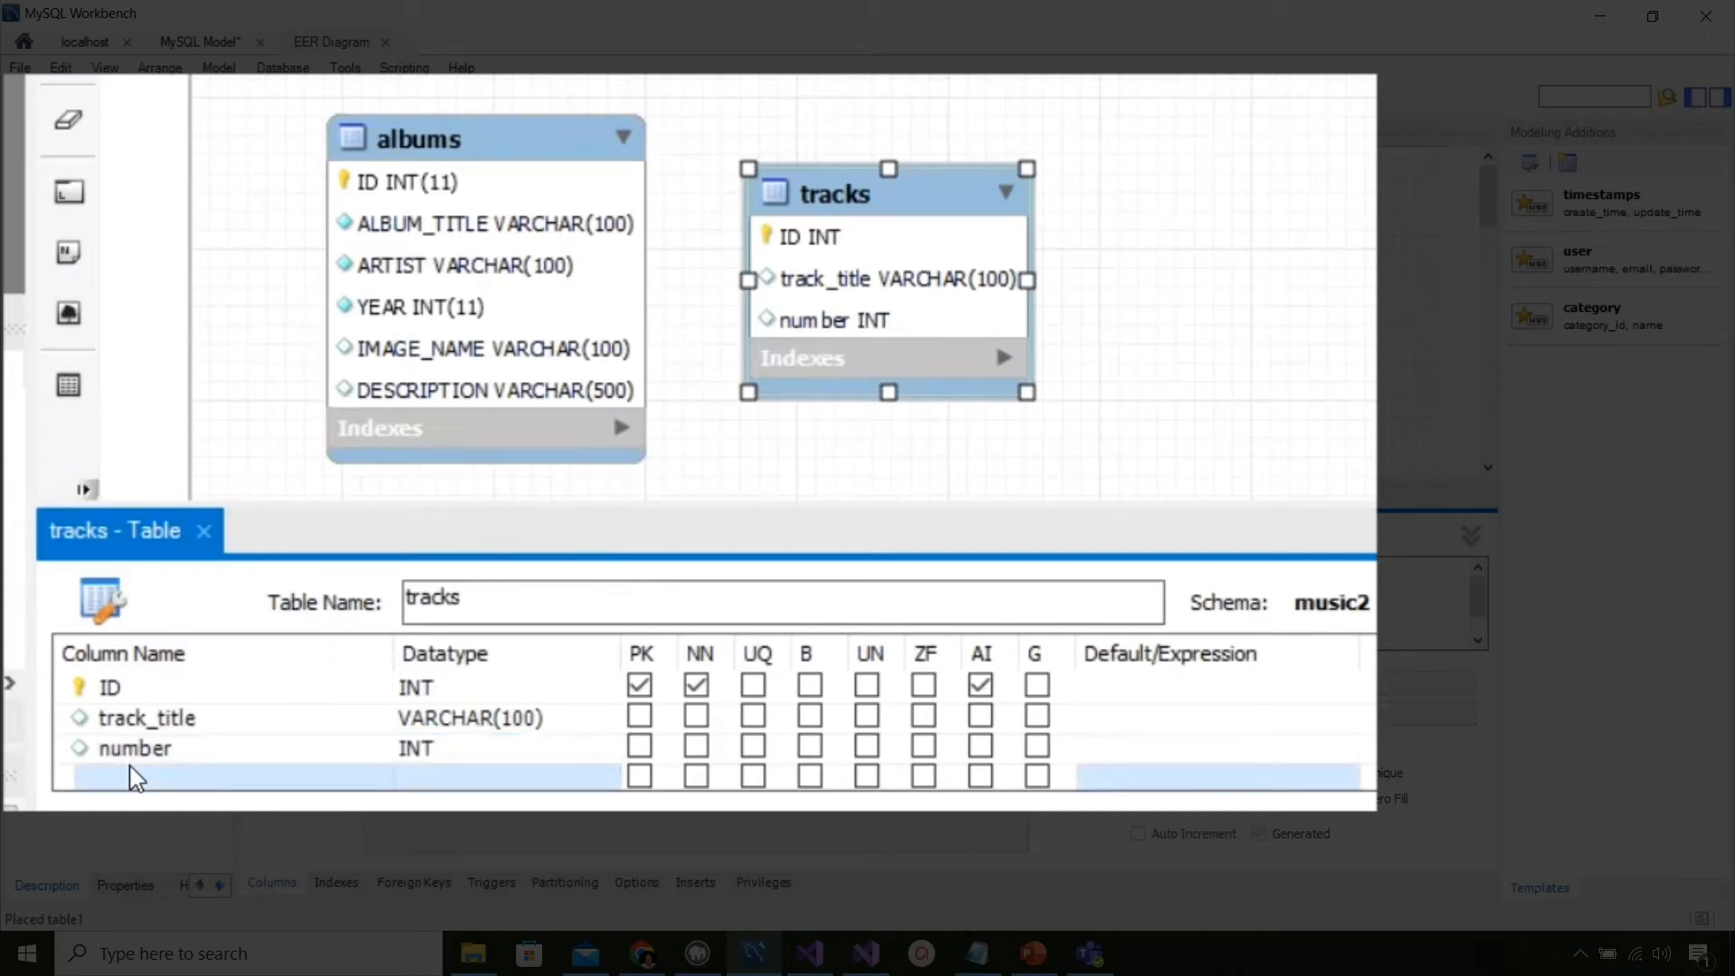
{"action": "left_click", "coordinate": [134, 783]}
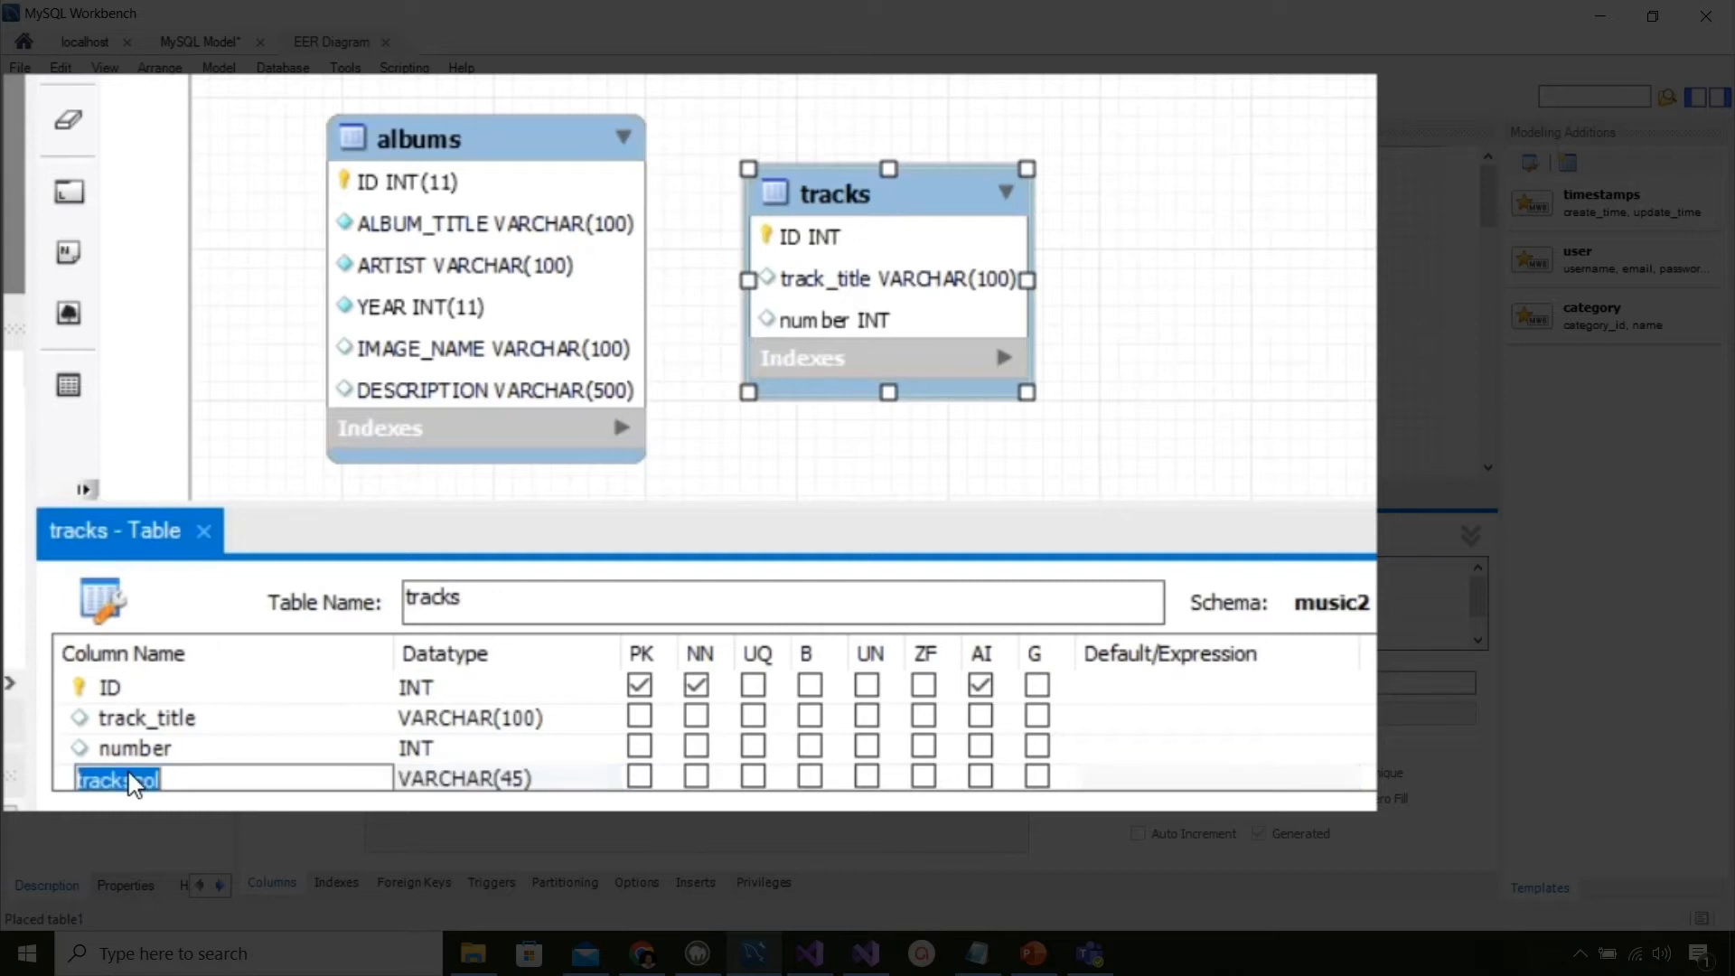
{"action": "type", "text": "video"}
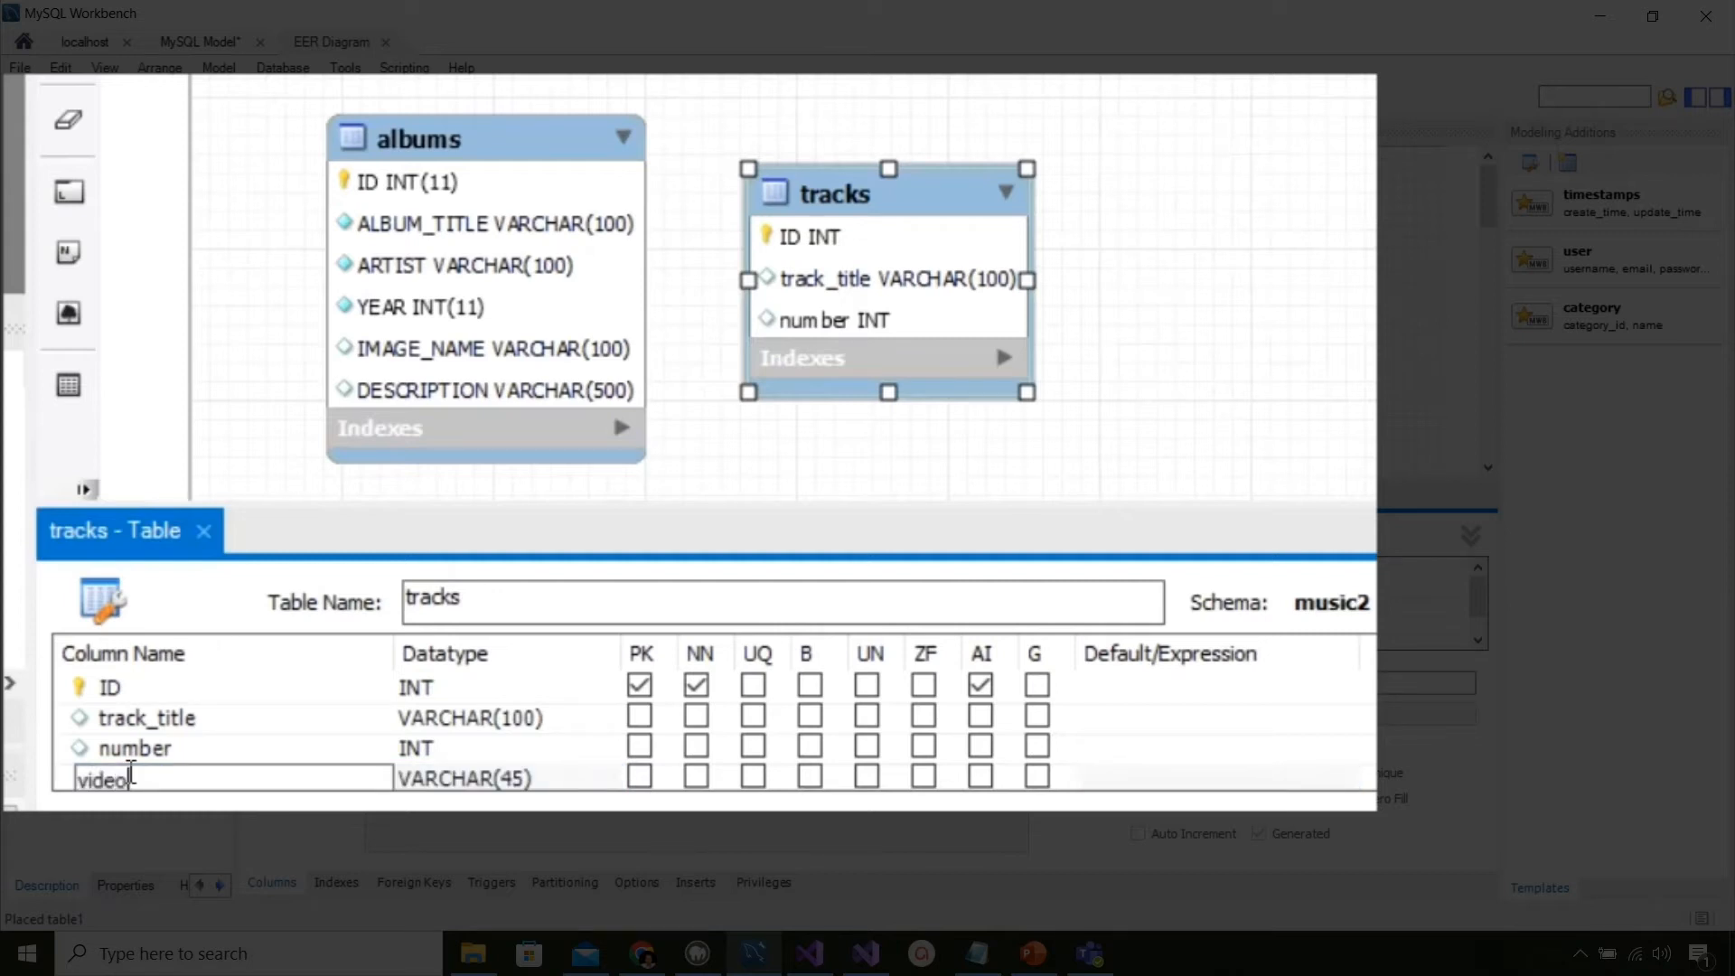
{"action": "type", "text": "_url"}
{"action": "key", "text": "Return"}
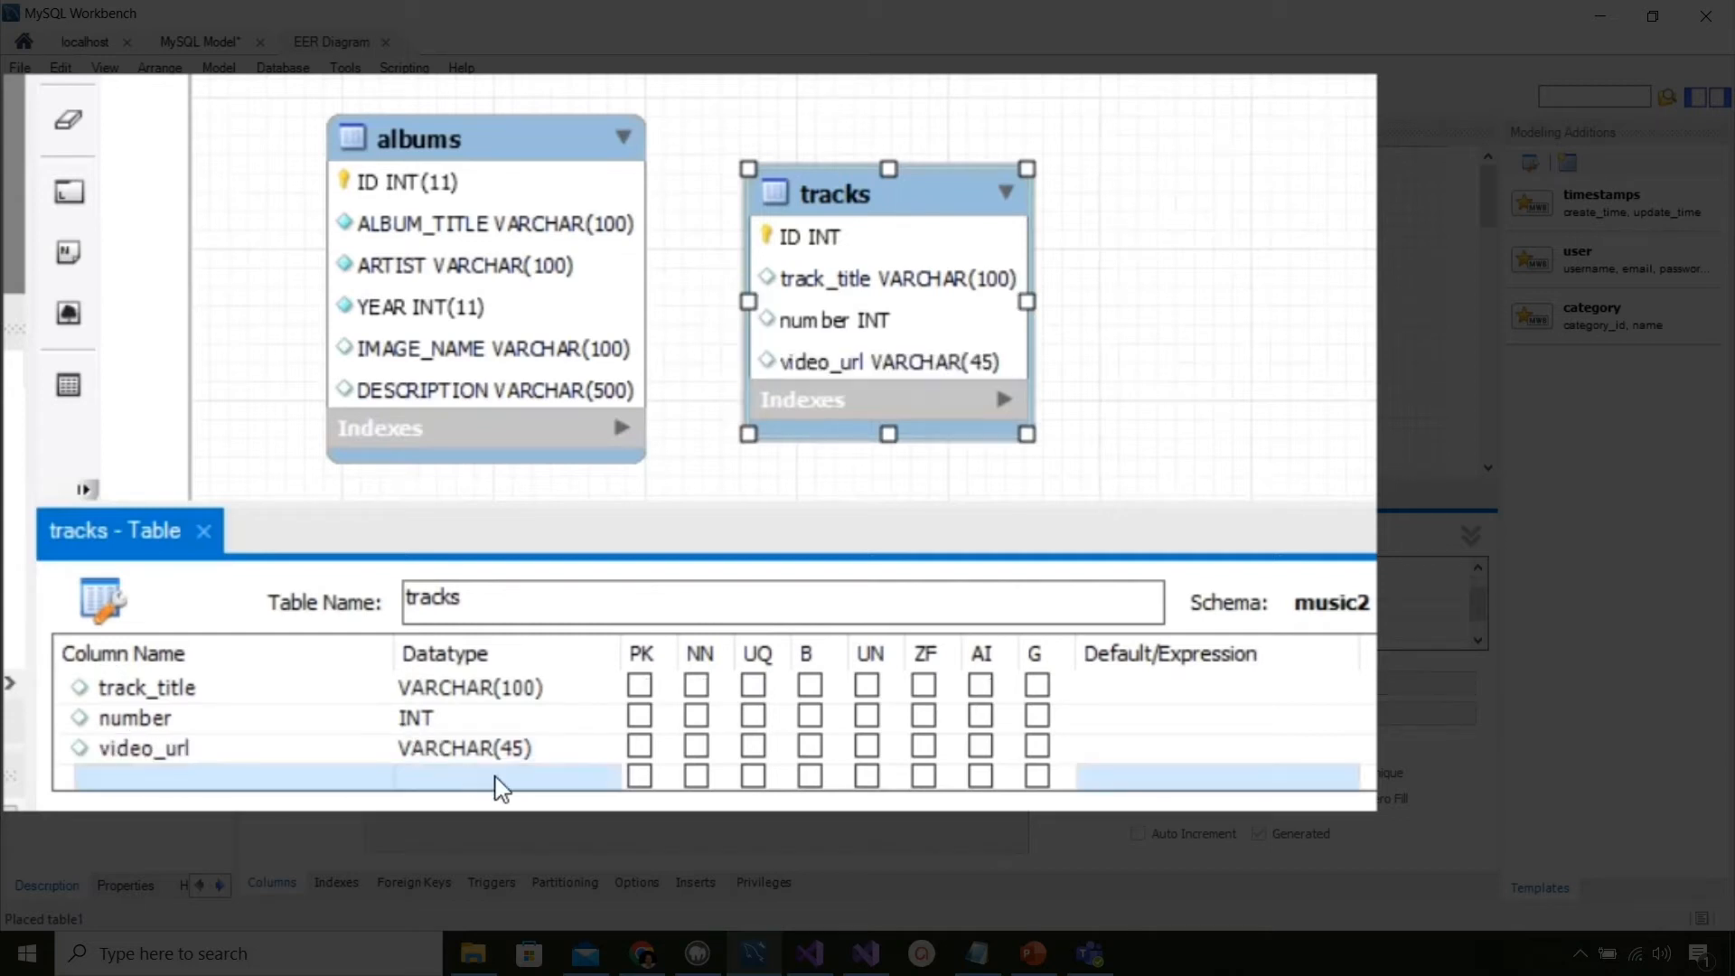
Step: Set the datatype of the video_url column to VARCHAR(200)
{"action": "double_click", "coordinate": [520, 756]}
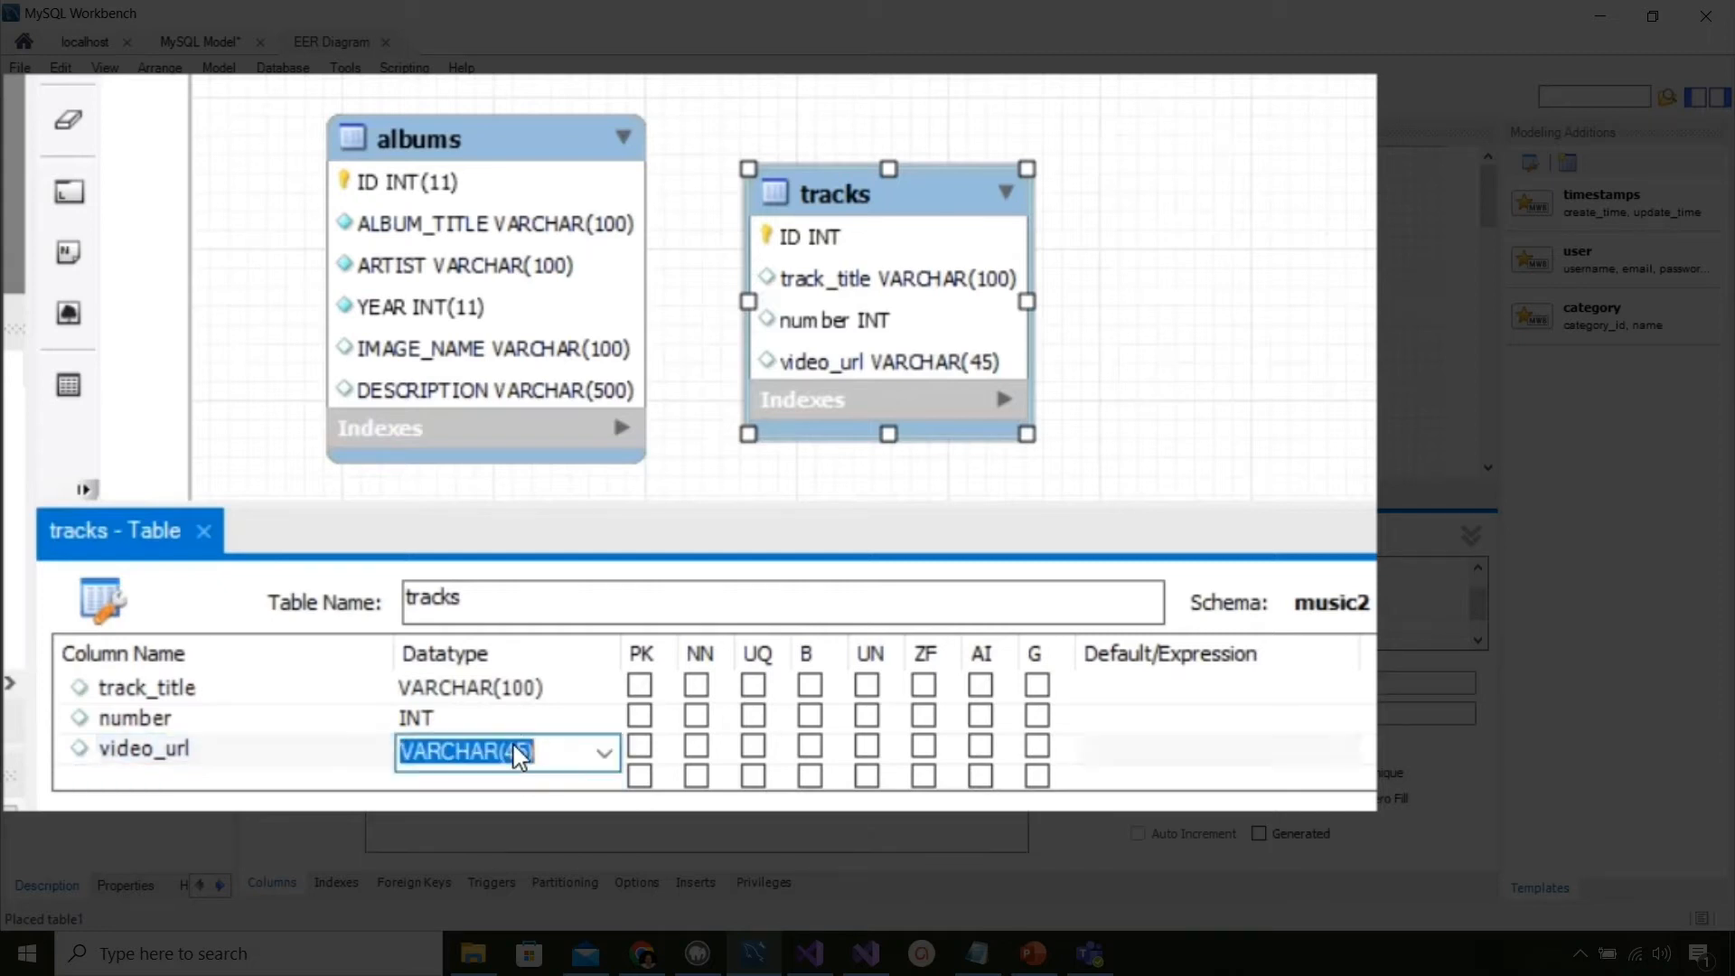
{"action": "left_click", "coordinate": [515, 756]}
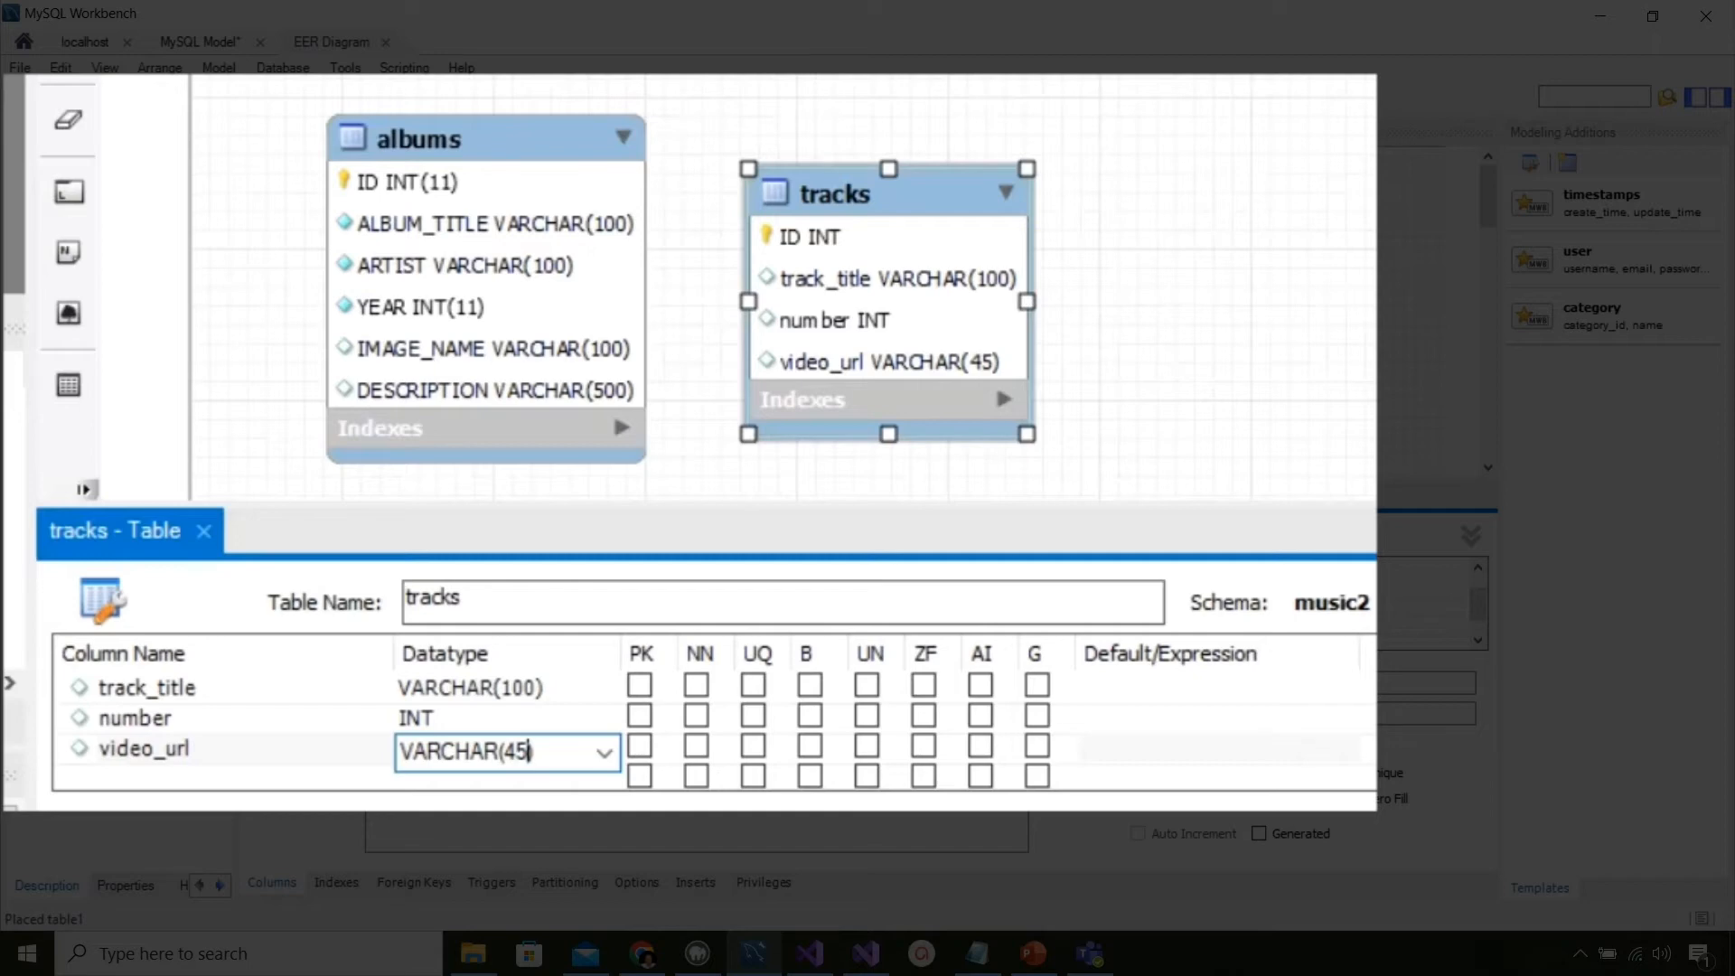
{"action": "key", "text": "BackSpace"}
{"action": "key", "text": "BackSpace"}
{"action": "type", "text": "200"}
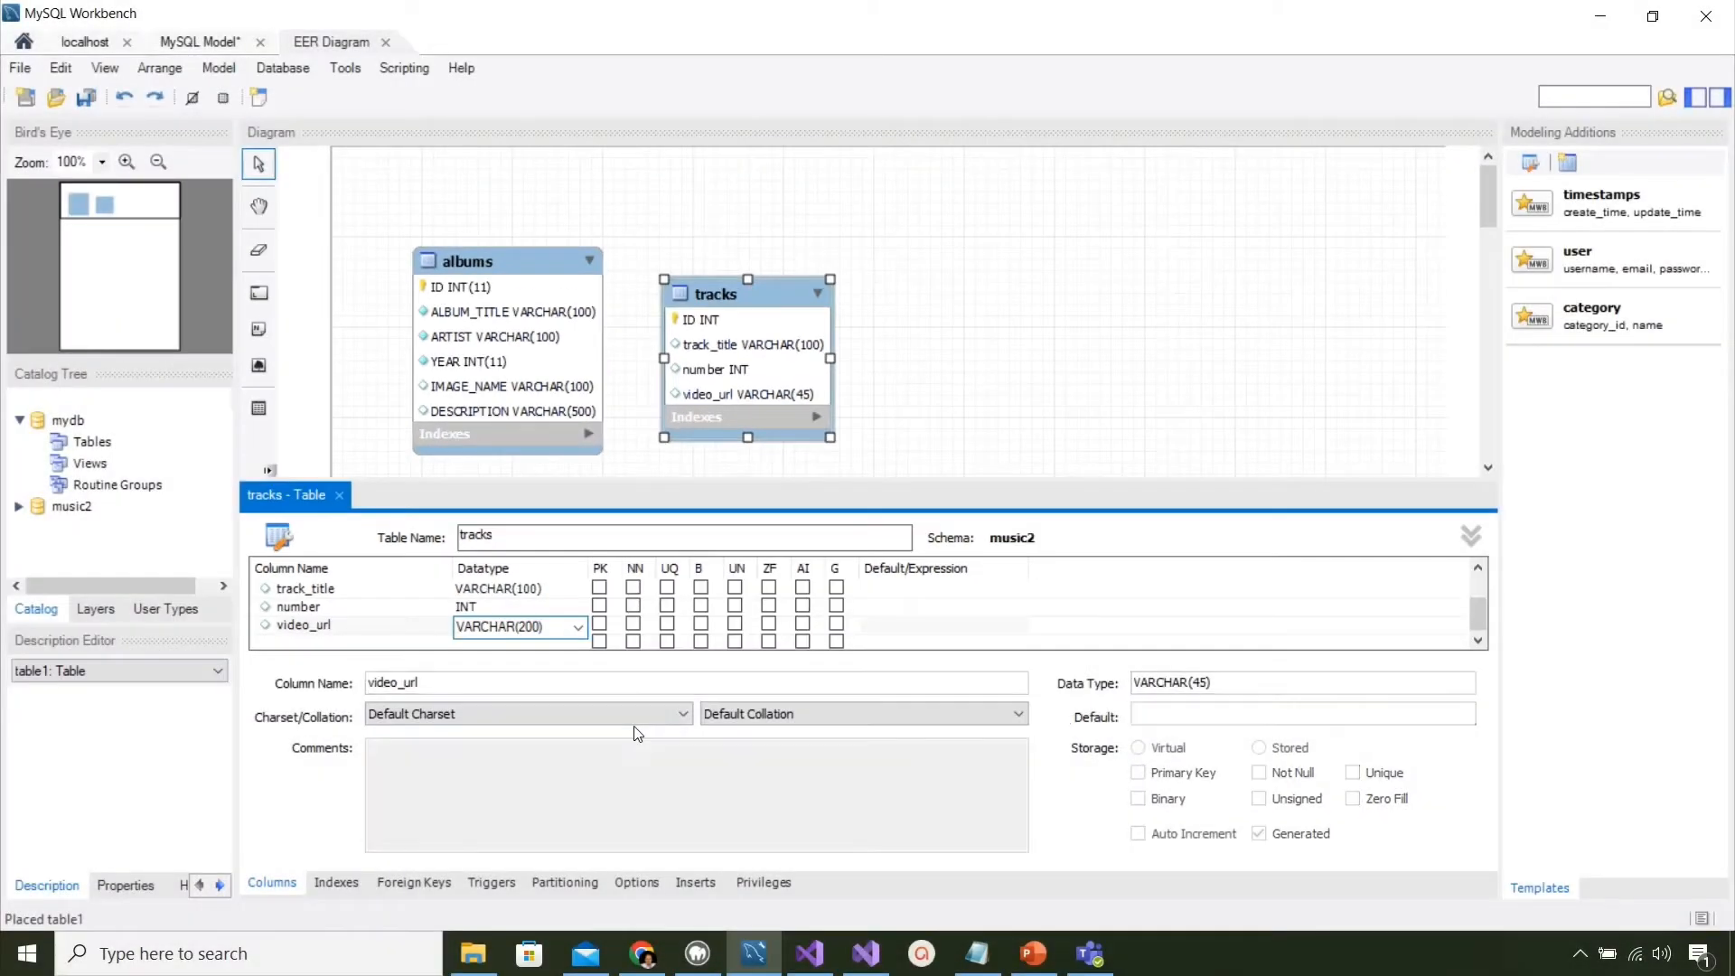
{"action": "key", "text": "Return"}
Step: Add a column named lyrics at the end of the tracks table
{"action": "double_click", "coordinate": [290, 641]}
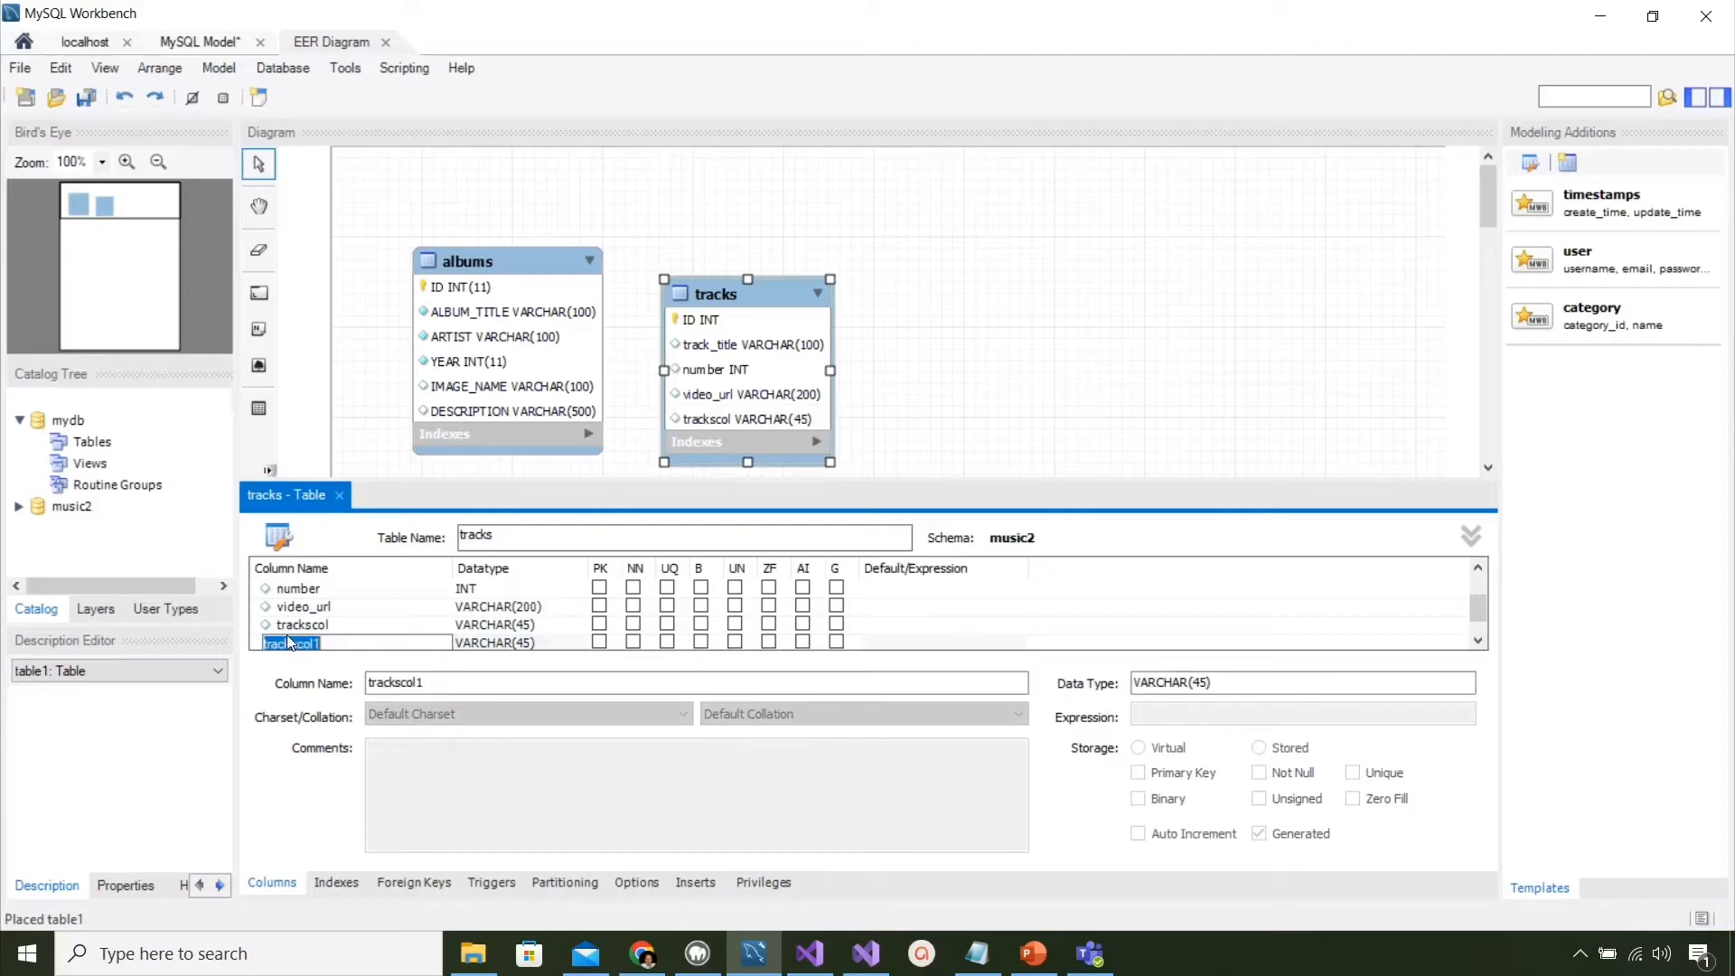
{"action": "type", "text": "lyrics"}
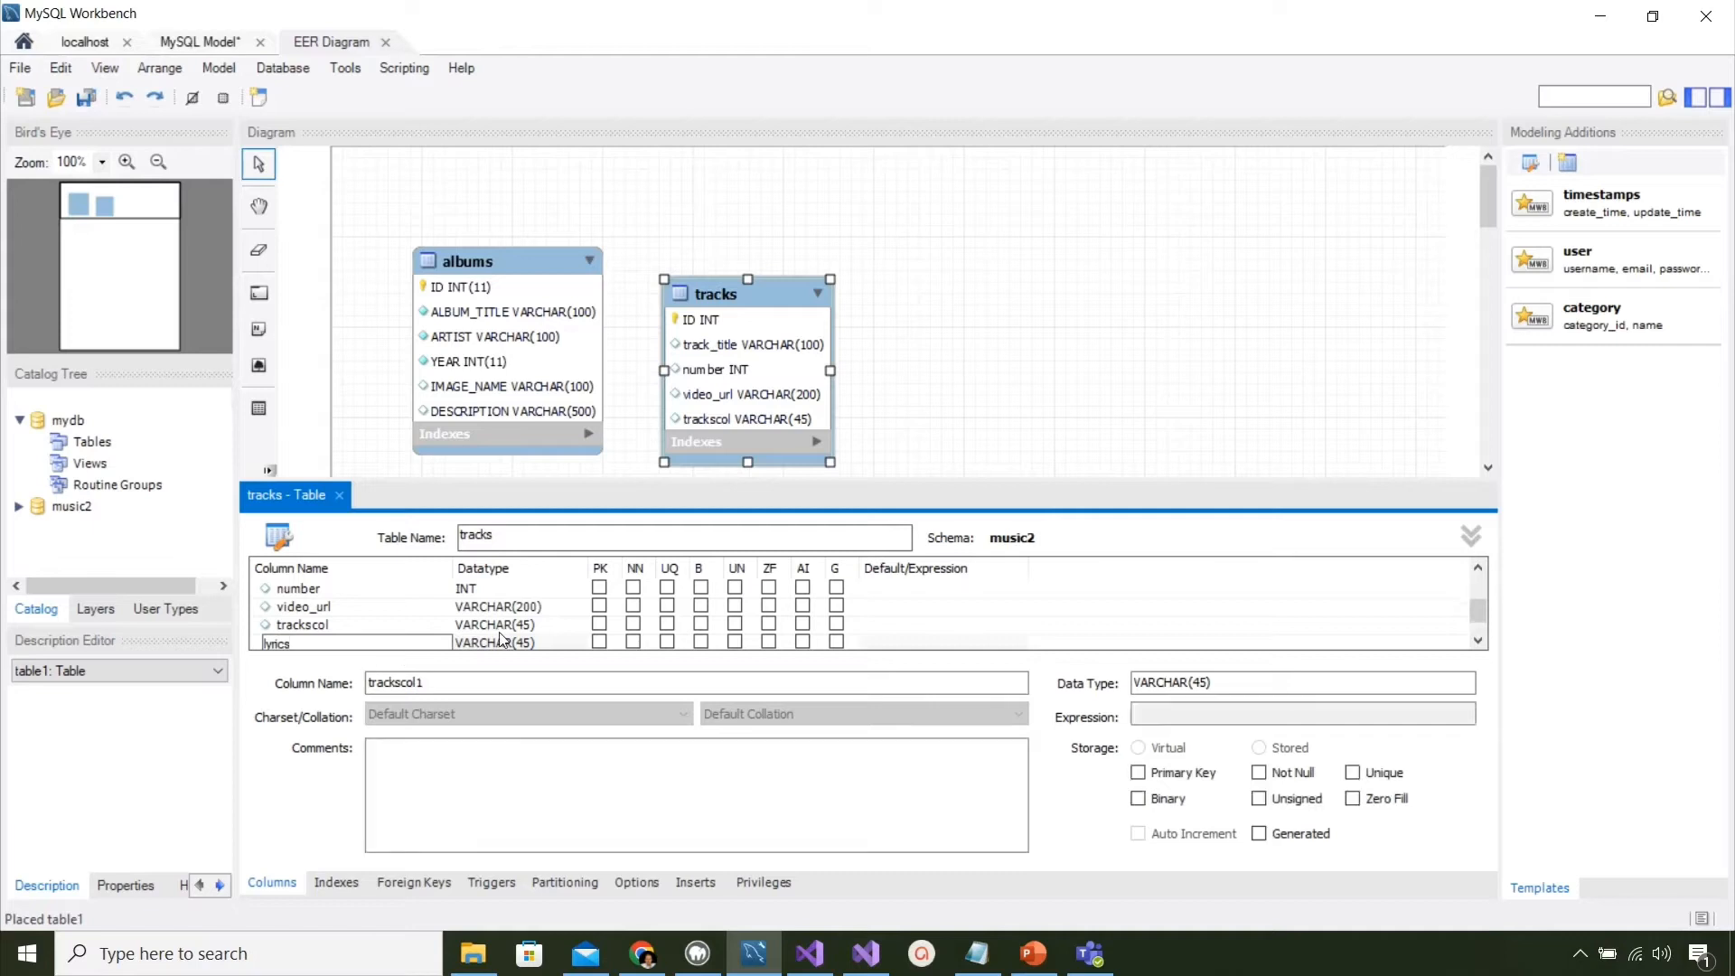
{"action": "left_click", "coordinate": [502, 640]}
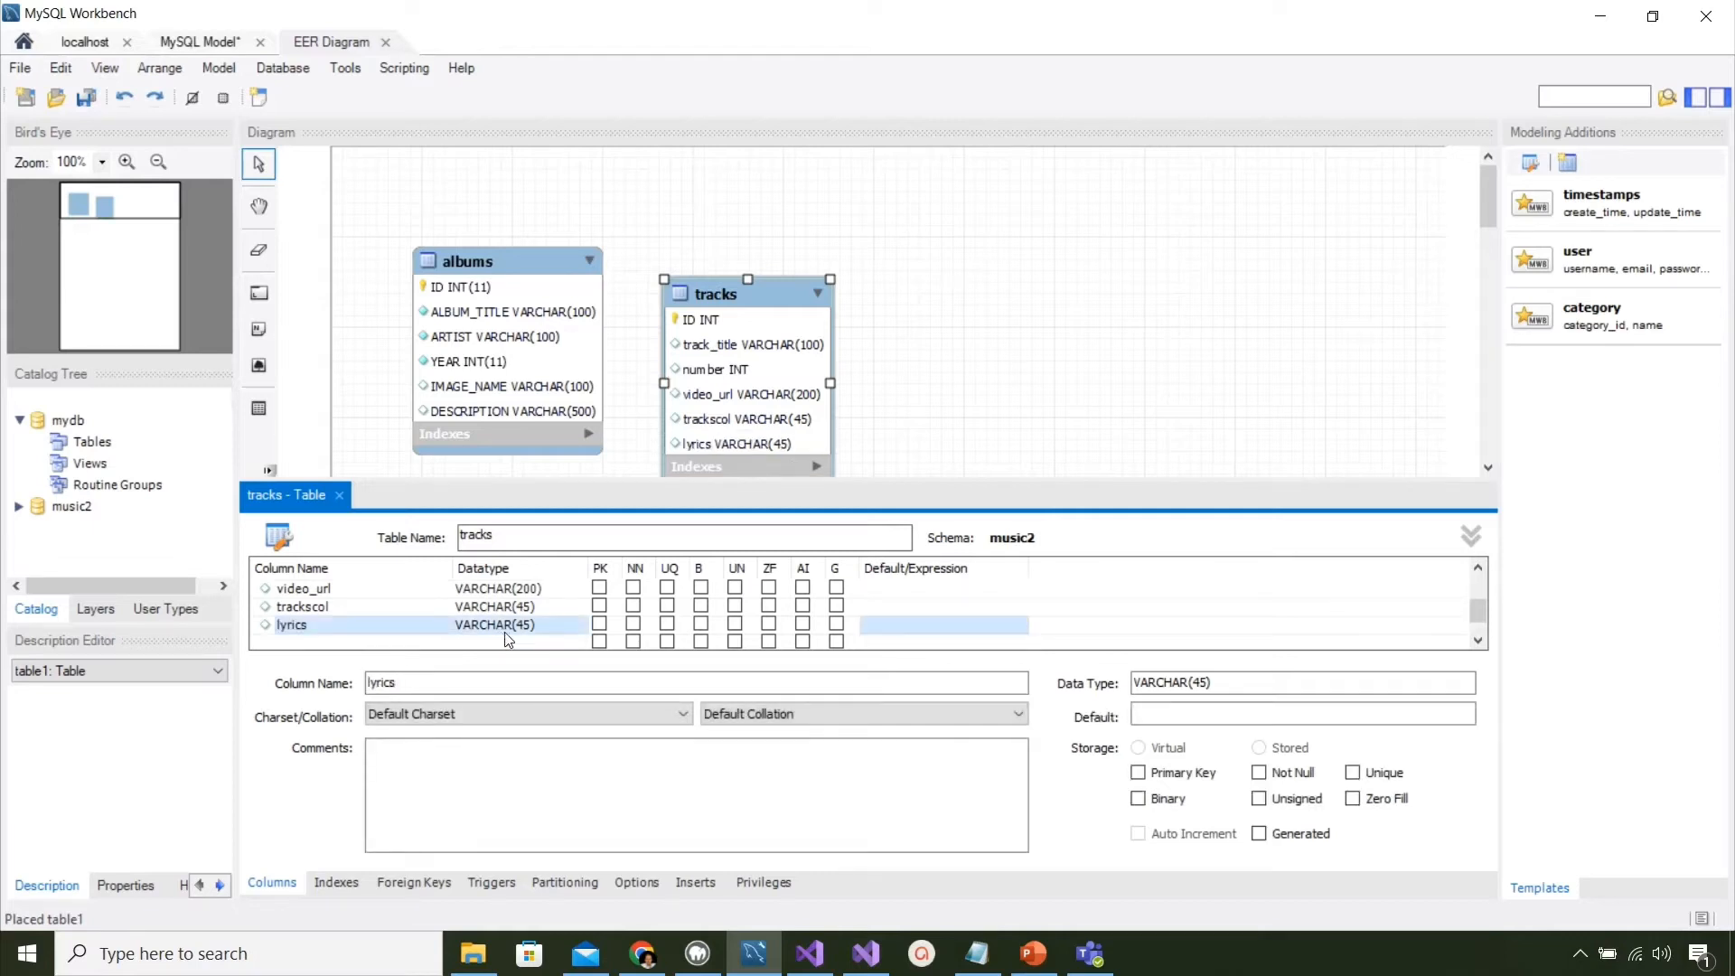
Step: Set the datatype of the lyrics column to TEXT(2000)
{"action": "left_click", "coordinate": [578, 628]}
{"action": "scroll", "coordinate": [476, 405], "scroll_direction": "down", "scroll_amount": 4}
{"action": "scroll", "coordinate": [476, 405], "scroll_direction": "down", "scroll_amount": 3}
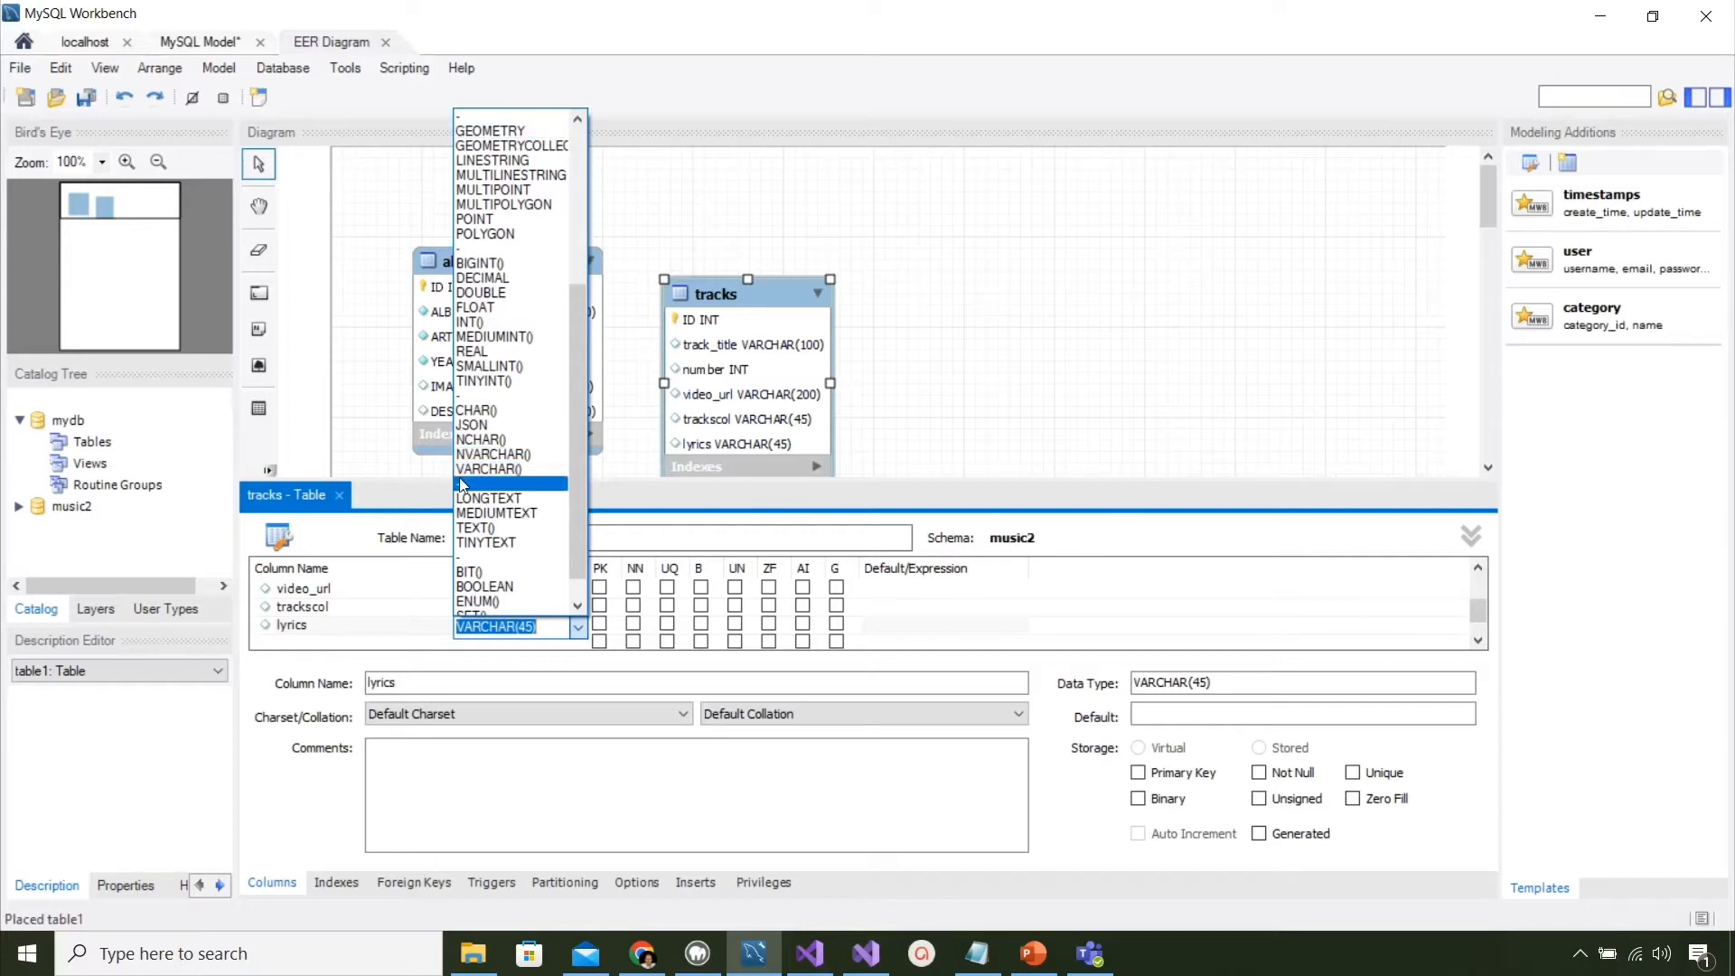
{"action": "scroll", "coordinate": [504, 509], "scroll_direction": "down", "scroll_amount": 1}
{"action": "left_click", "coordinate": [503, 500]}
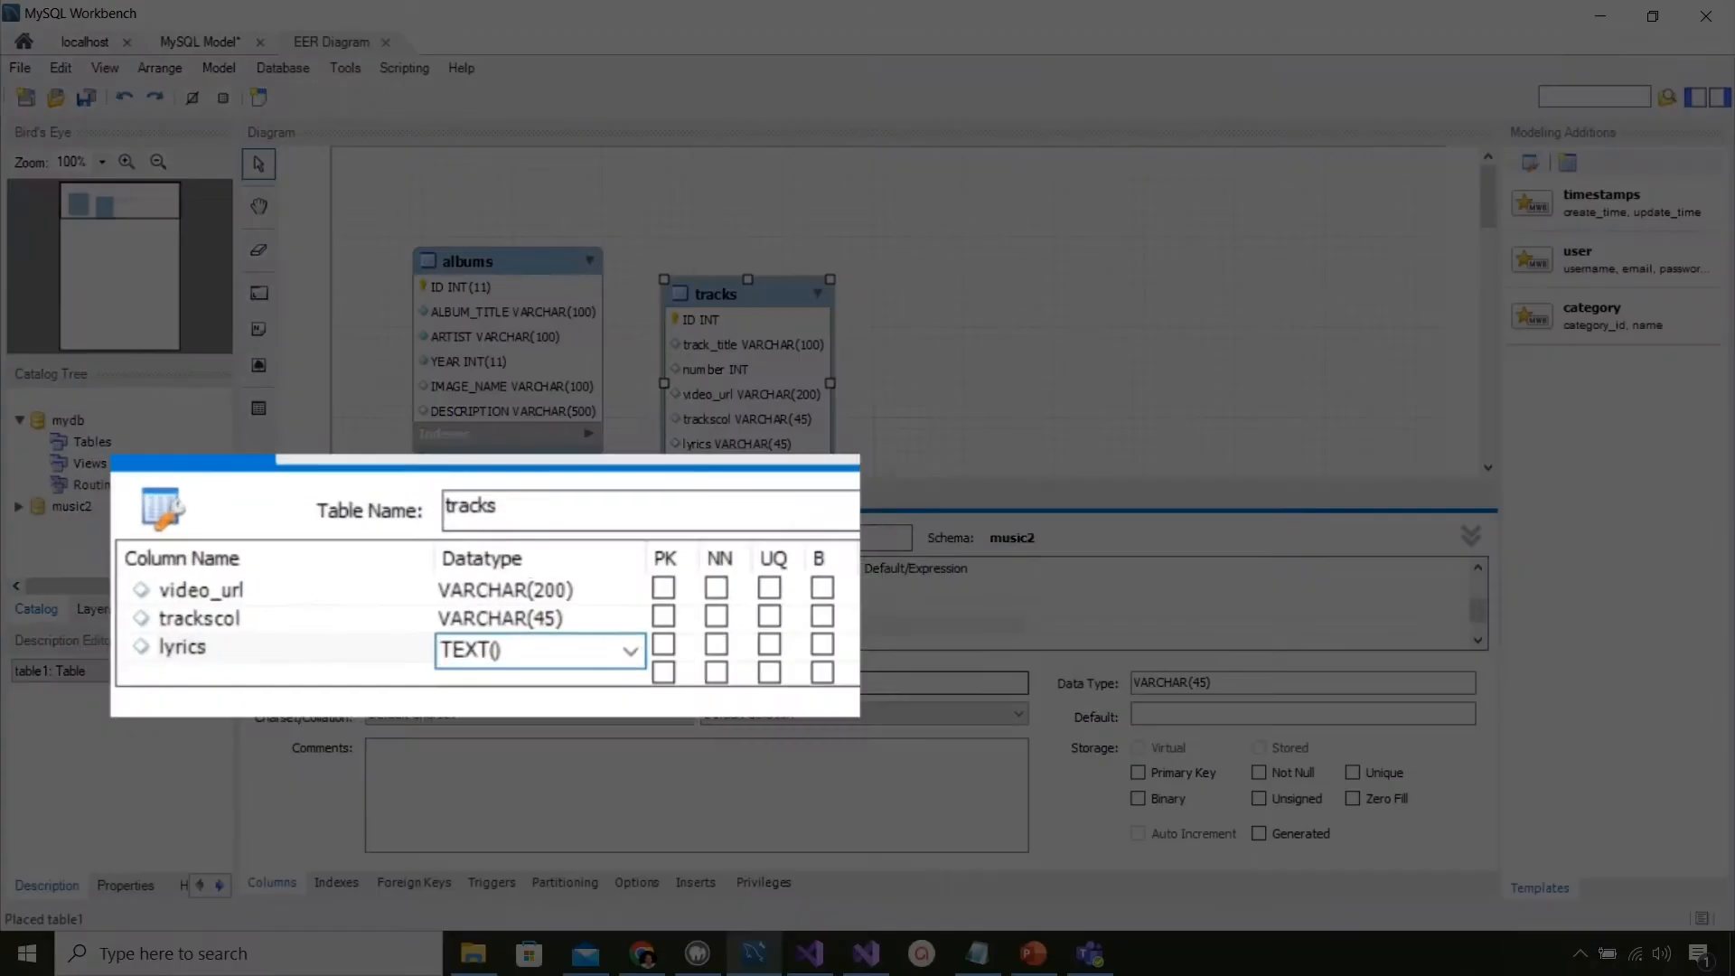
{"action": "type", "text": "2000"}
{"action": "key", "text": "Tab"}
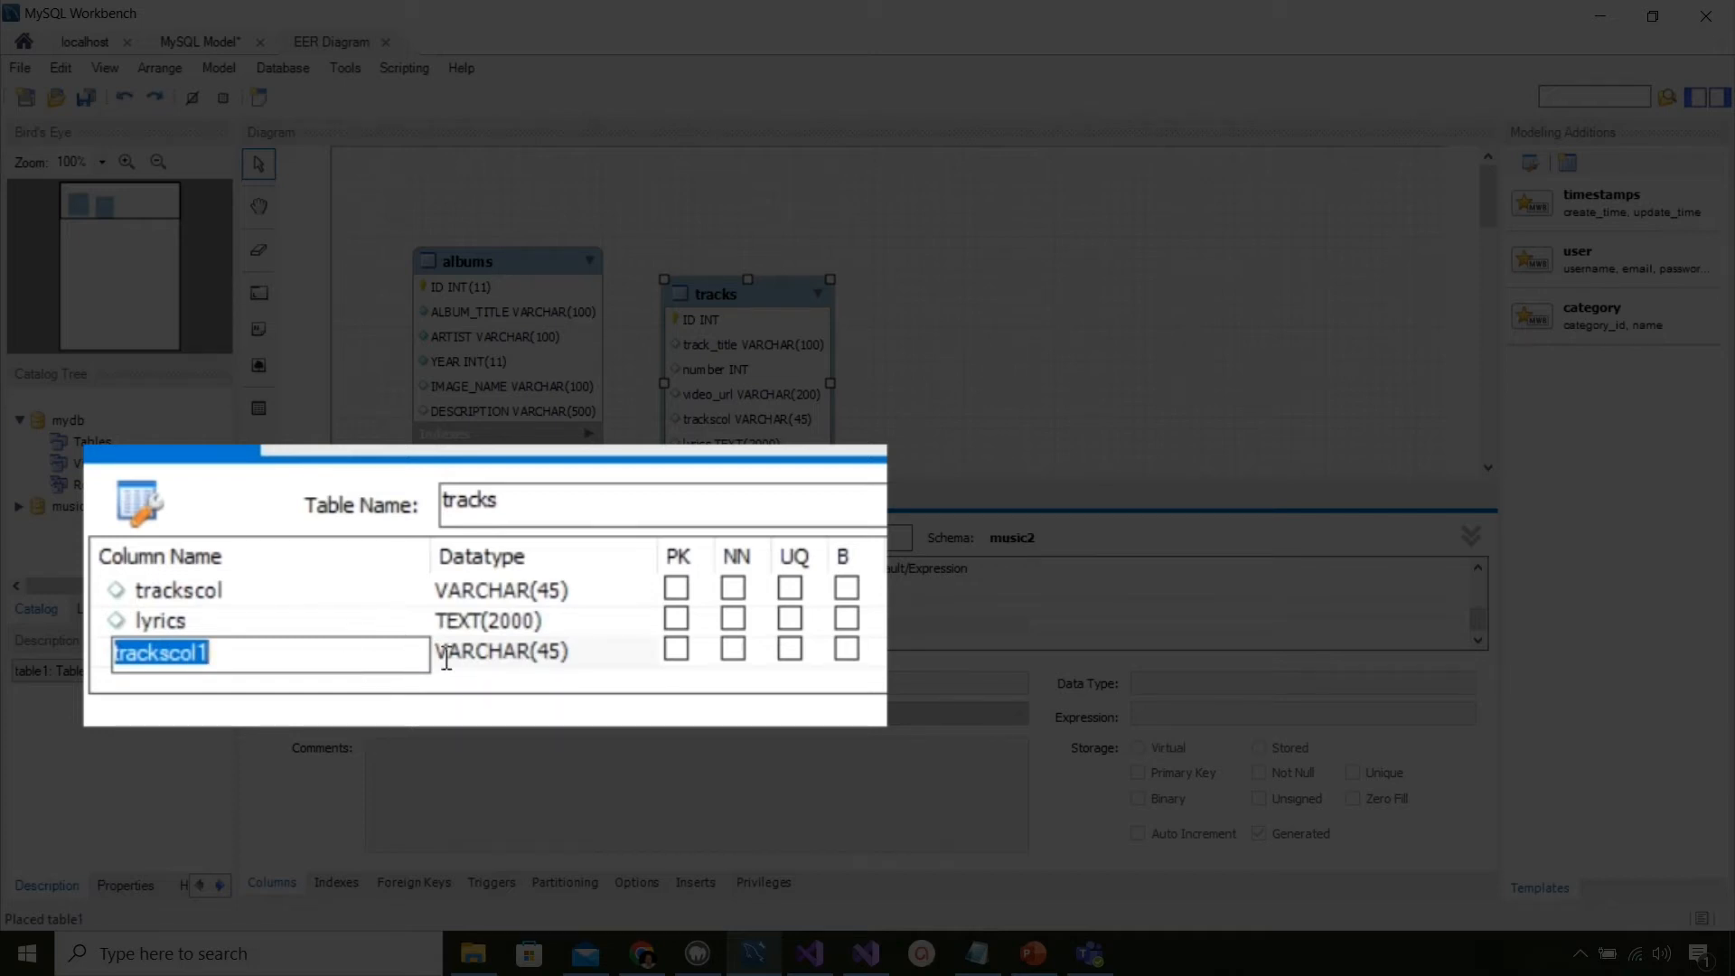
Step: Delete the stray trackscol and trackscol1 columns from the tracks table and close its table editor
{"action": "left_click", "coordinate": [503, 665]}
{"action": "left_click", "coordinate": [492, 660]}
{"action": "left_click", "coordinate": [456, 796]}
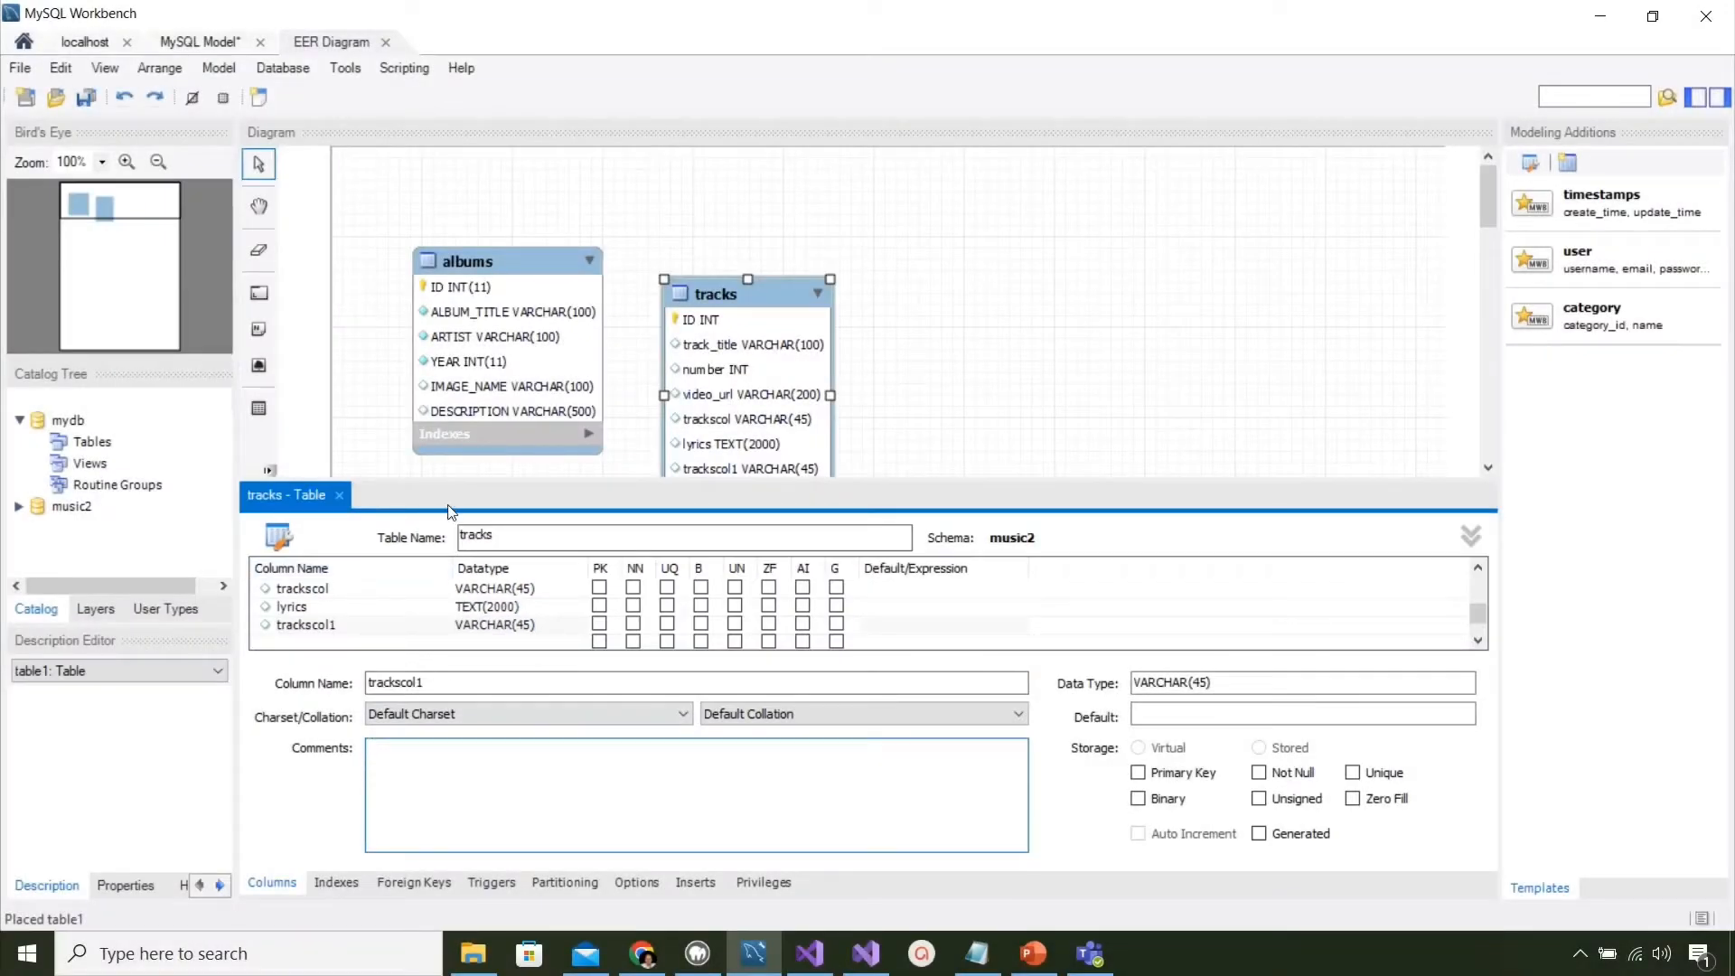
{"action": "left_click_drag", "start_coordinate": [450, 479], "coordinate": [450, 371]}
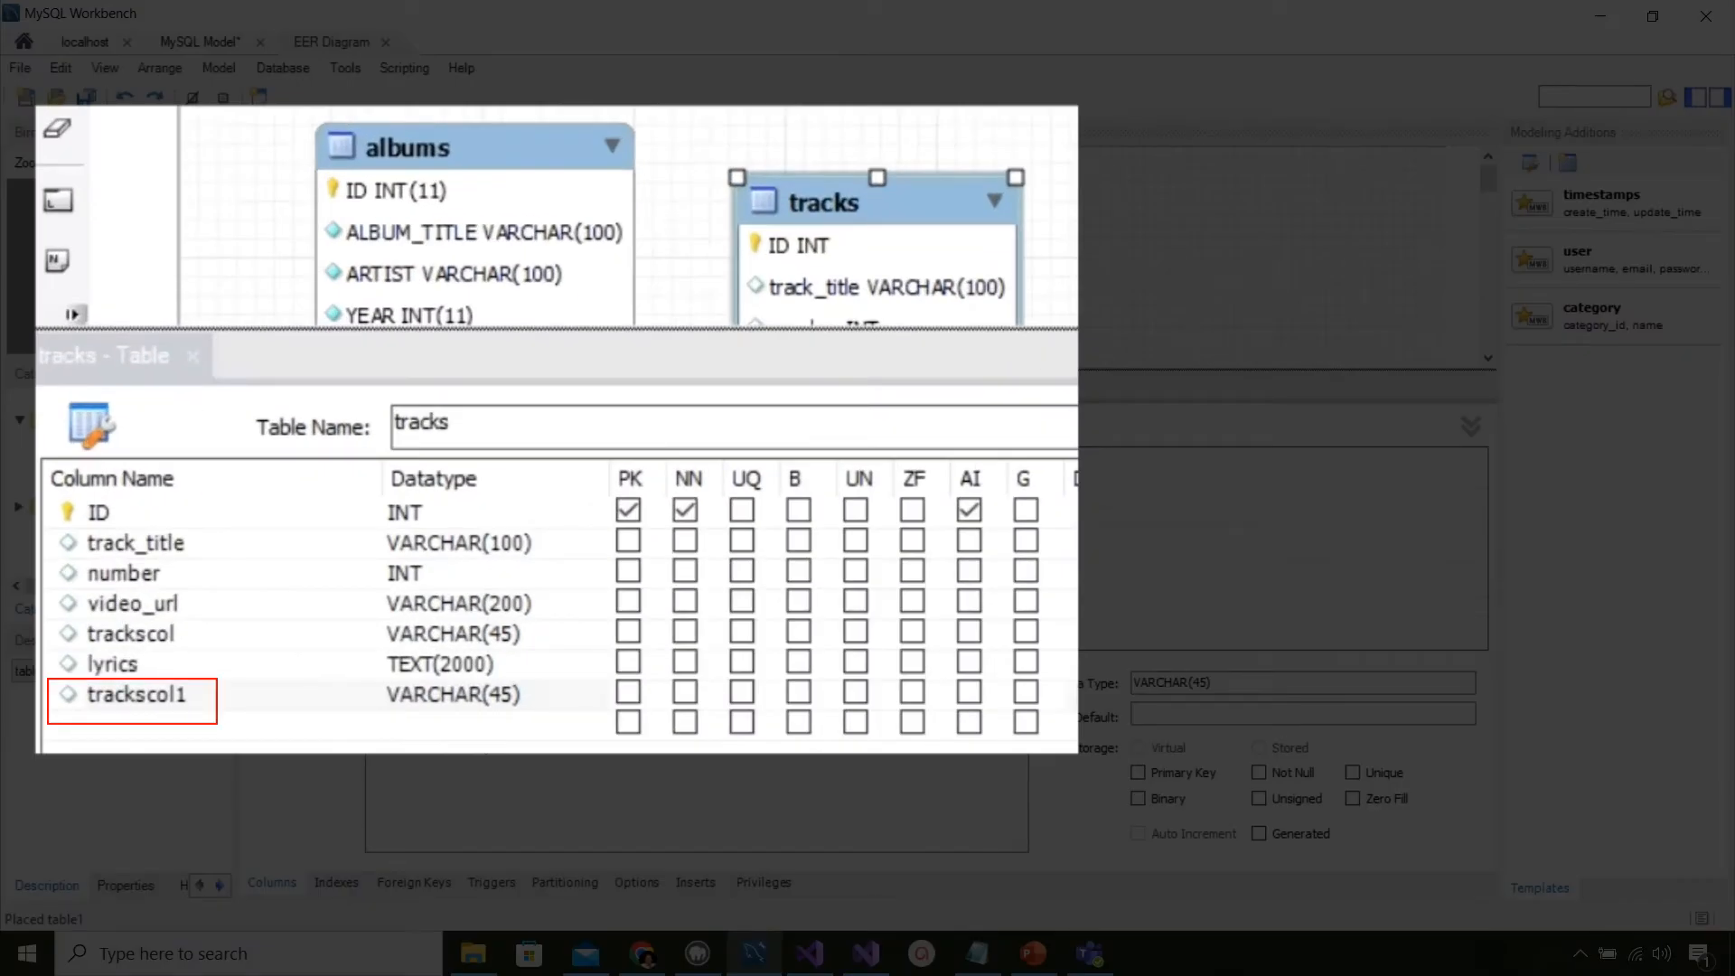
{"action": "left_click", "coordinate": [138, 636]}
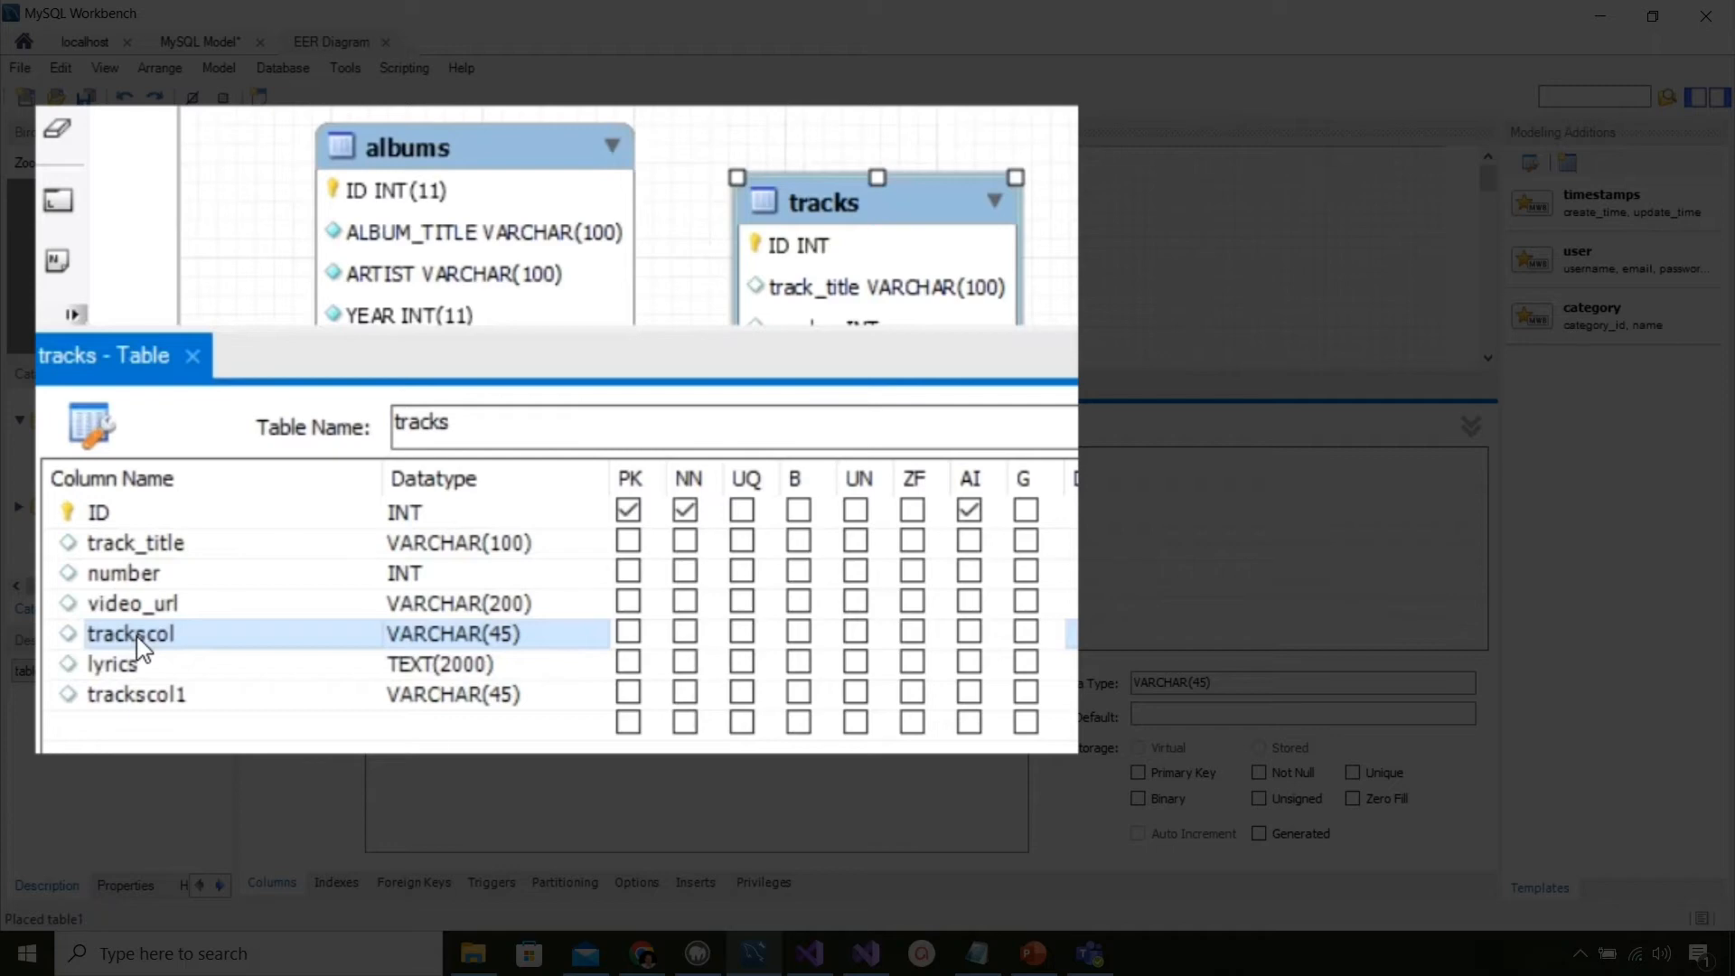
{"action": "right_click", "coordinate": [138, 637]}
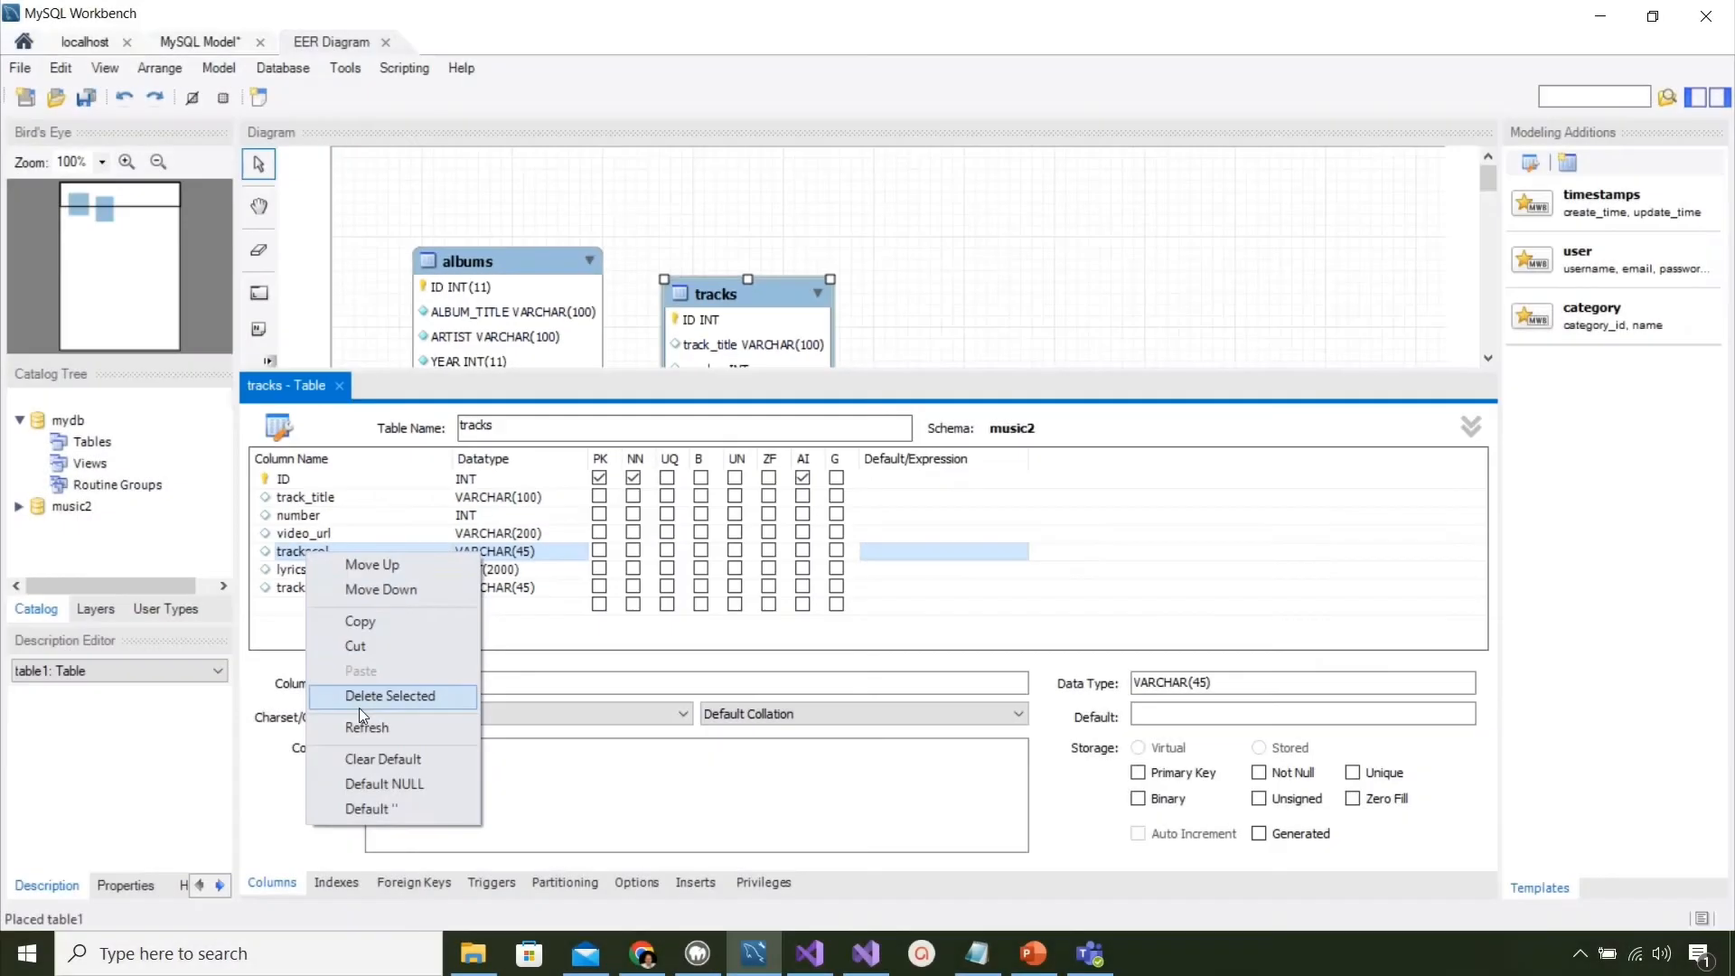
{"action": "left_click", "coordinate": [389, 696]}
{"action": "left_click", "coordinate": [301, 577]}
{"action": "right_click", "coordinate": [301, 577]}
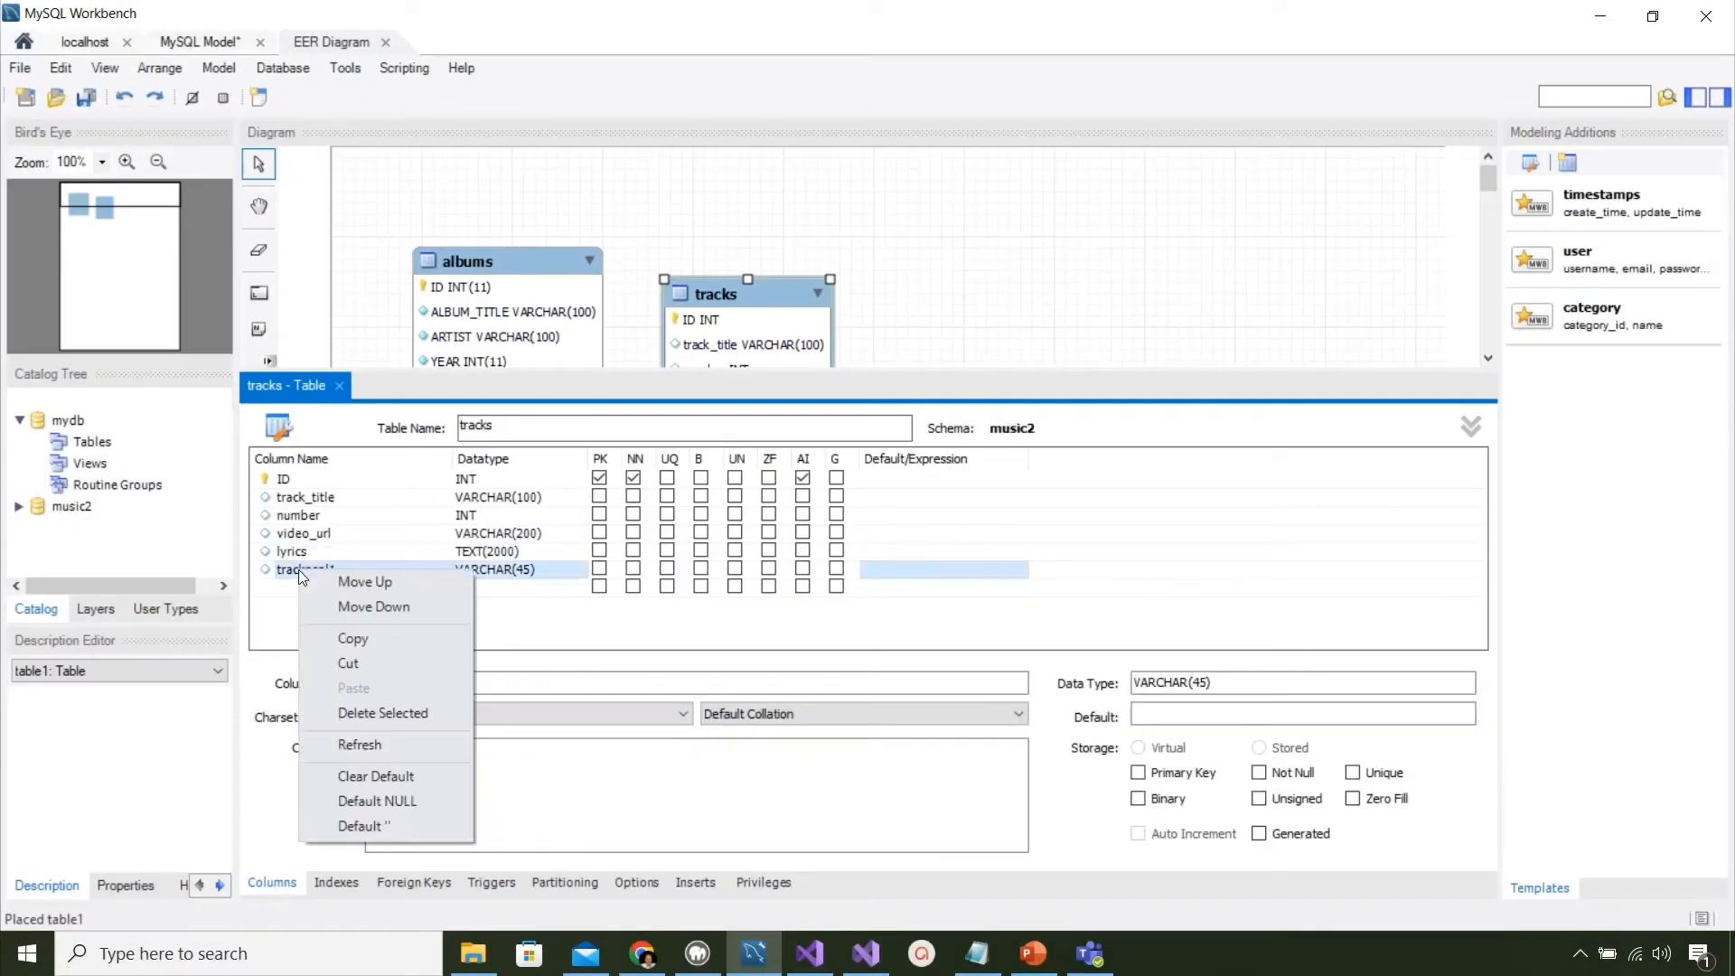
{"action": "left_click", "coordinate": [341, 712]}
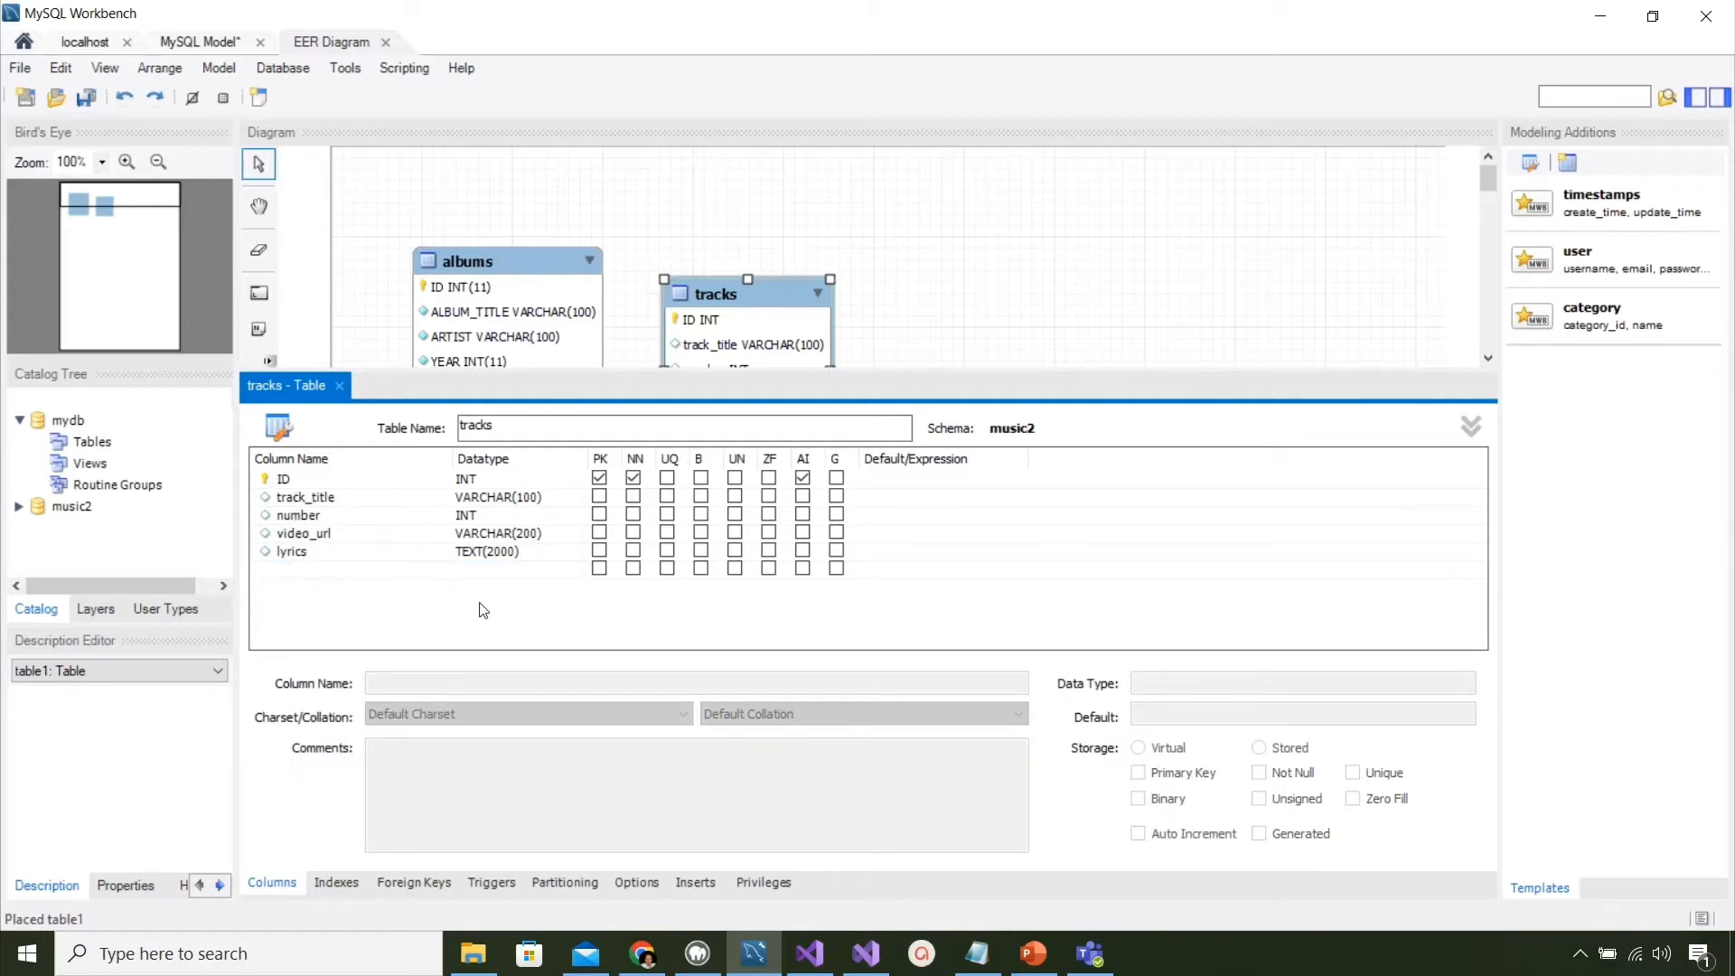
{"action": "left_click", "coordinate": [340, 390]}
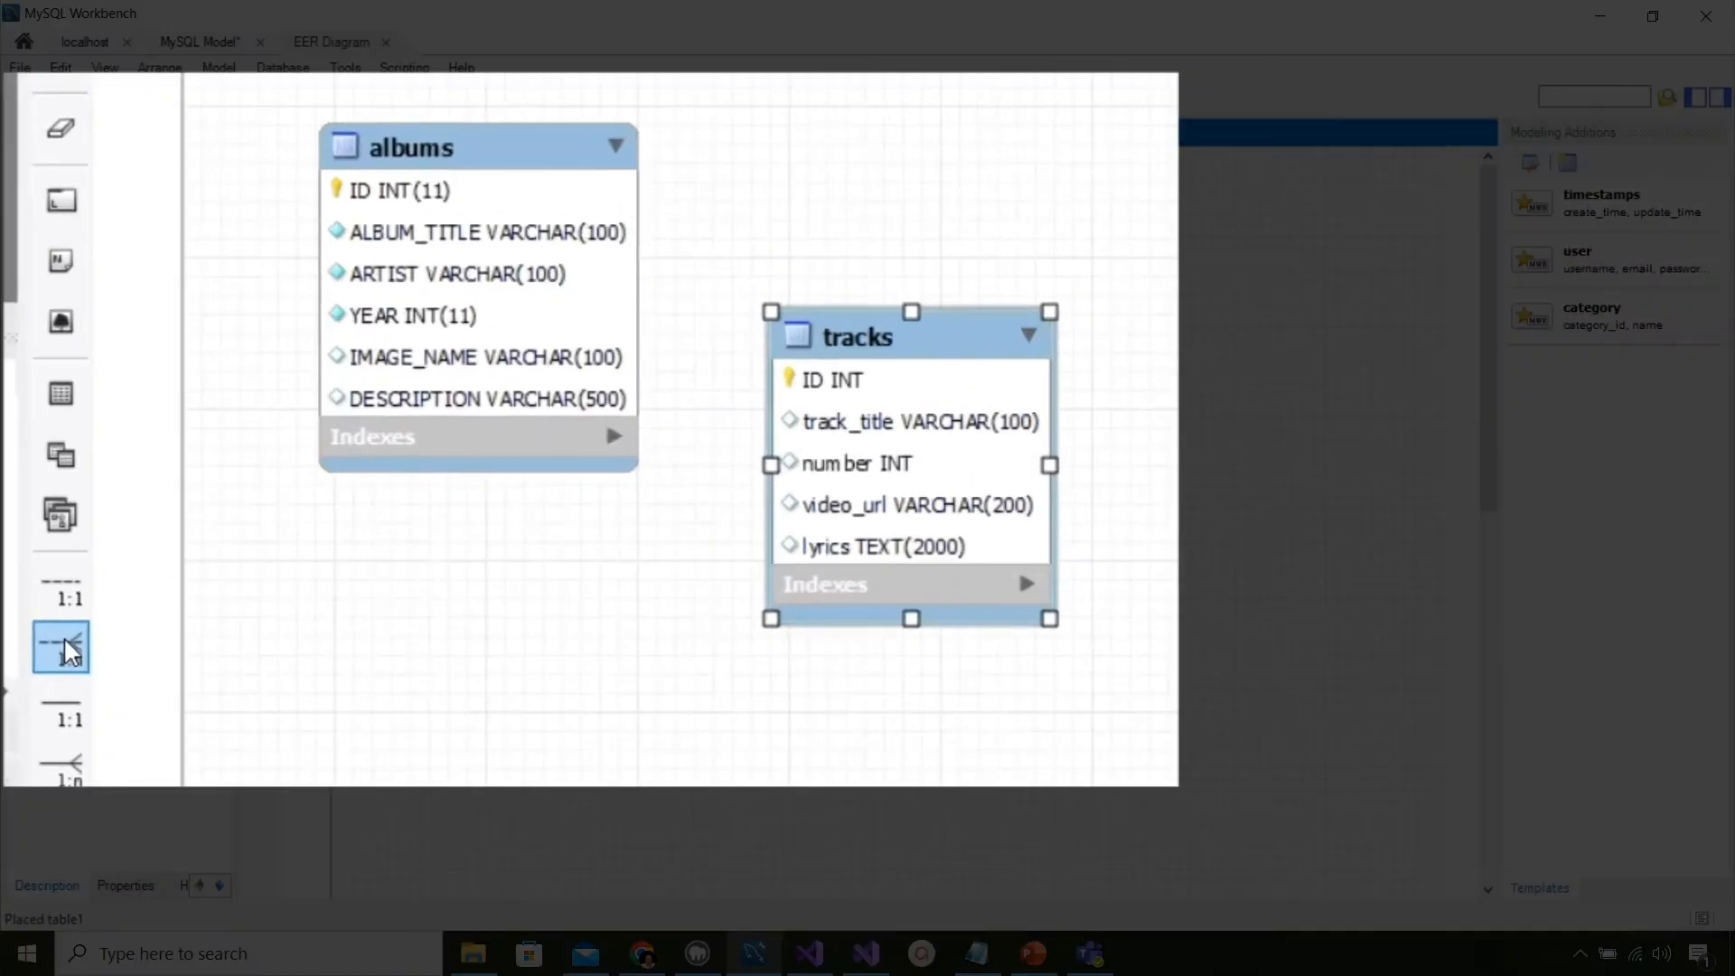
Step: Try a one-to-many non-identifying relationship with albums as the foreign key table and tracks as the referenced table, and move tracks higher in the diagram
{"action": "left_click", "coordinate": [66, 642]}
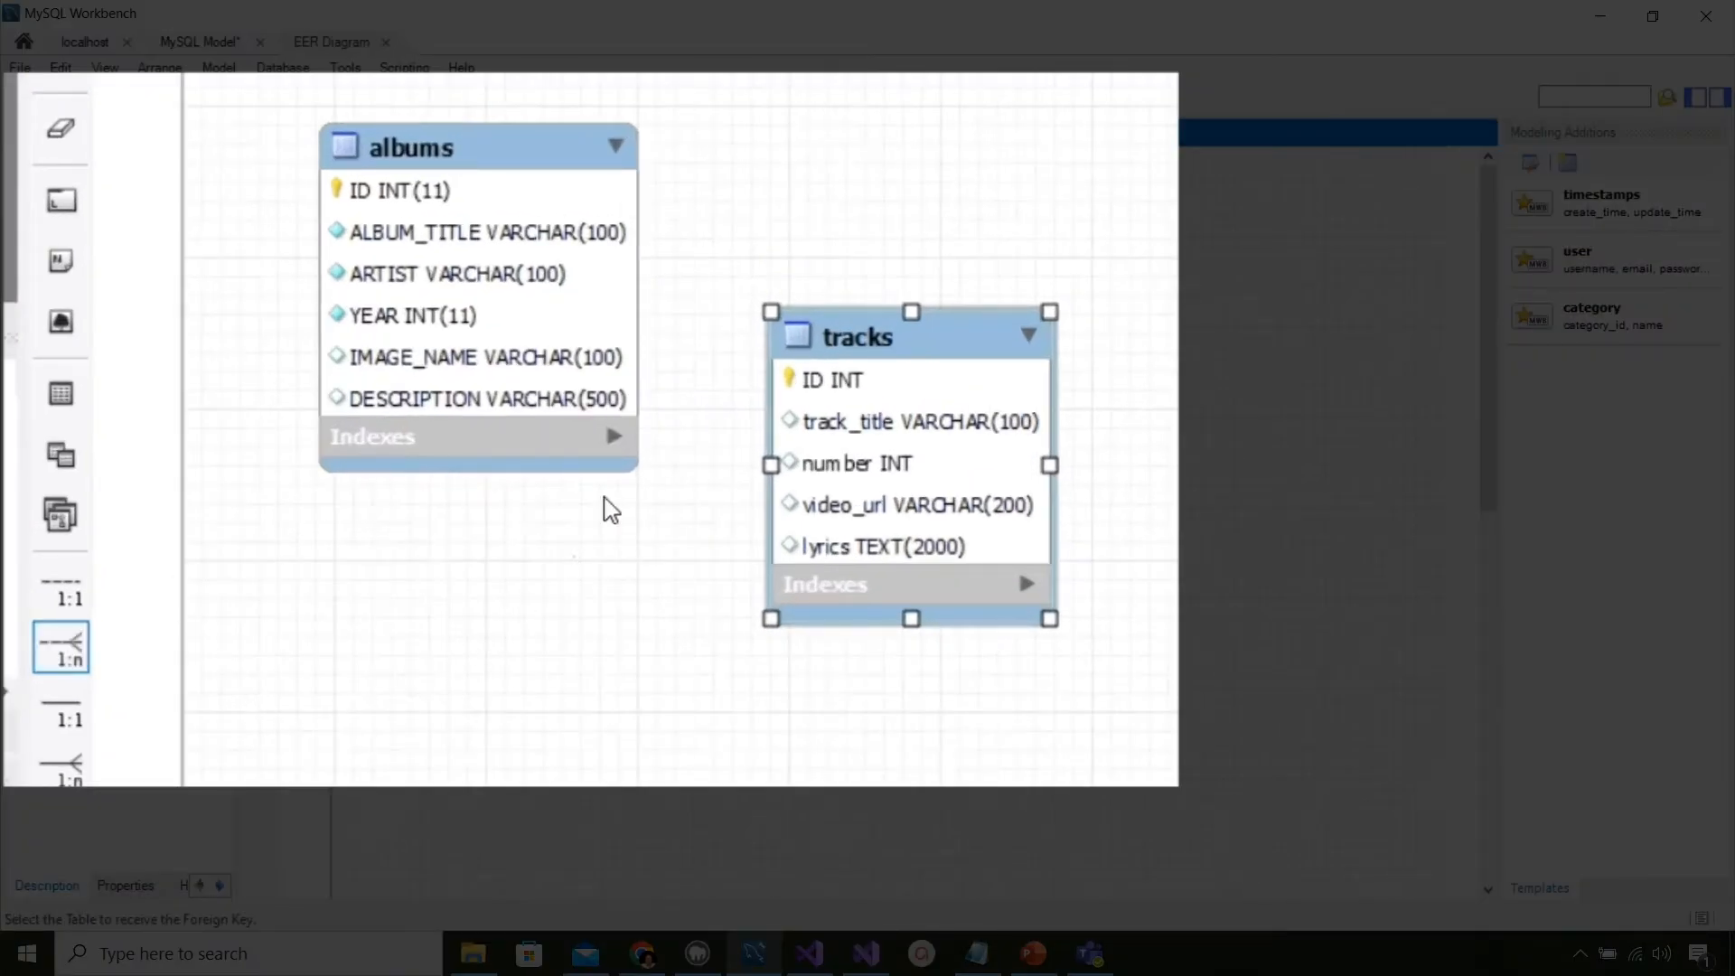
{"action": "left_click", "coordinate": [544, 239]}
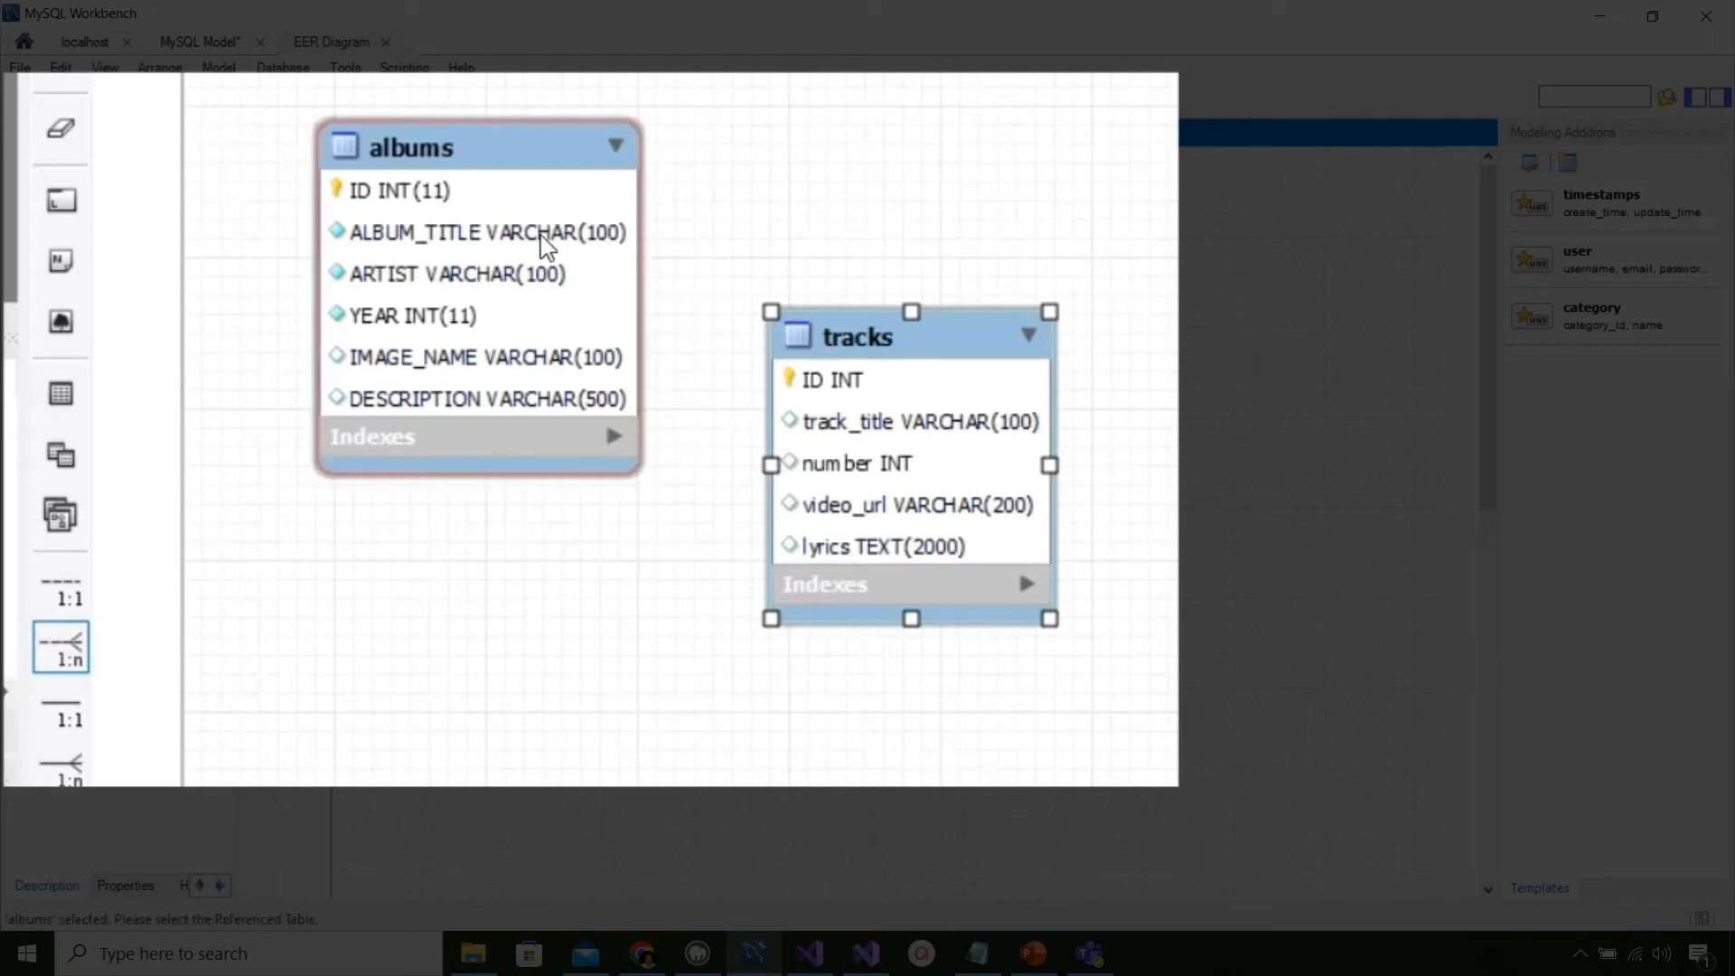
{"action": "left_click", "coordinate": [862, 455]}
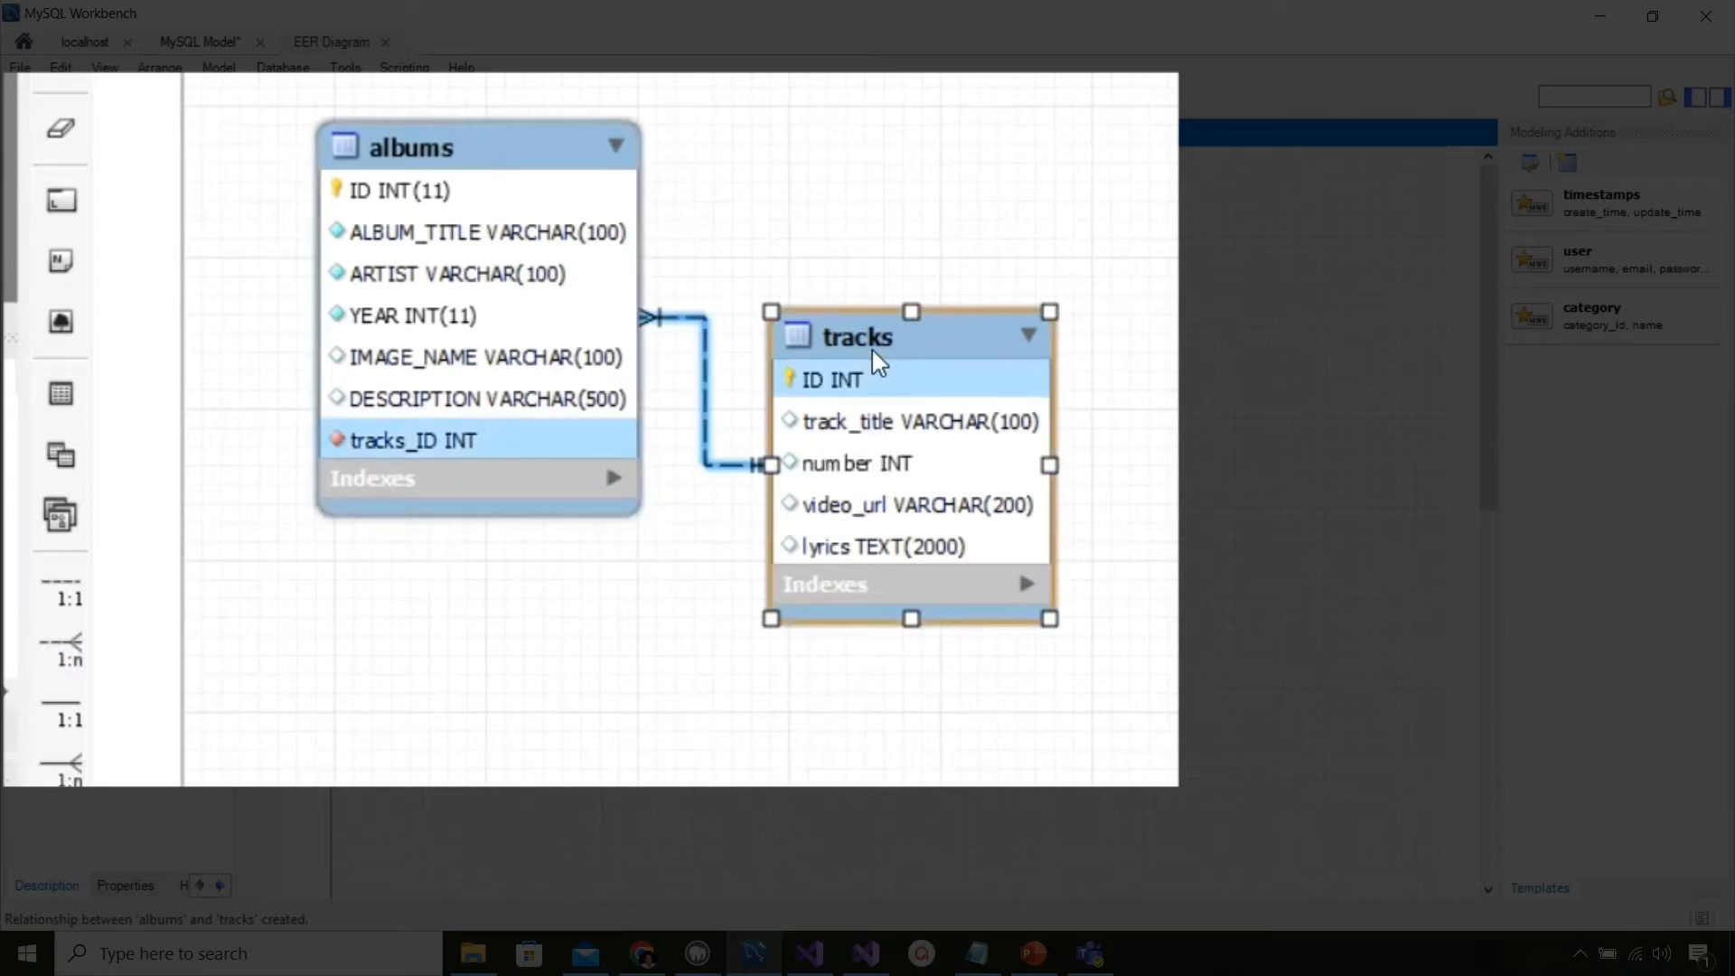
{"action": "left_click_drag", "start_coordinate": [873, 353], "coordinate": [908, 129]}
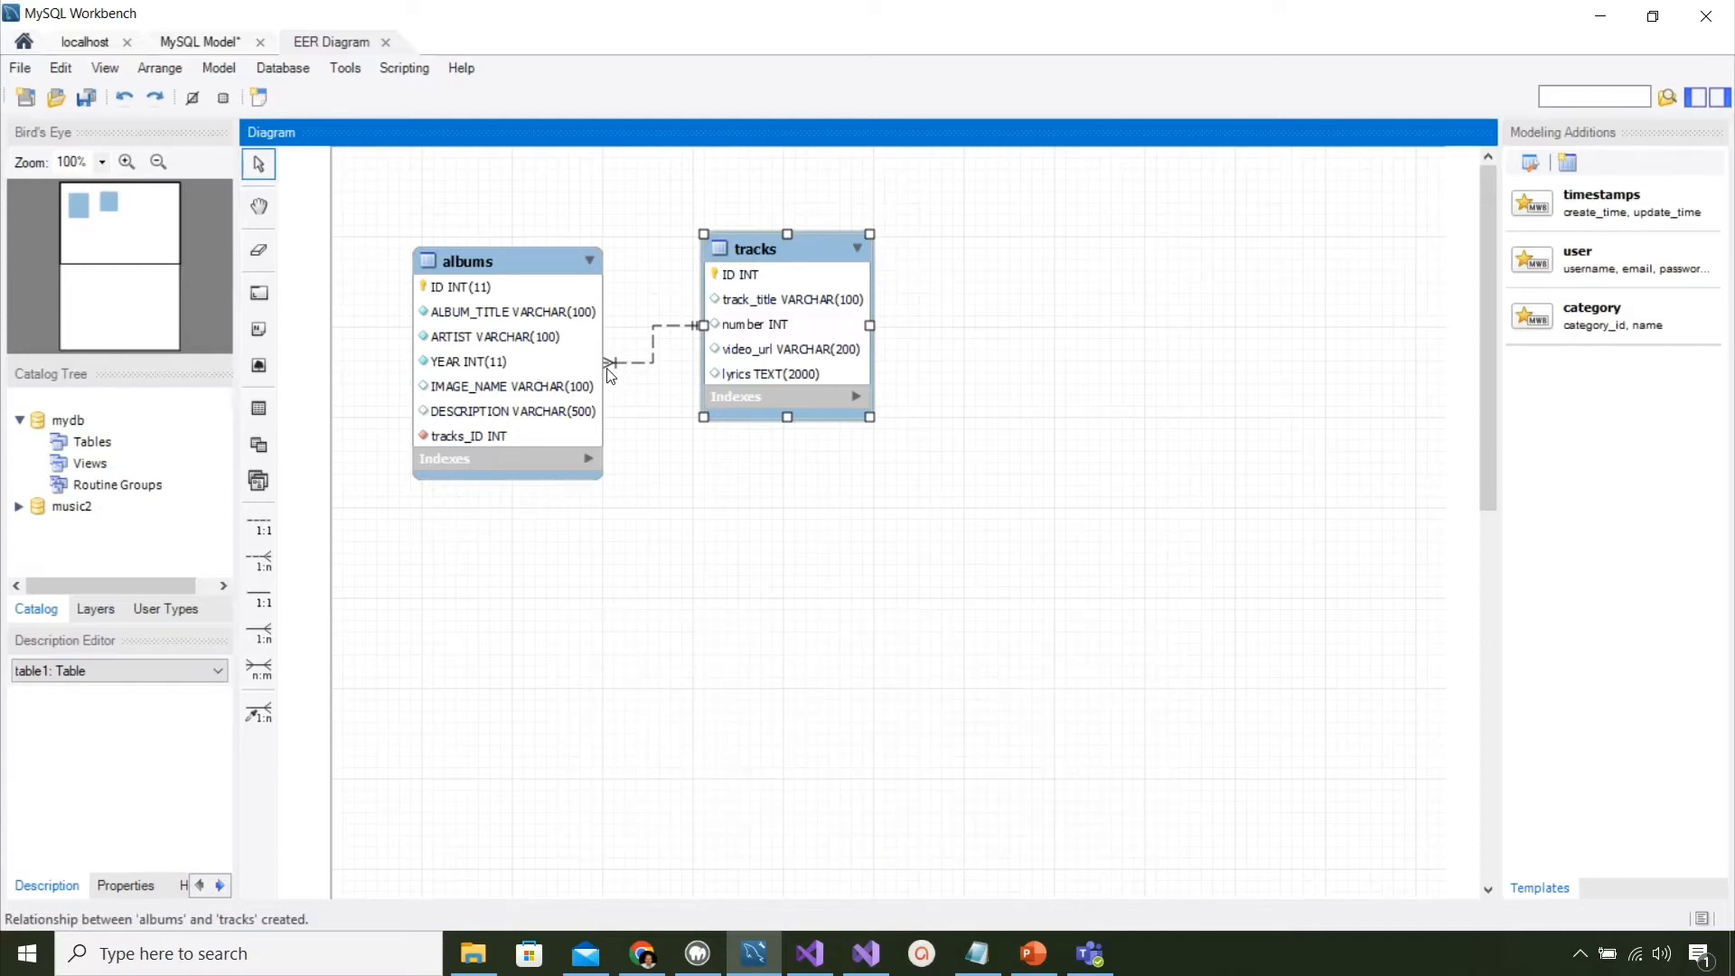
Step: Delete the relationship between albums and tracks together with its foreign key column
{"action": "left_click", "coordinate": [651, 346]}
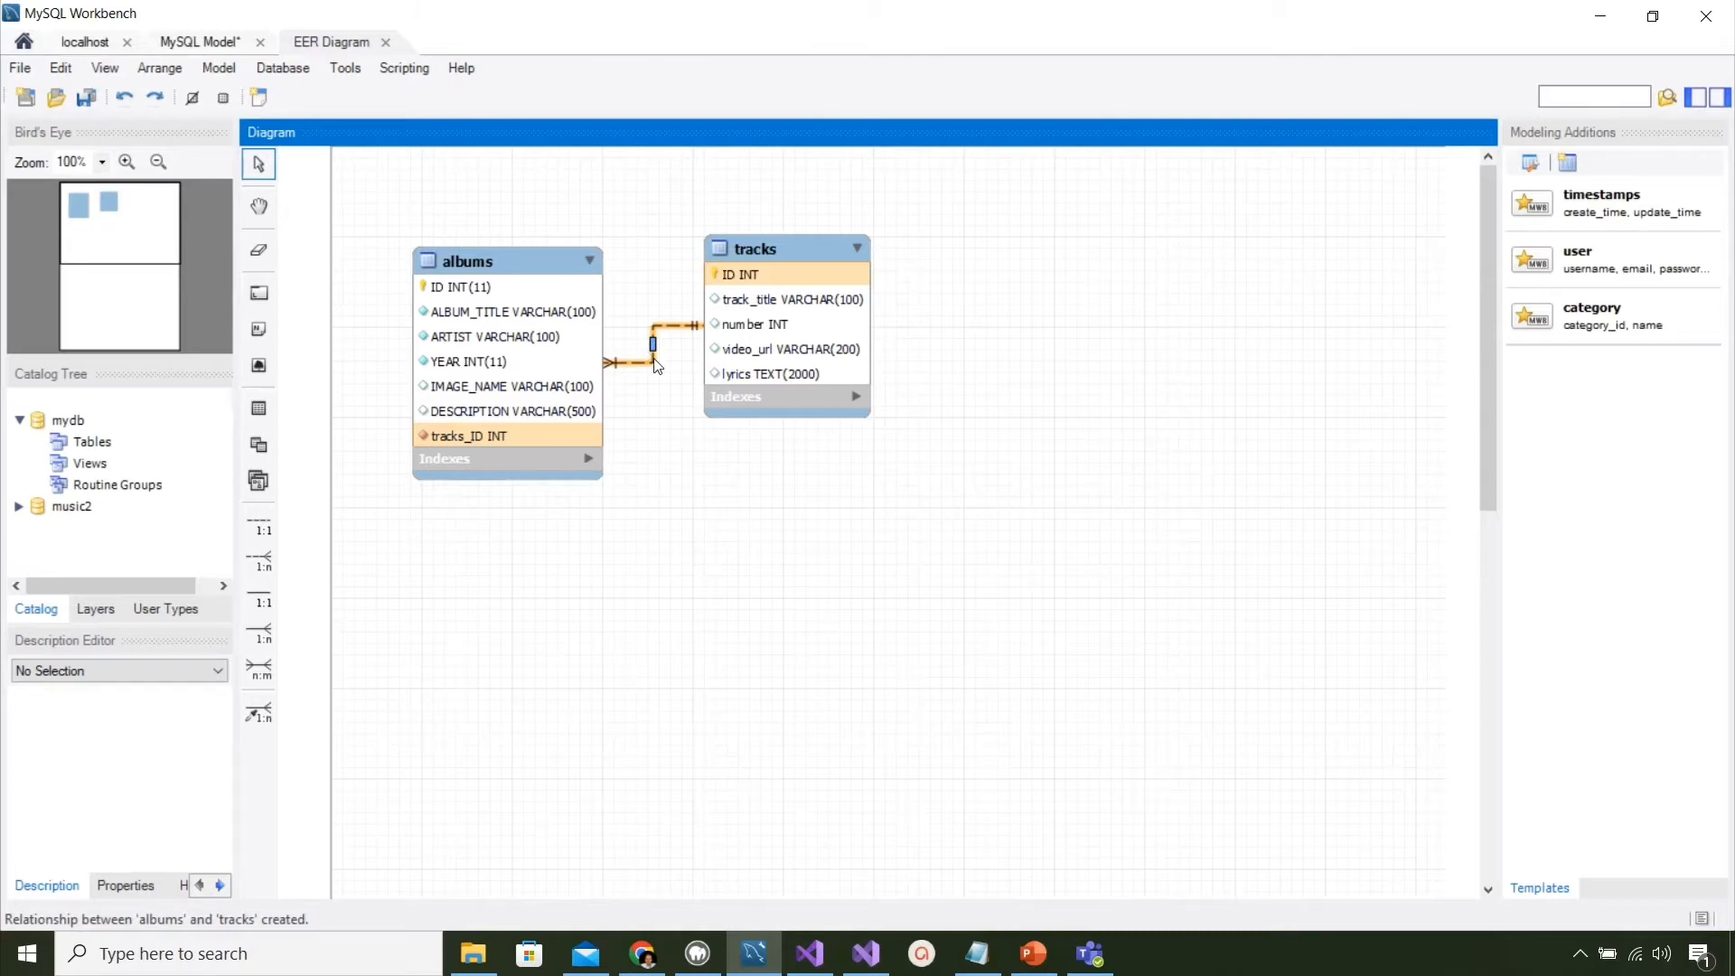
{"action": "right_click", "coordinate": [657, 366]}
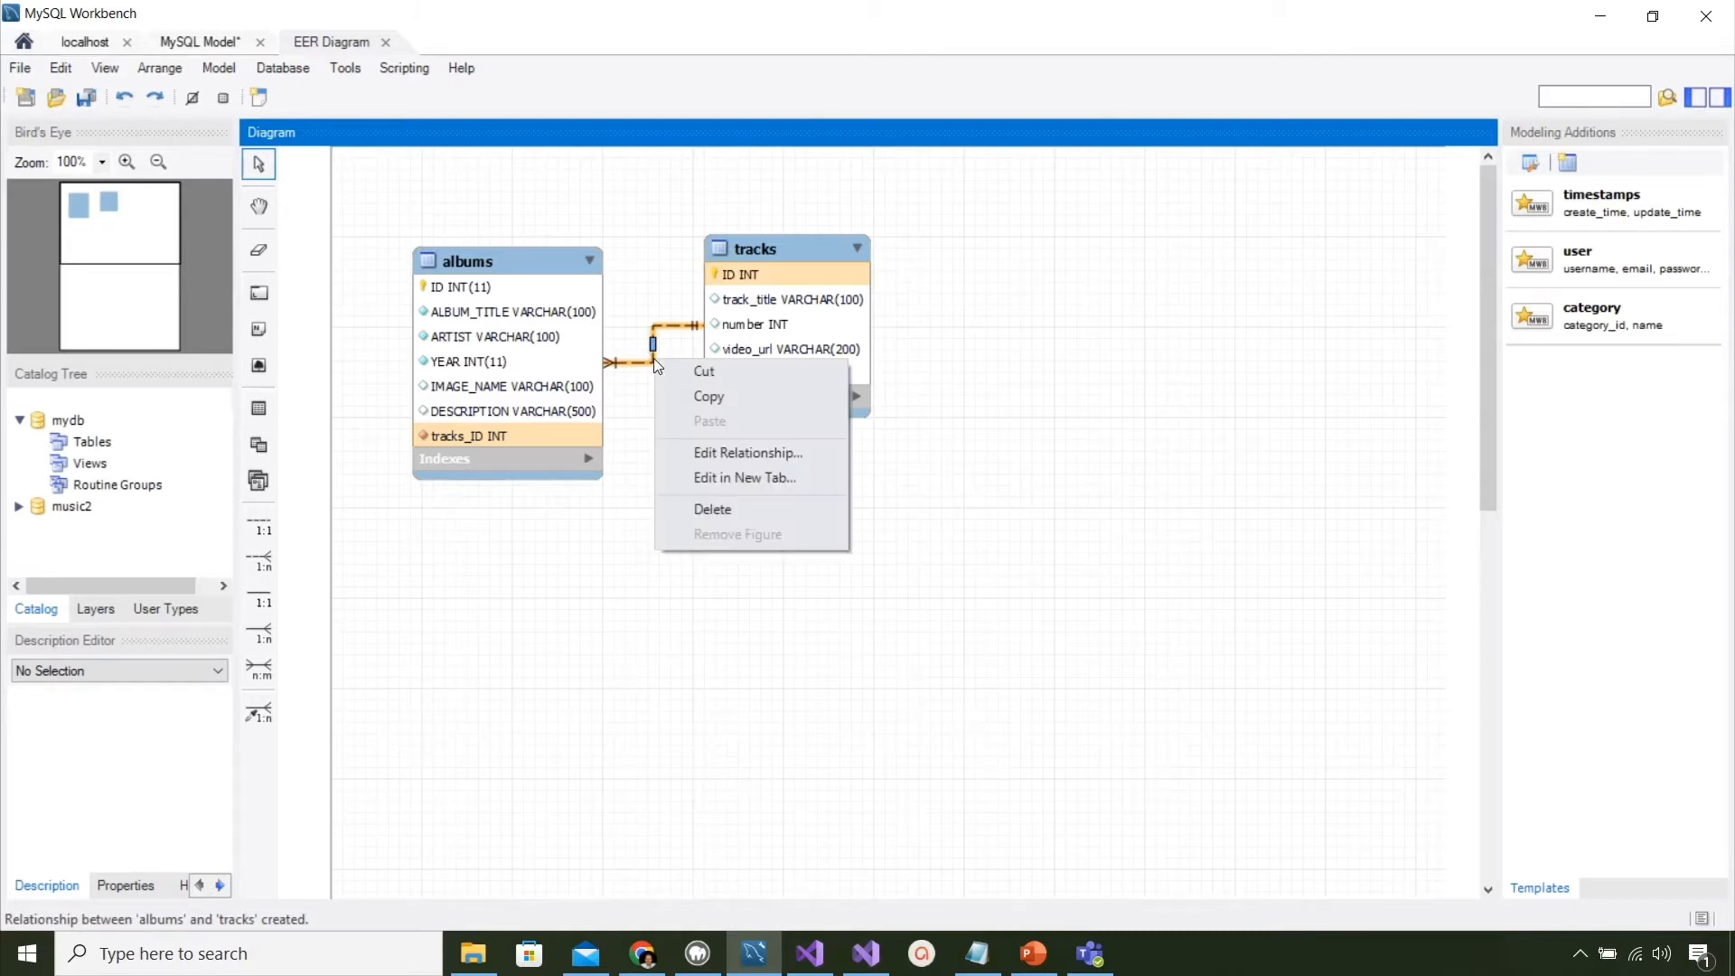
{"action": "left_click", "coordinate": [730, 506]}
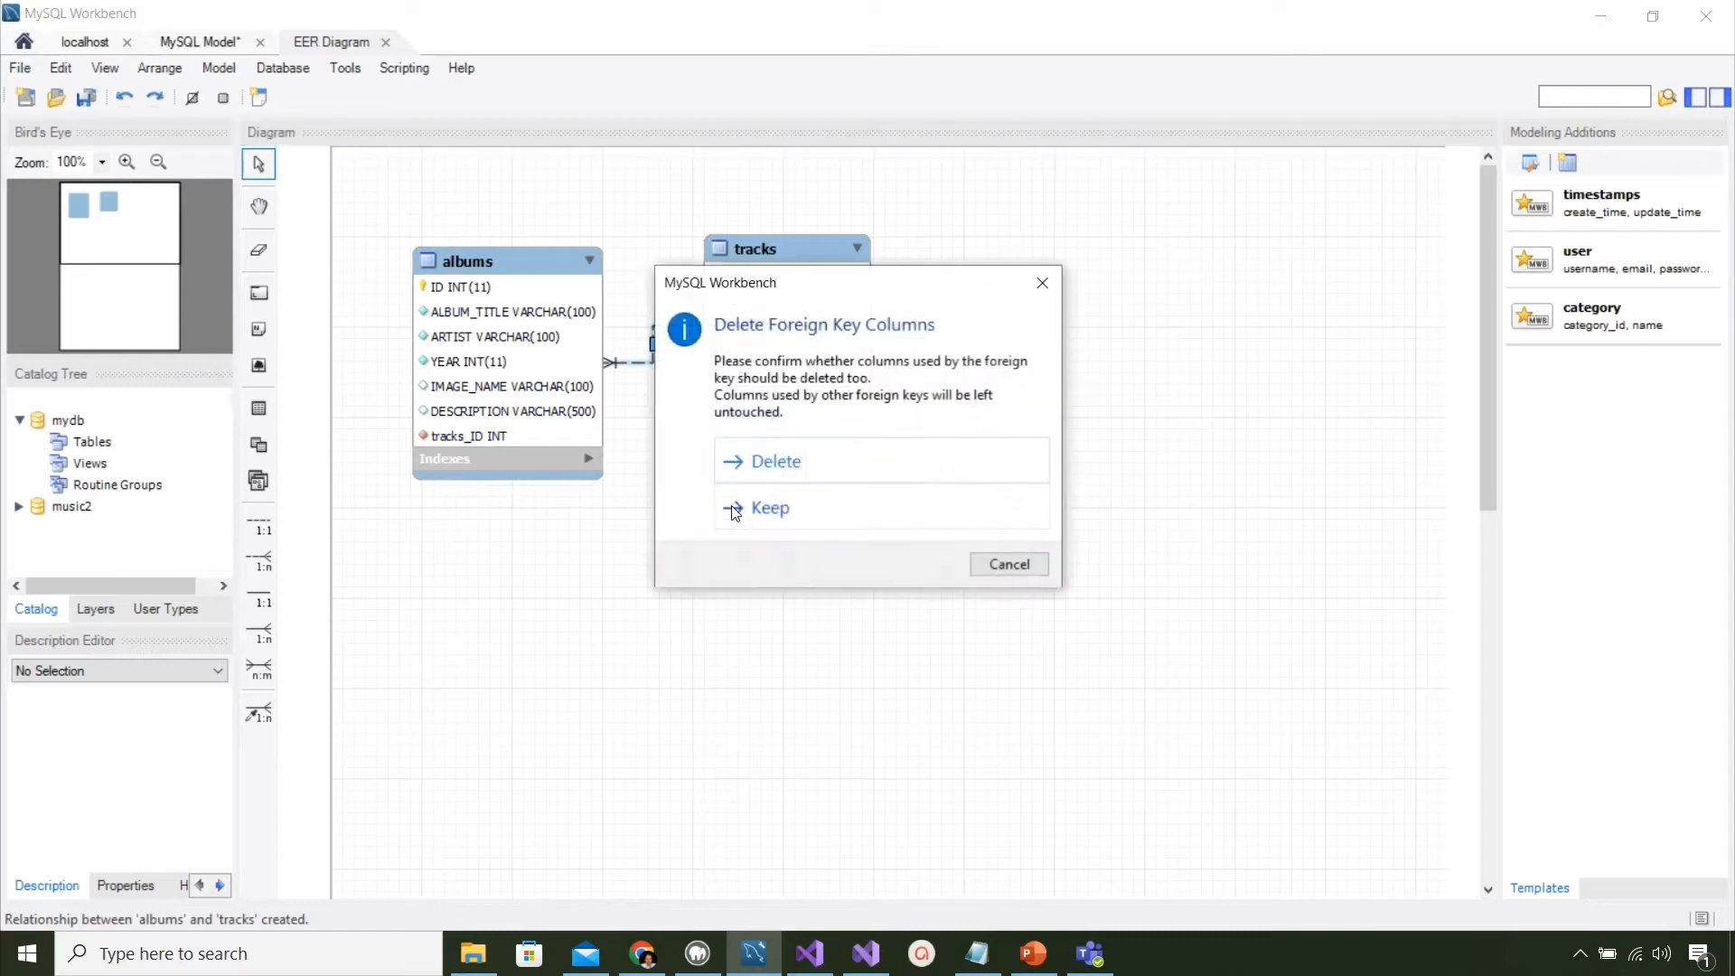
{"action": "left_click", "coordinate": [775, 463]}
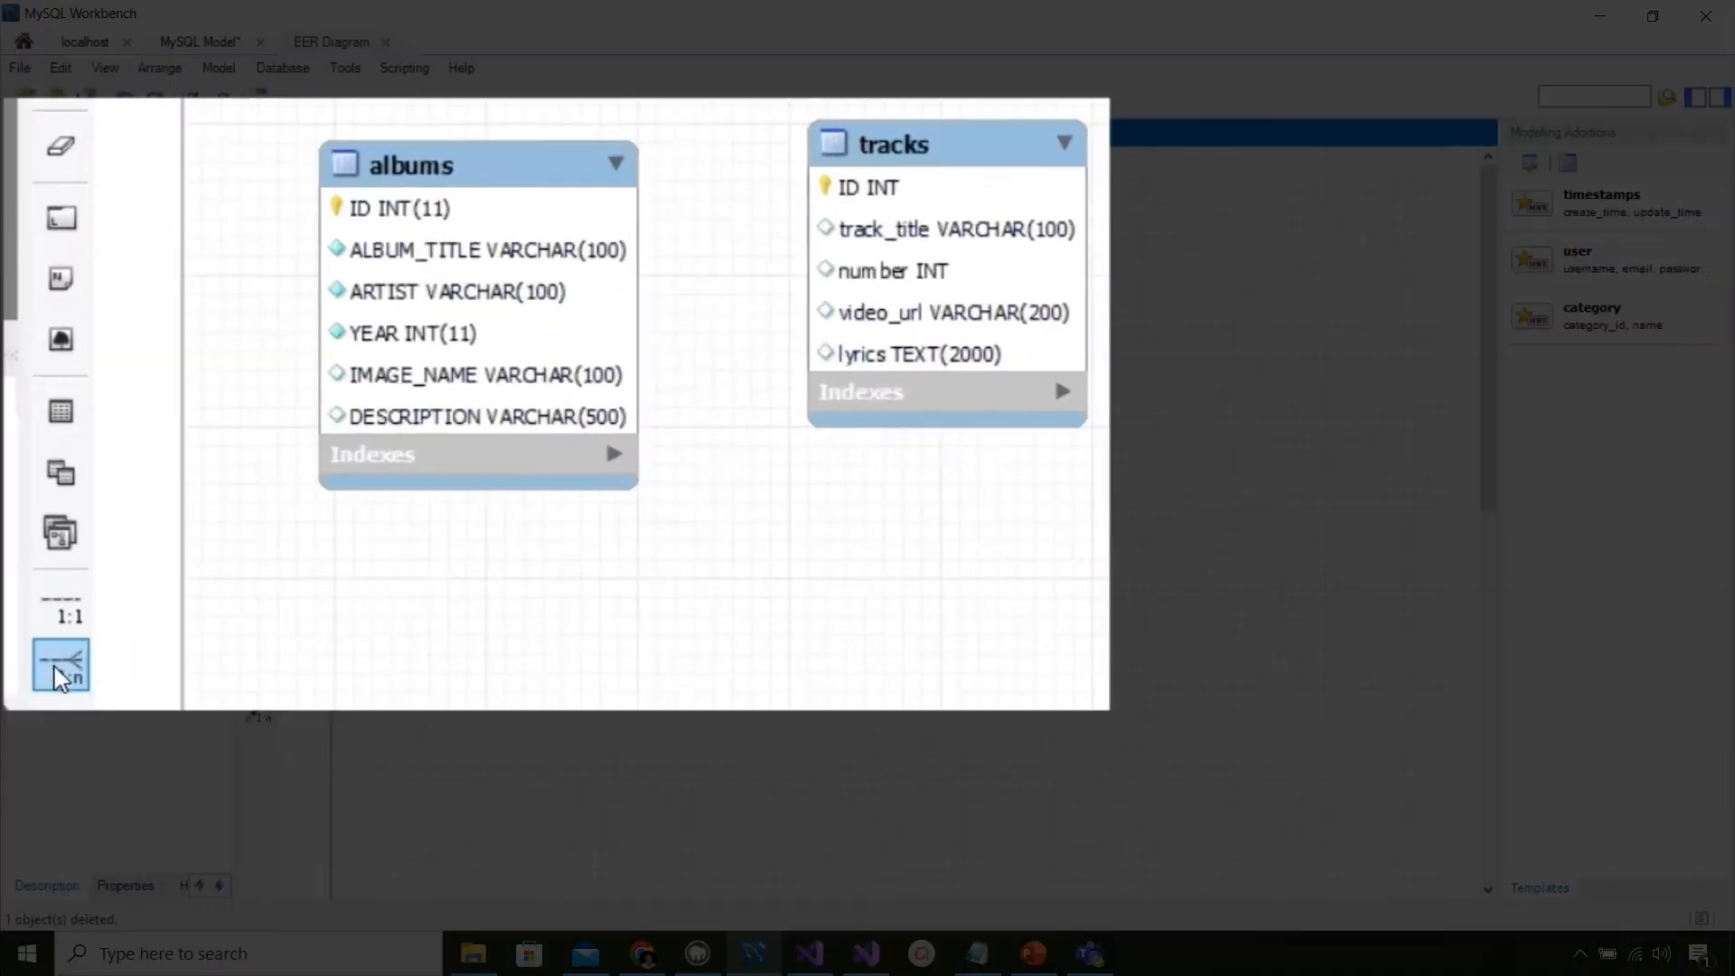
Step: Create a one-to-many non-identifying relationship with tracks receiving the foreign key and albums as the referenced table, and reposition tracks slightly lower in the diagram
{"action": "left_click", "coordinate": [259, 560]}
{"action": "left_click", "coordinate": [903, 219]}
{"action": "left_click", "coordinate": [519, 283]}
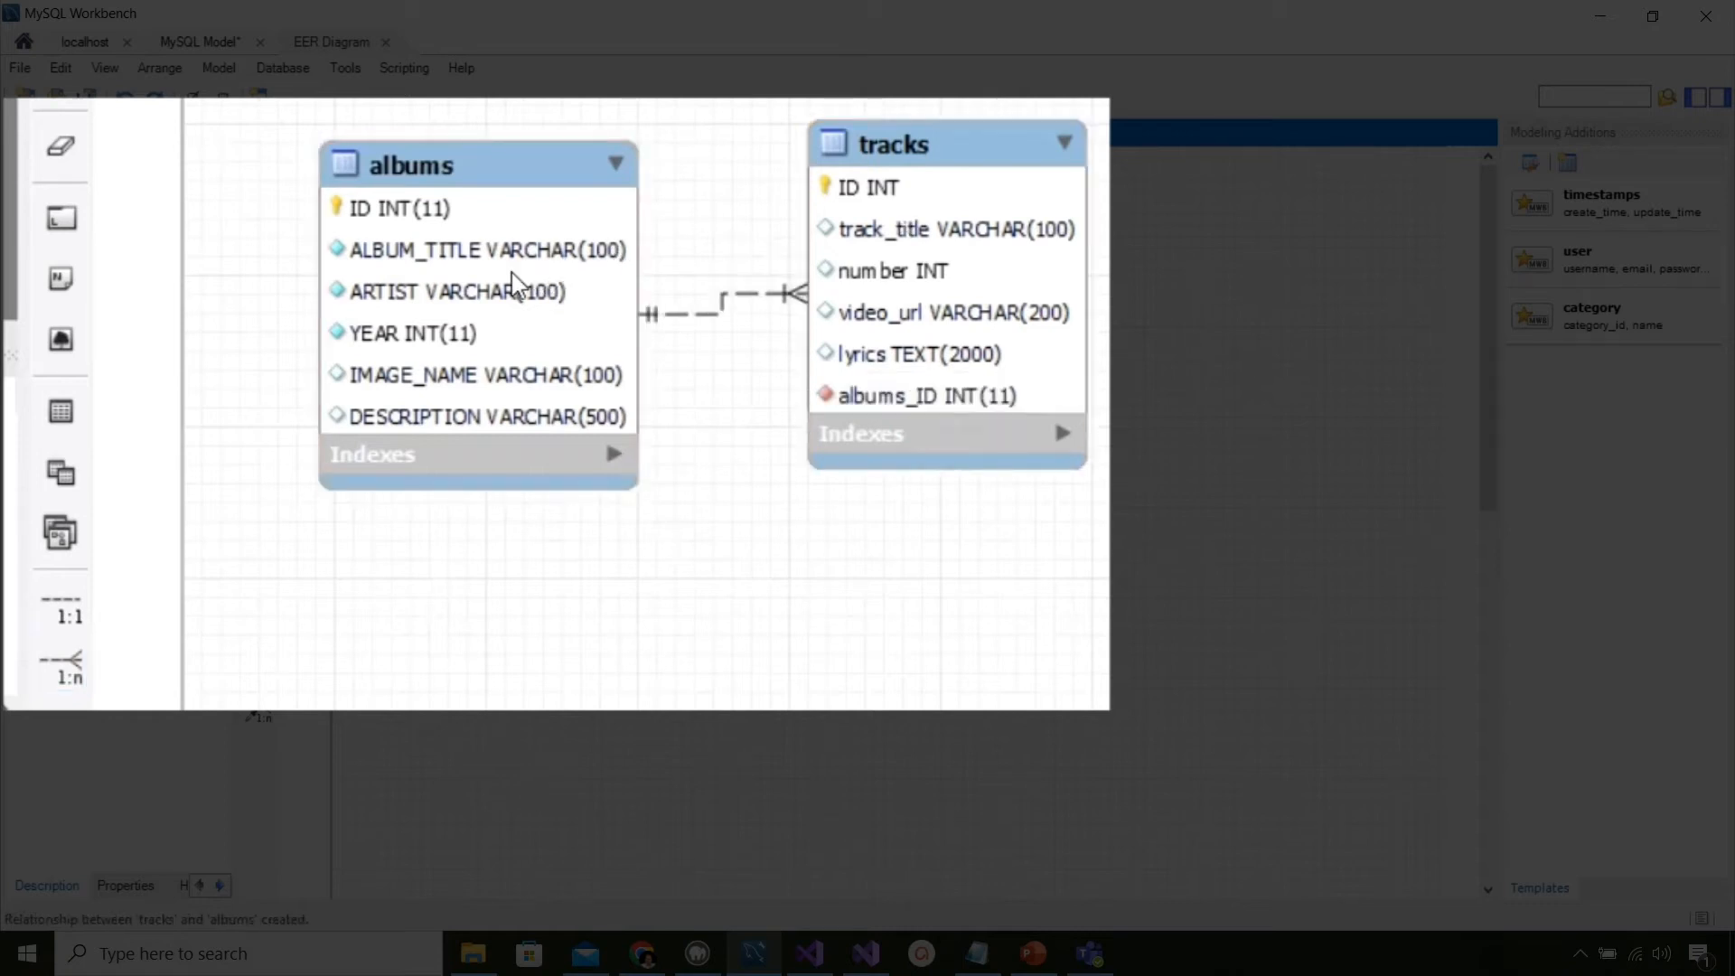
{"action": "left_click_drag", "start_coordinate": [920, 167], "coordinate": [901, 288]}
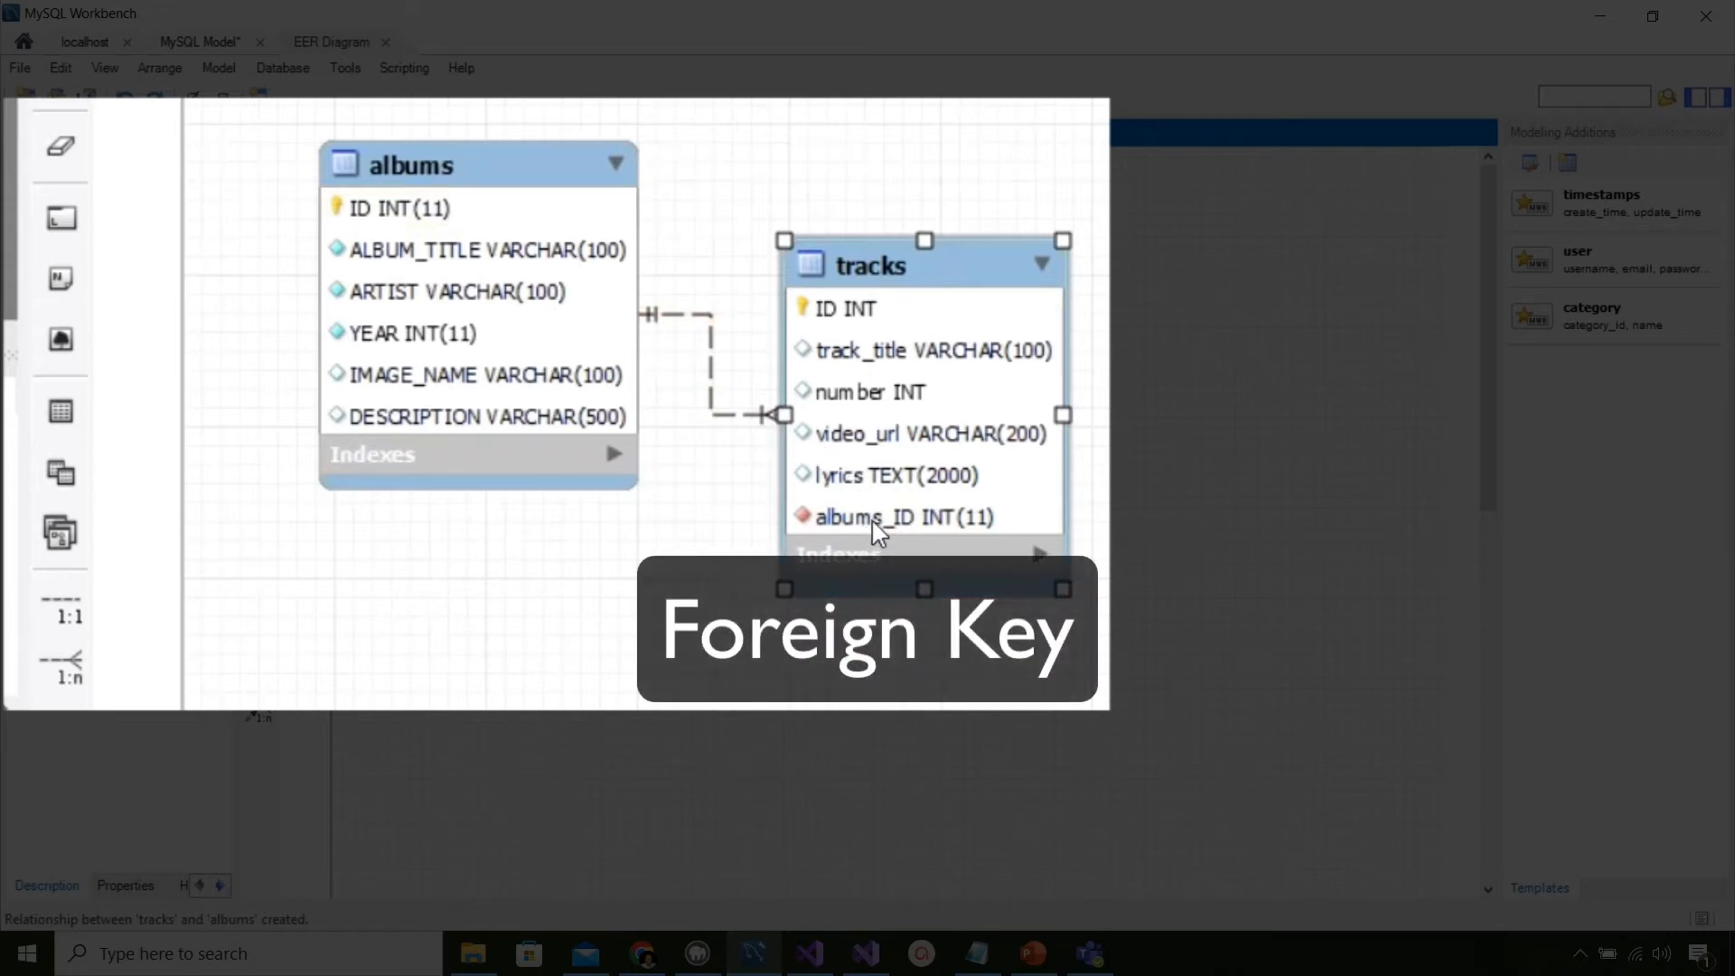
{"action": "left_click", "coordinate": [745, 418]}
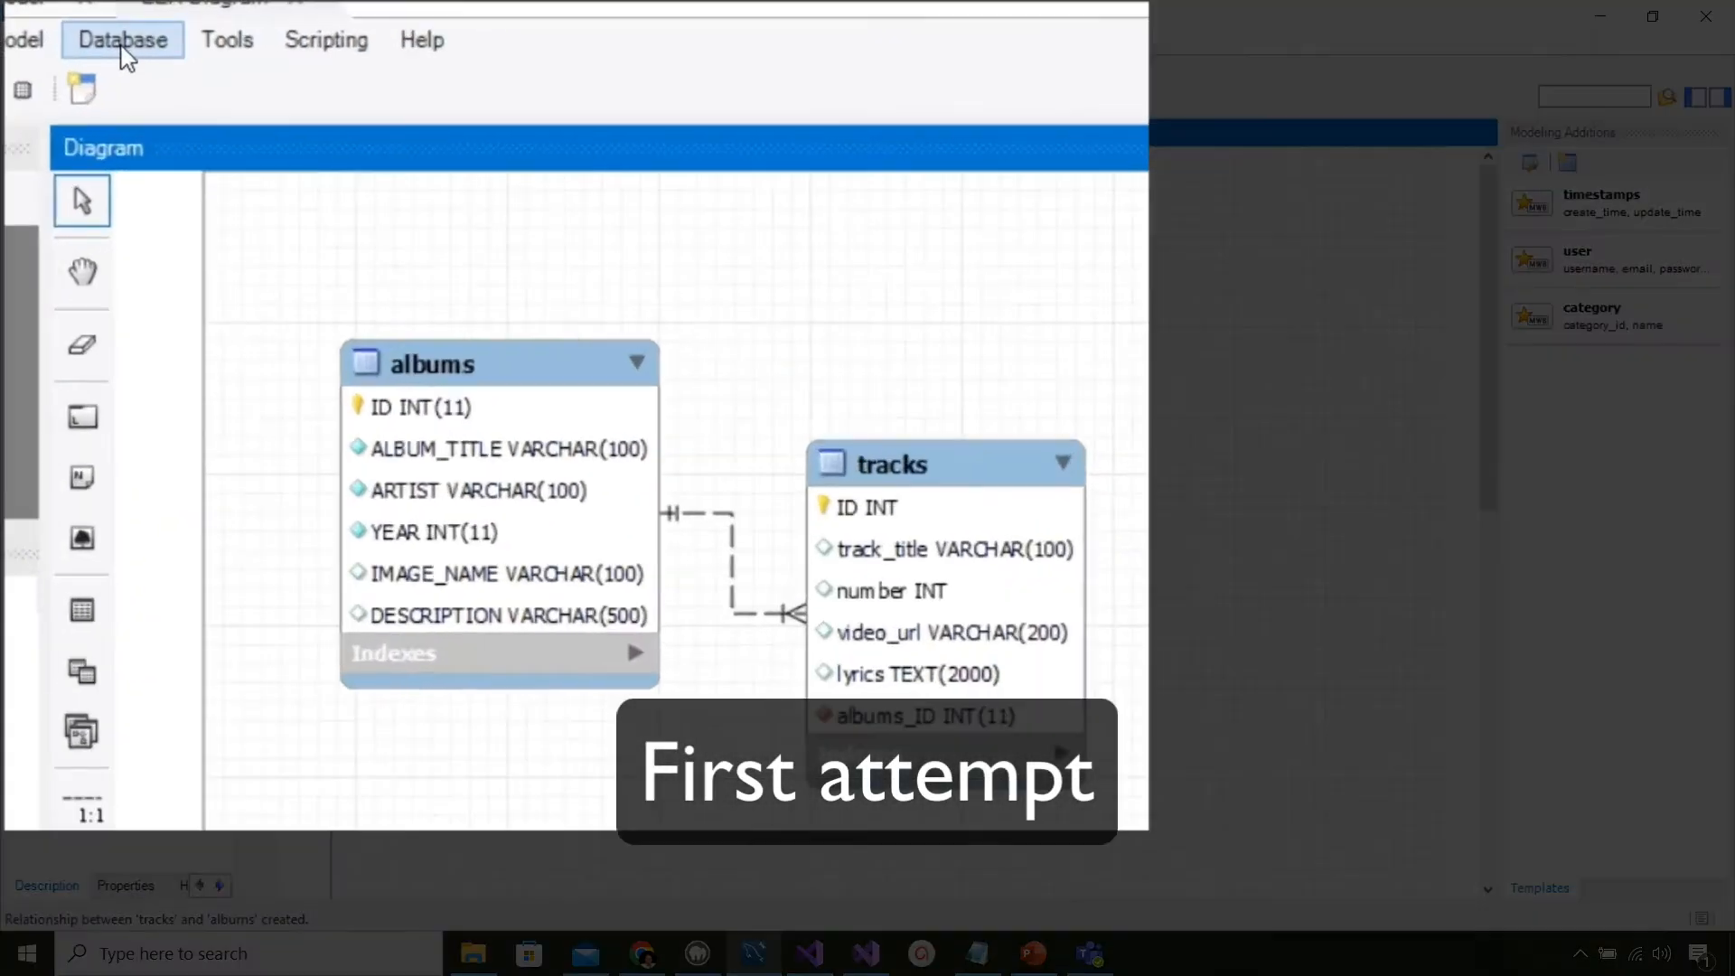
Step: Start synchronizing the model with the database using the default connection and sync options, and enter the MySQL server password
{"action": "left_click", "coordinate": [283, 69]}
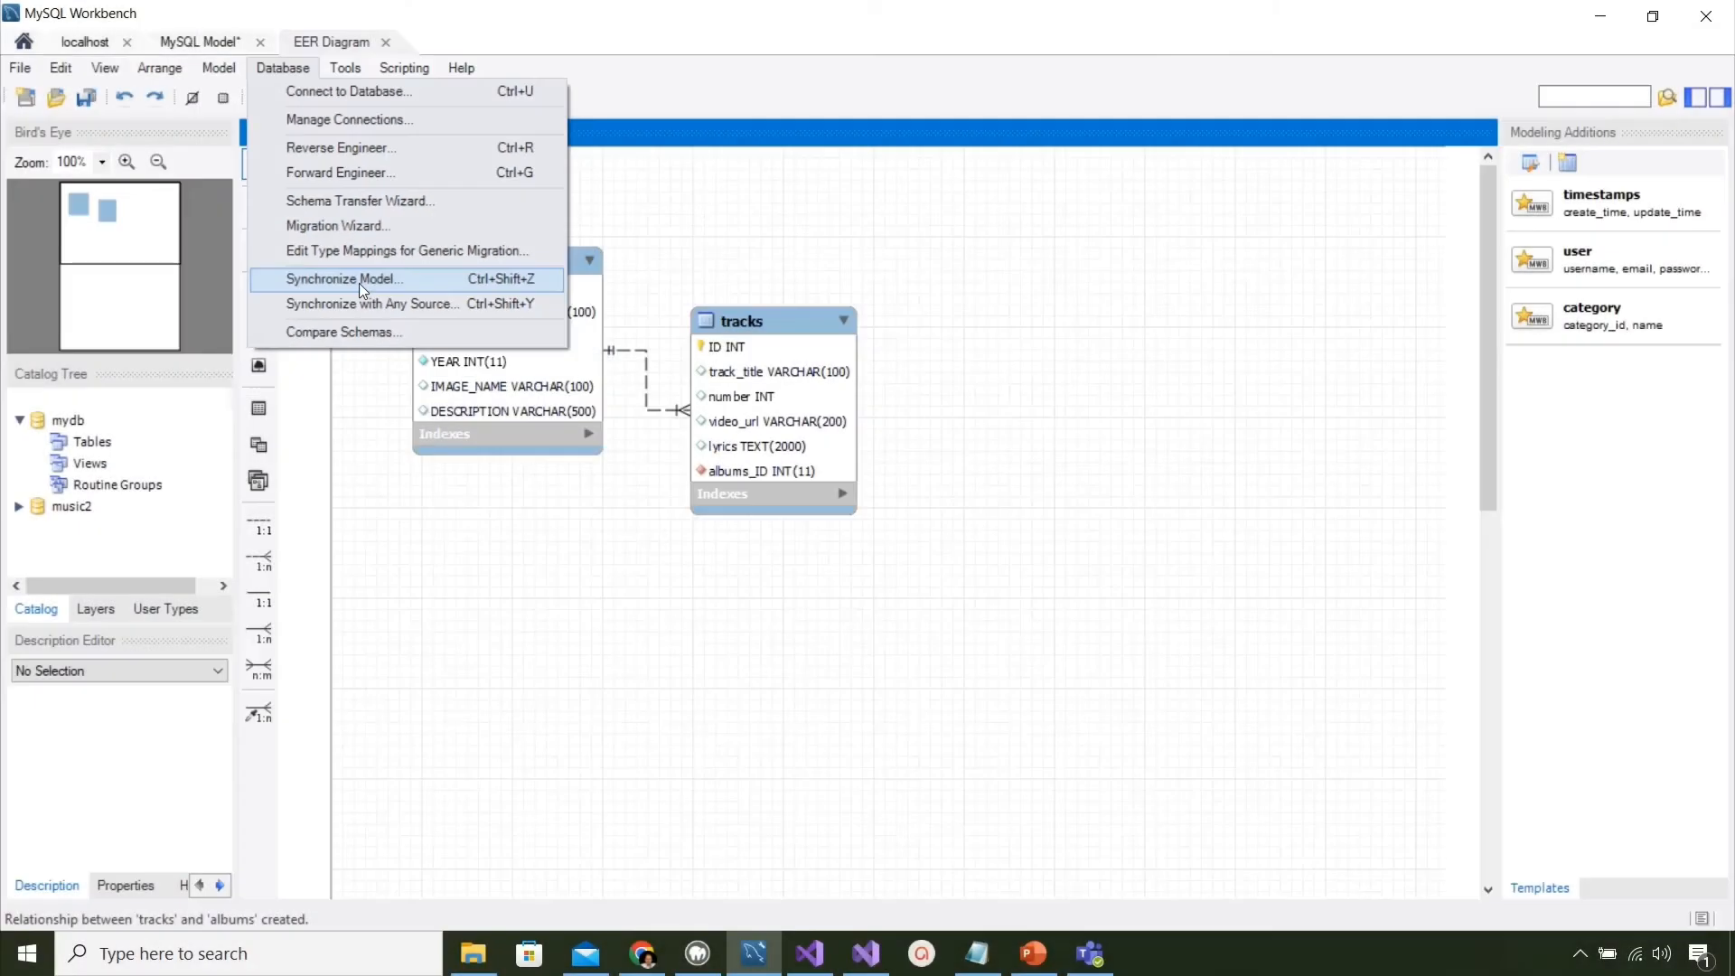
{"action": "left_click", "coordinate": [360, 284]}
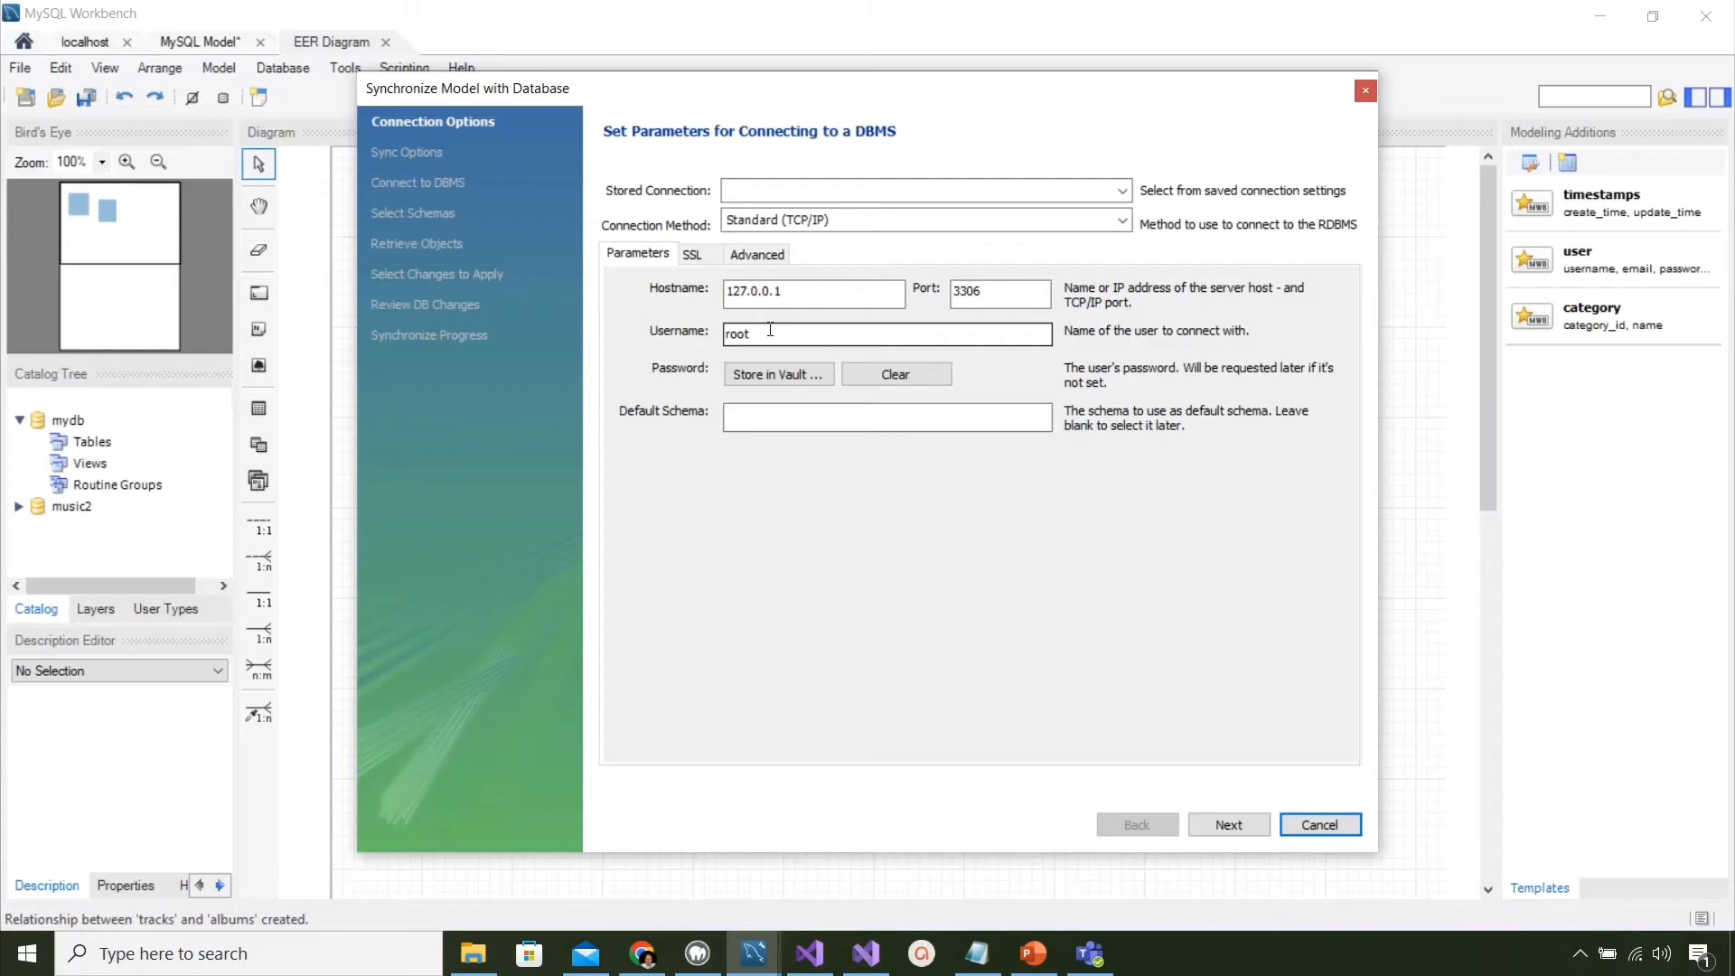
{"action": "left_click", "coordinate": [1222, 824]}
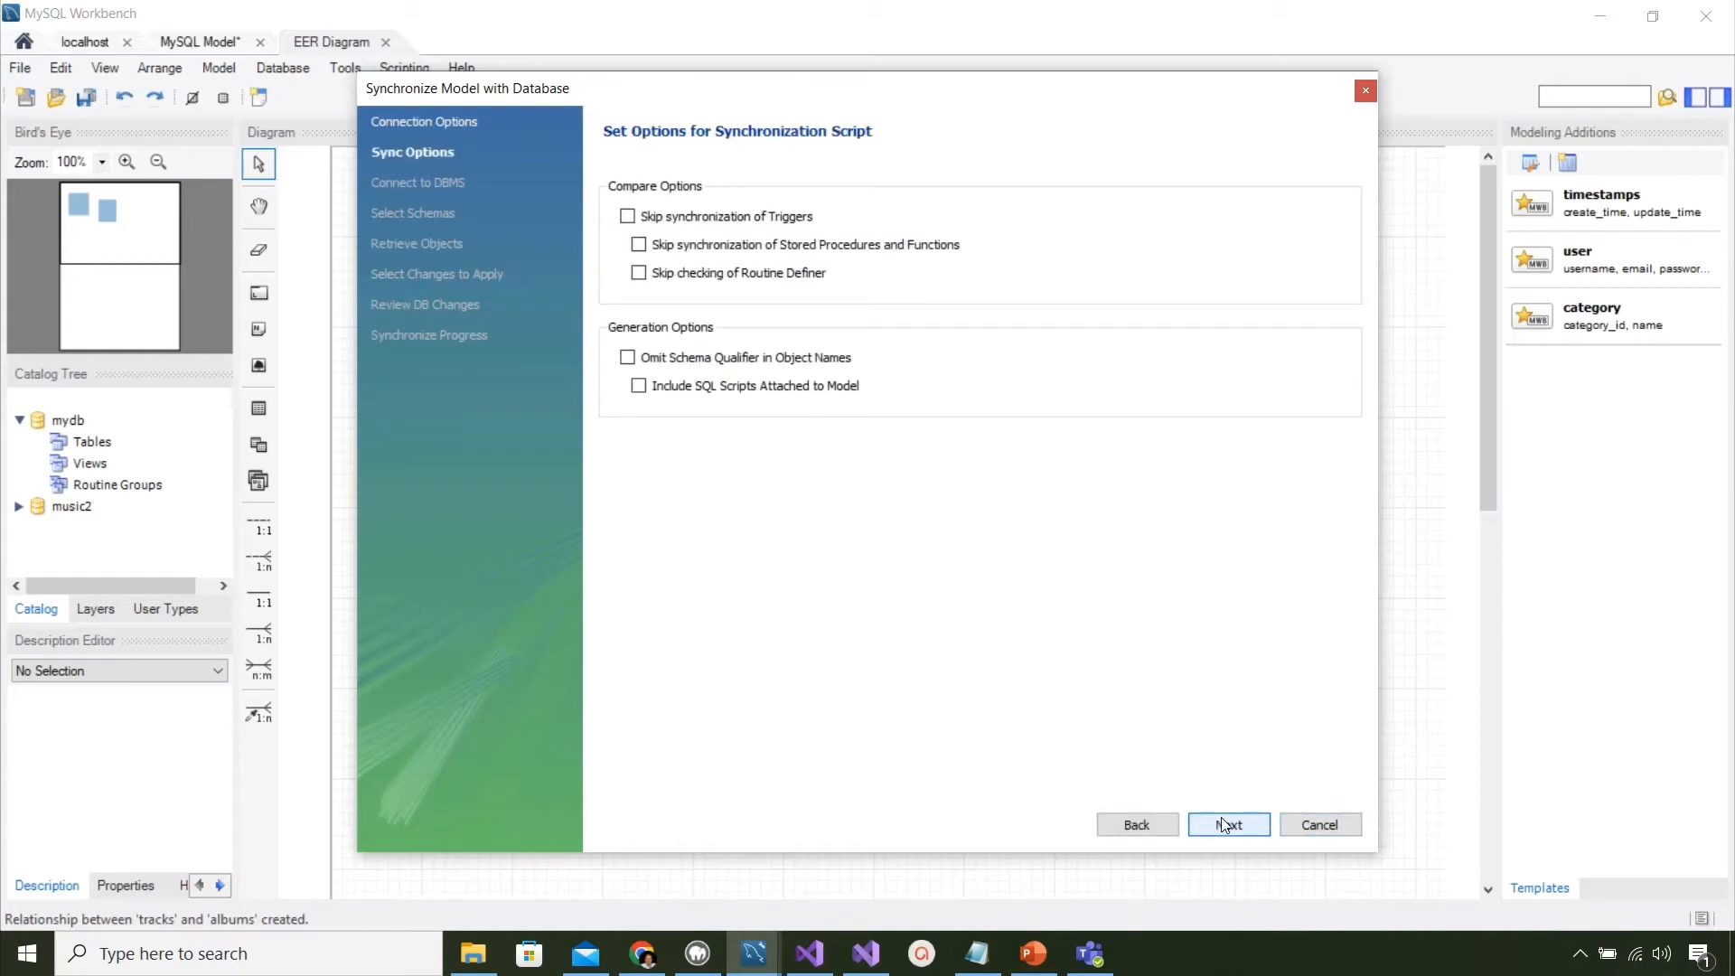
{"action": "left_click", "coordinate": [1224, 825]}
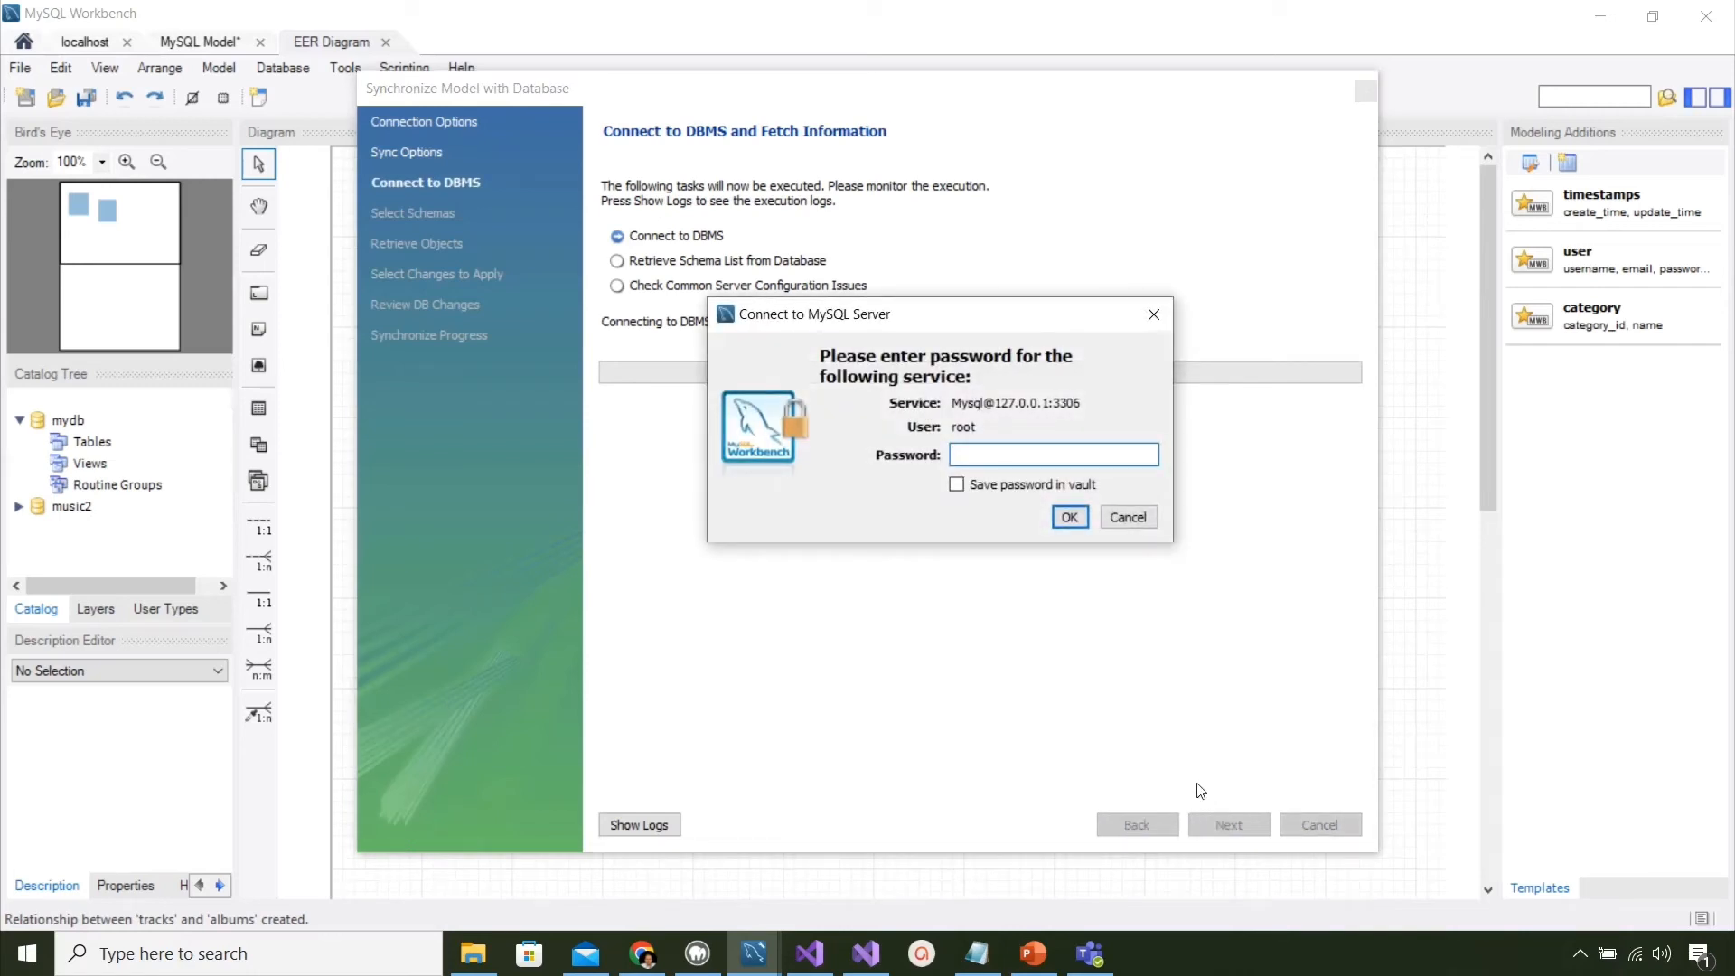
{"action": "type", "text": "****"}
{"action": "left_click", "coordinate": [1075, 517]}
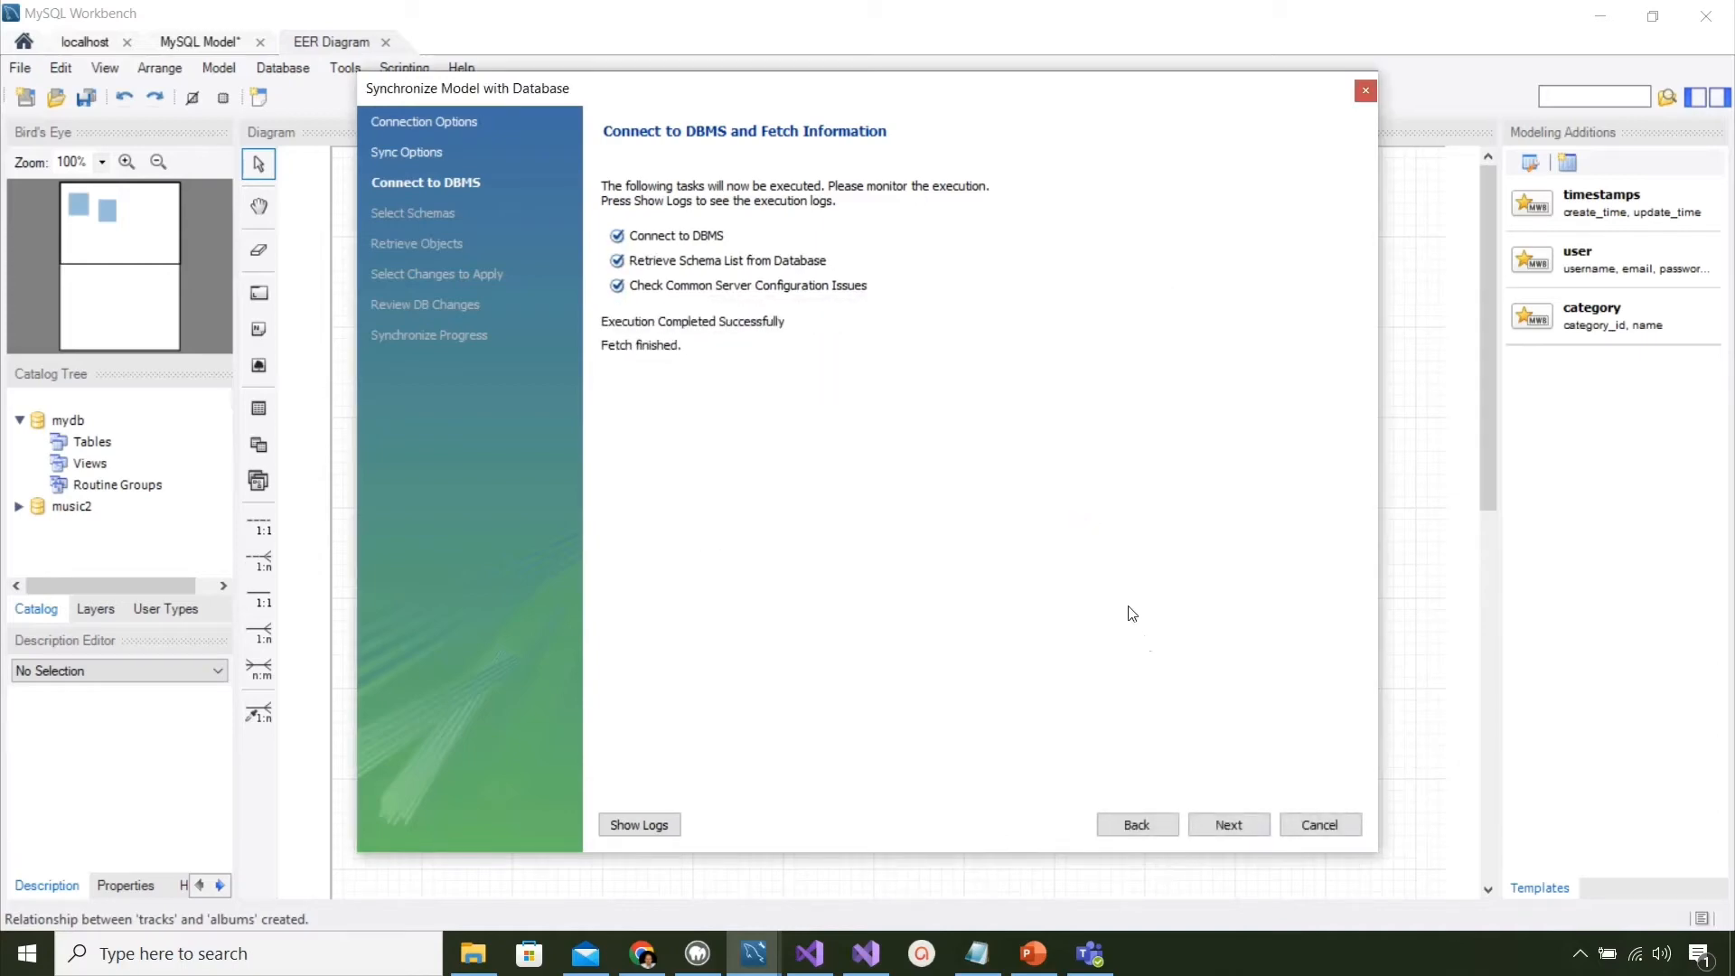
Step: Keep only the music2 schema selected for synchronization and retrieve its objects to reach the model and database differences
{"action": "left_click", "coordinate": [1225, 825]}
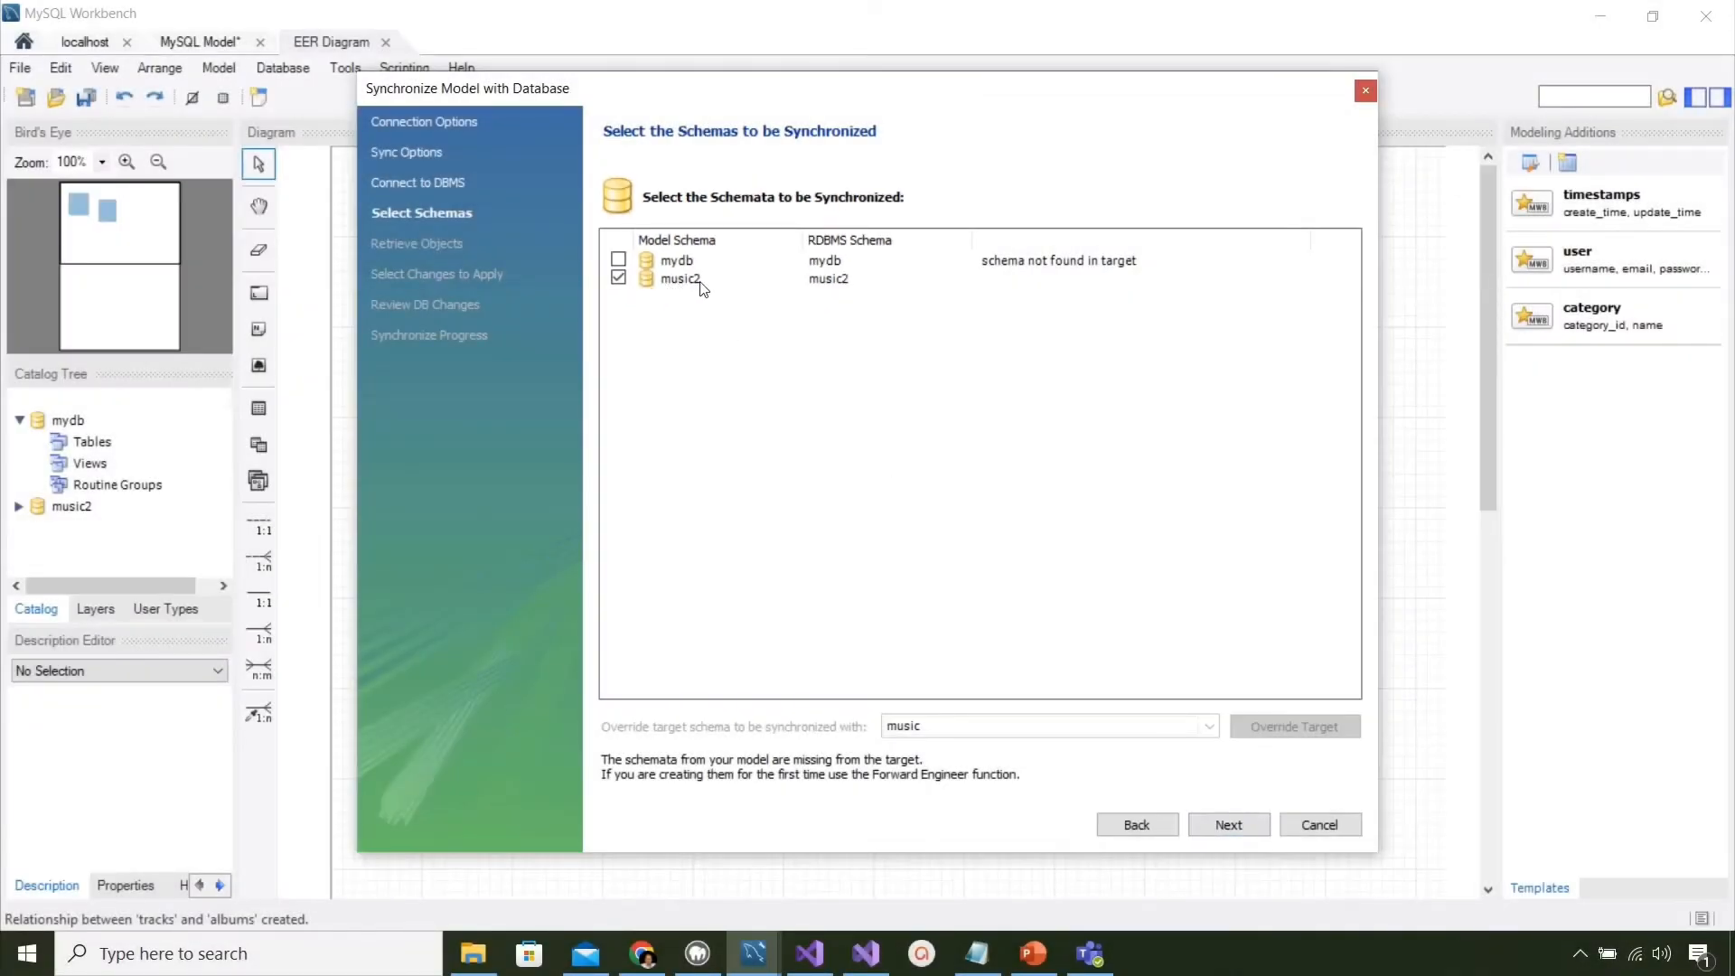
{"action": "left_click", "coordinate": [1222, 825]}
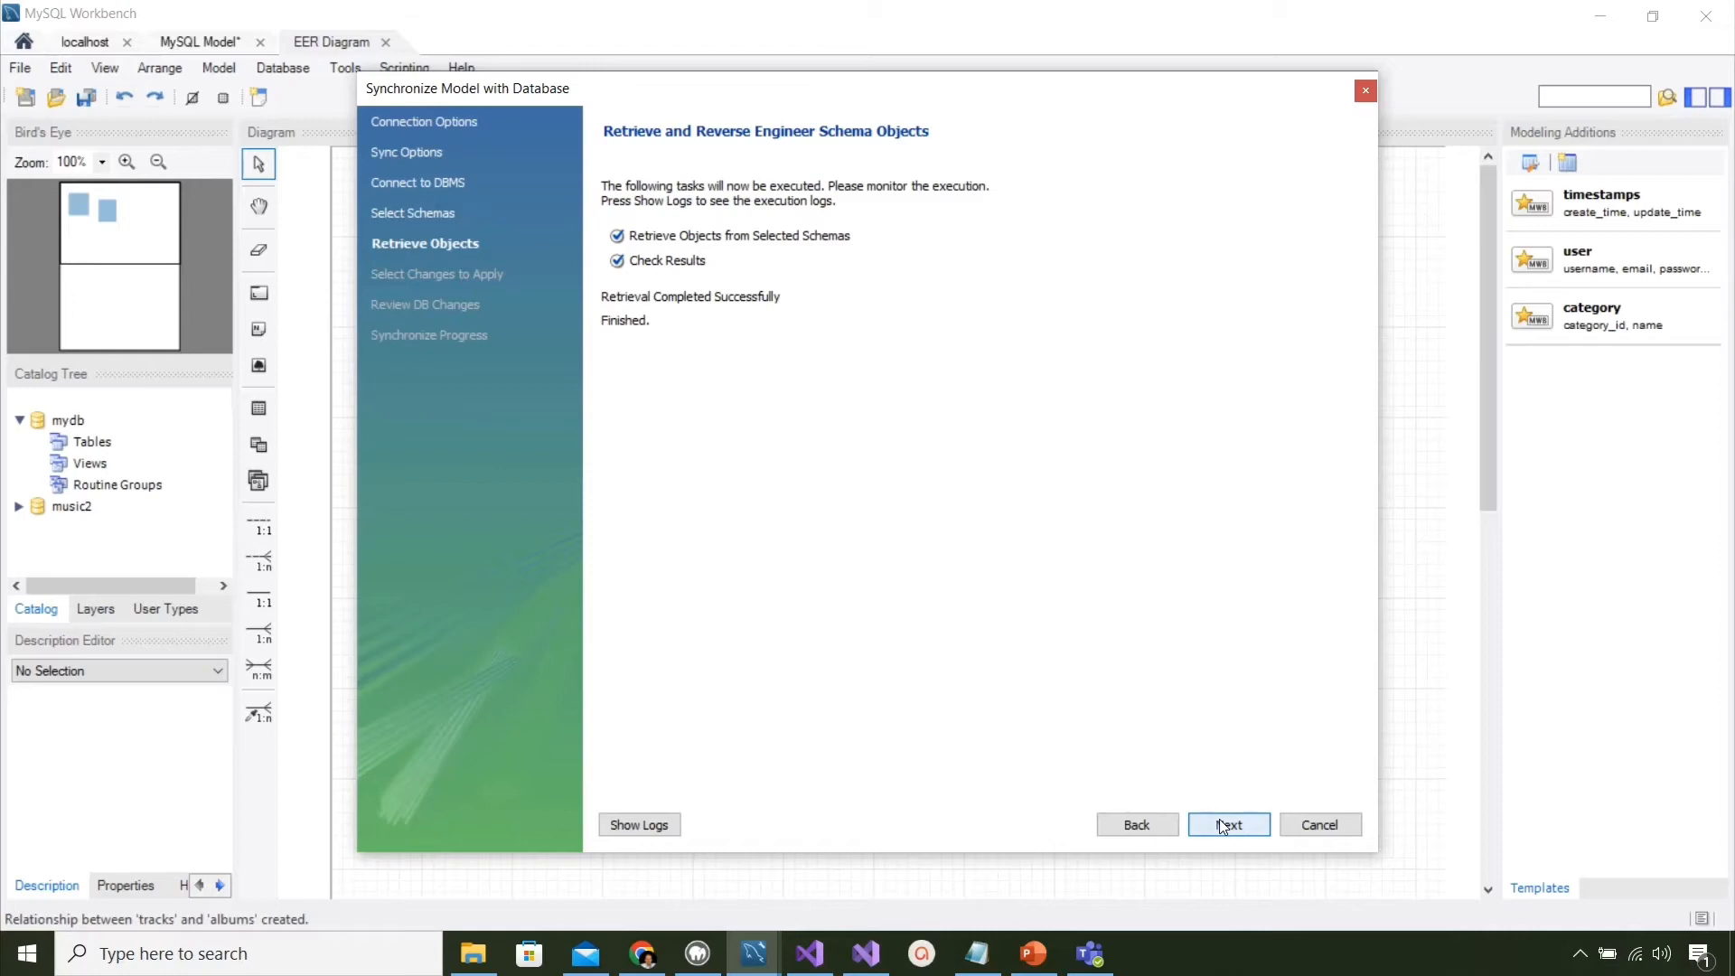
{"action": "left_click", "coordinate": [1220, 824]}
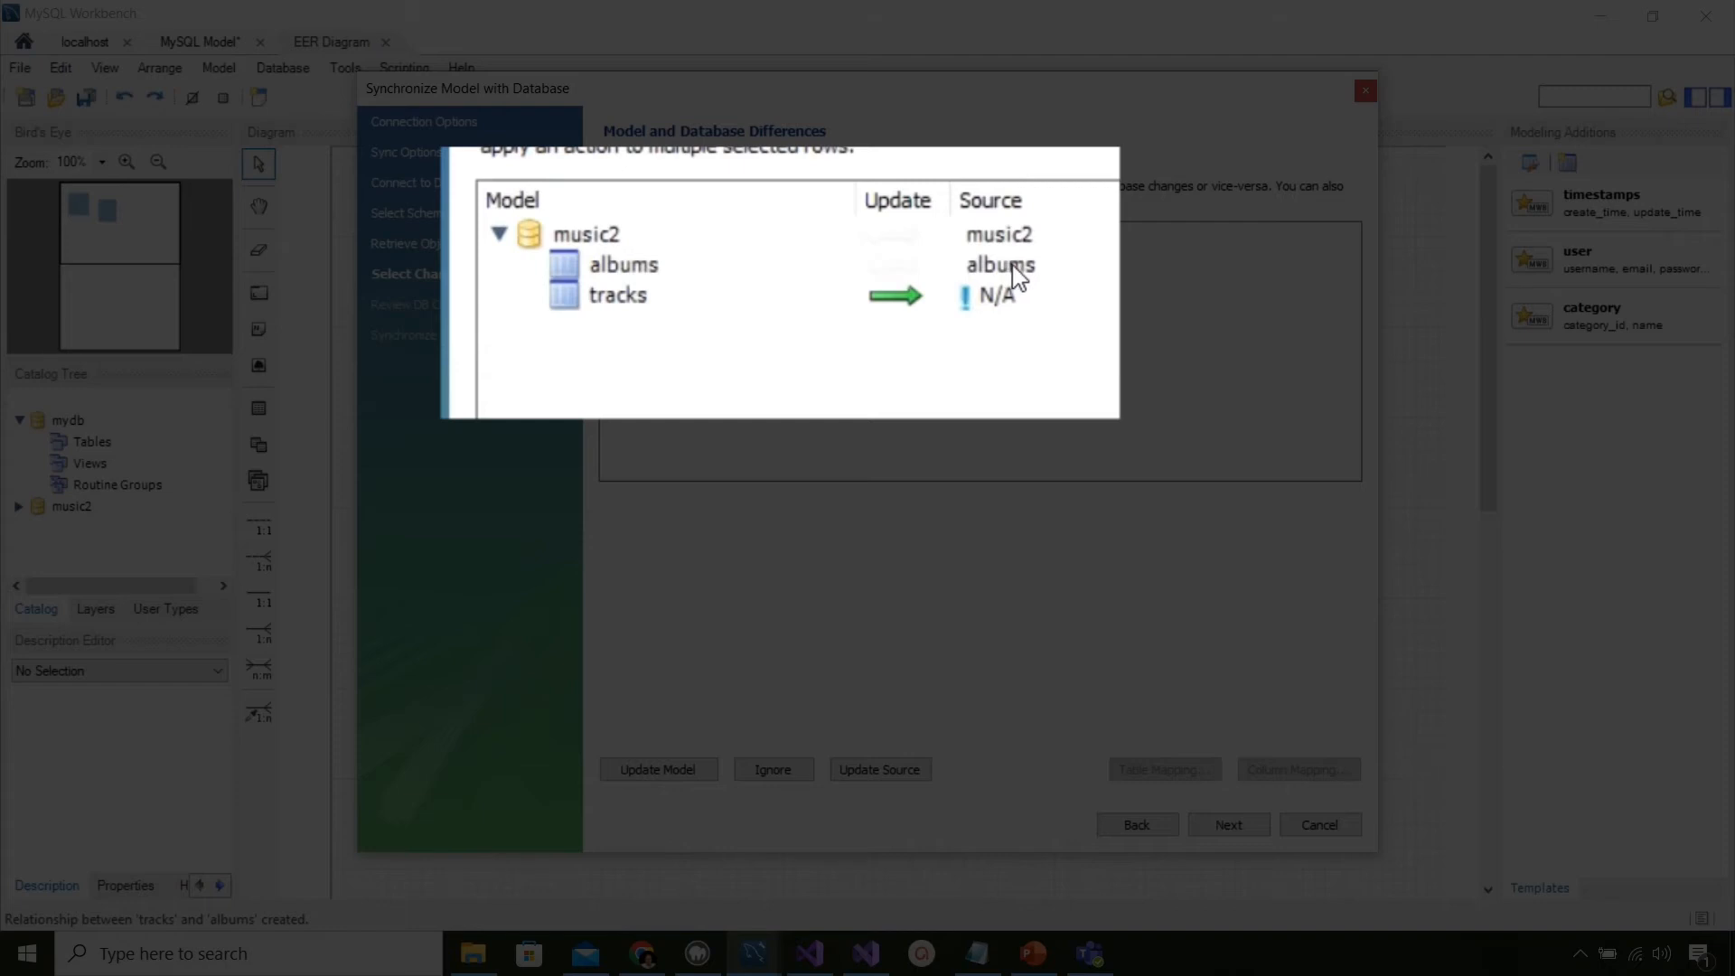
Step: Compare the albums and tracks entries in the differences list and examine the generated CREATE TABLE script for tracks, including its foreign key constraint
{"action": "left_click", "coordinate": [985, 306]}
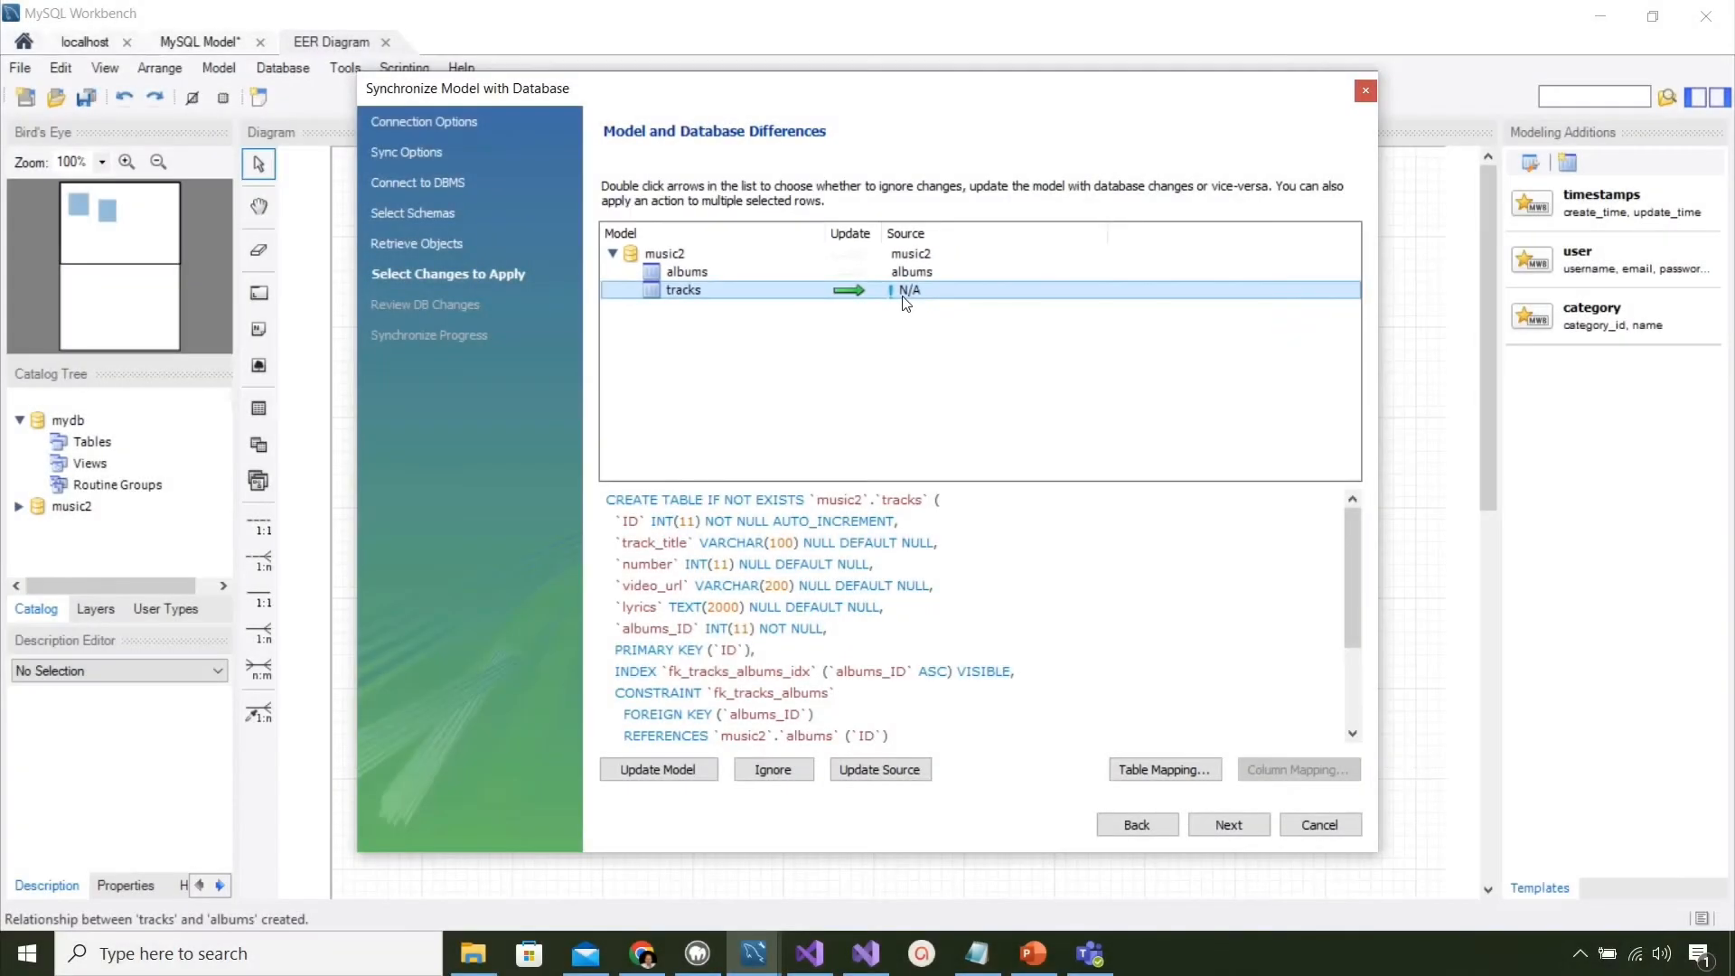
{"action": "left_click", "coordinate": [900, 271]}
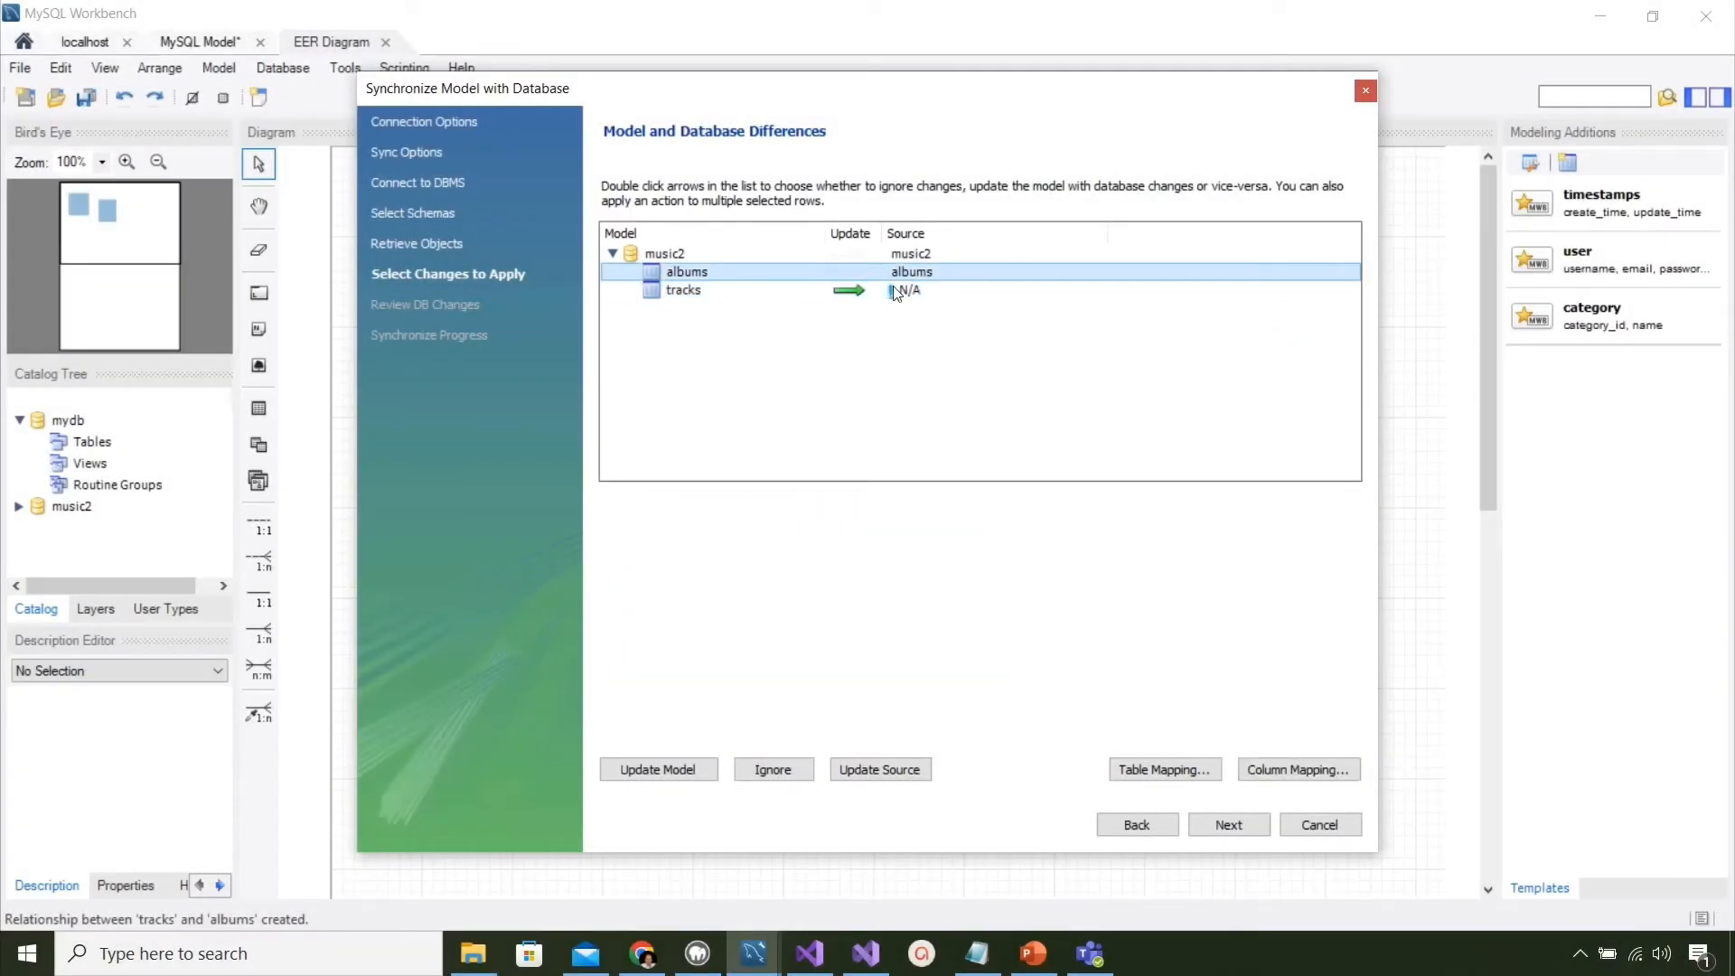
{"action": "left_click", "coordinate": [896, 291]}
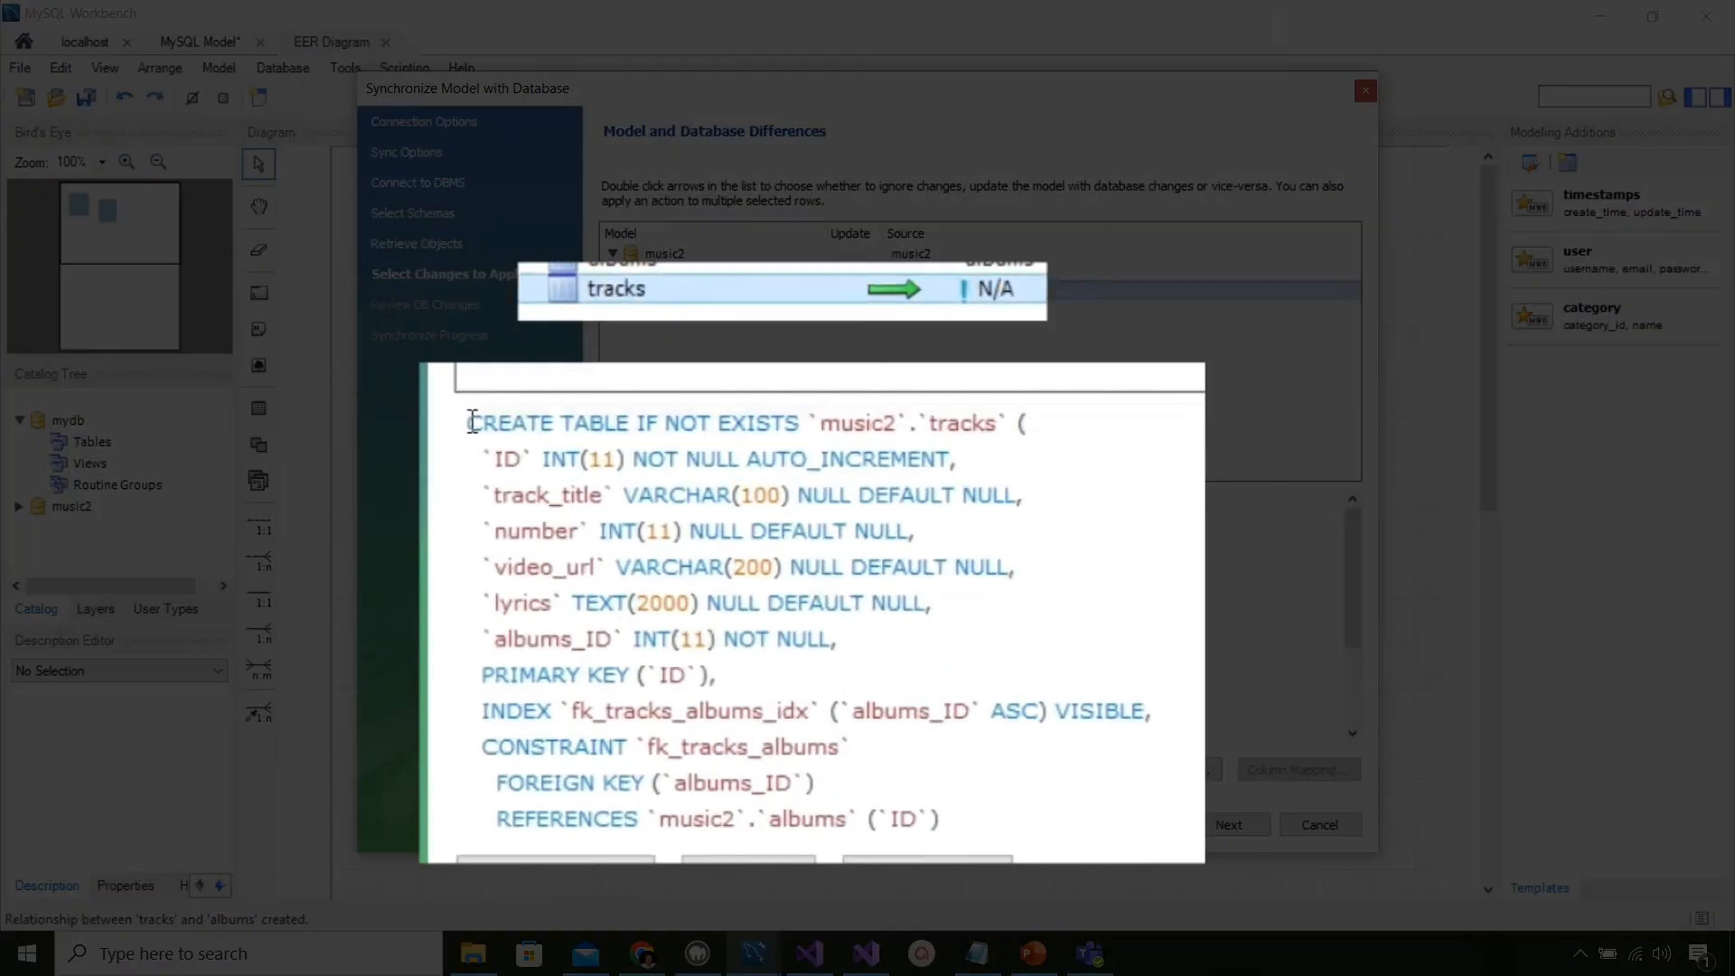
{"action": "left_click_drag", "start_coordinate": [604, 499], "coordinate": [731, 515]}
{"action": "left_click_drag", "start_coordinate": [676, 441], "coordinate": [716, 678]}
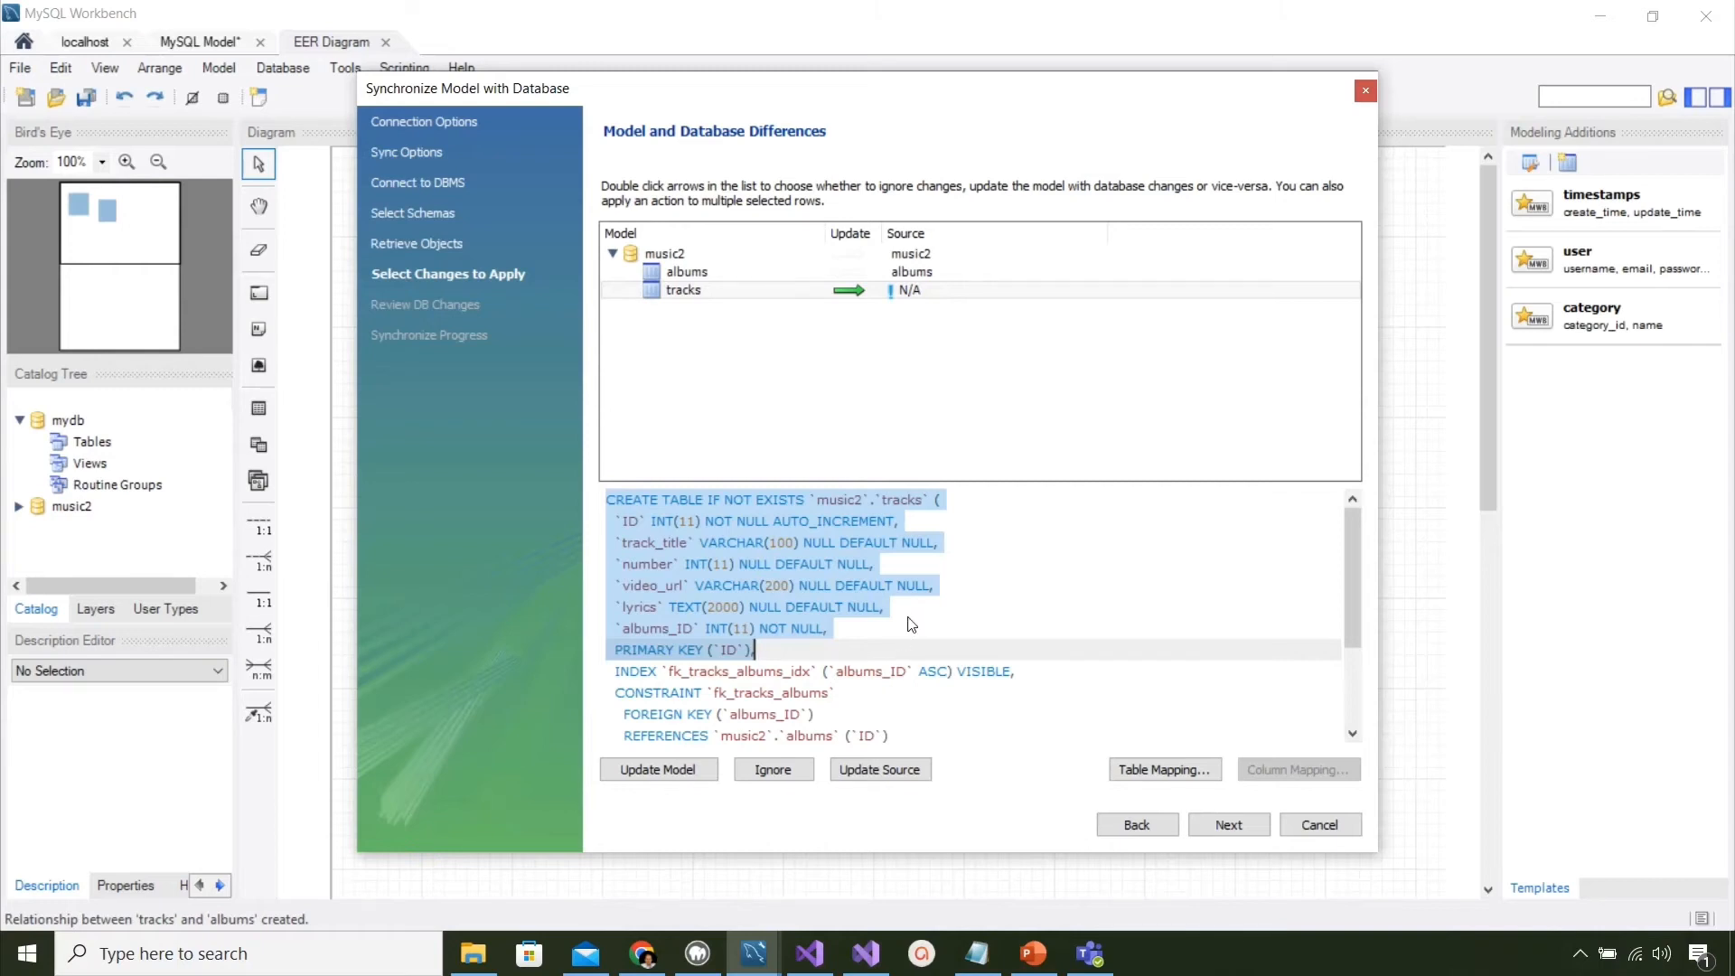
{"action": "scroll", "coordinate": [910, 624], "scroll_direction": "down", "scroll_amount": 1}
{"action": "scroll", "coordinate": [910, 624], "scroll_direction": "down", "scroll_amount": 1}
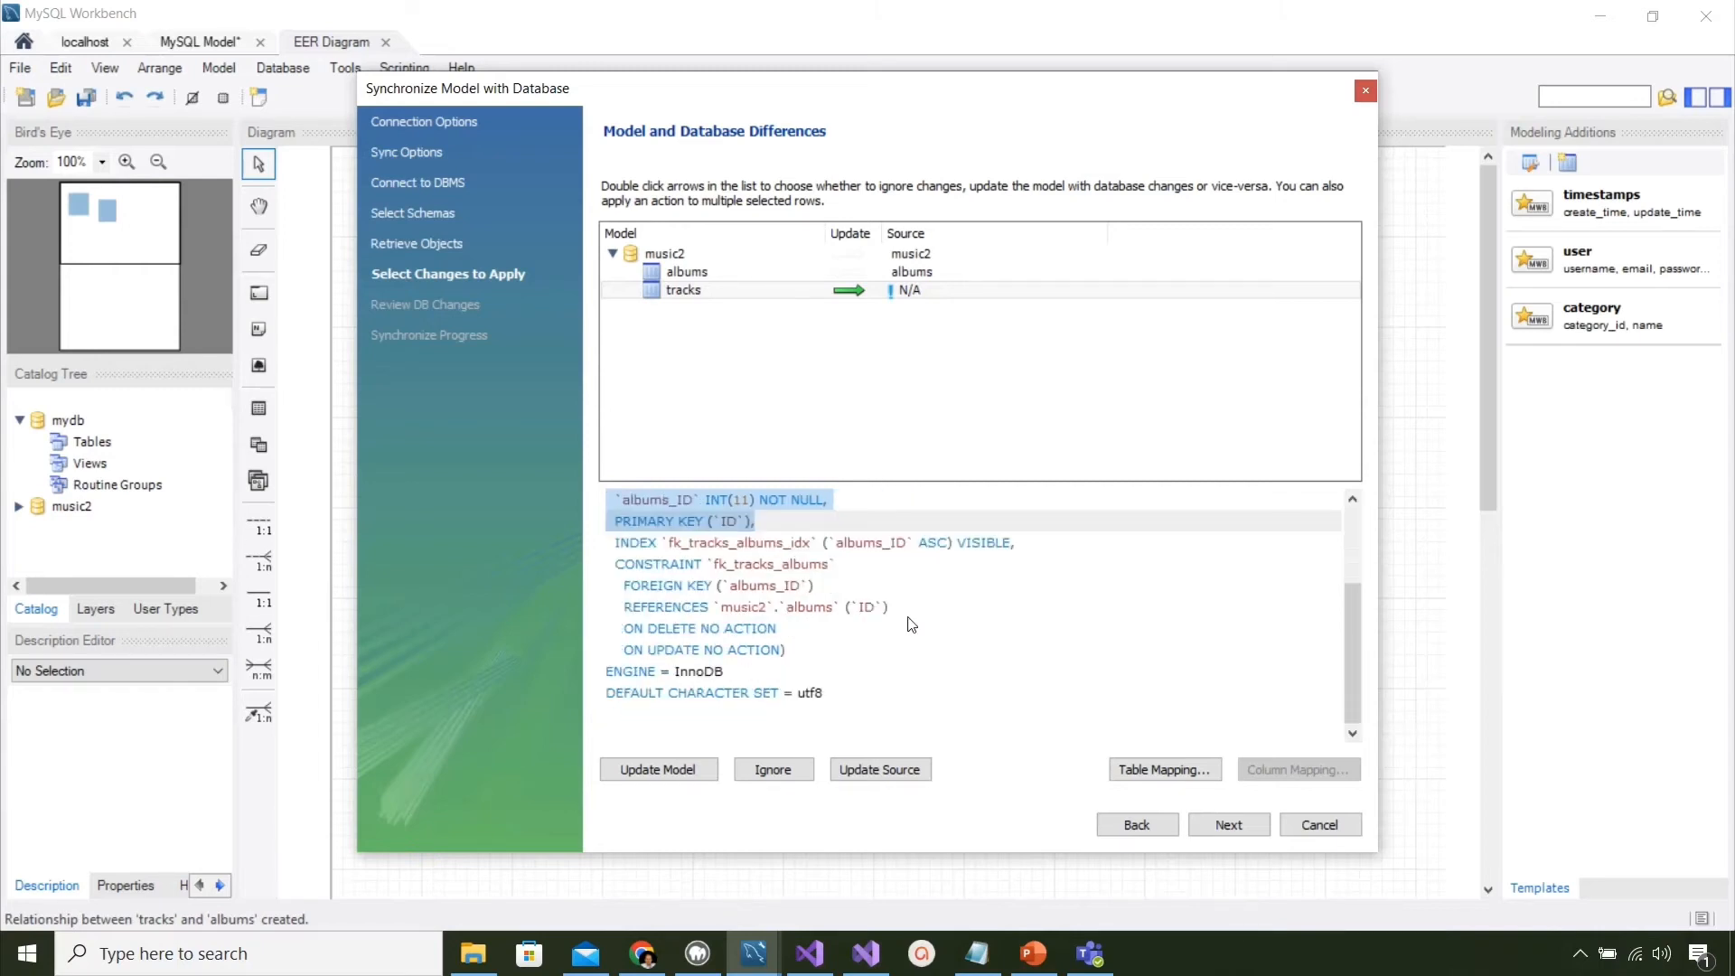
{"action": "scroll", "coordinate": [910, 624], "scroll_direction": "up", "scroll_amount": 2}
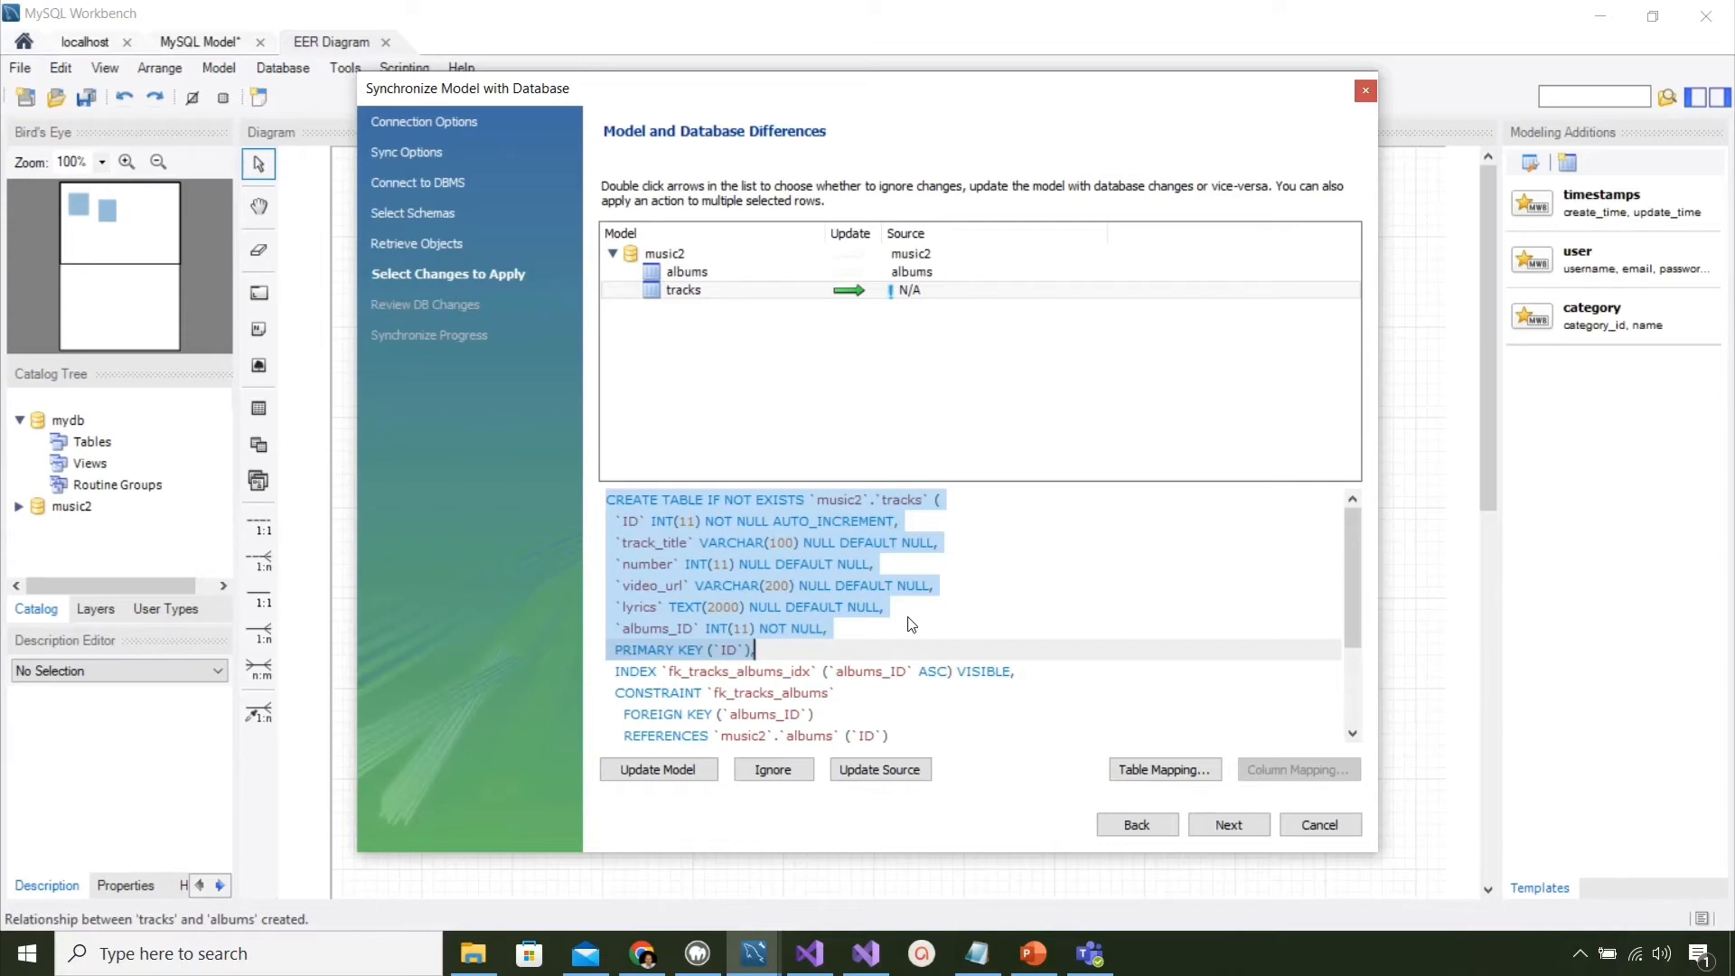
{"action": "left_click", "coordinate": [913, 619]}
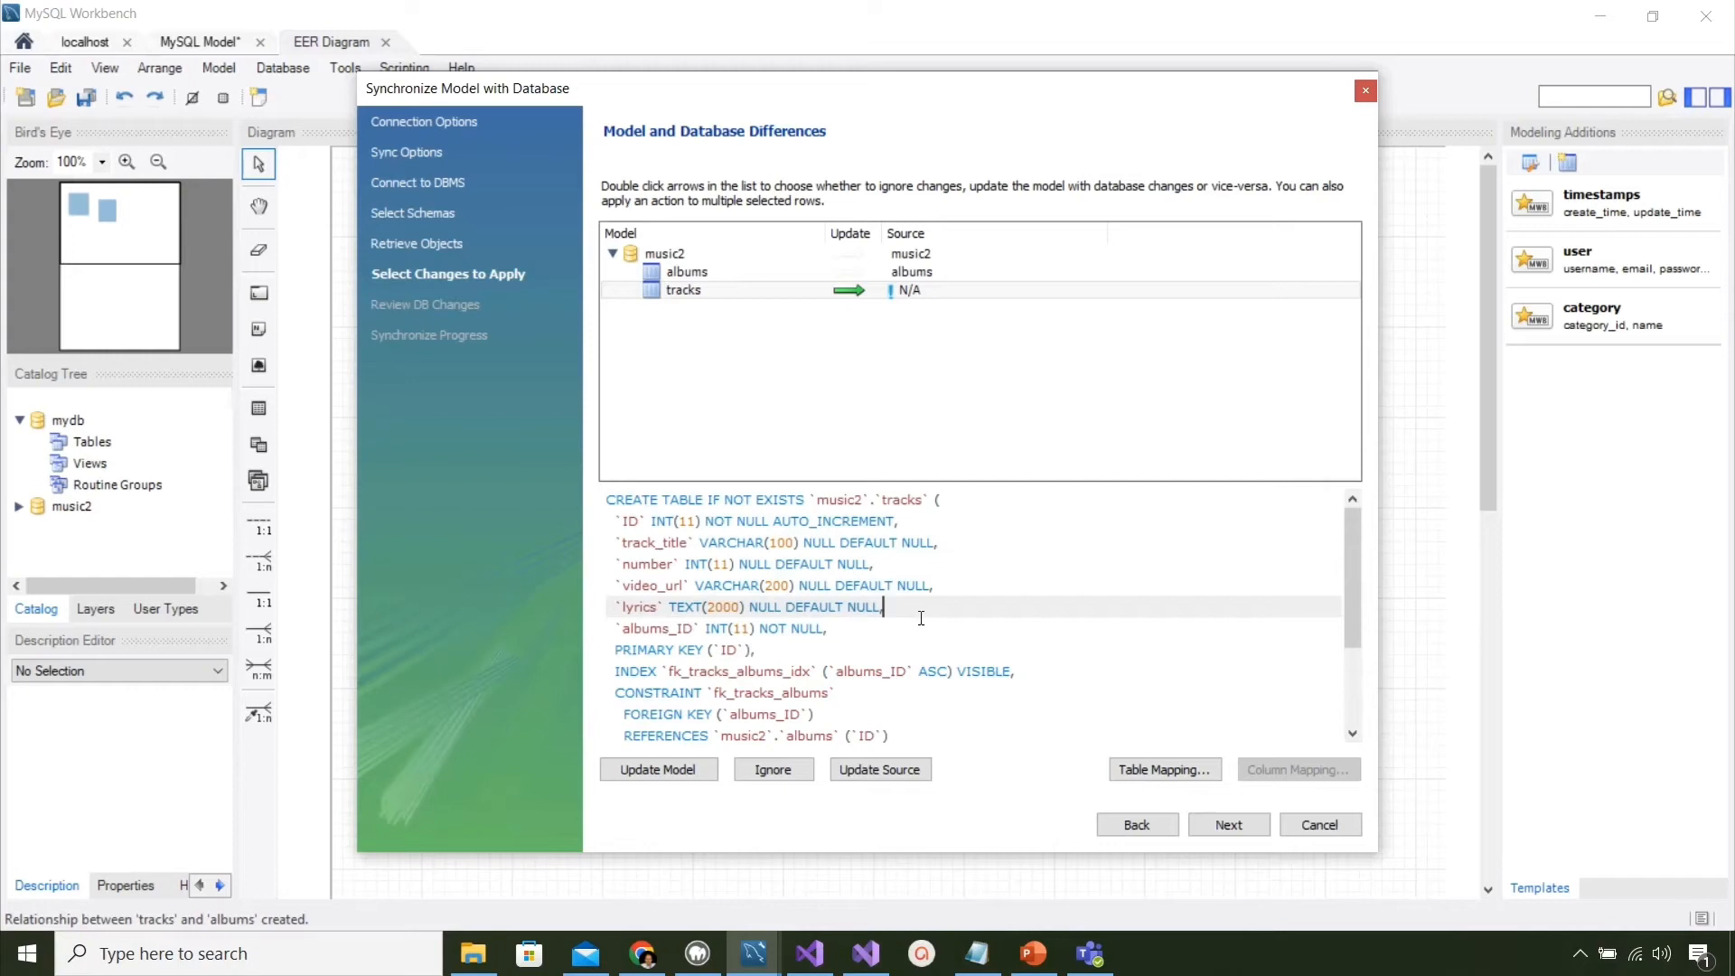
{"action": "scroll", "coordinate": [921, 618], "scroll_direction": "down", "scroll_amount": 2}
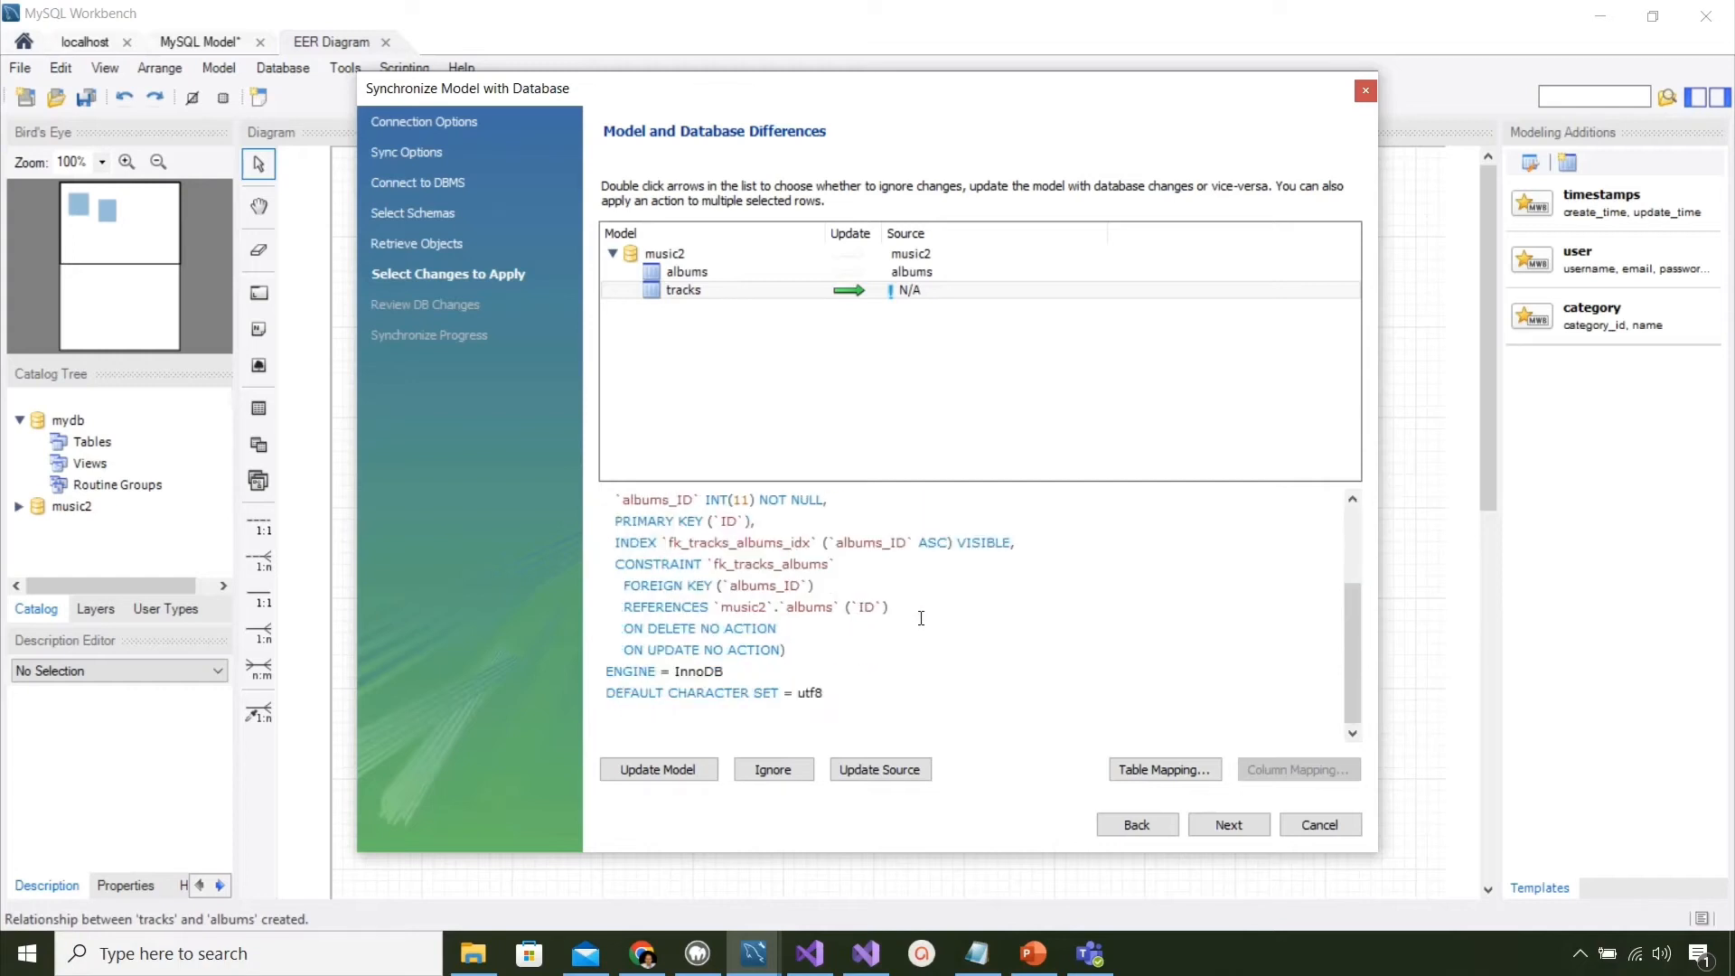
{"action": "scroll", "coordinate": [921, 618], "scroll_direction": "up", "scroll_amount": 2}
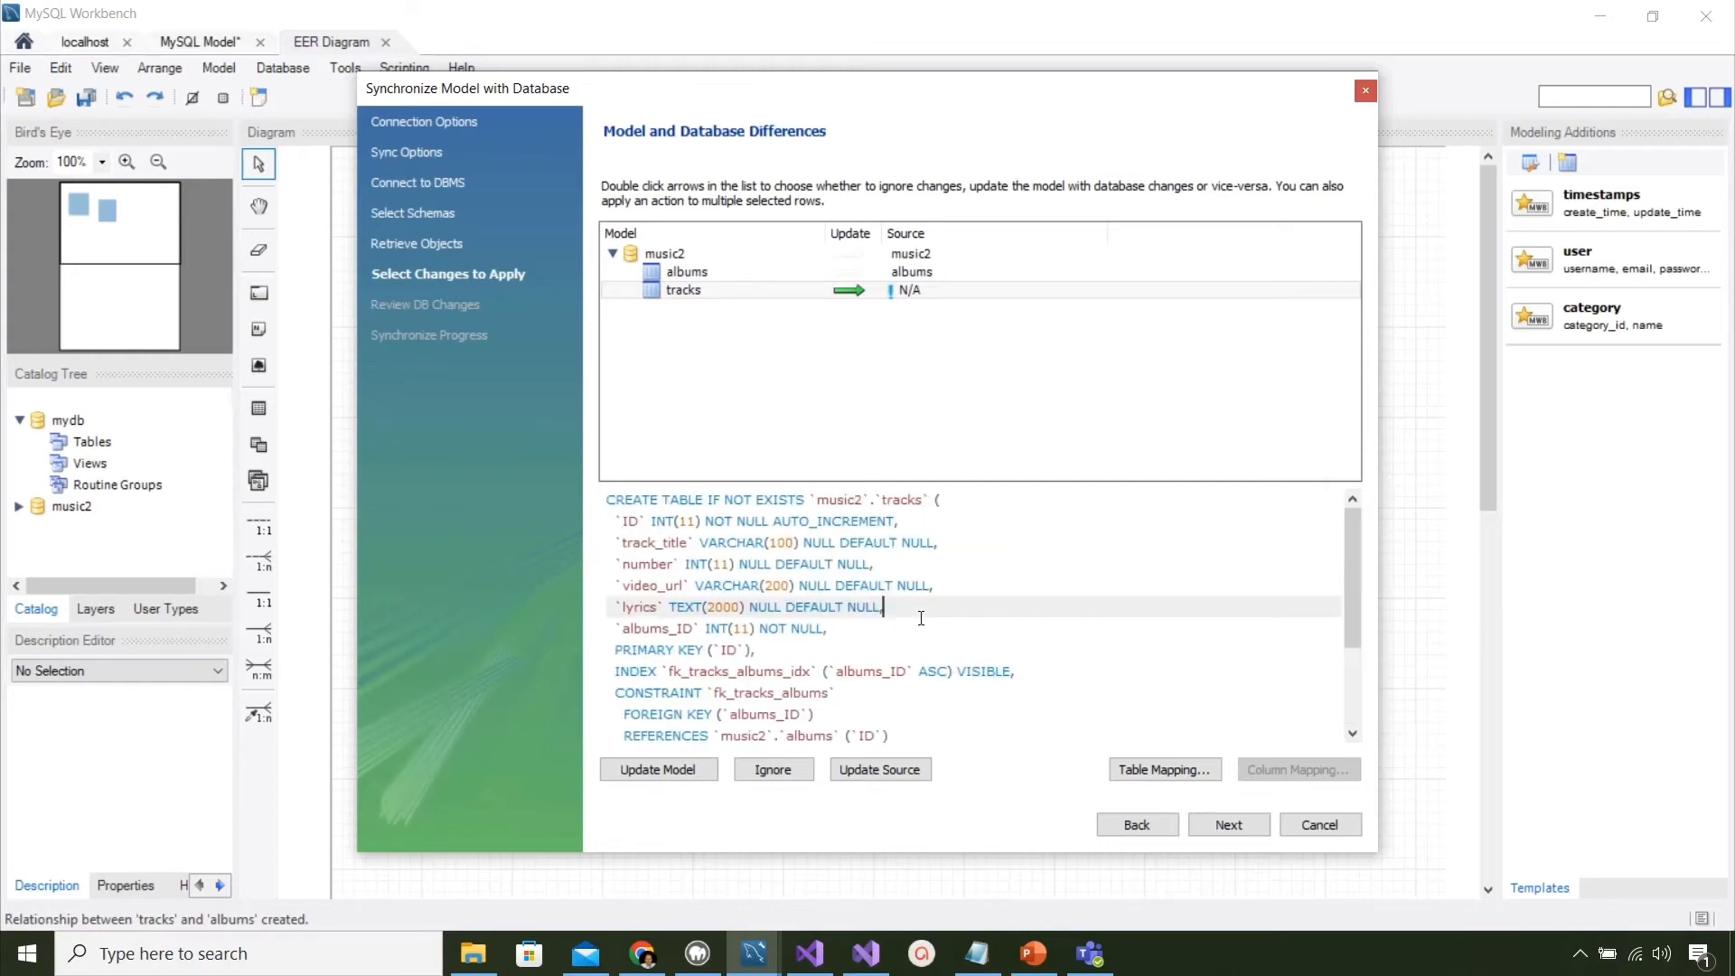
Step: Proceed to the database changes preview and examine the tracks CREATE TABLE script: its columns, keys, foreign key constraint and the VISIBLE index keyword
{"action": "left_click", "coordinate": [1229, 825]}
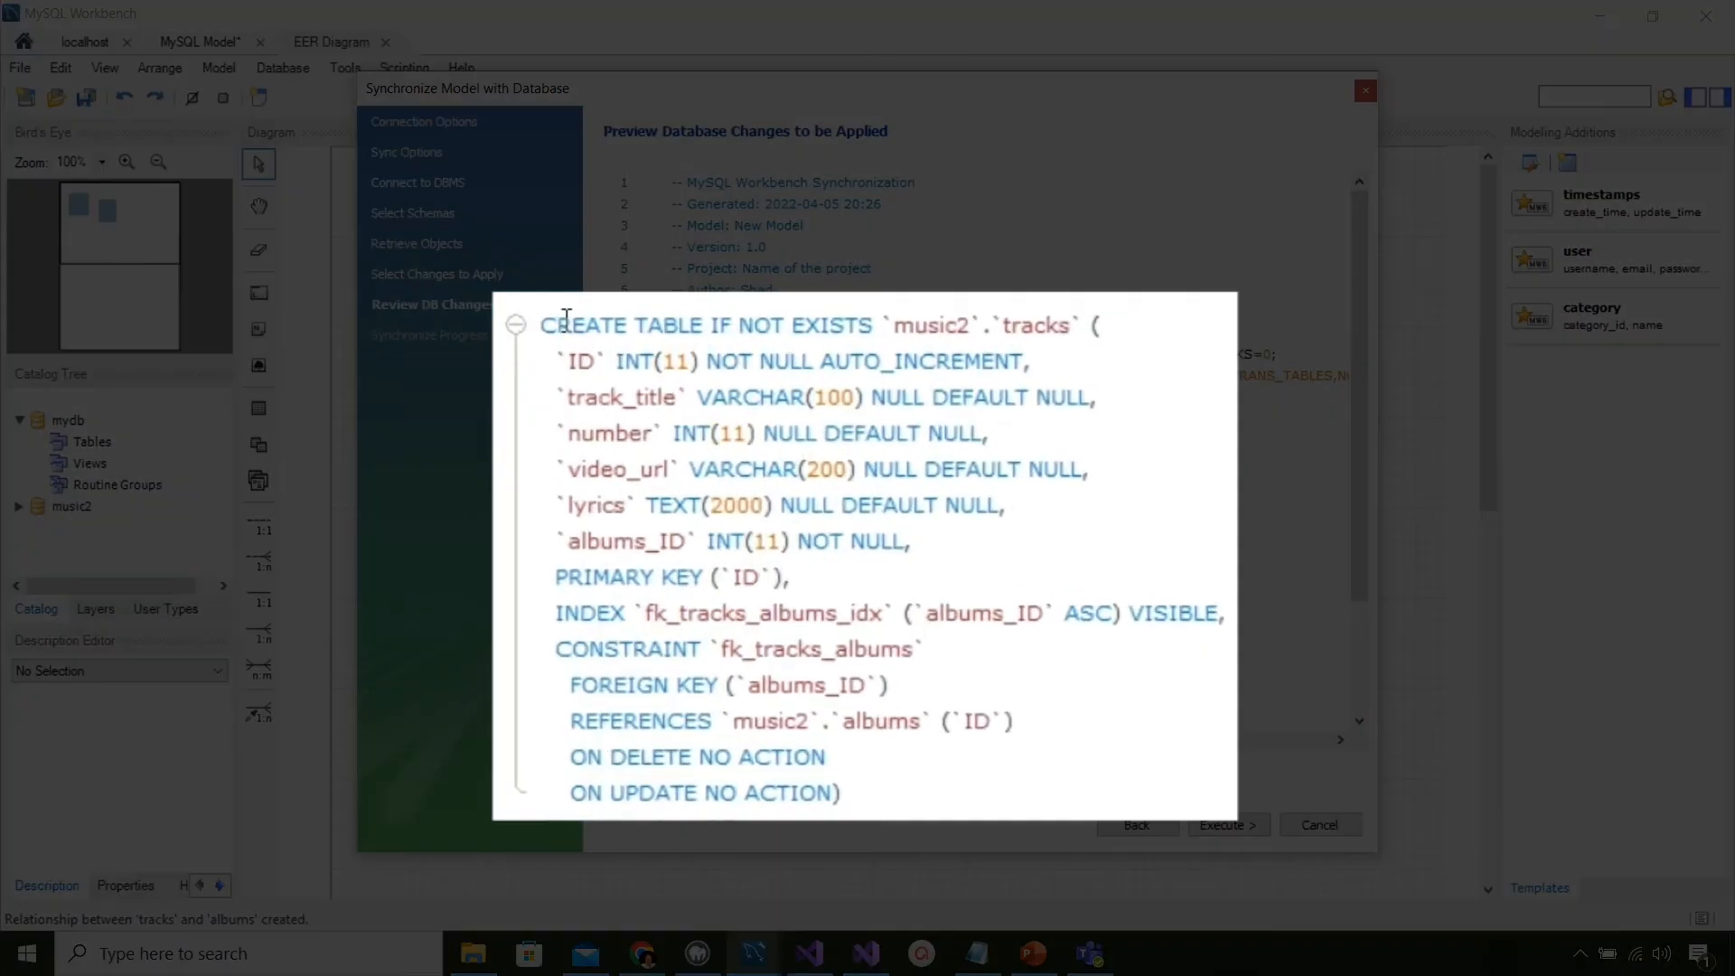
{"action": "left_click_drag", "start_coordinate": [672, 418], "coordinate": [807, 417]}
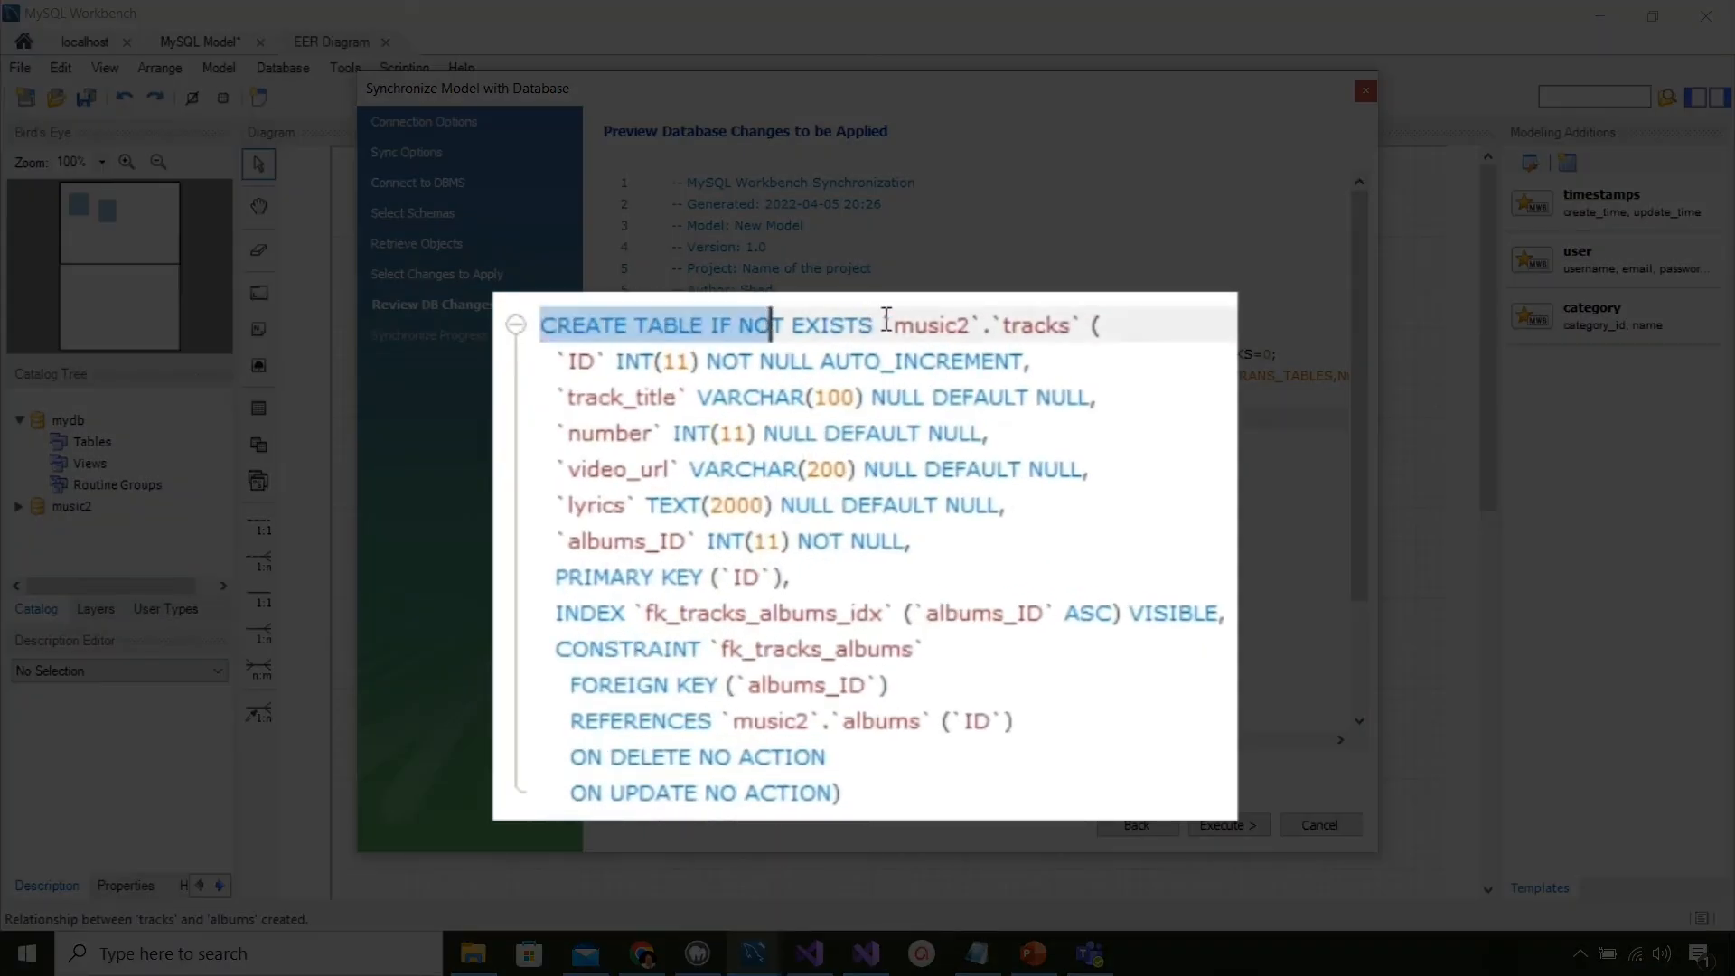
{"action": "left_click_drag", "start_coordinate": [1005, 326], "coordinate": [1074, 325]}
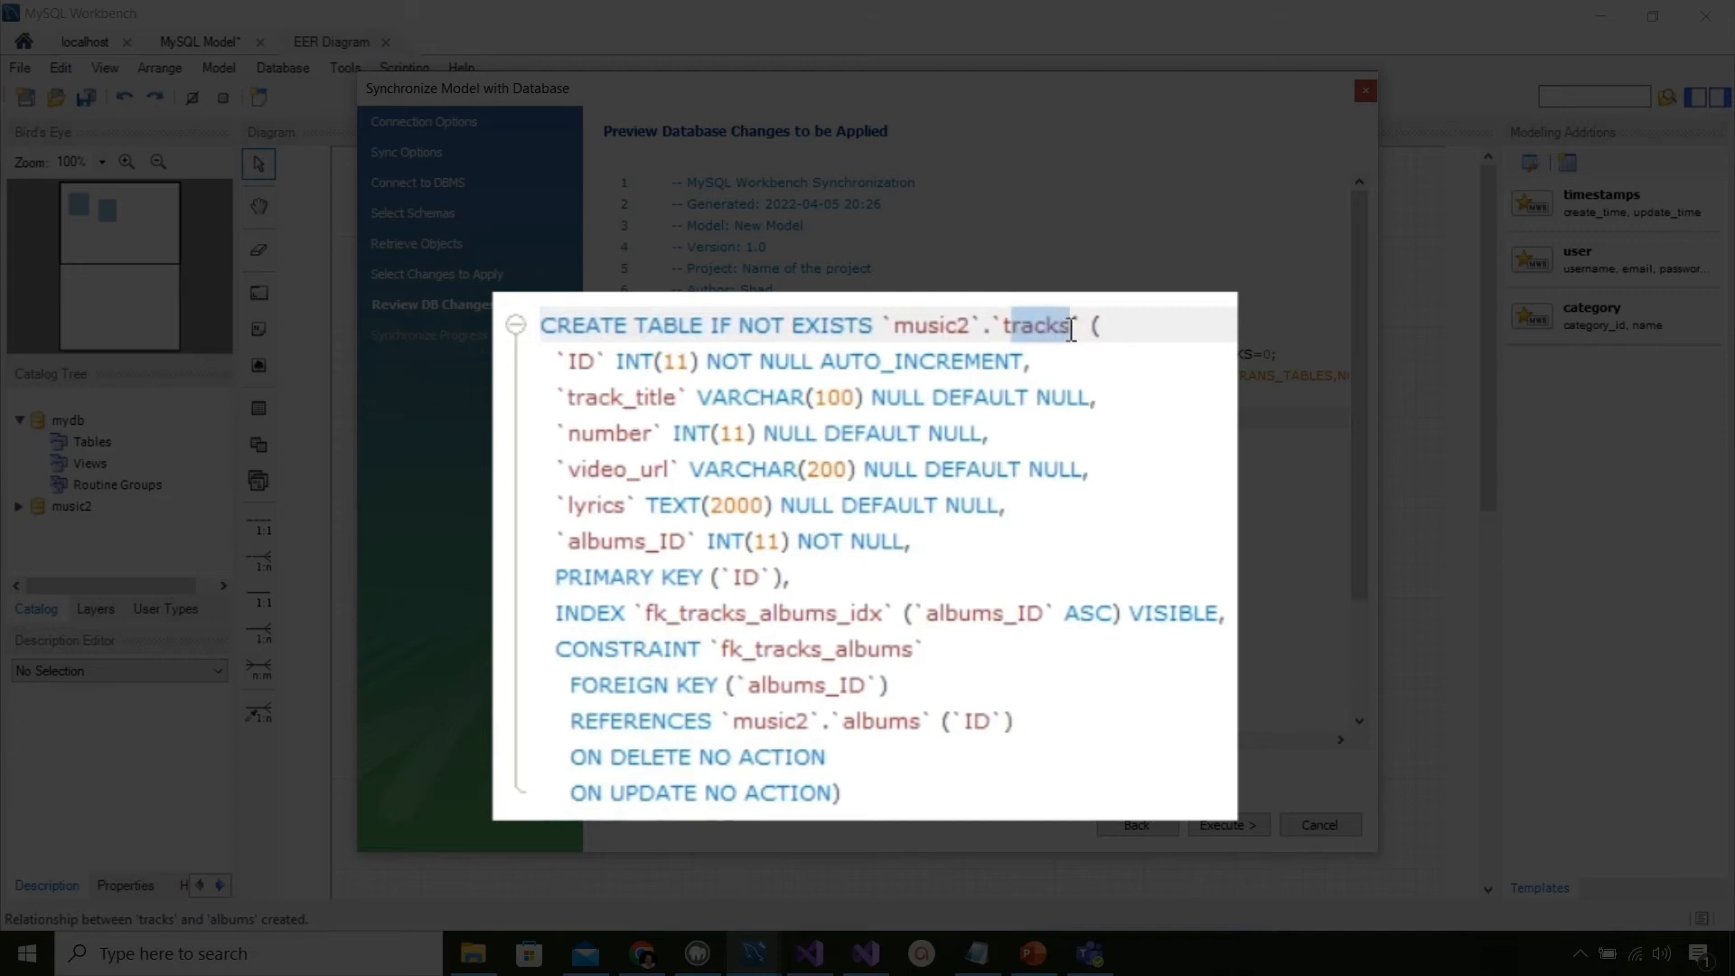
{"action": "double_click", "coordinate": [921, 325]}
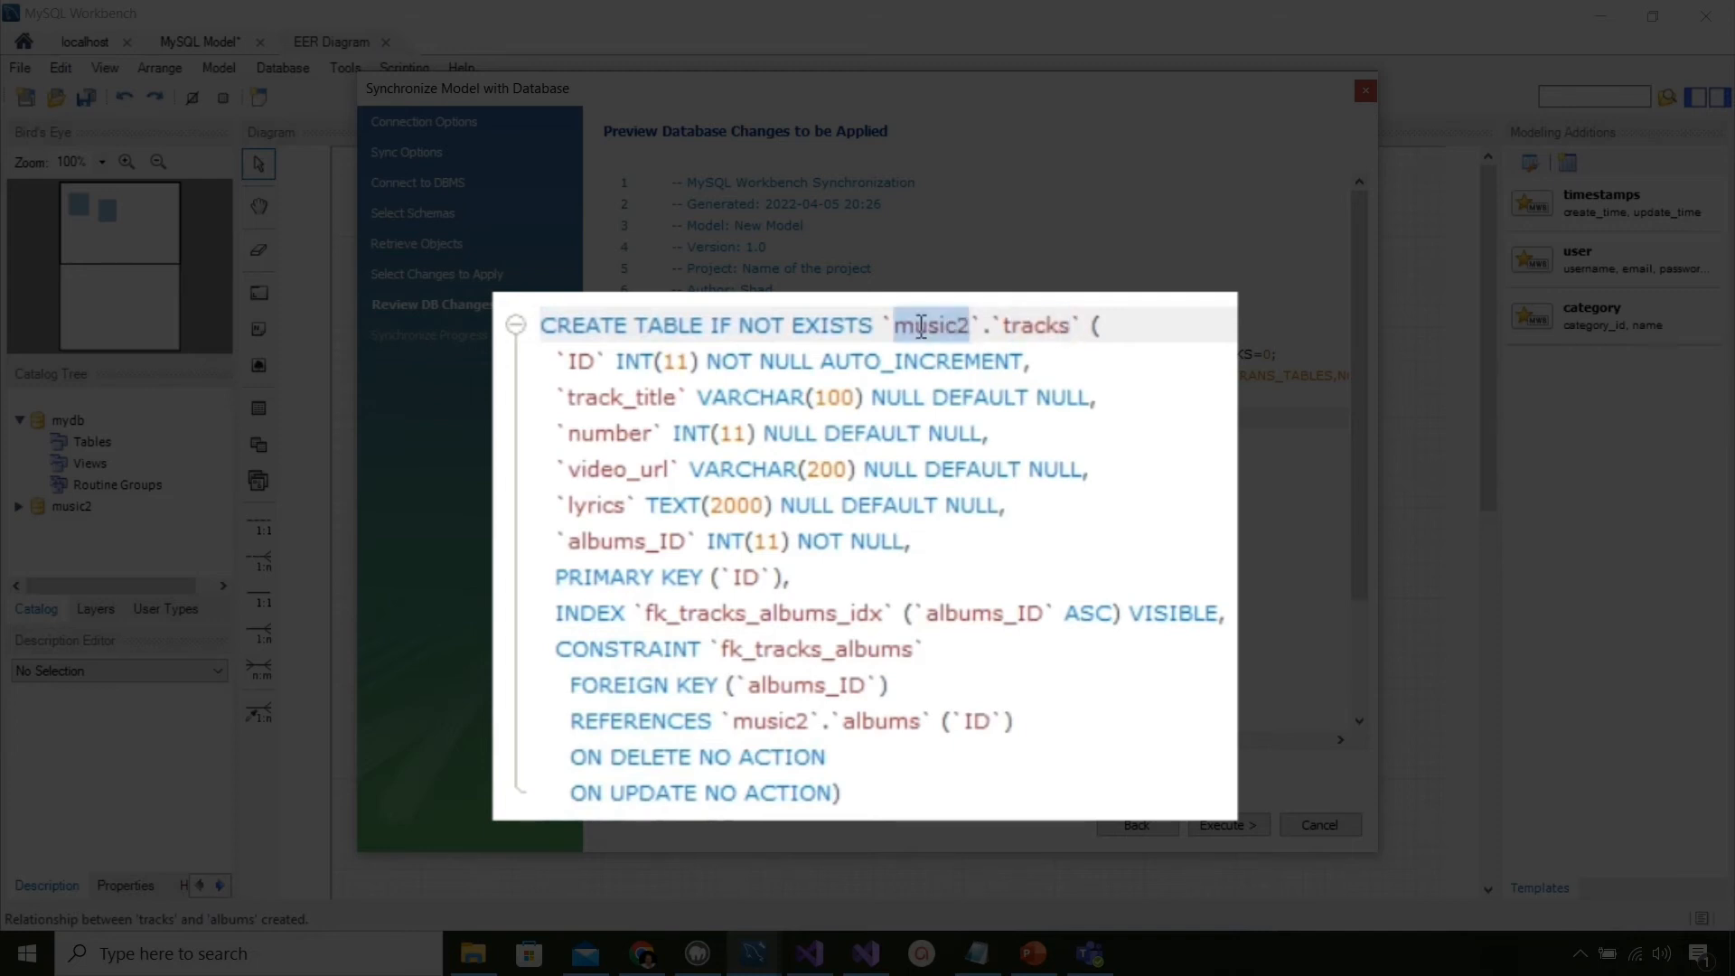
{"action": "left_click", "coordinate": [559, 360]}
{"action": "left_click_drag", "start_coordinate": [559, 360], "coordinate": [959, 505]}
{"action": "left_click_drag", "start_coordinate": [539, 577], "coordinate": [818, 758]}
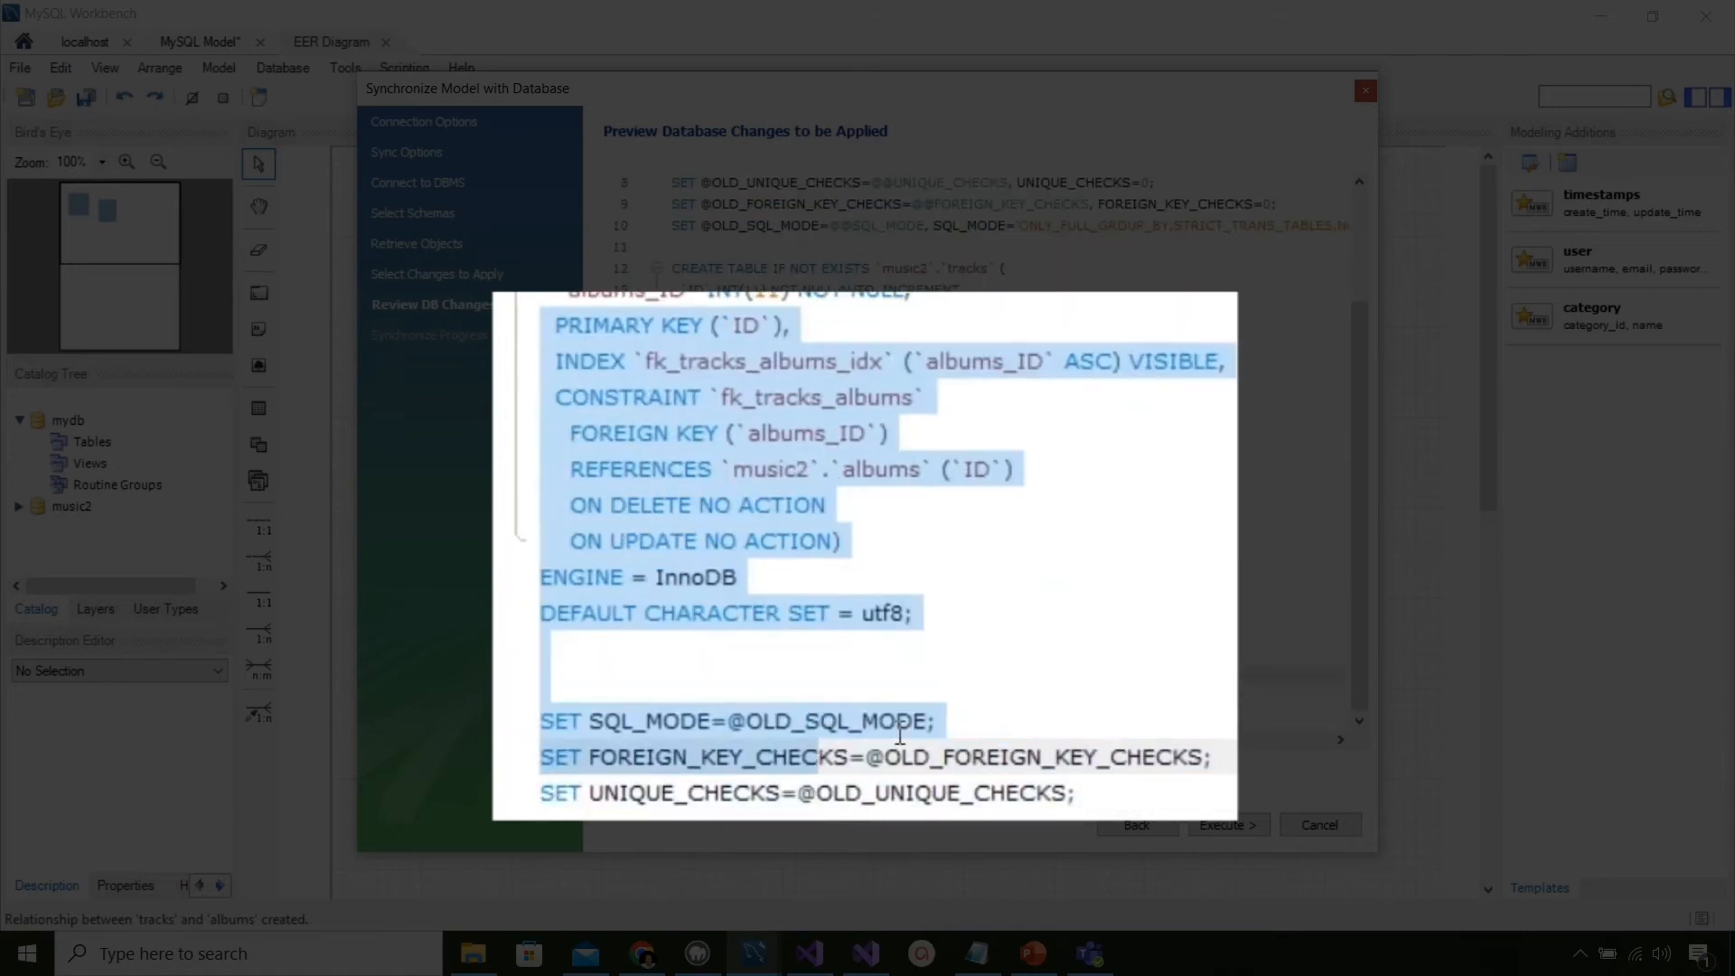
{"action": "double_click", "coordinate": [1173, 363]}
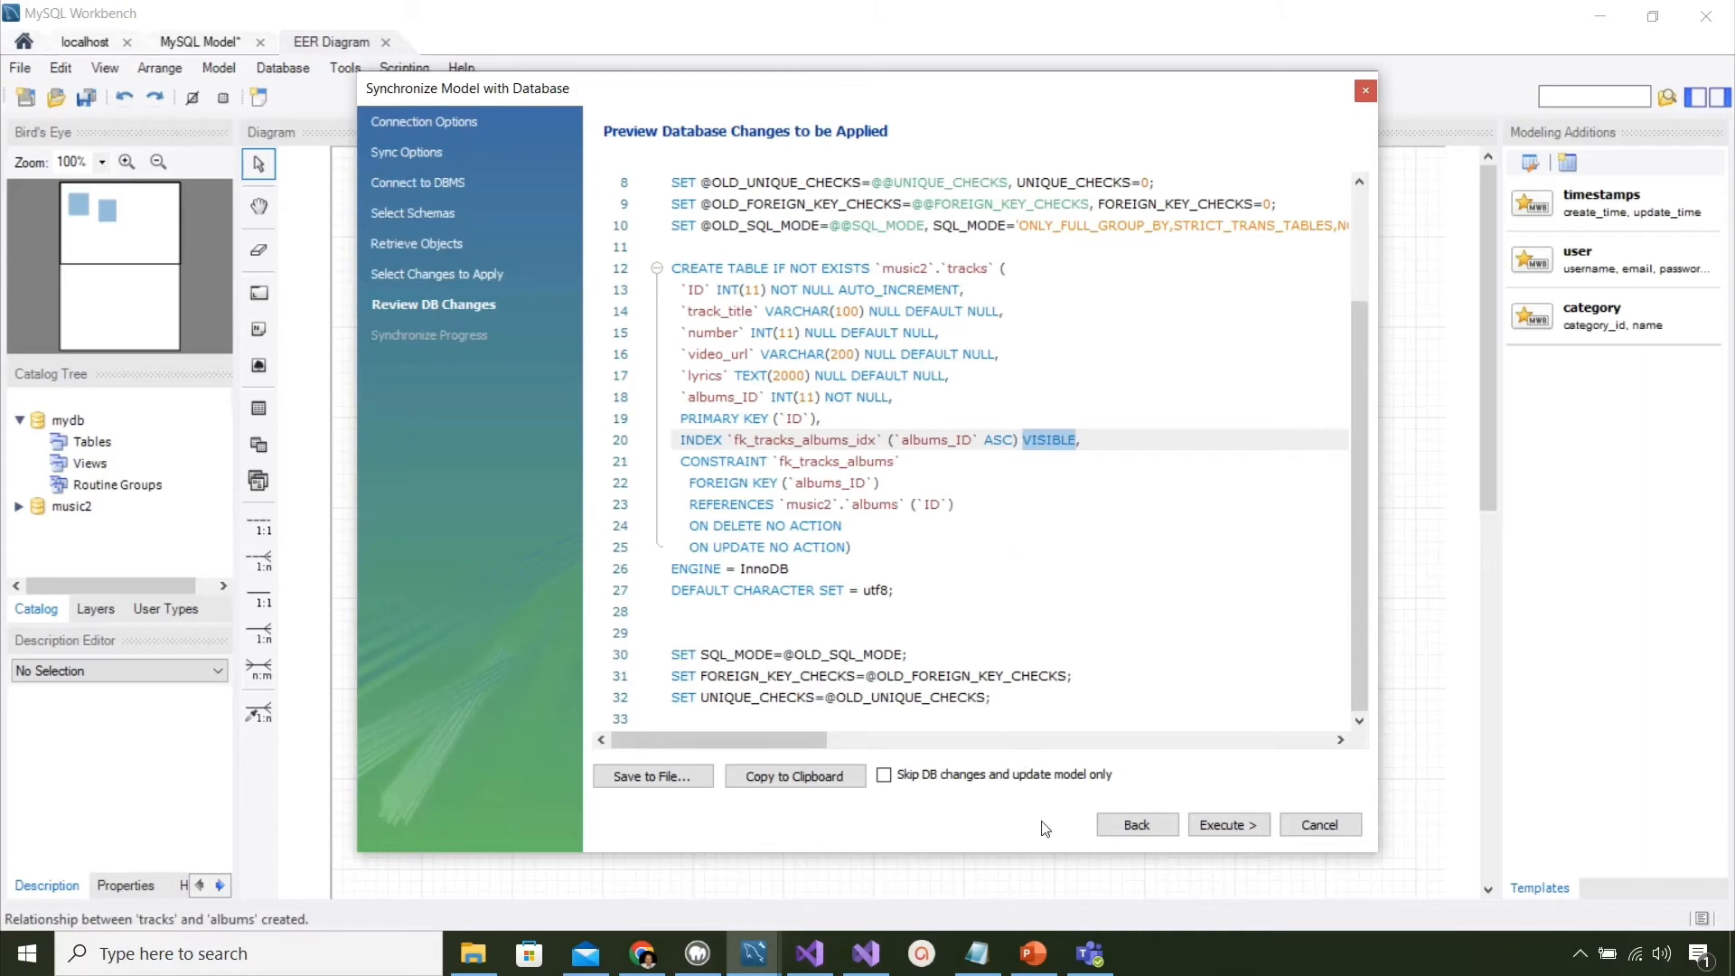
Step: Try to execute the synchronization script with the MySQL server password, look through the message log, and close the wizard
{"action": "left_click", "coordinate": [1228, 826]}
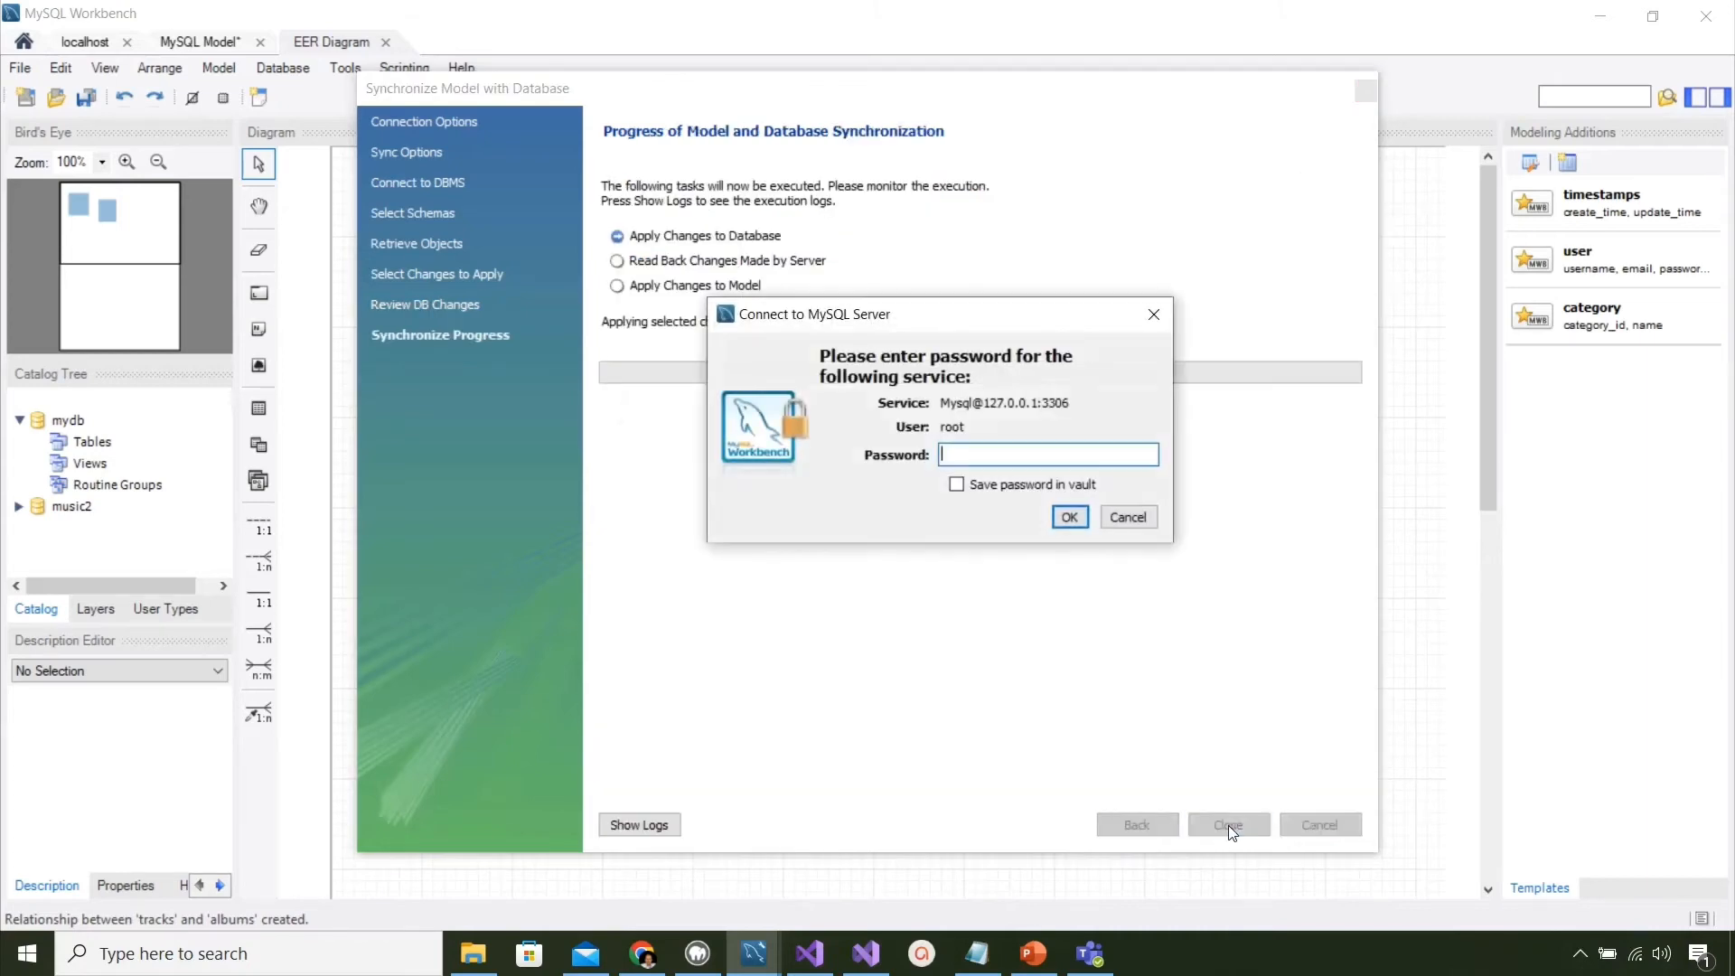
{"action": "type", "text": "****"}
{"action": "key", "text": "Return"}
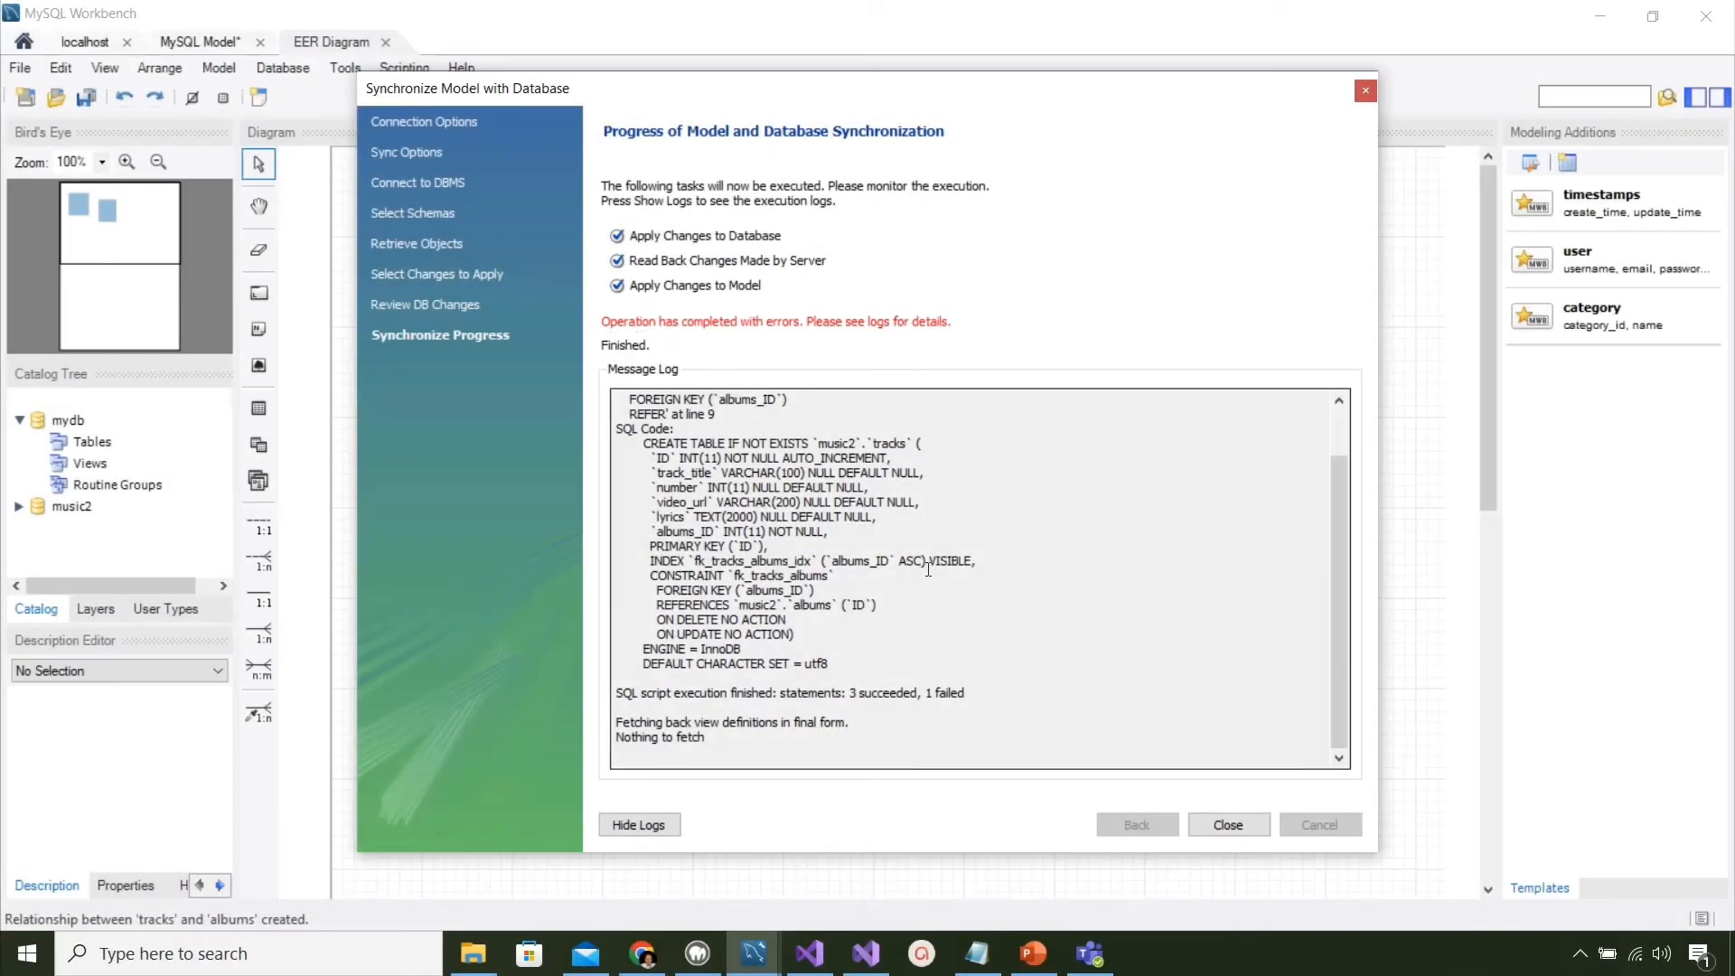
{"action": "scroll", "coordinate": [928, 570], "scroll_direction": "up", "scroll_amount": 2}
{"action": "scroll", "coordinate": [928, 569], "scroll_direction": "down", "scroll_amount": 2}
{"action": "left_click", "coordinate": [1229, 825]}
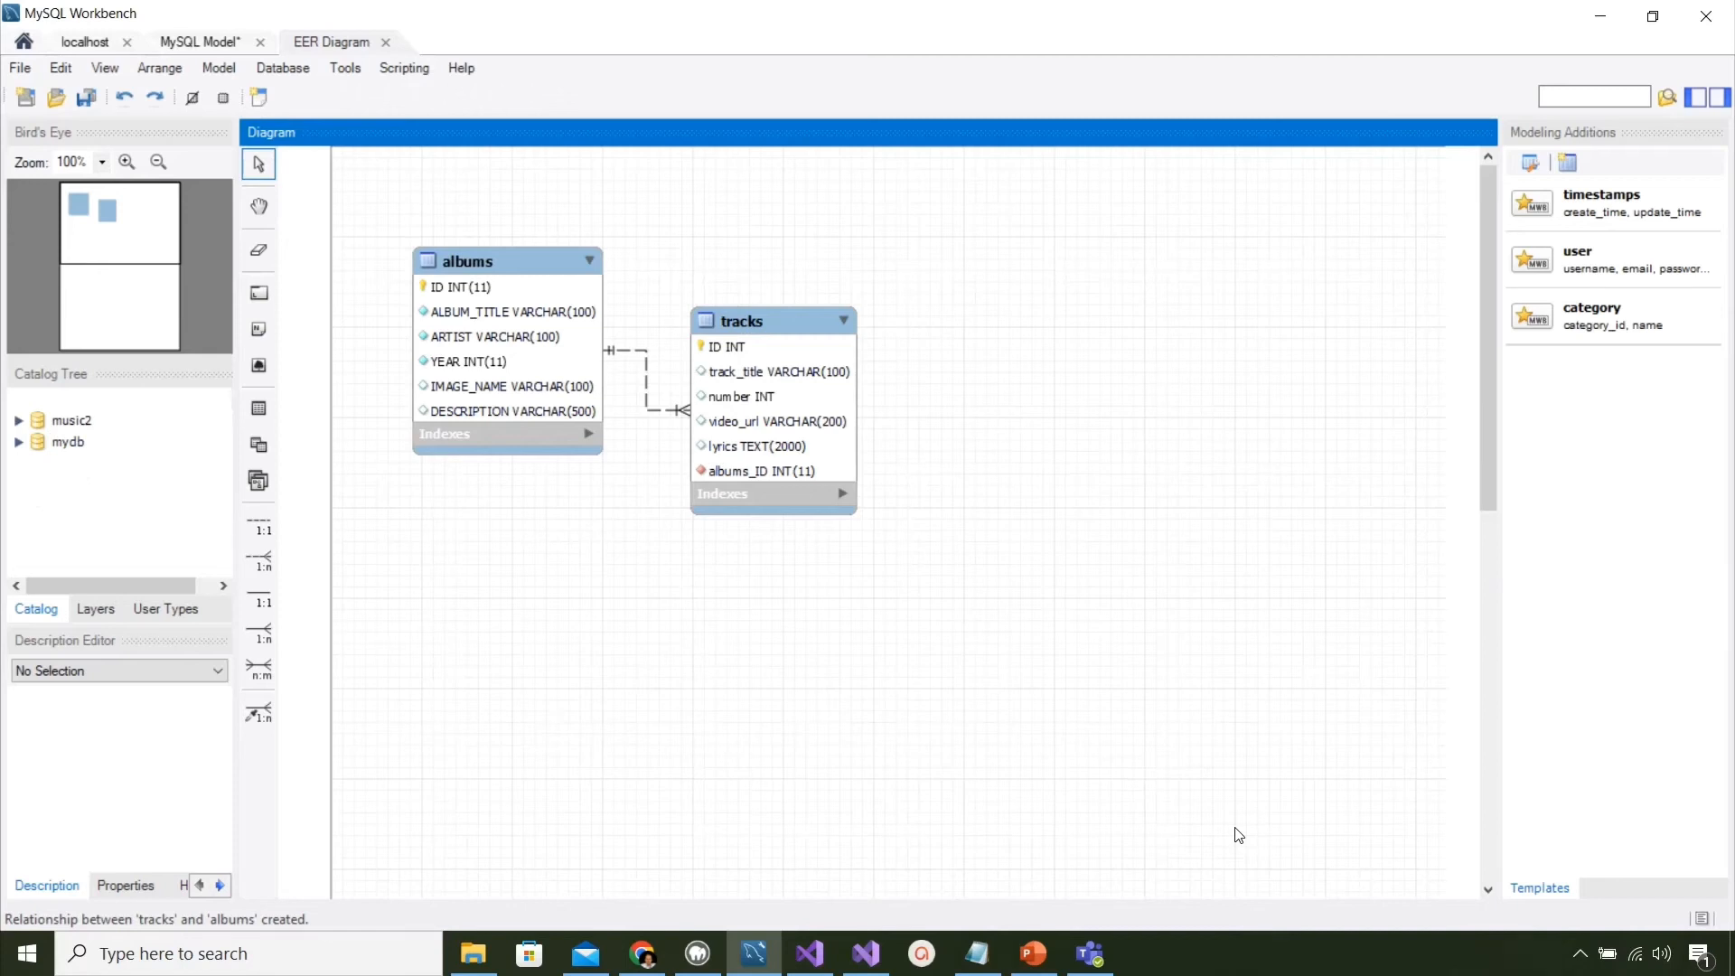
Step: Open the MySQL modeling preferences and check the default target MySQL version
{"action": "left_click", "coordinate": [63, 76]}
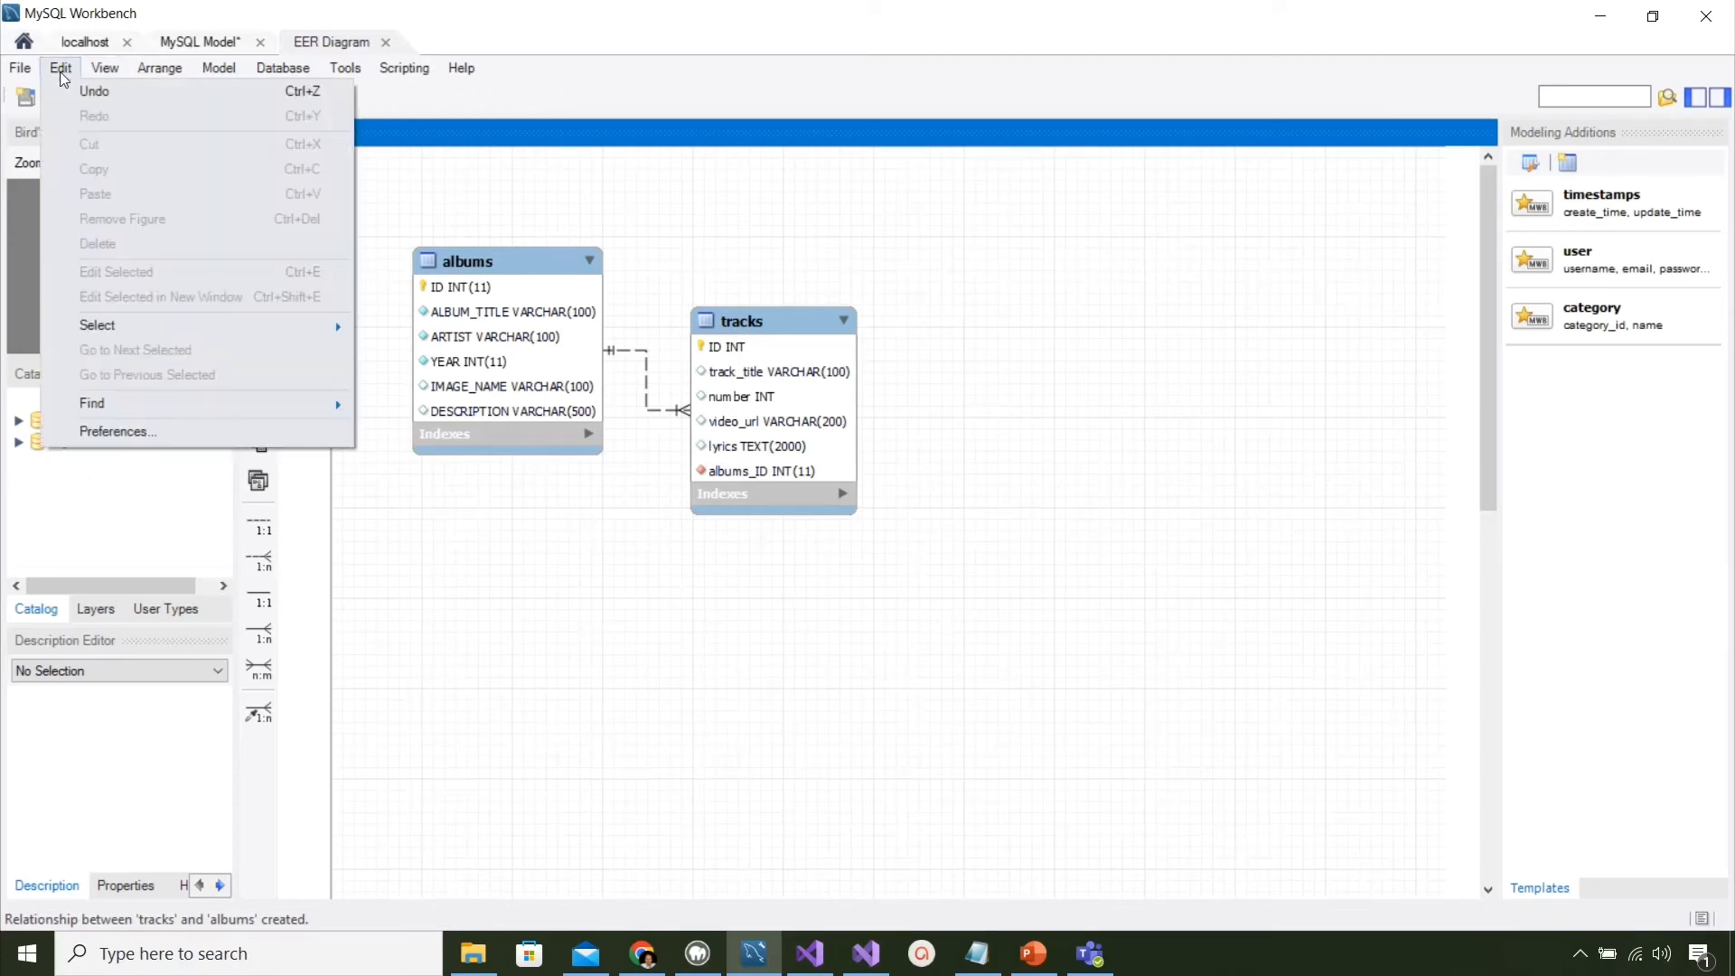
{"action": "left_click", "coordinate": [107, 432]}
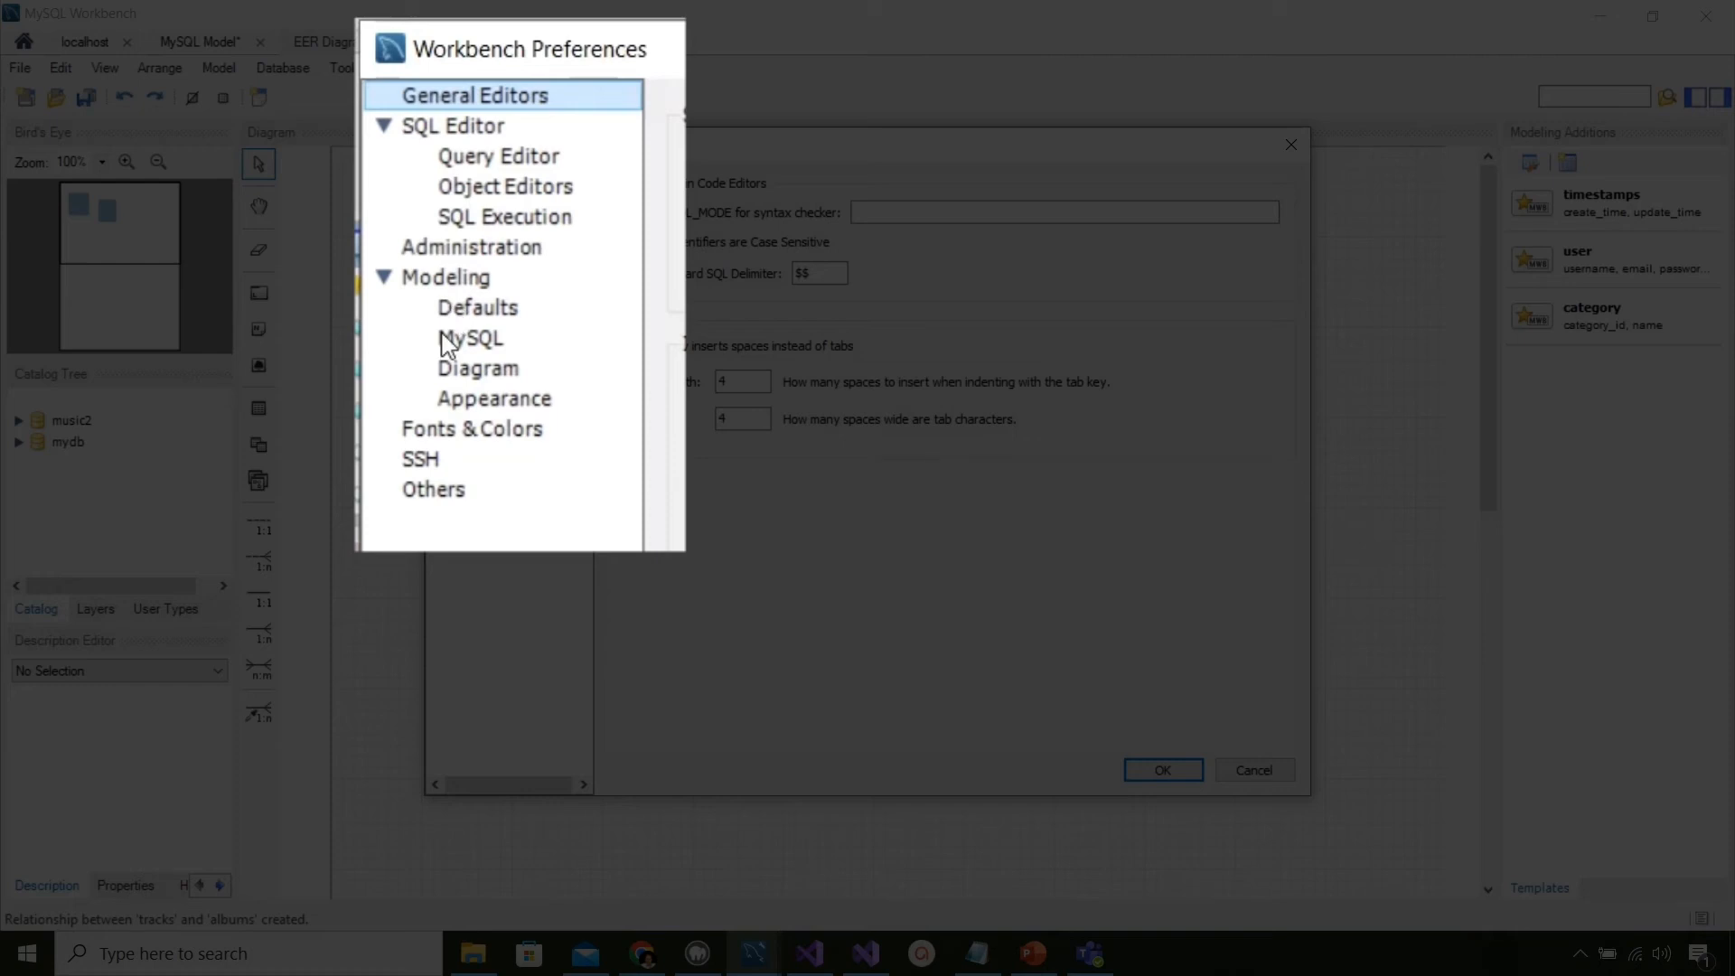
{"action": "left_click", "coordinate": [450, 346]}
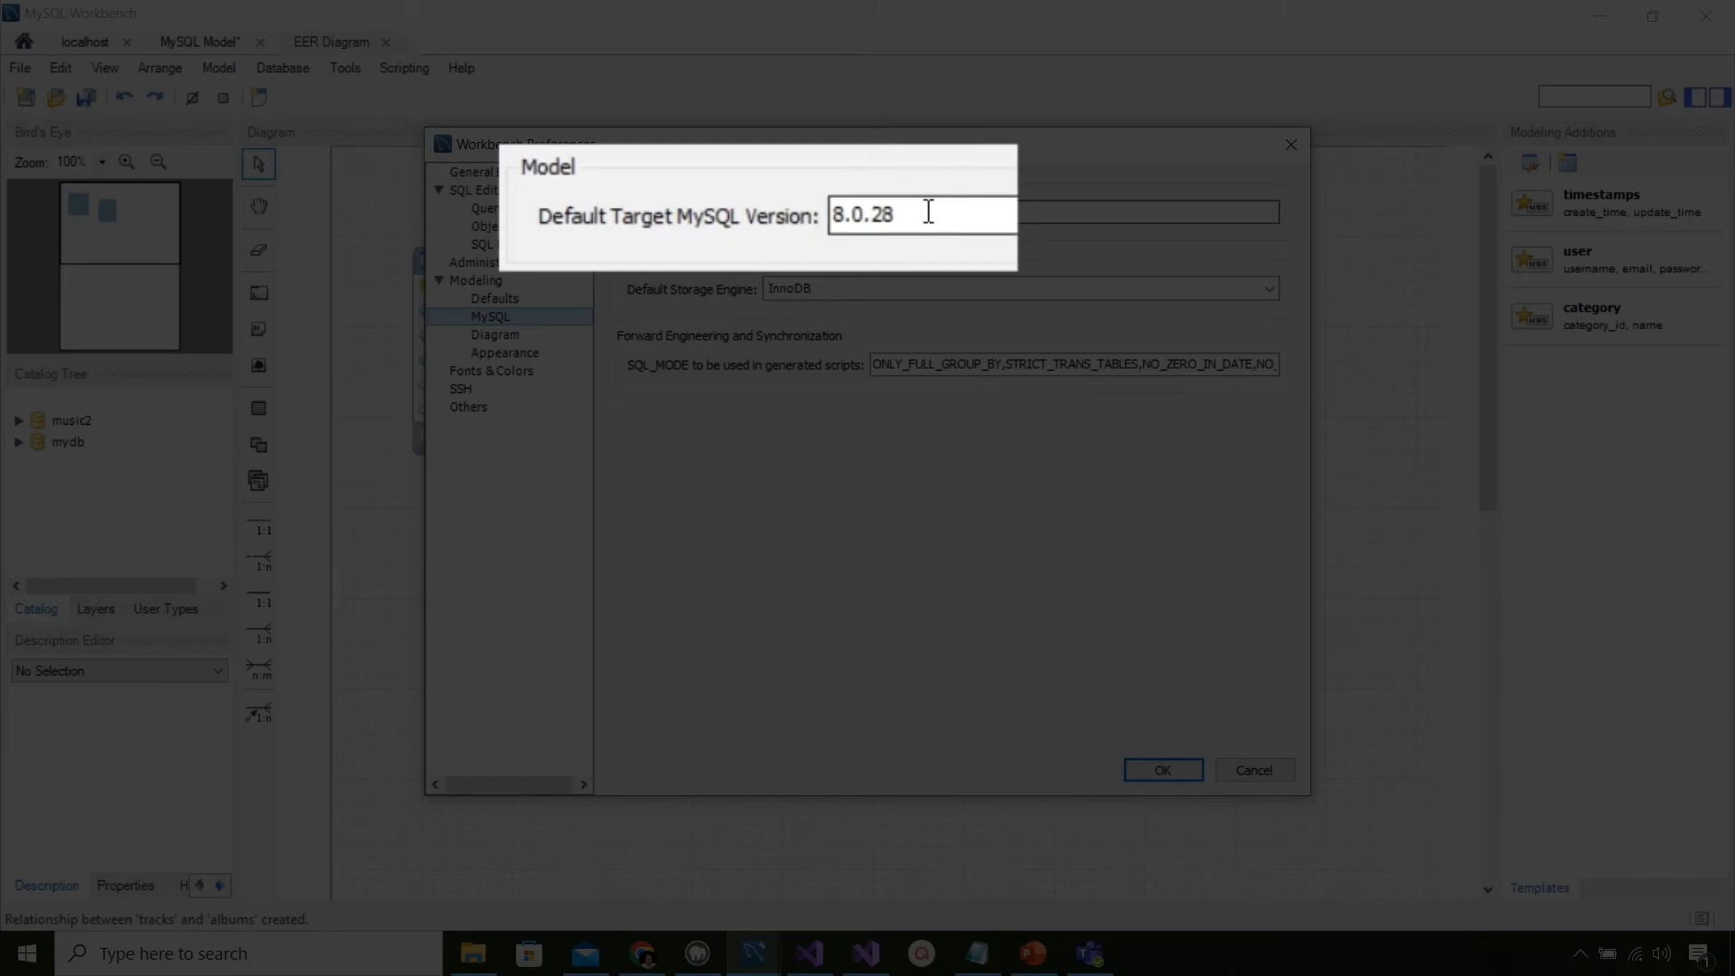
{"action": "left_click_drag", "start_coordinate": [929, 212], "coordinate": [833, 222]}
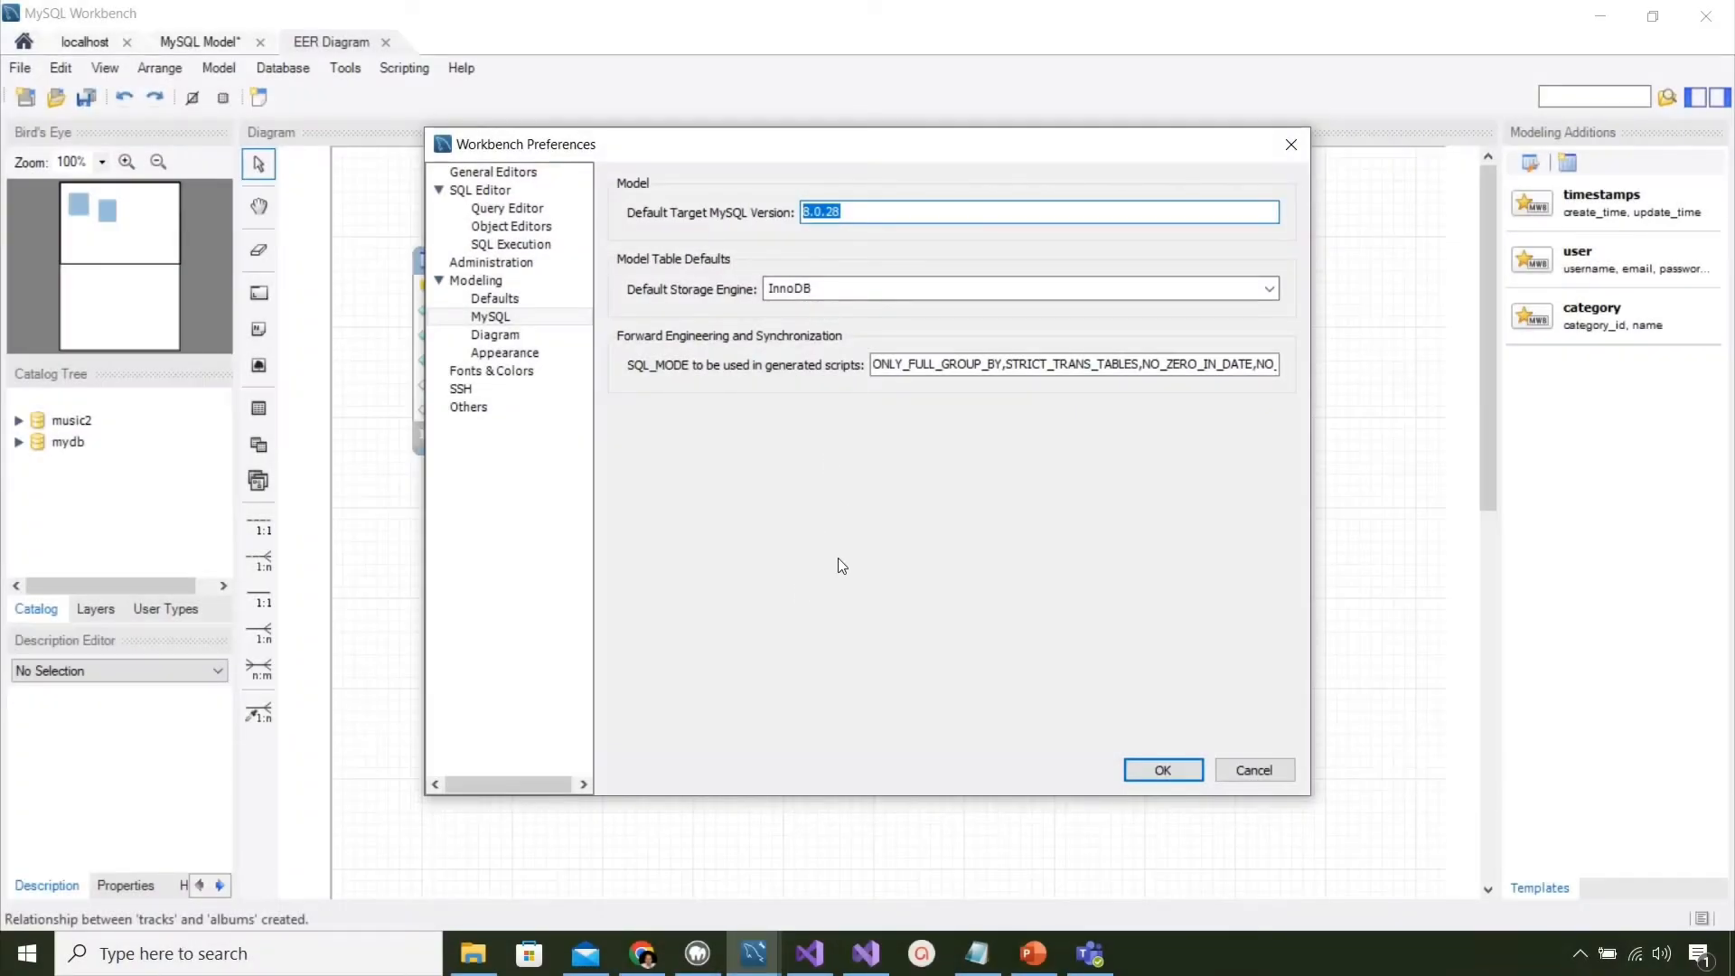
{"action": "left_click", "coordinate": [871, 215]}
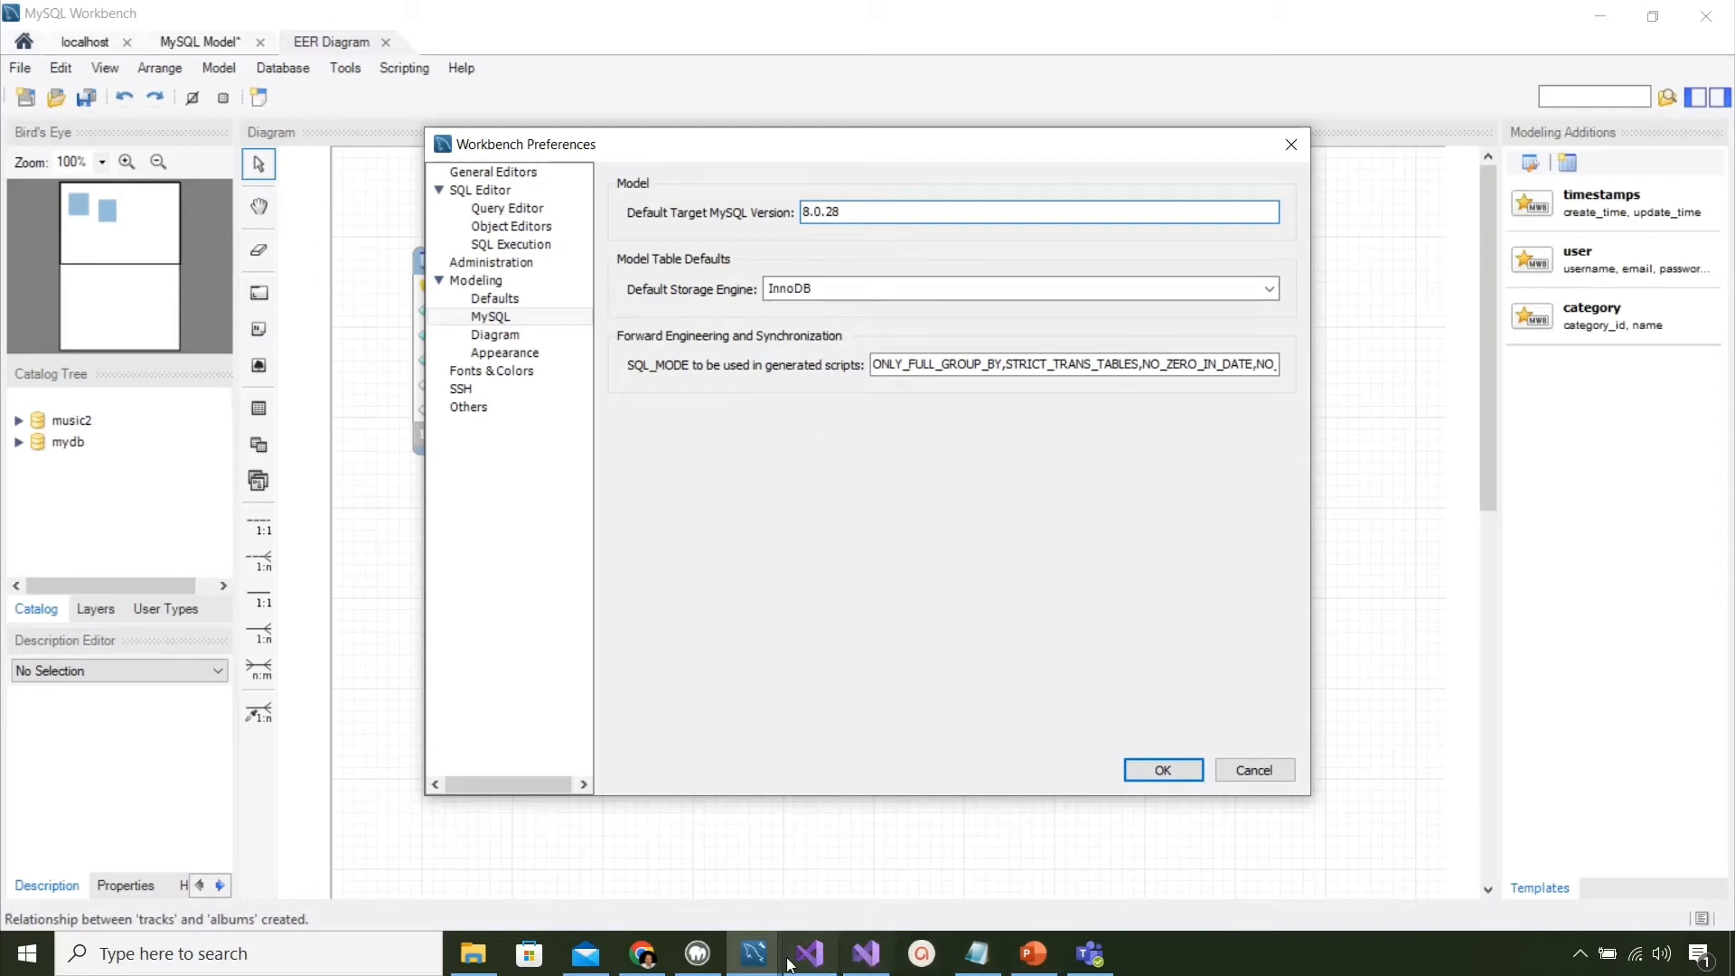
Step: Switch to MAMP and check the database server version in its server preferences, moving the preferences window aside to compare with Workbench
{"action": "left_click", "coordinate": [708, 962]}
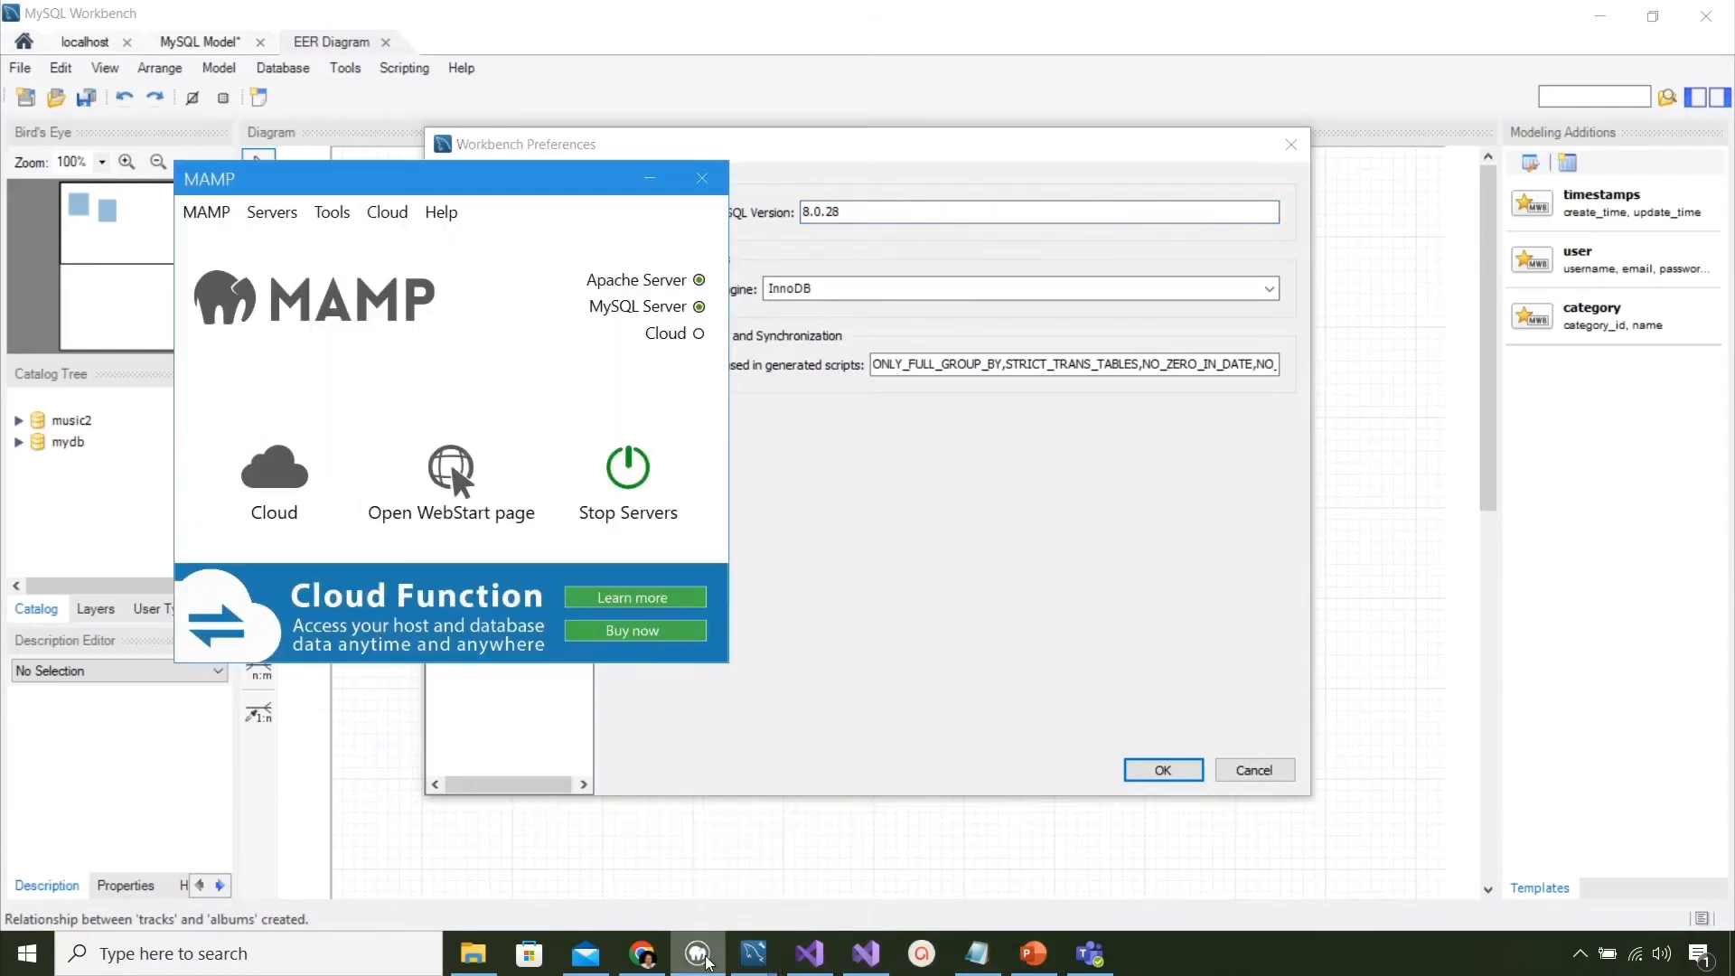
{"action": "left_click", "coordinate": [210, 215]}
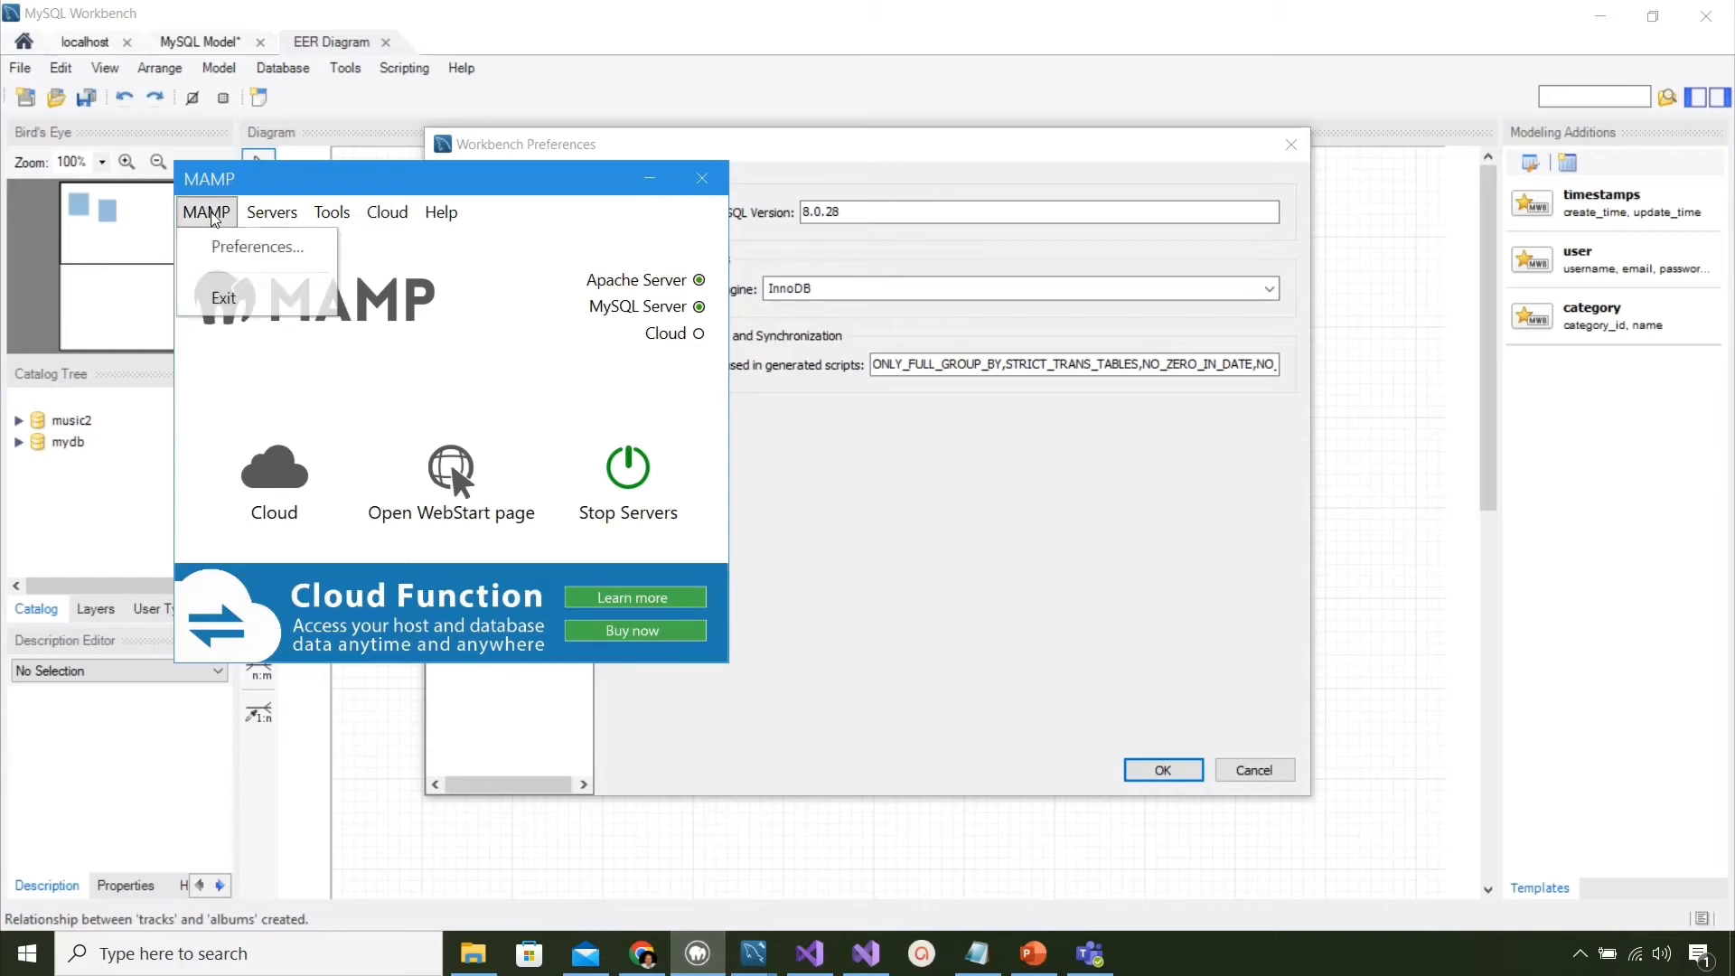
{"action": "left_click", "coordinate": [233, 246]}
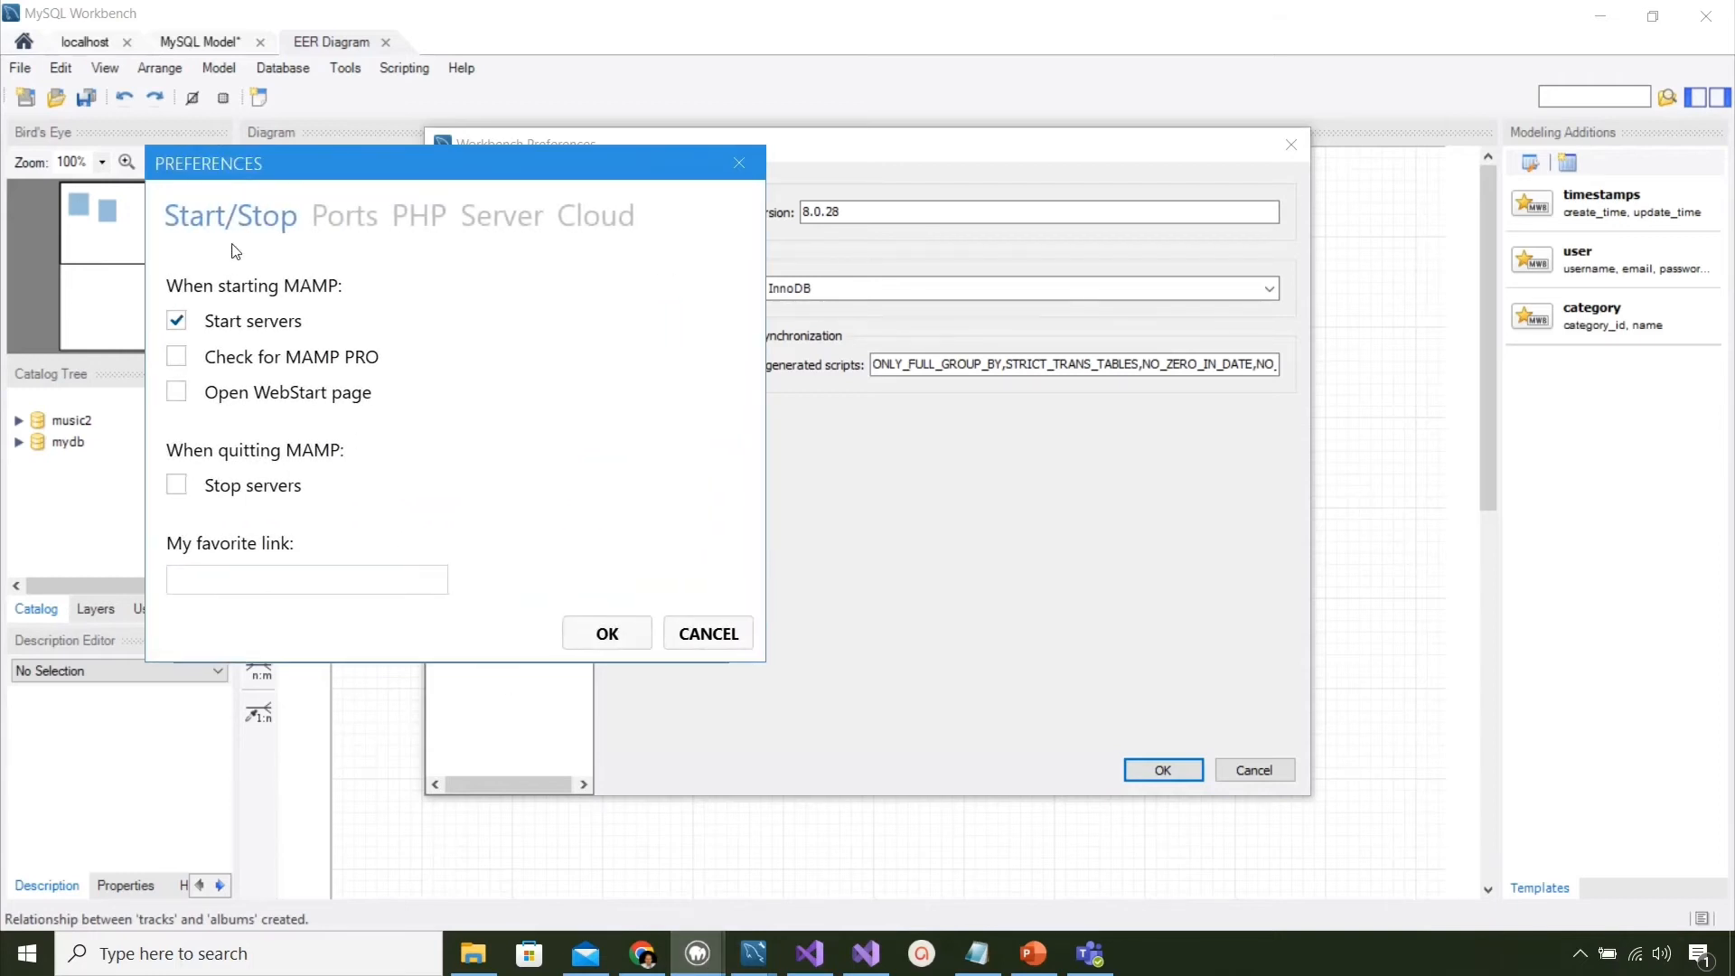
{"action": "left_click", "coordinate": [481, 223]}
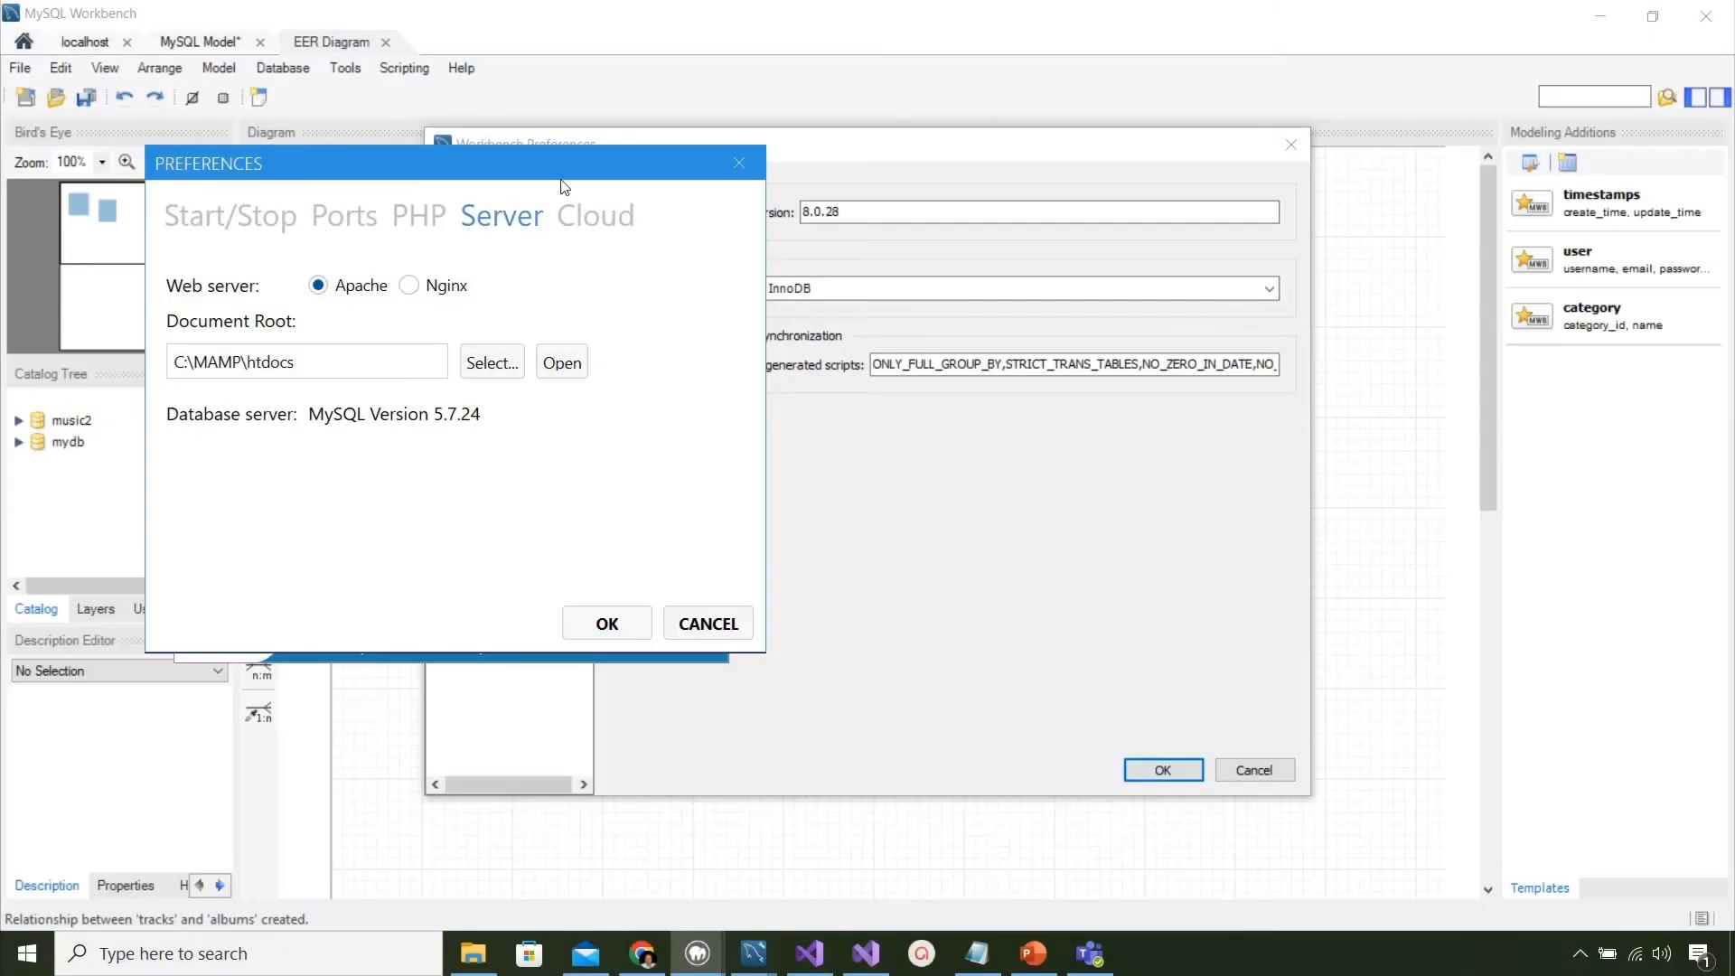
{"action": "left_click_drag", "start_coordinate": [608, 175], "coordinate": [862, 252]}
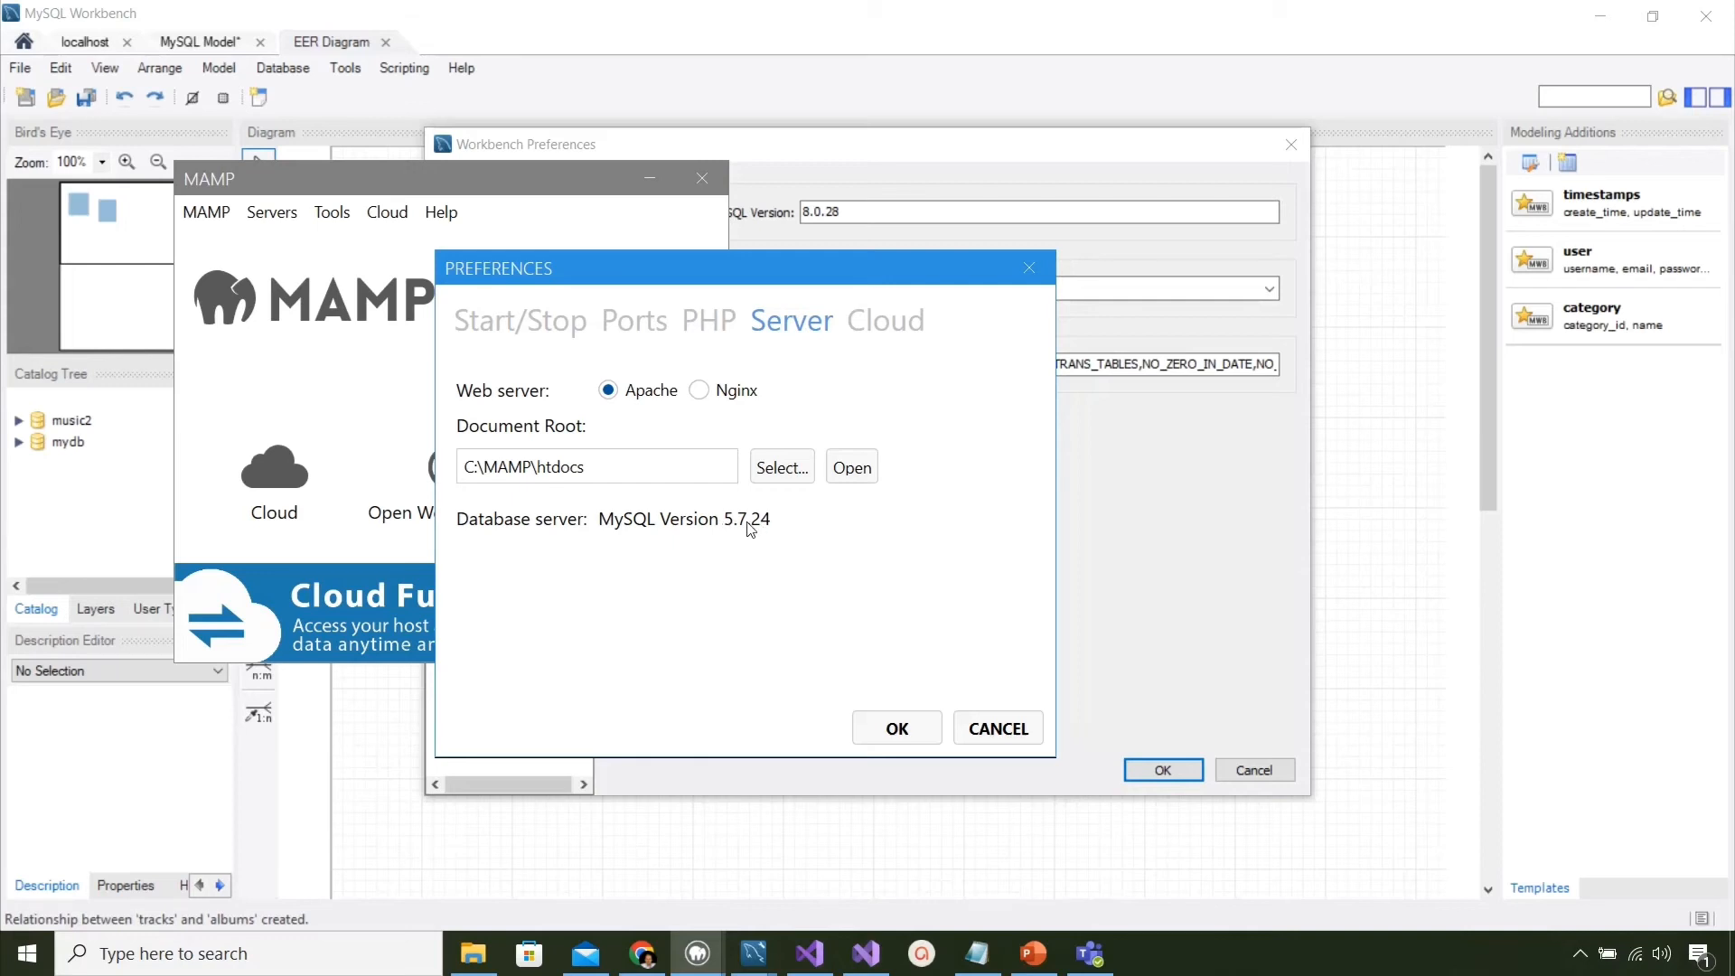
Step: Back in the Workbench preferences, set the default target MySQL version to 5.2 and apply the change
{"action": "left_click", "coordinate": [847, 217]}
{"action": "left_click_drag", "start_coordinate": [891, 213], "coordinate": [780, 219]}
{"action": "type", "text": "5"}
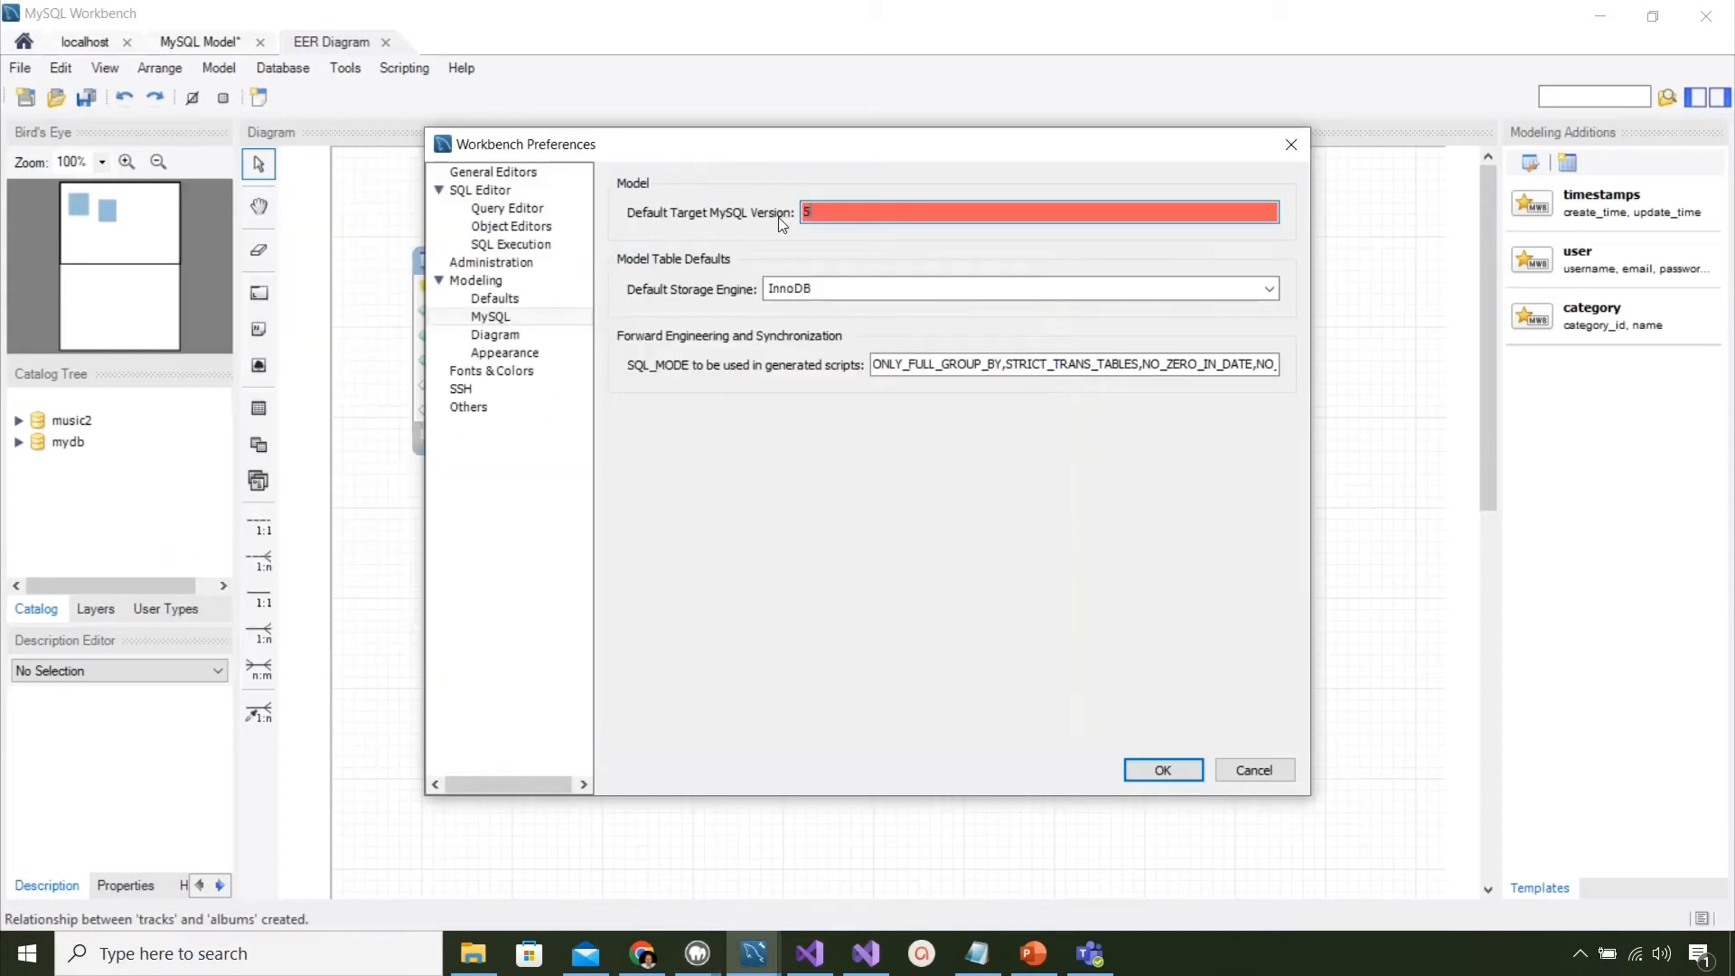
{"action": "type", "text": ".2"}
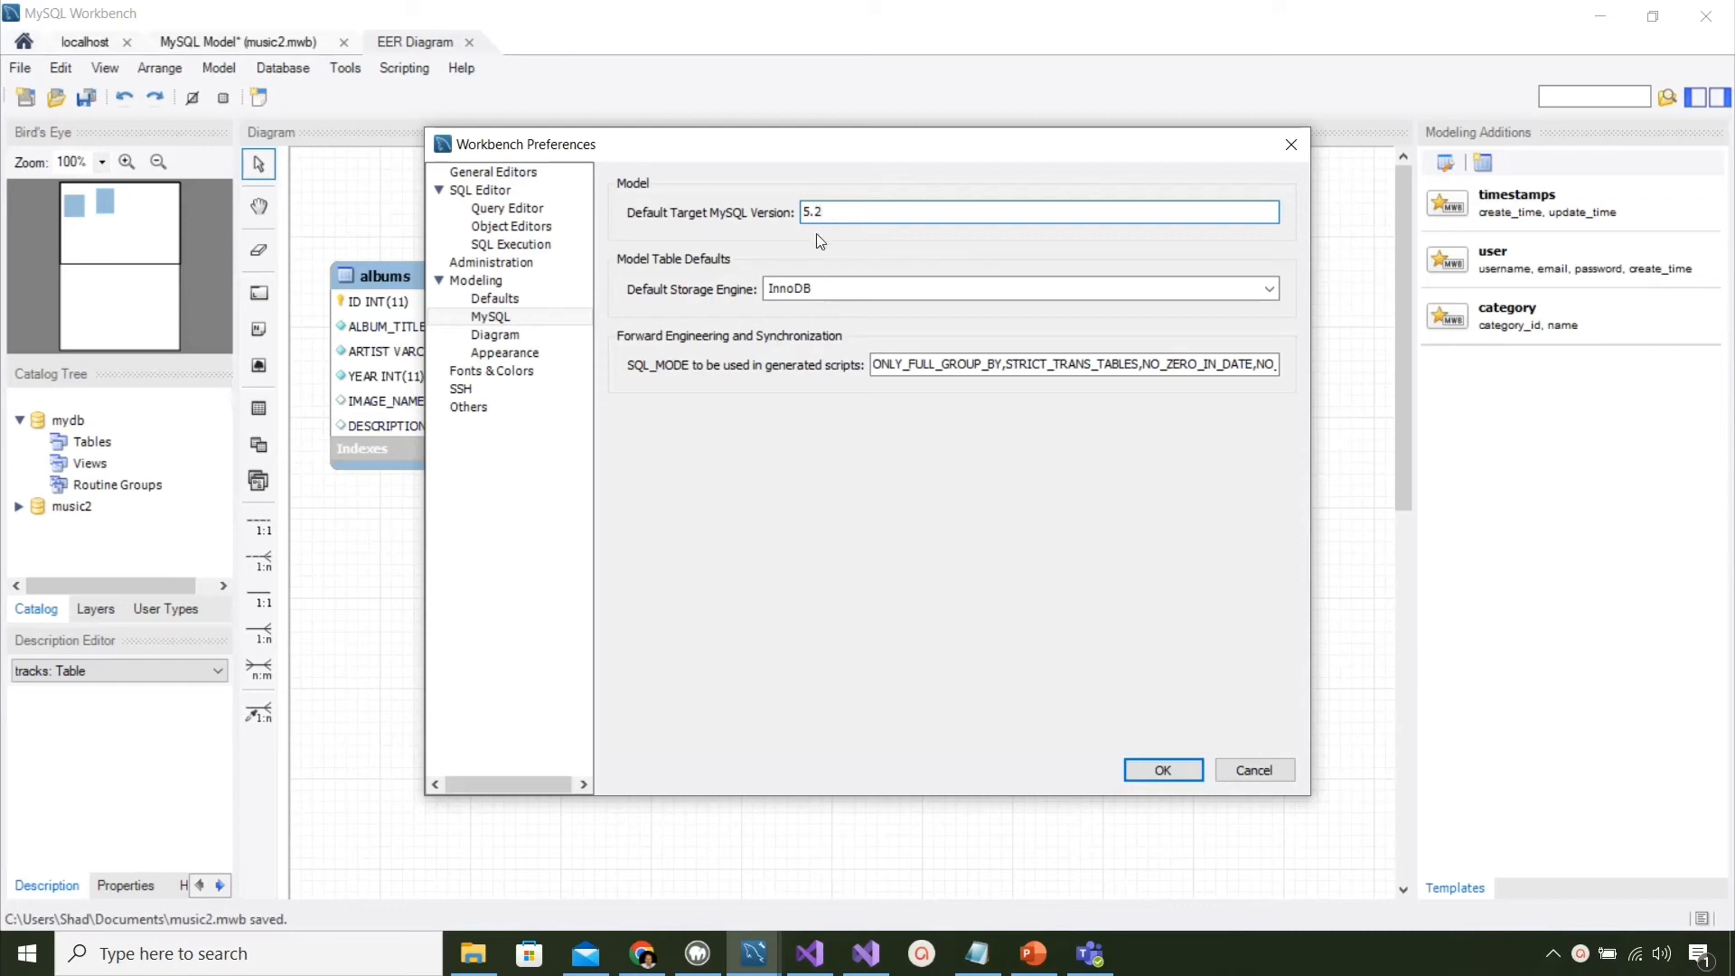
{"action": "left_click", "coordinate": [1142, 766]}
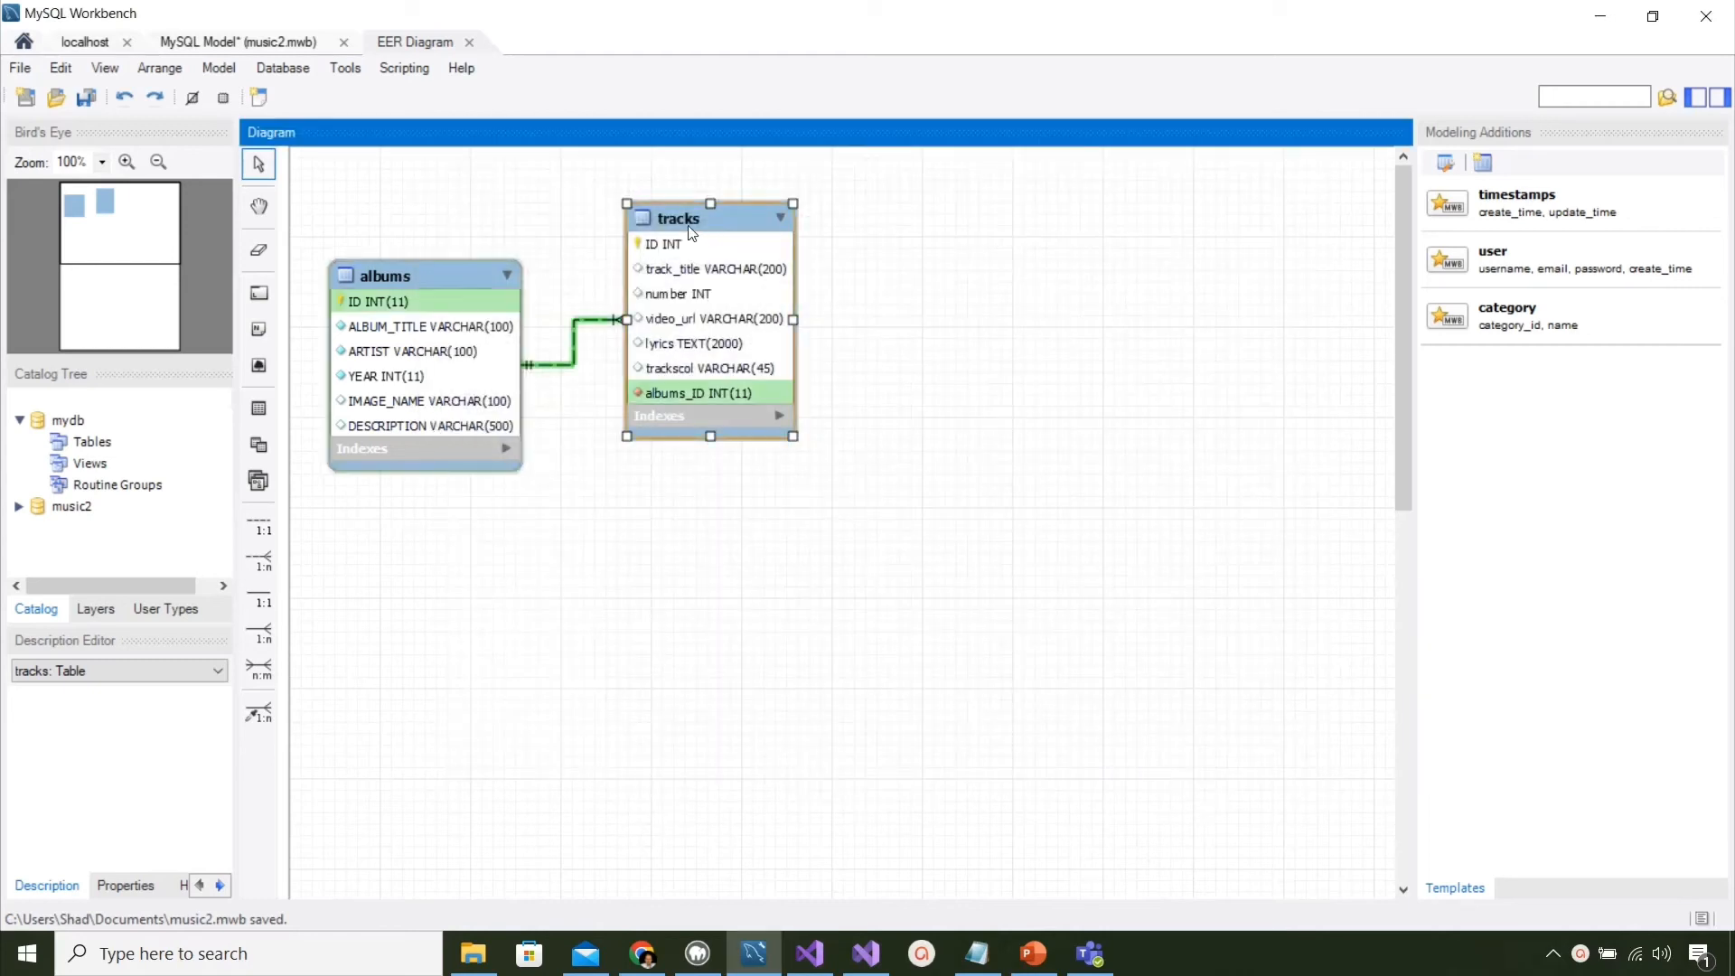
Step: Reposition tracks lower in the diagram, then start model synchronization with the default connection and sync options, entering the MySQL server password
{"action": "left_click_drag", "start_coordinate": [687, 224], "coordinate": [675, 399]}
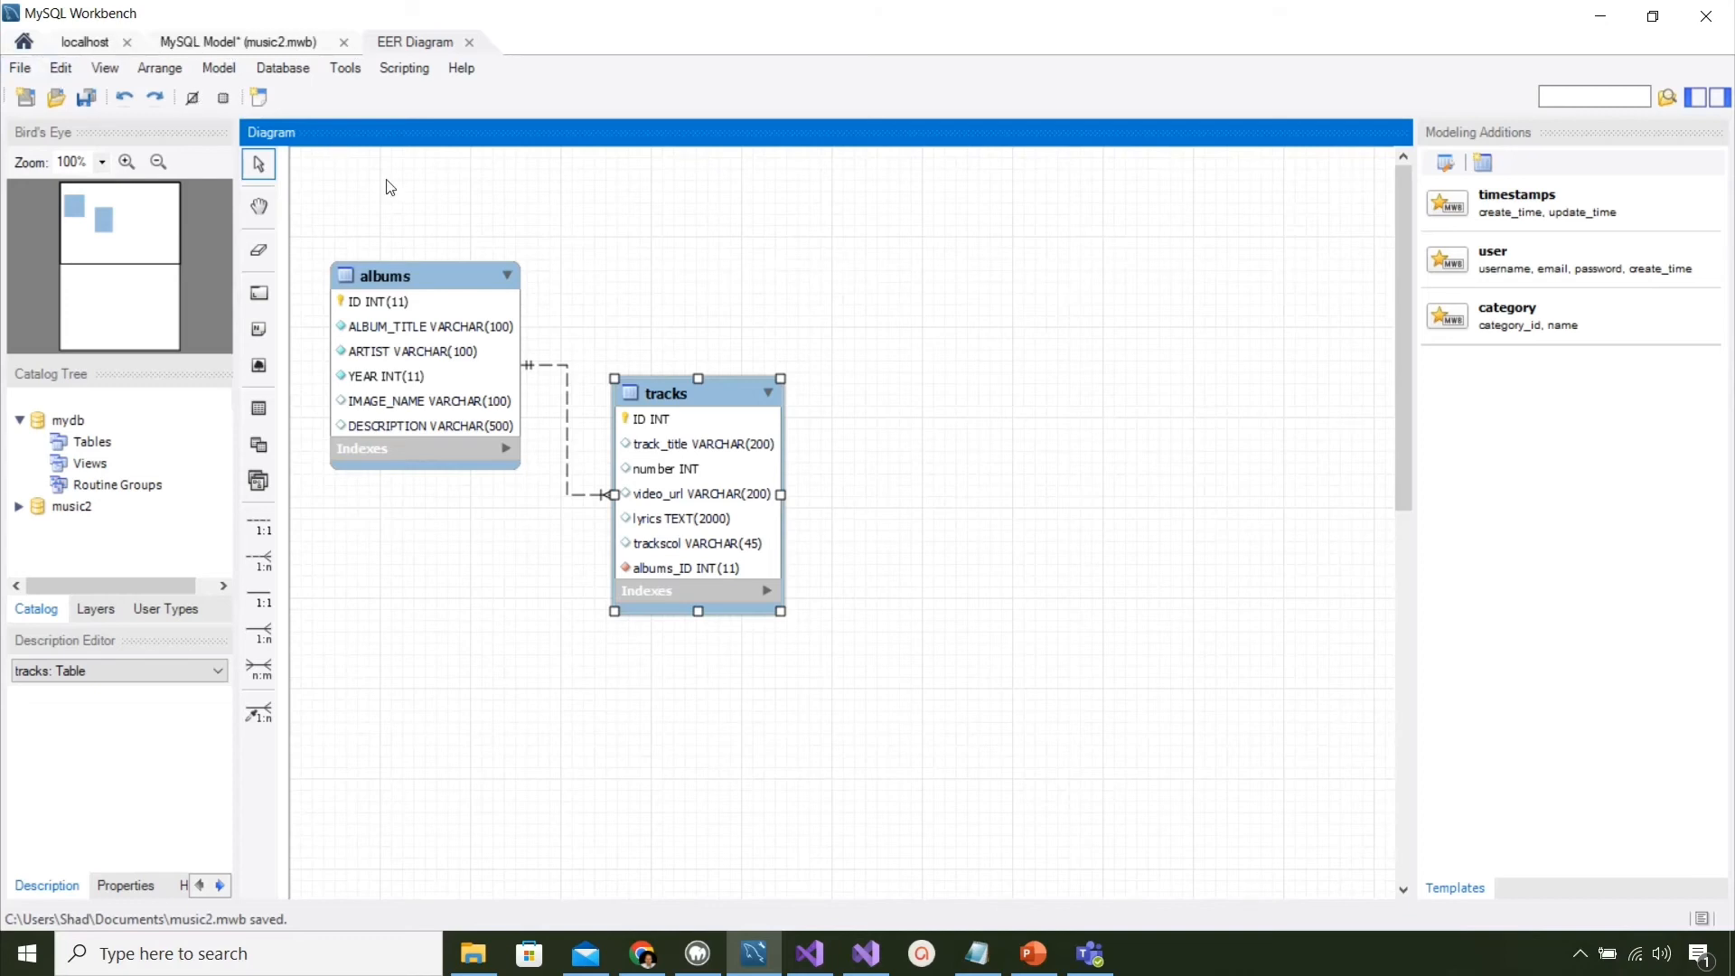
{"action": "left_click", "coordinate": [285, 74]}
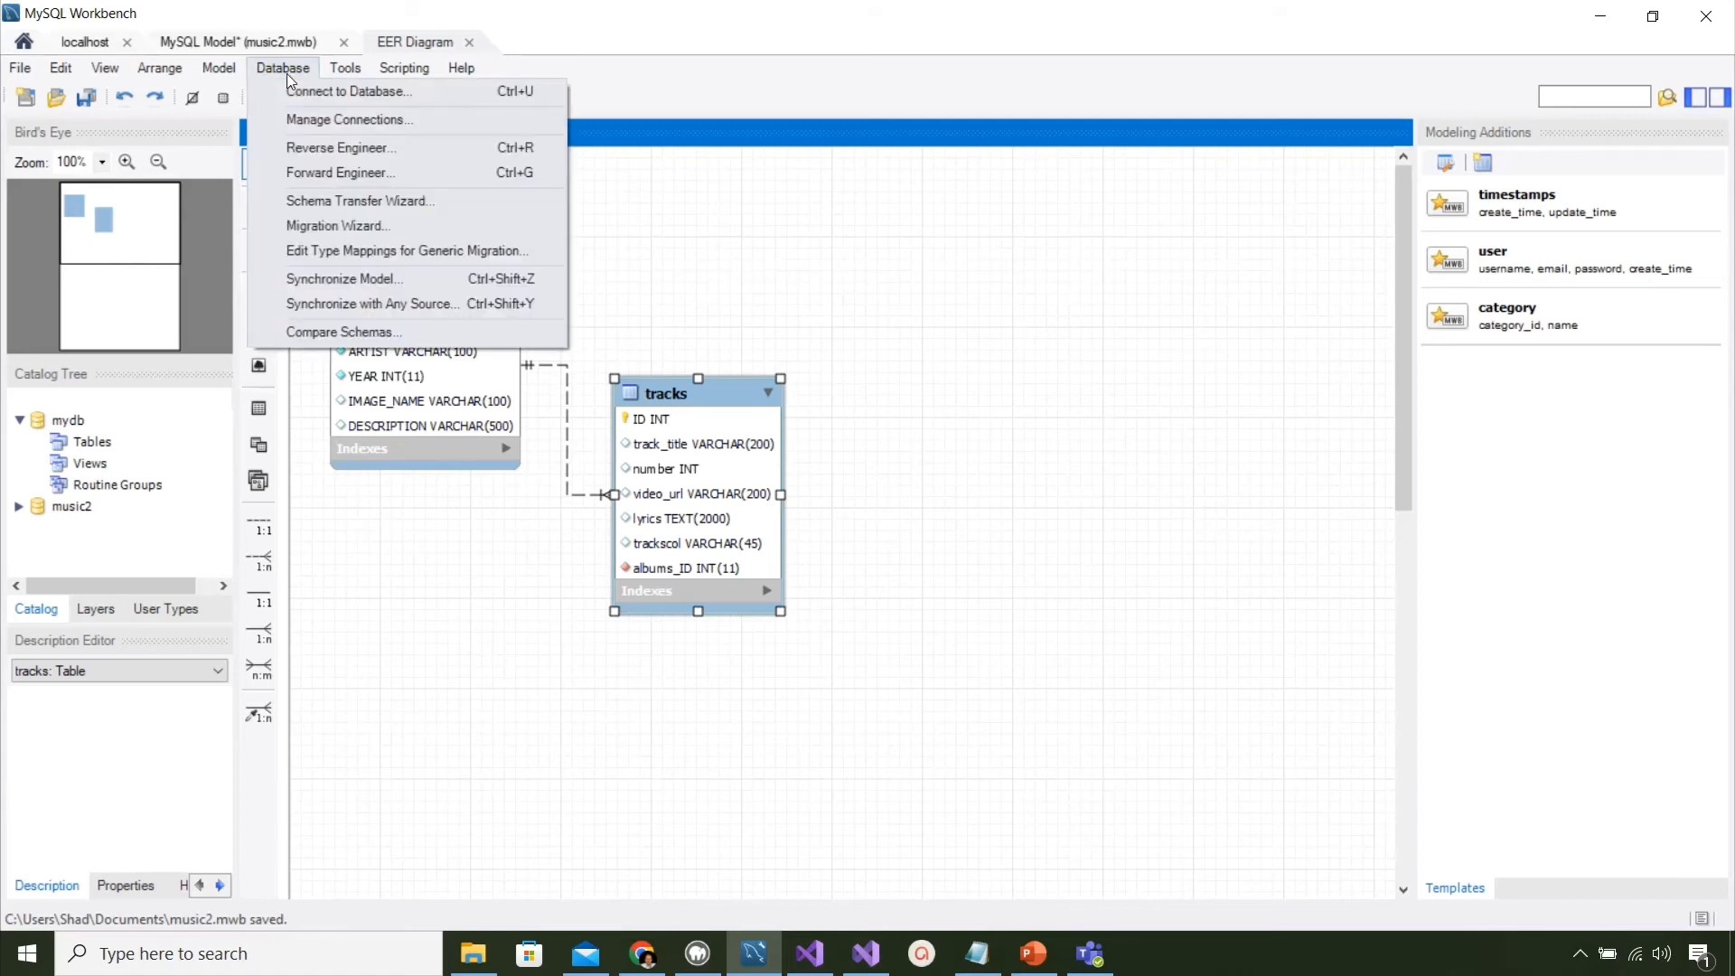
{"action": "left_click", "coordinate": [295, 280]}
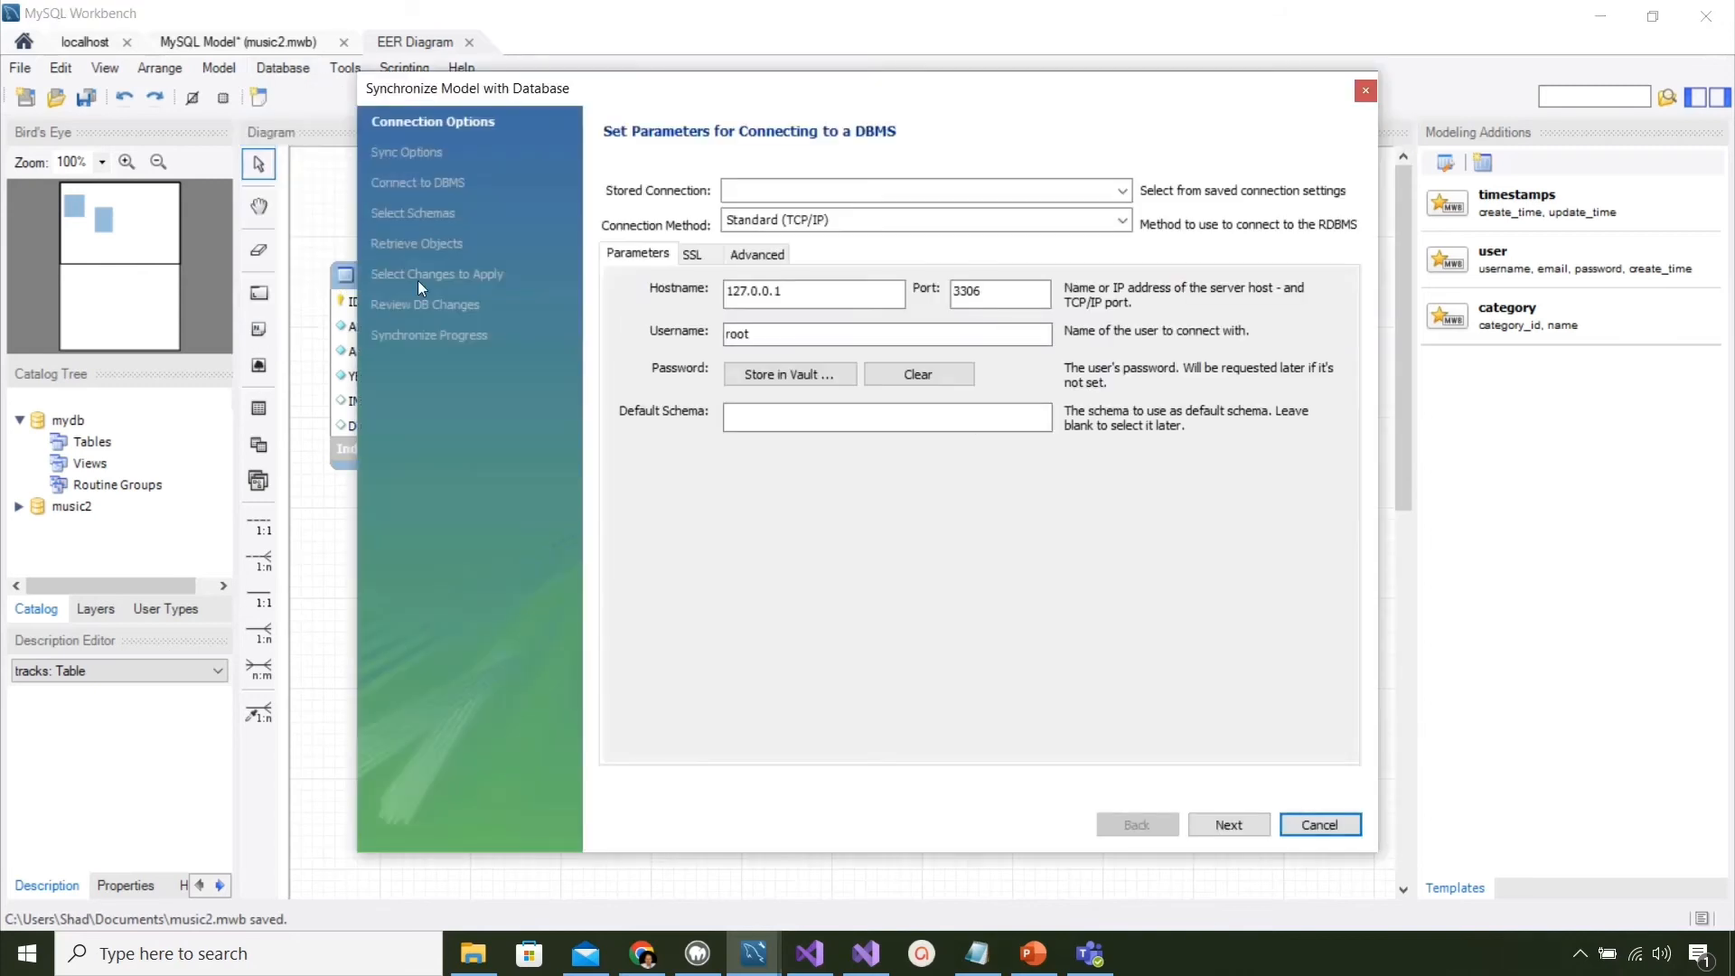
{"action": "left_click", "coordinate": [1229, 824]}
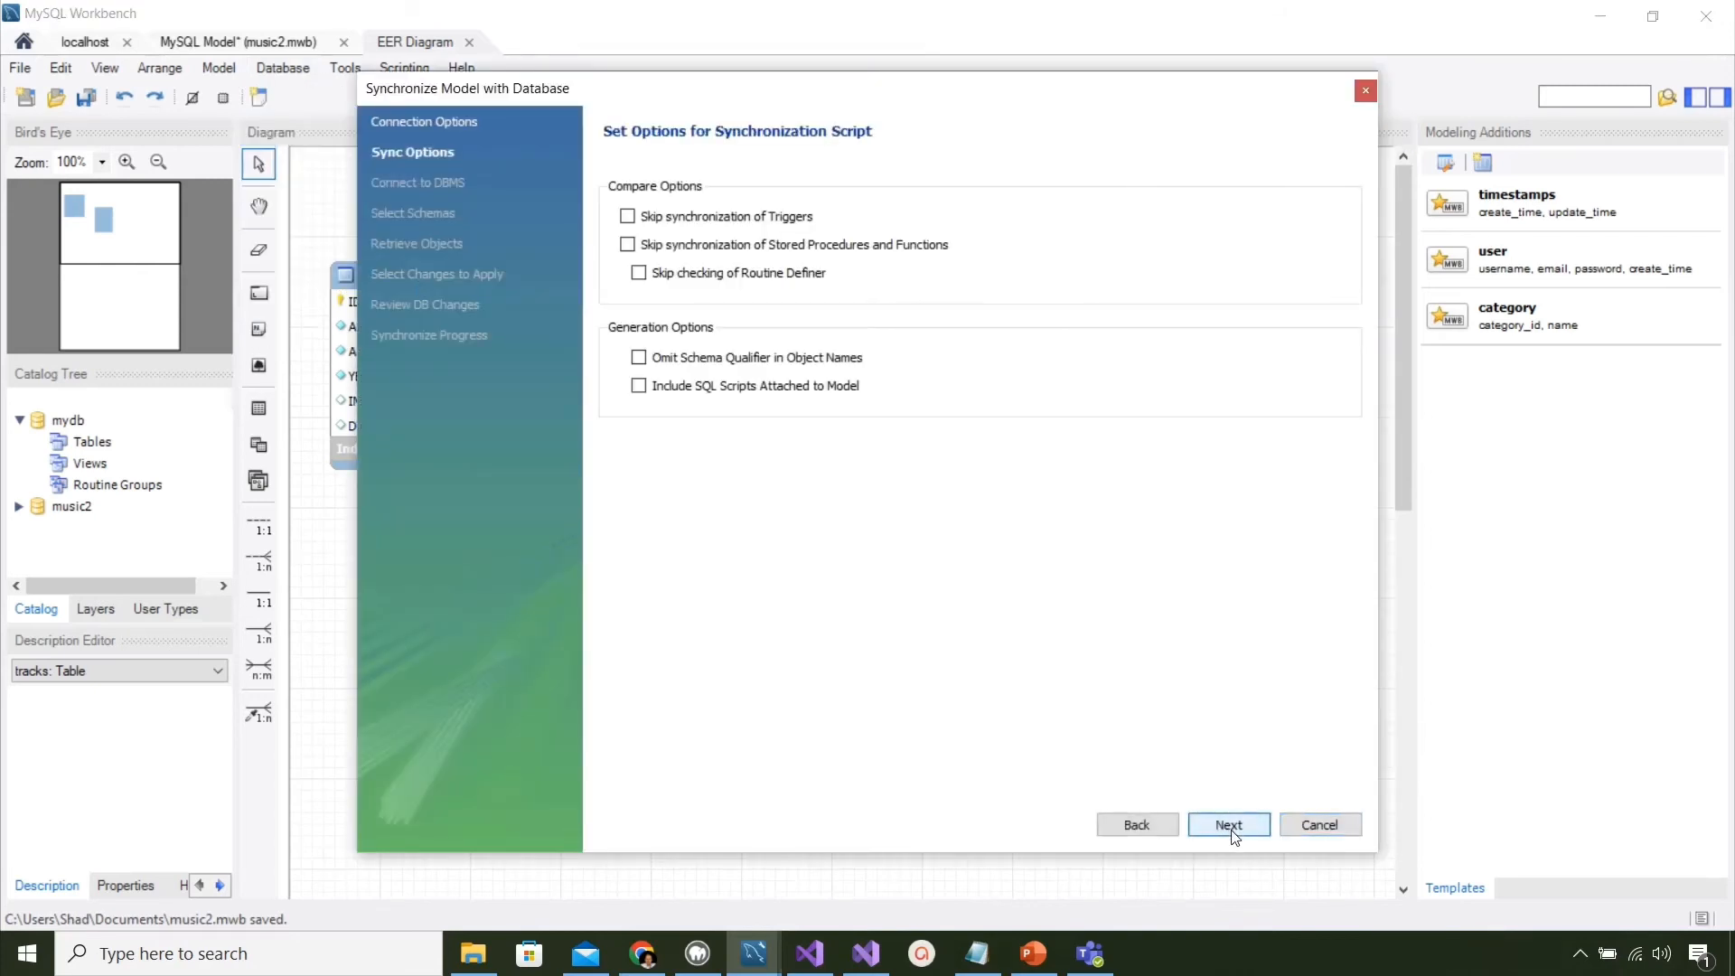
{"action": "left_click", "coordinate": [1229, 825]}
{"action": "type", "text": "****"}
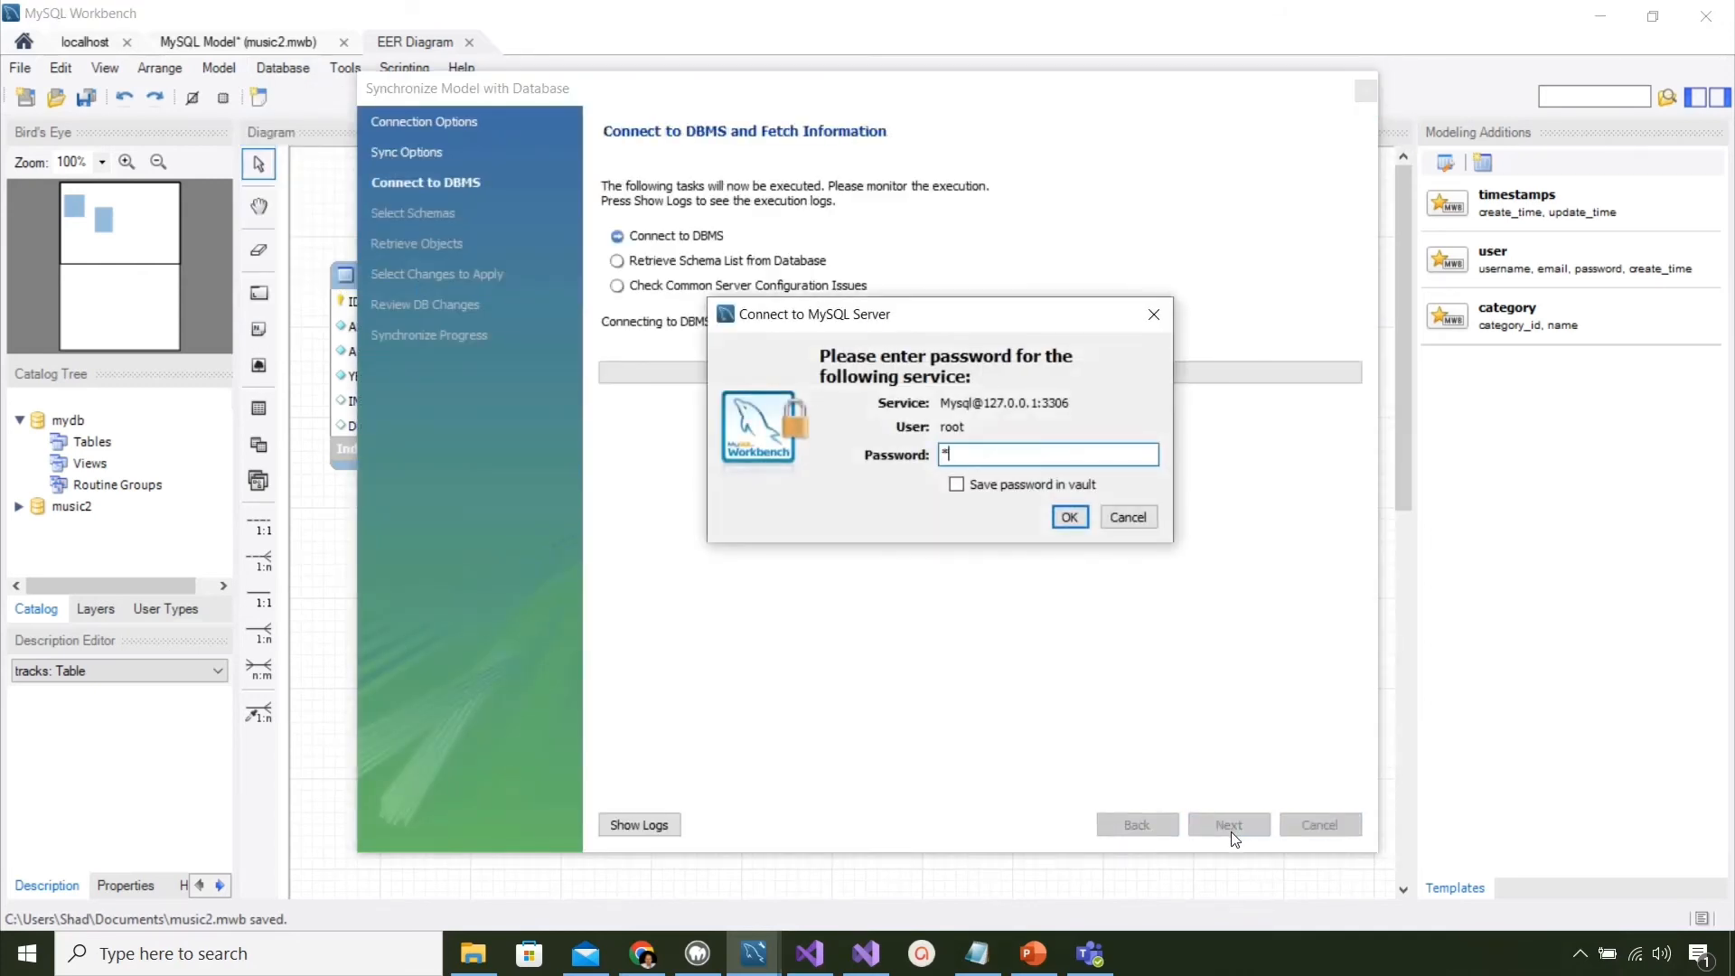
{"action": "key", "text": "Return"}
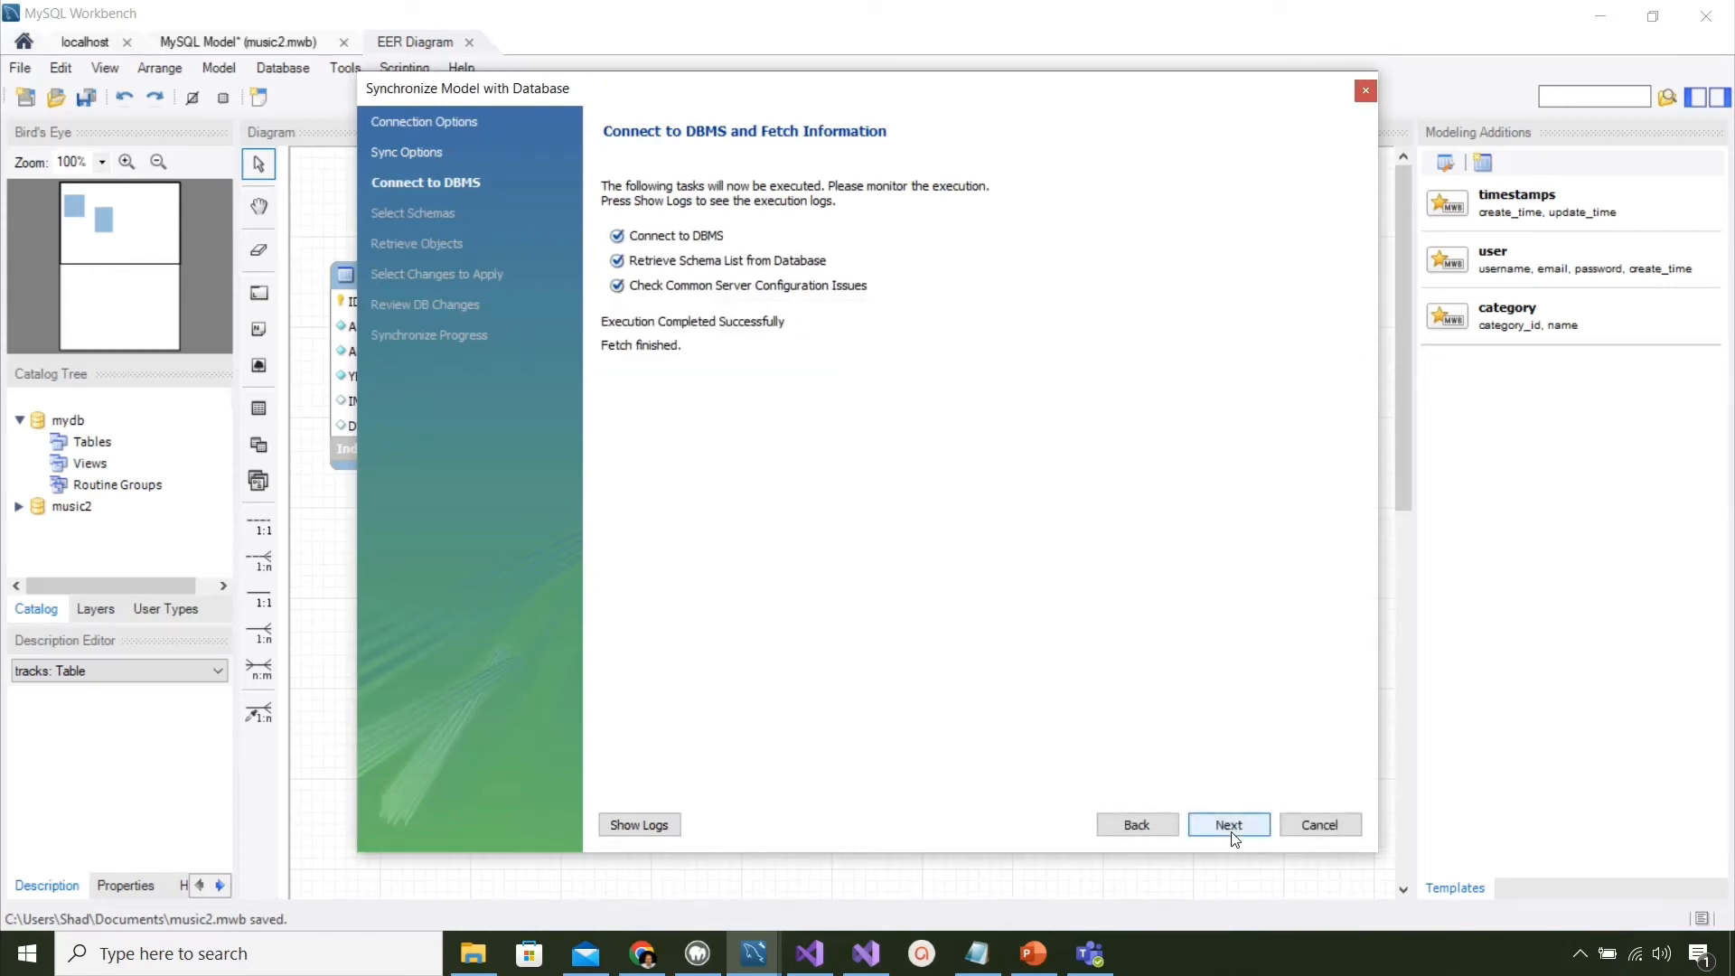
Step: Synchronize only the music2 schema and retrieve its objects to list the model and database differences
{"action": "left_click", "coordinate": [1229, 824]}
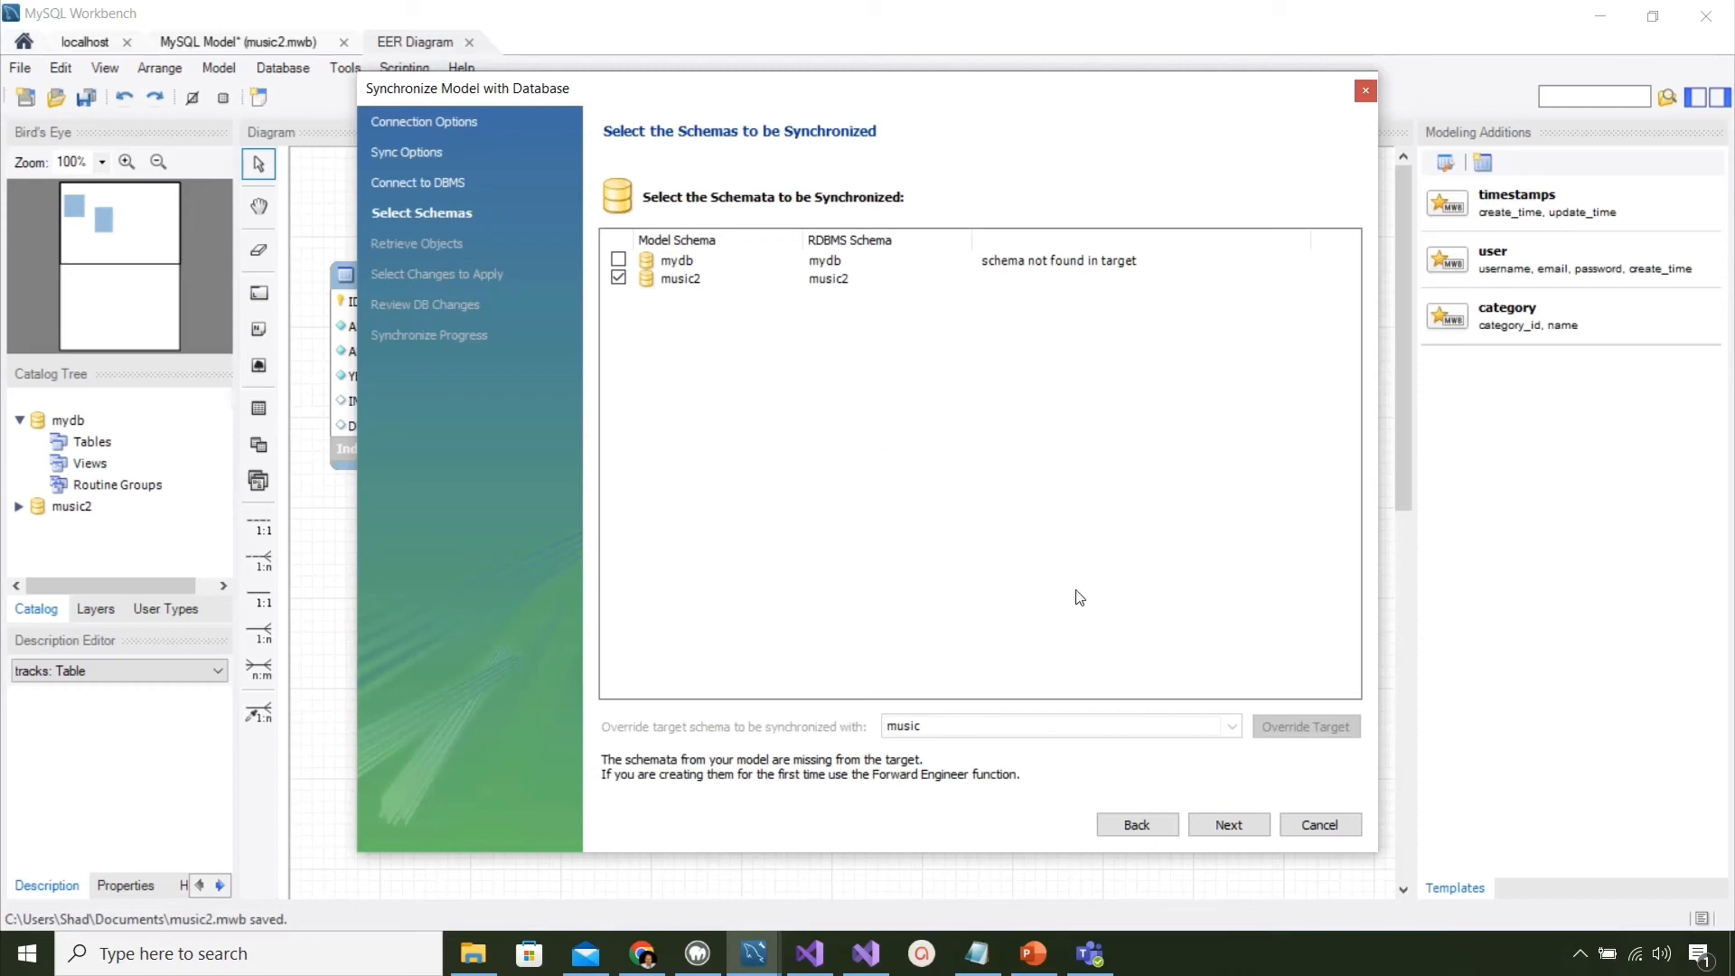
{"action": "left_click", "coordinate": [1220, 824]}
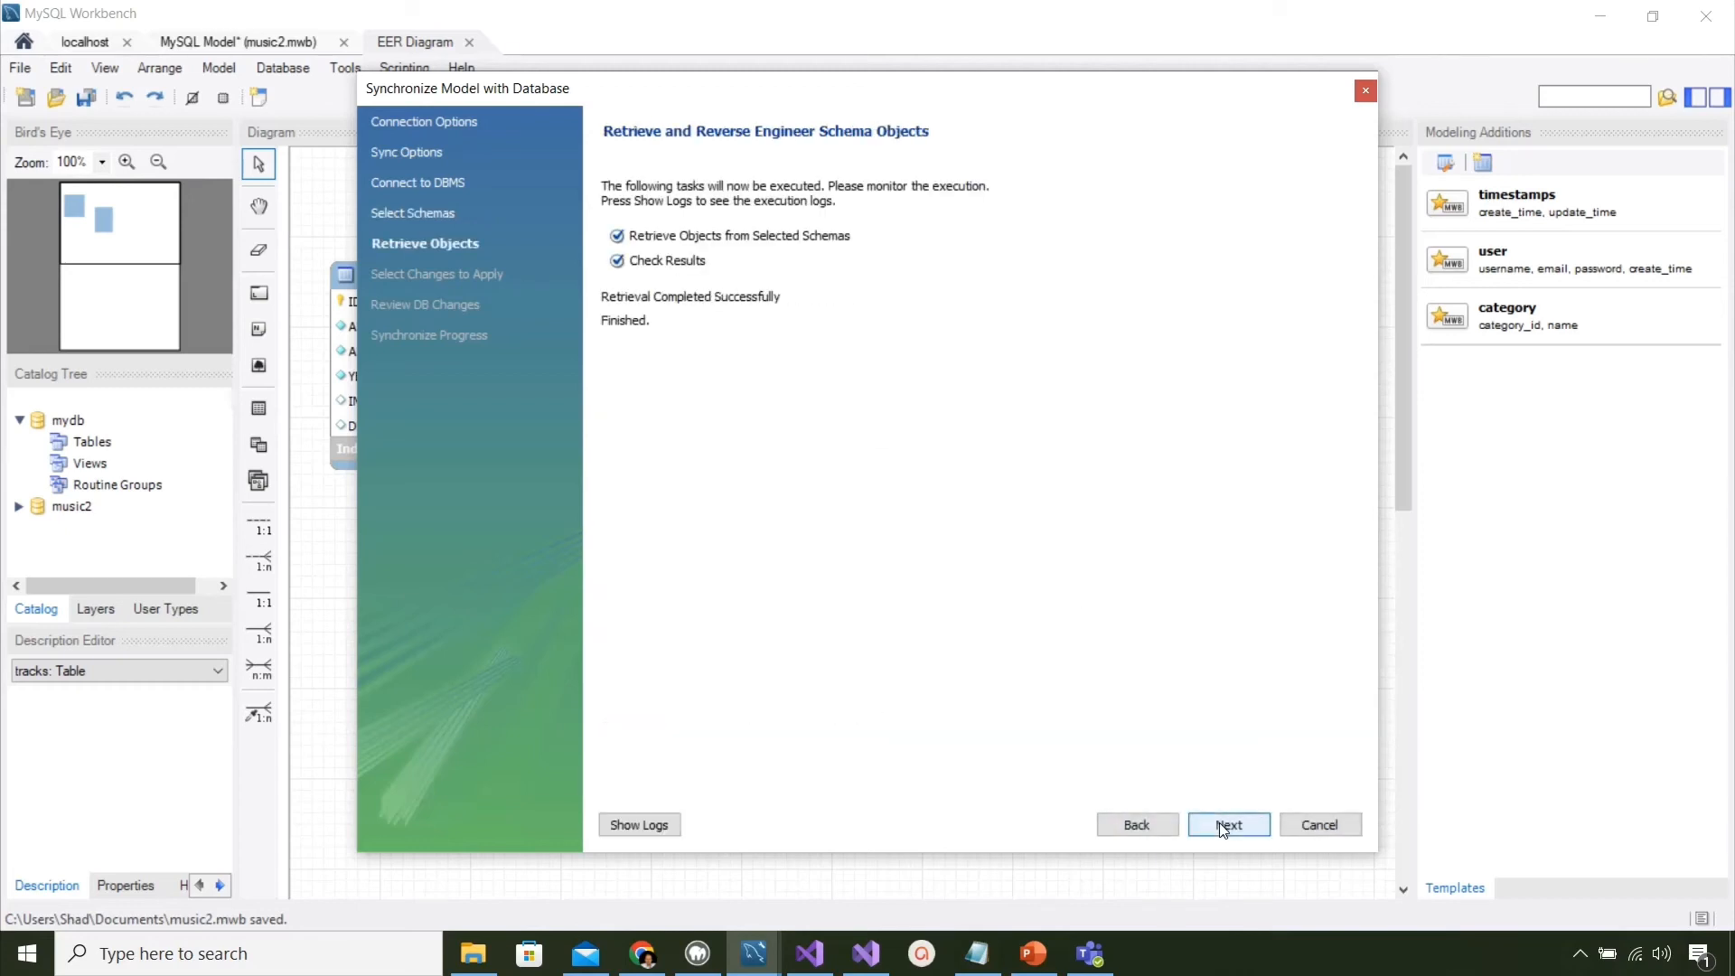
{"action": "left_click", "coordinate": [1226, 825]}
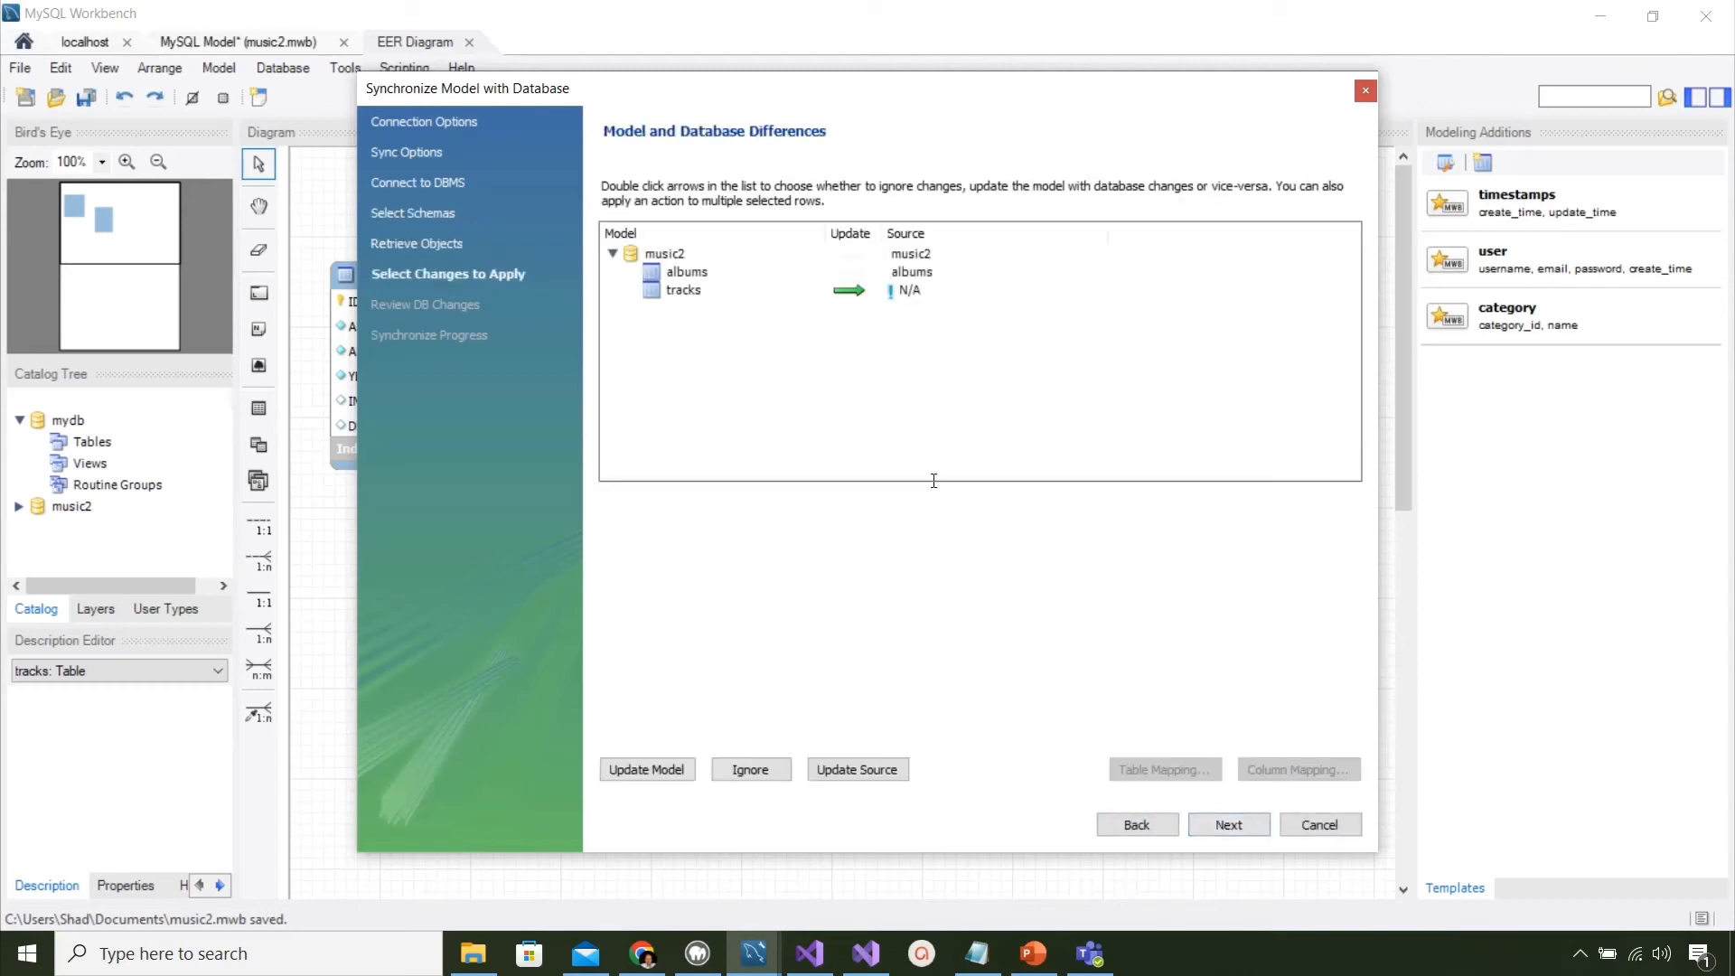
Step: Check the index line in the script generated for tracks, then proceed to the database changes preview and review the full script
{"action": "left_click", "coordinate": [699, 289]}
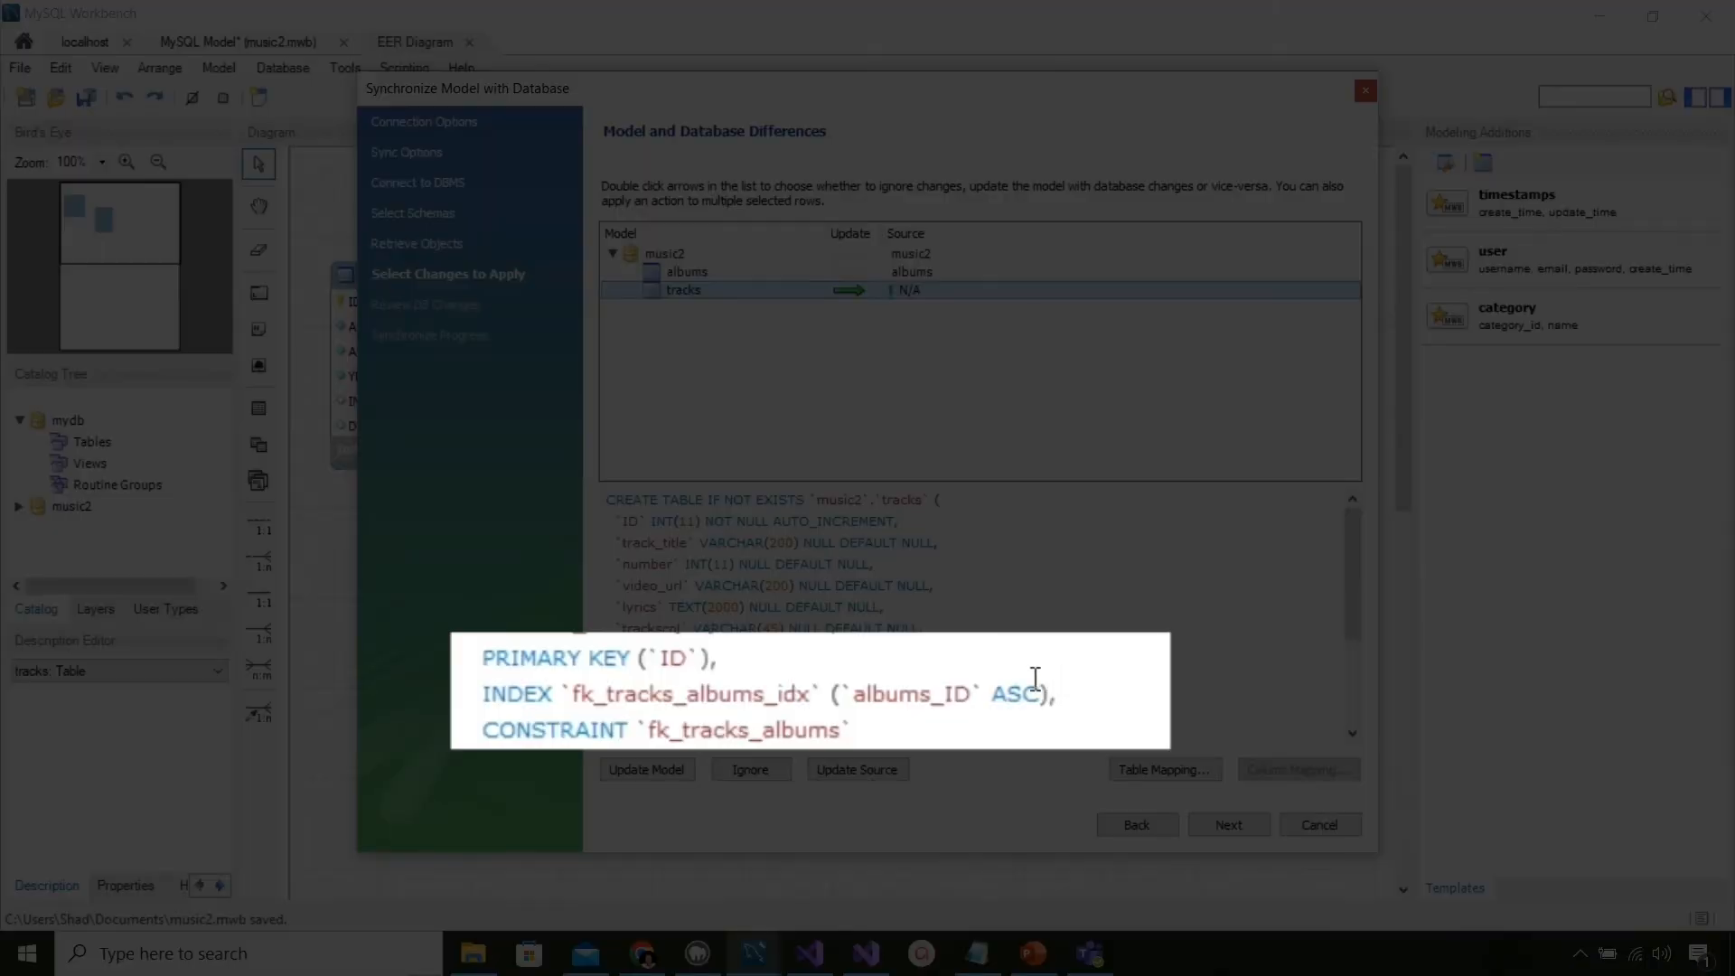
{"action": "left_click_drag", "start_coordinate": [937, 689], "coordinate": [960, 690]}
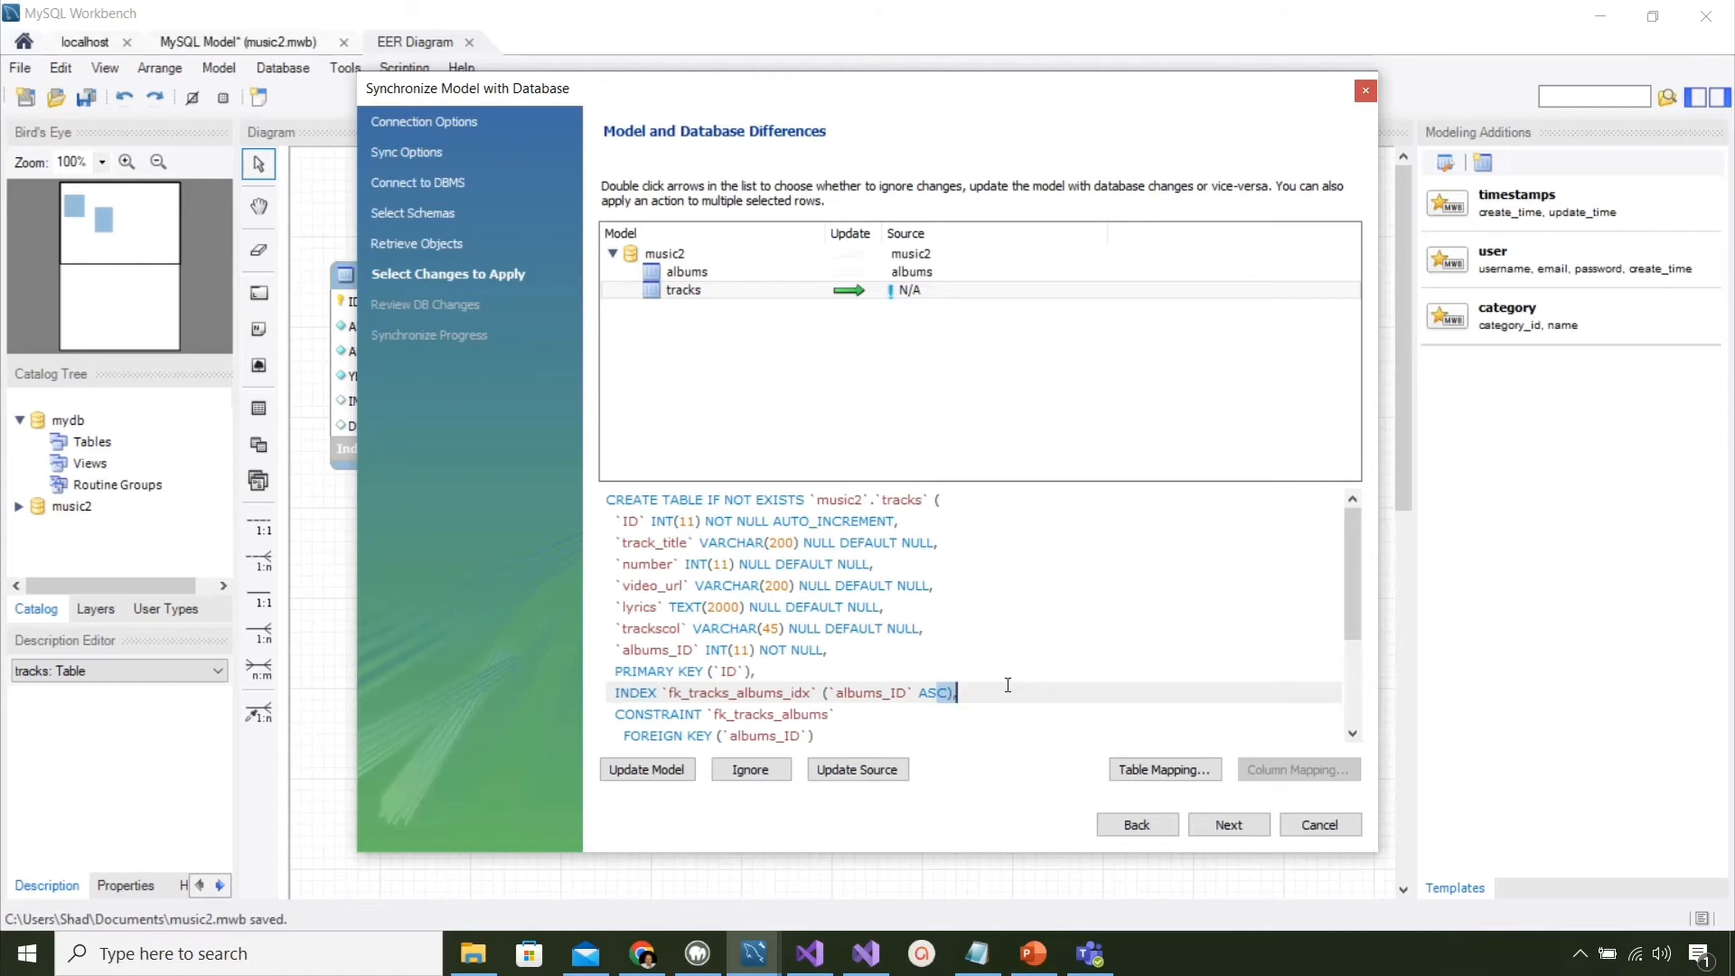
{"action": "left_click", "coordinate": [1231, 828]}
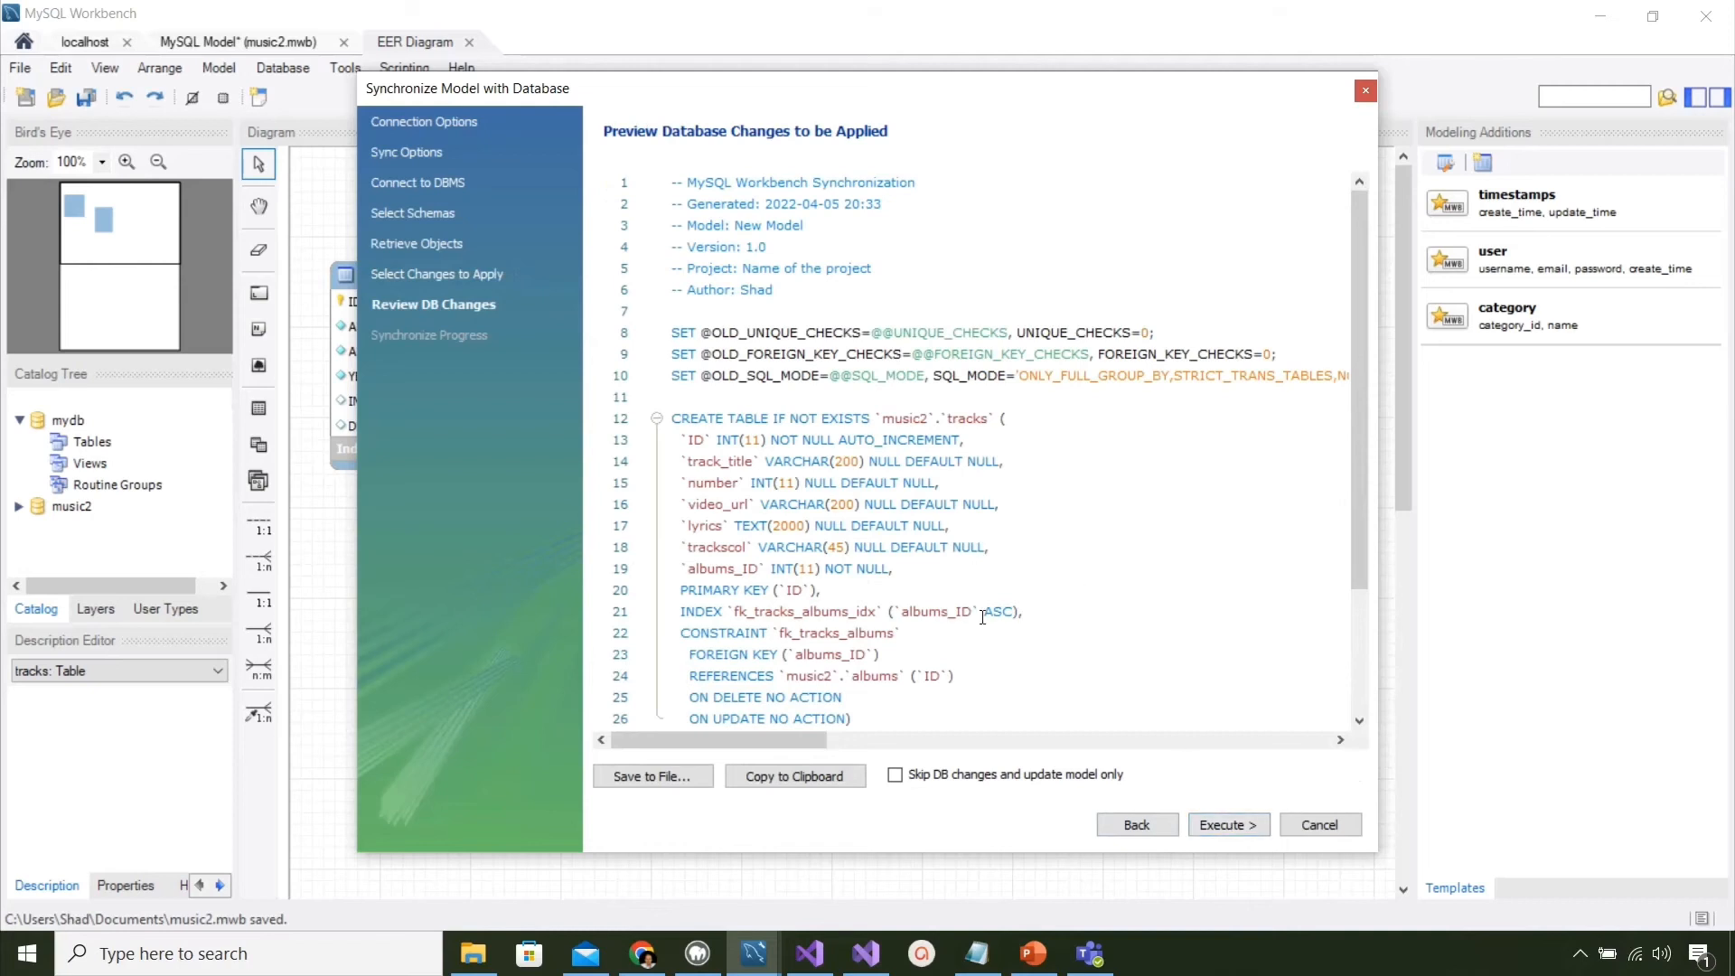
{"action": "scroll", "coordinate": [1095, 586], "scroll_direction": "down", "scroll_amount": 3}
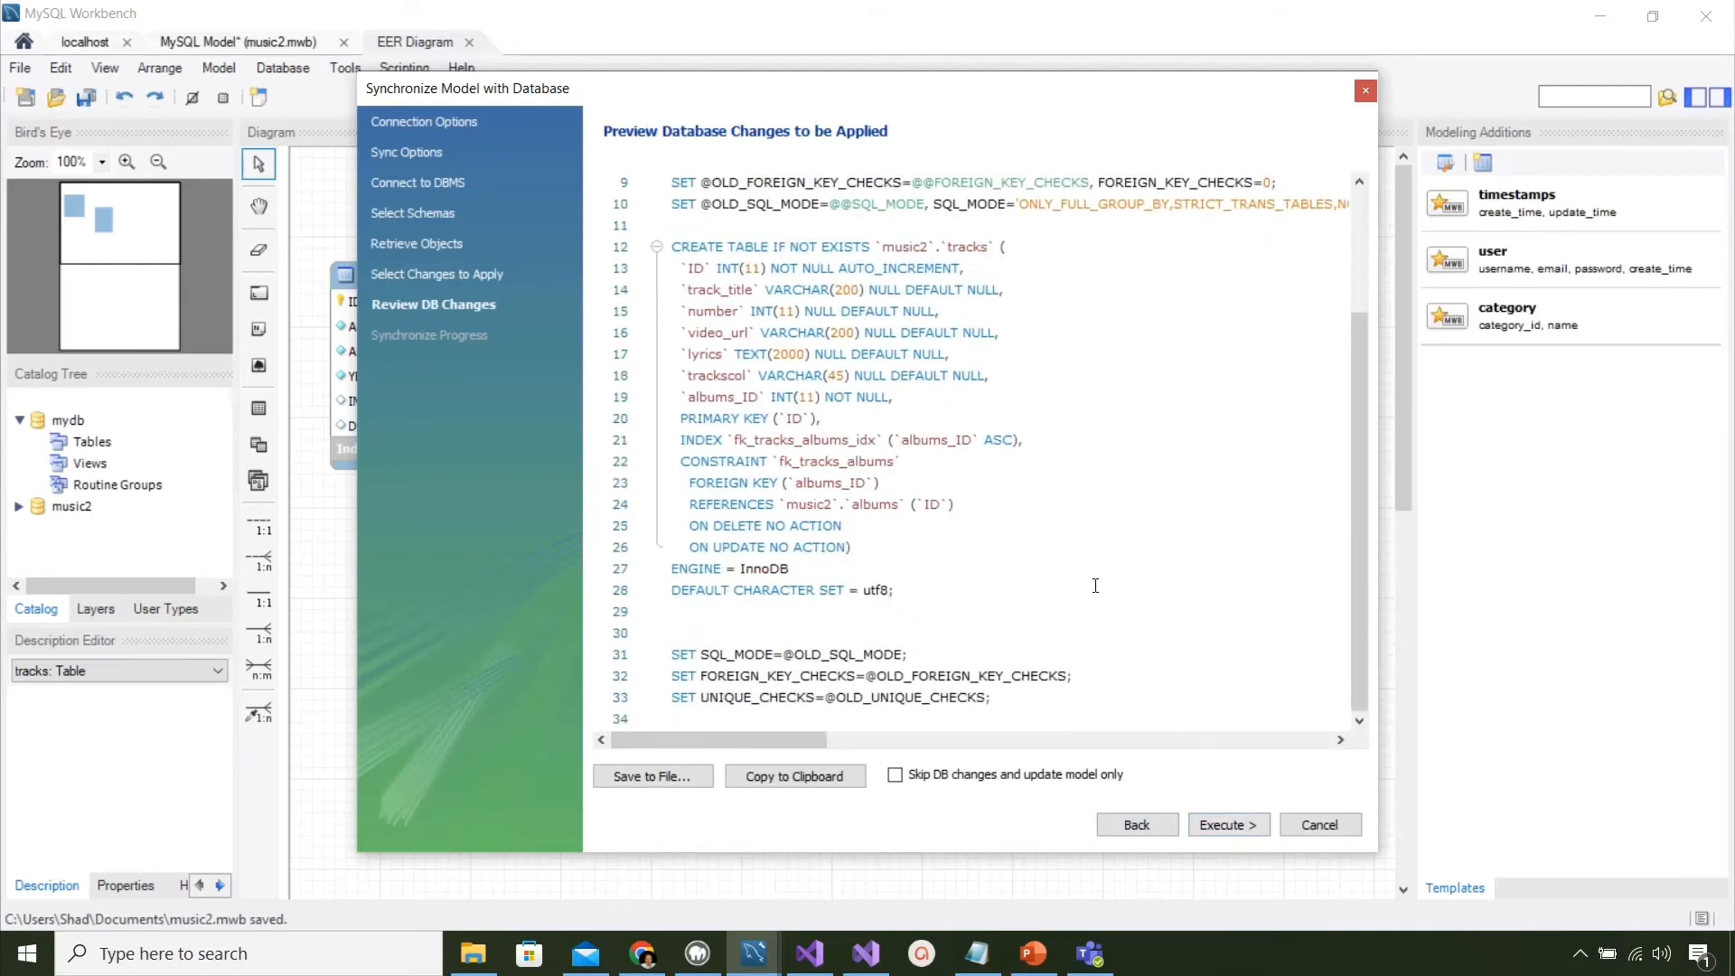
Step: Execute the previewed changes to synchronize the model with the database and close the finished wizard
{"action": "left_click", "coordinate": [1229, 822]}
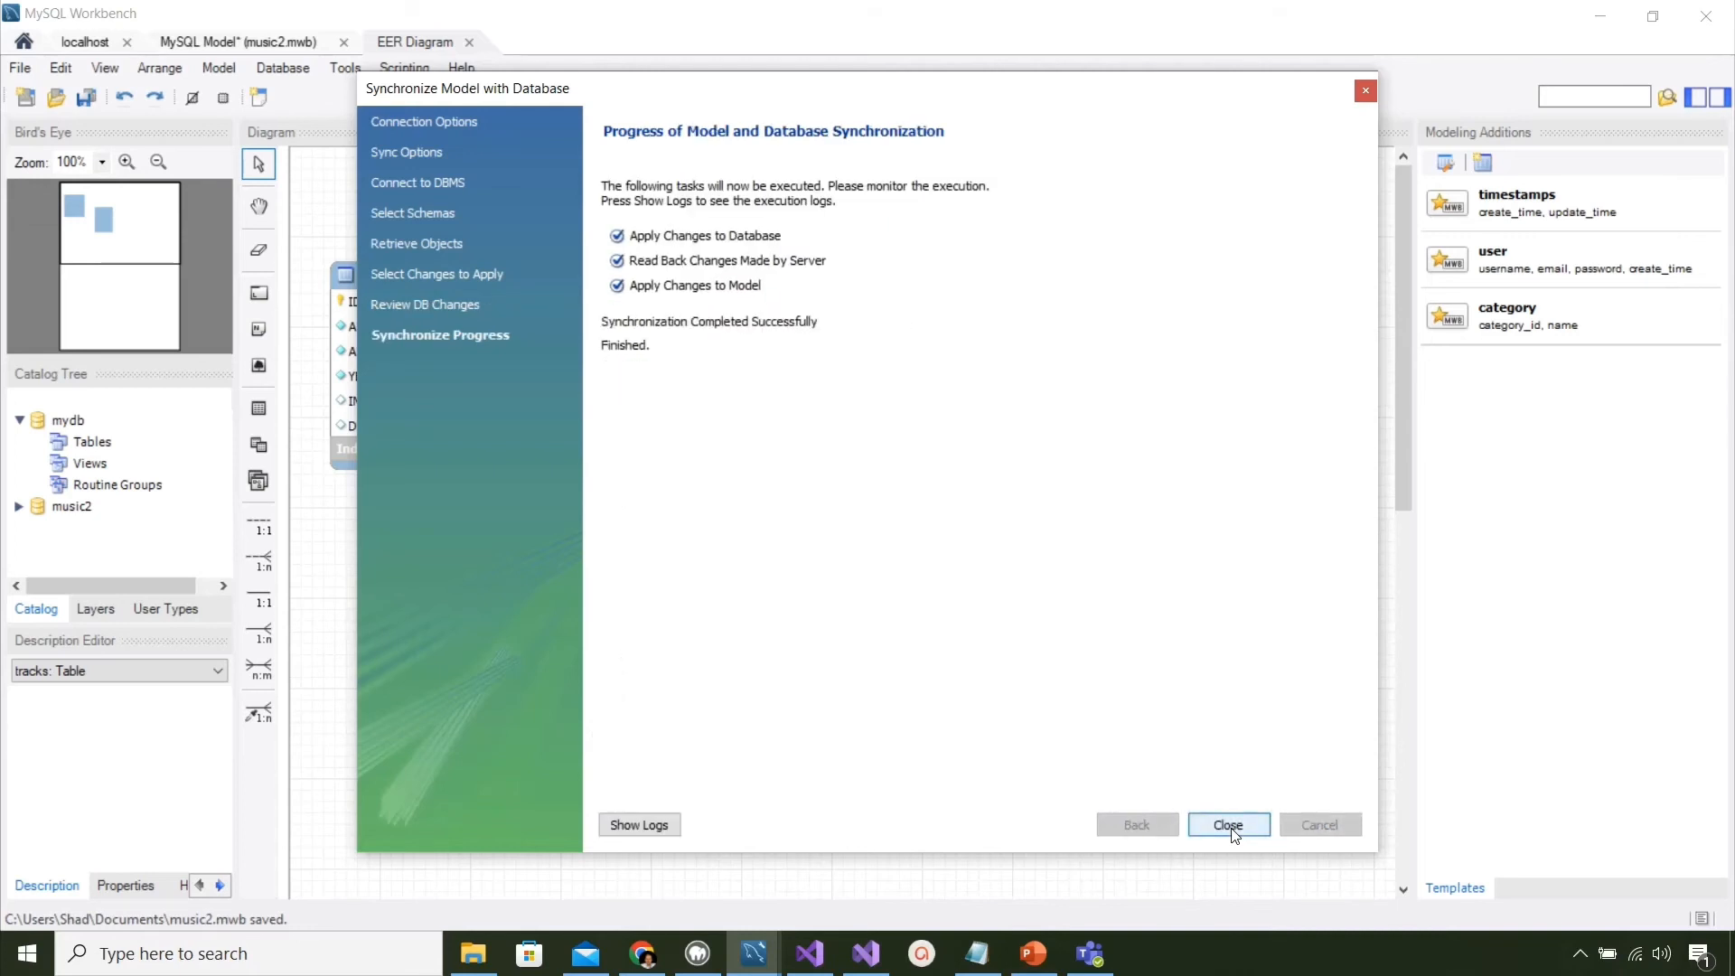
{"action": "left_click", "coordinate": [1229, 825]}
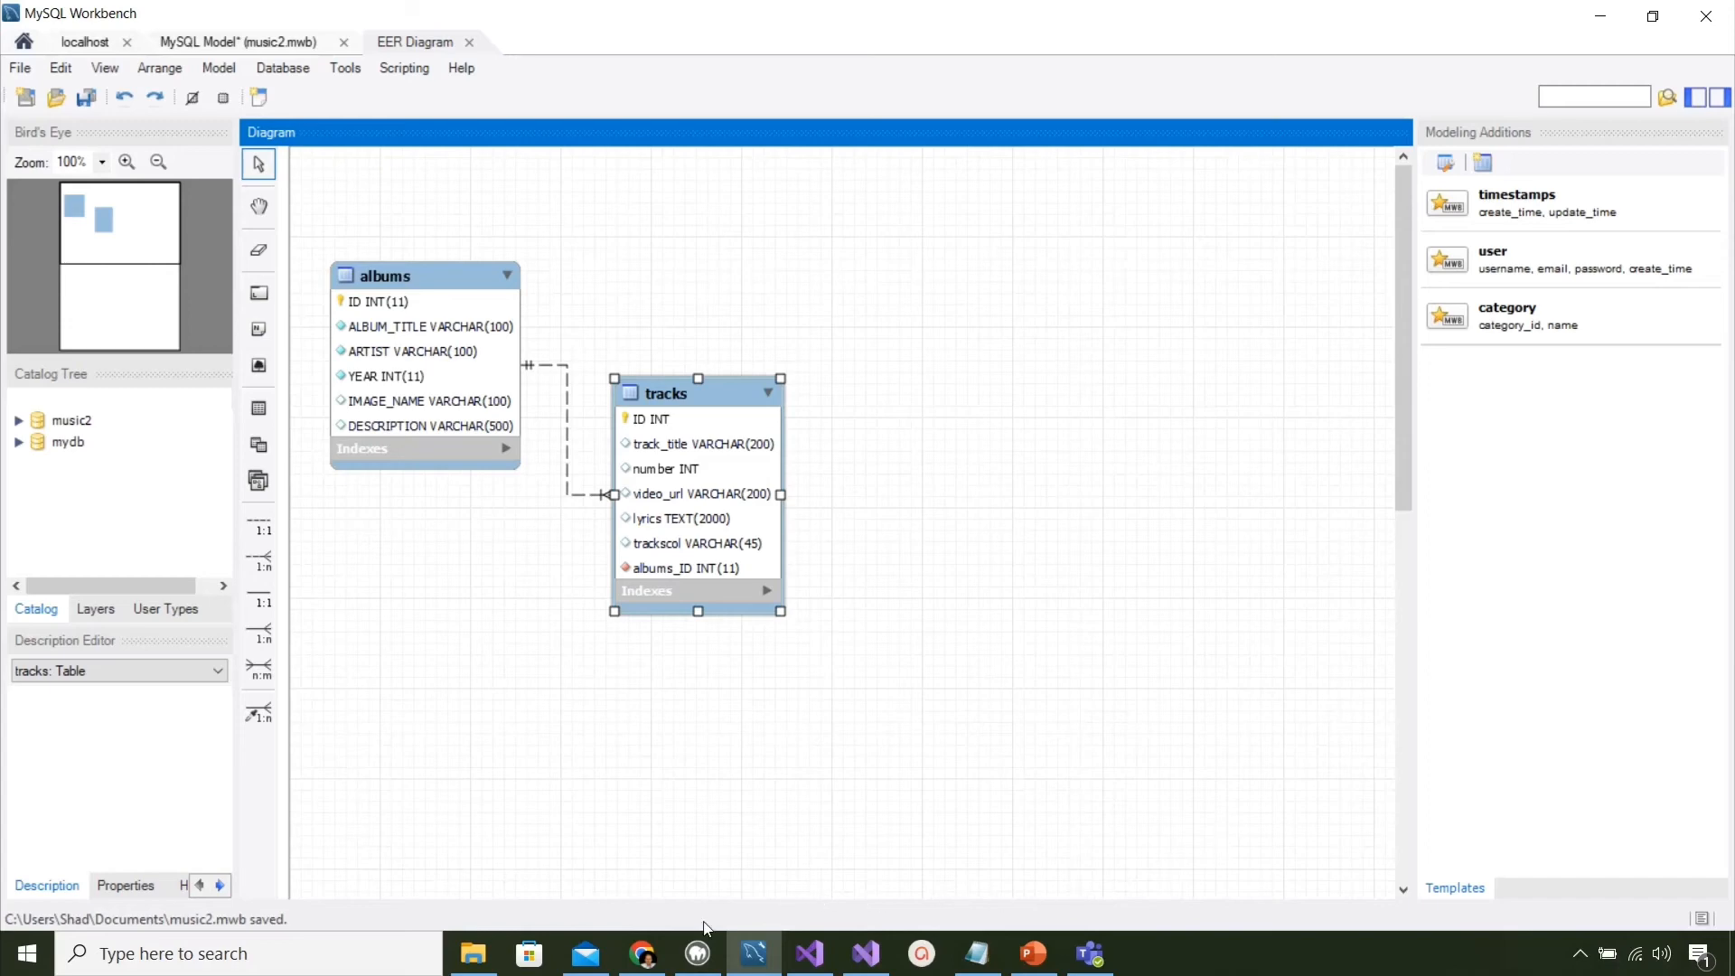
Step: Switch to phpMyAdmin in the browser, reload it, and browse music2's albums and tracks tables
{"action": "left_click", "coordinate": [640, 952]}
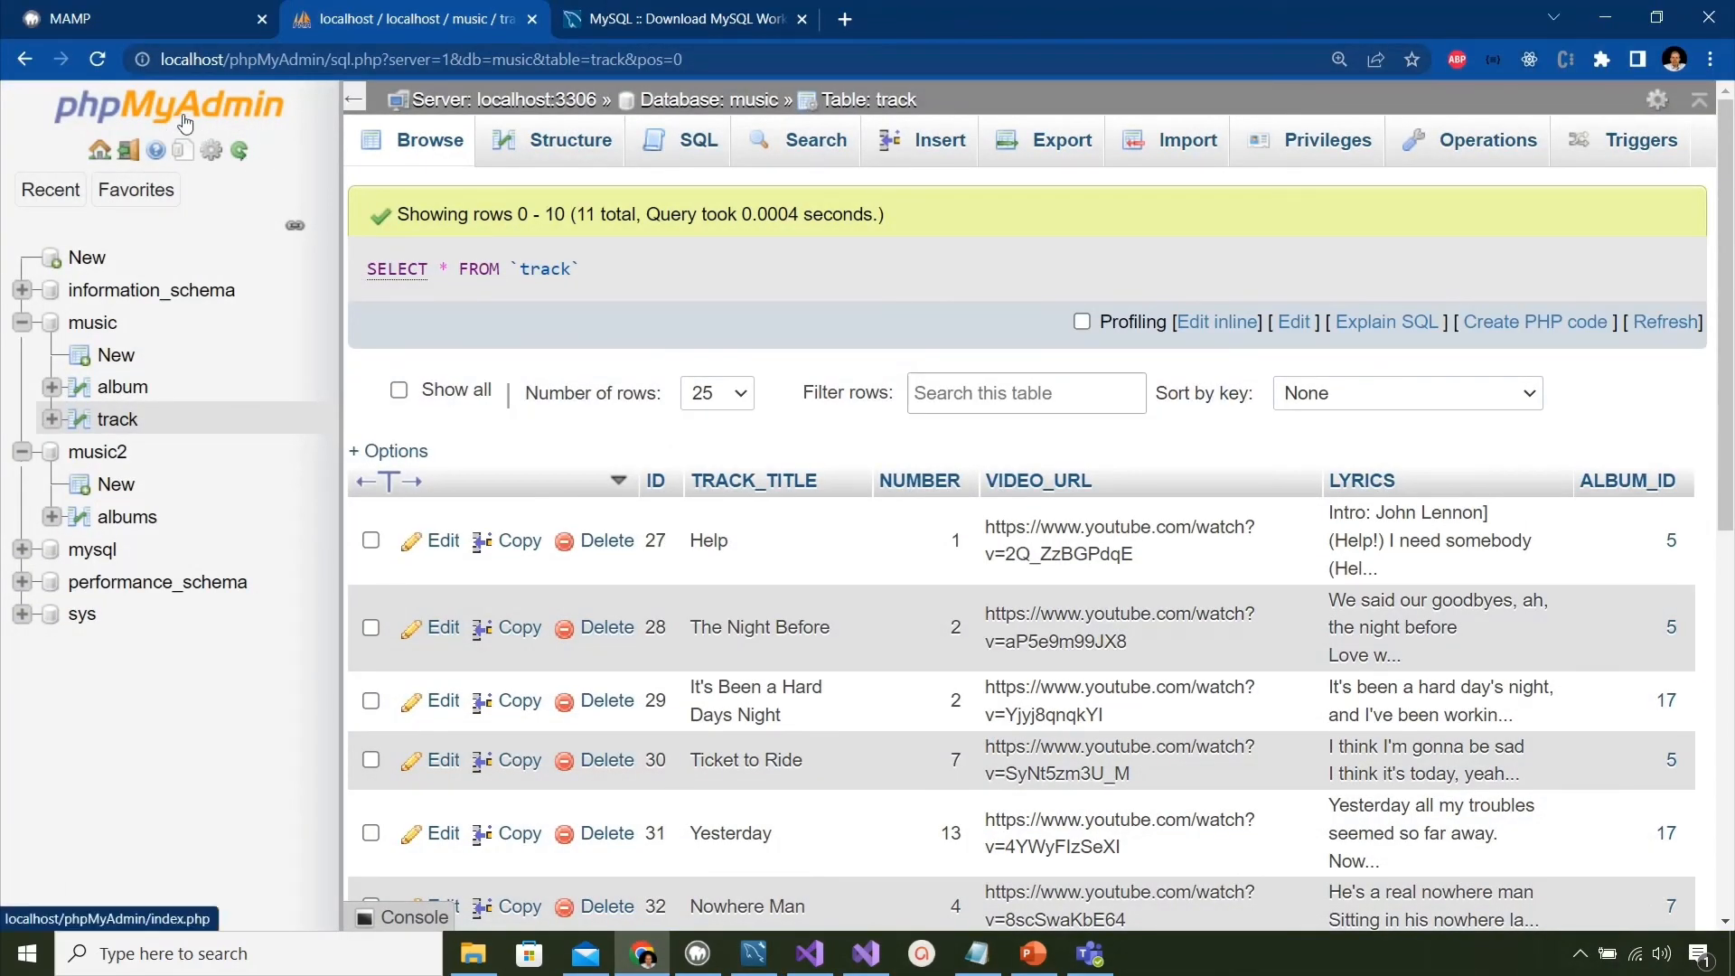
{"action": "left_click", "coordinate": [24, 325]}
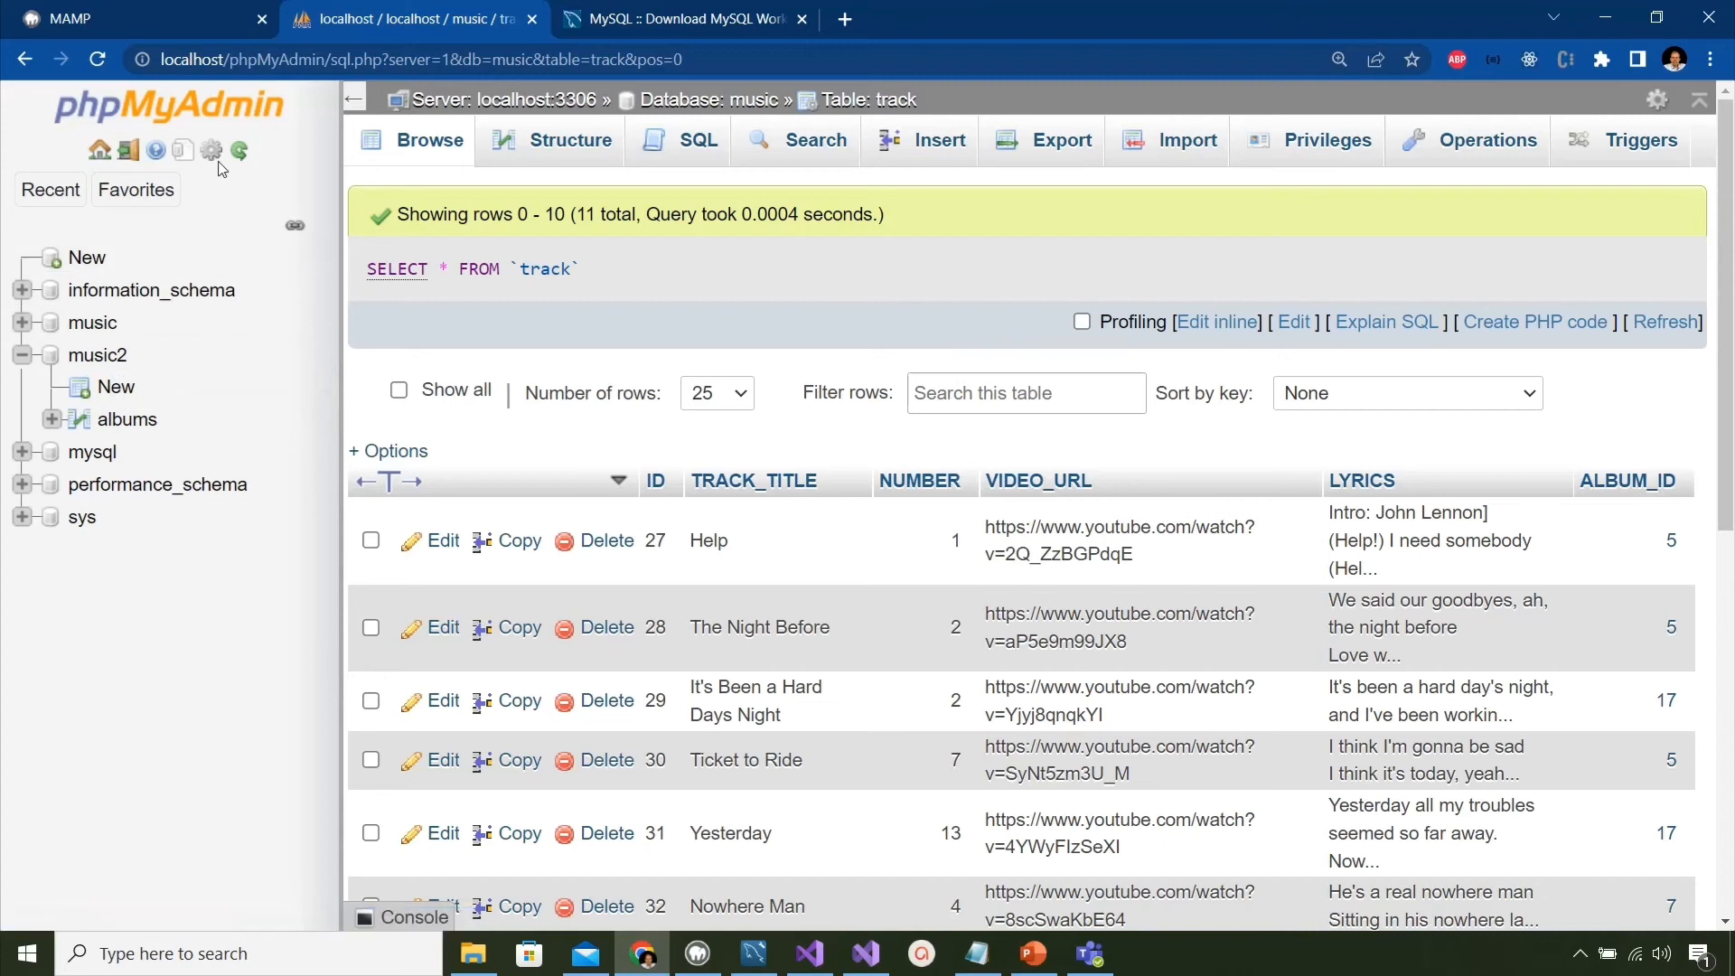
{"action": "left_click", "coordinate": [97, 62]}
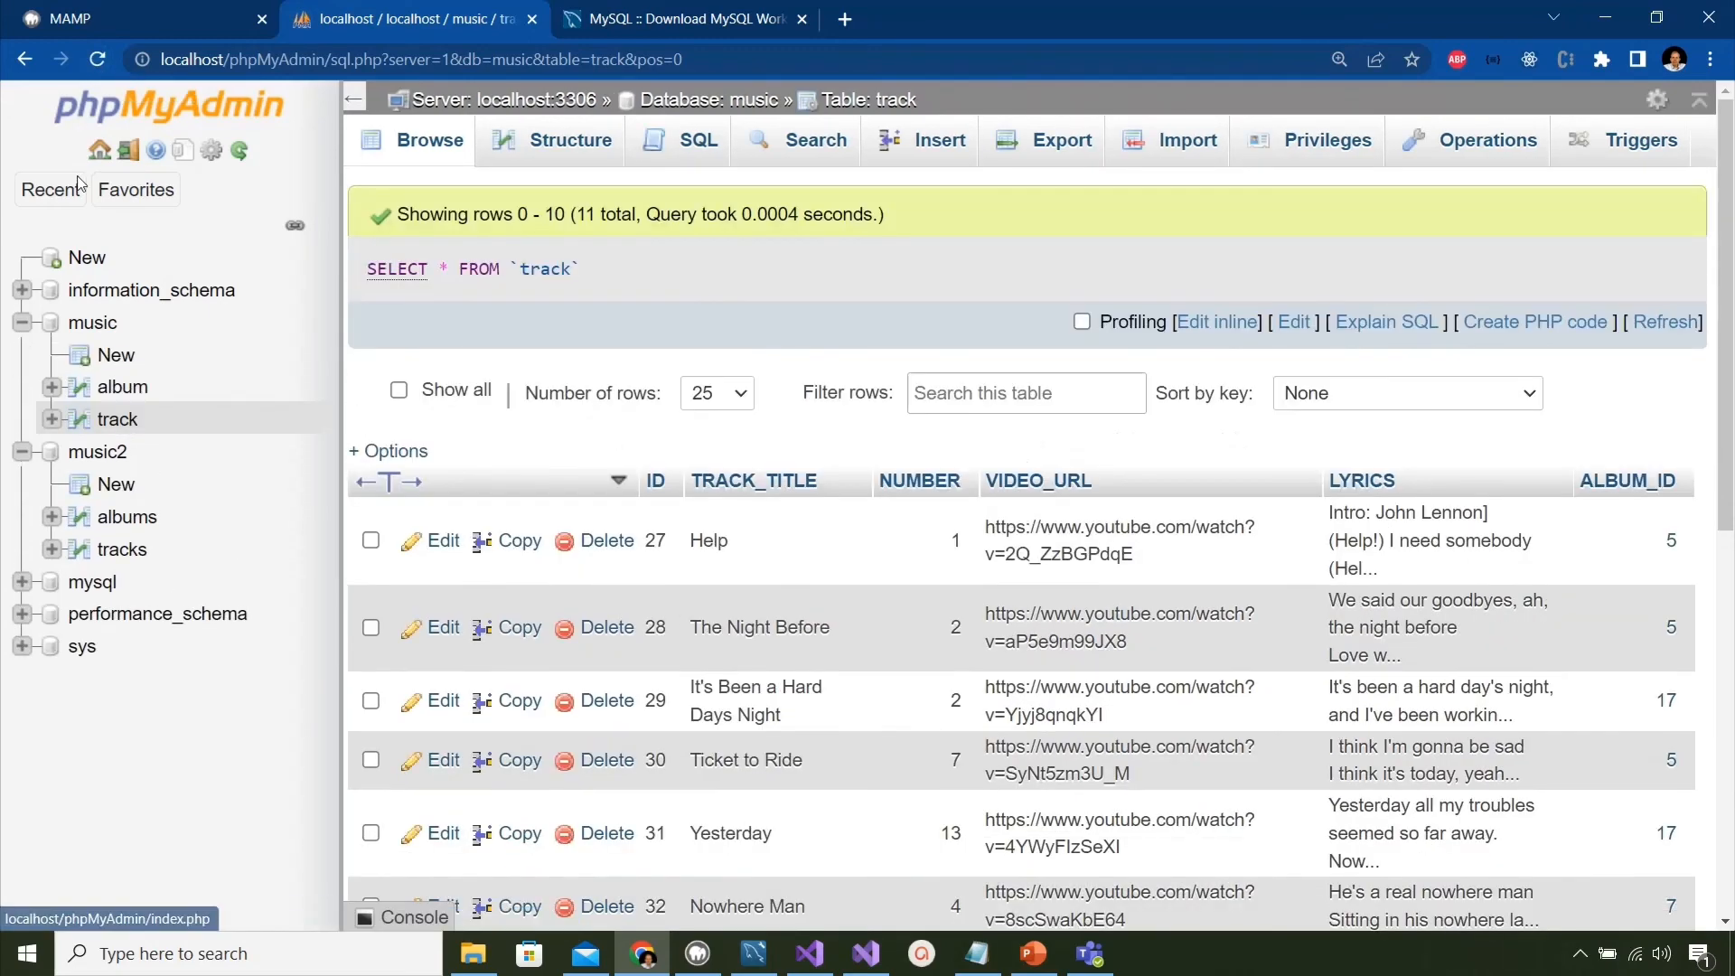
{"action": "left_click", "coordinate": [23, 327]}
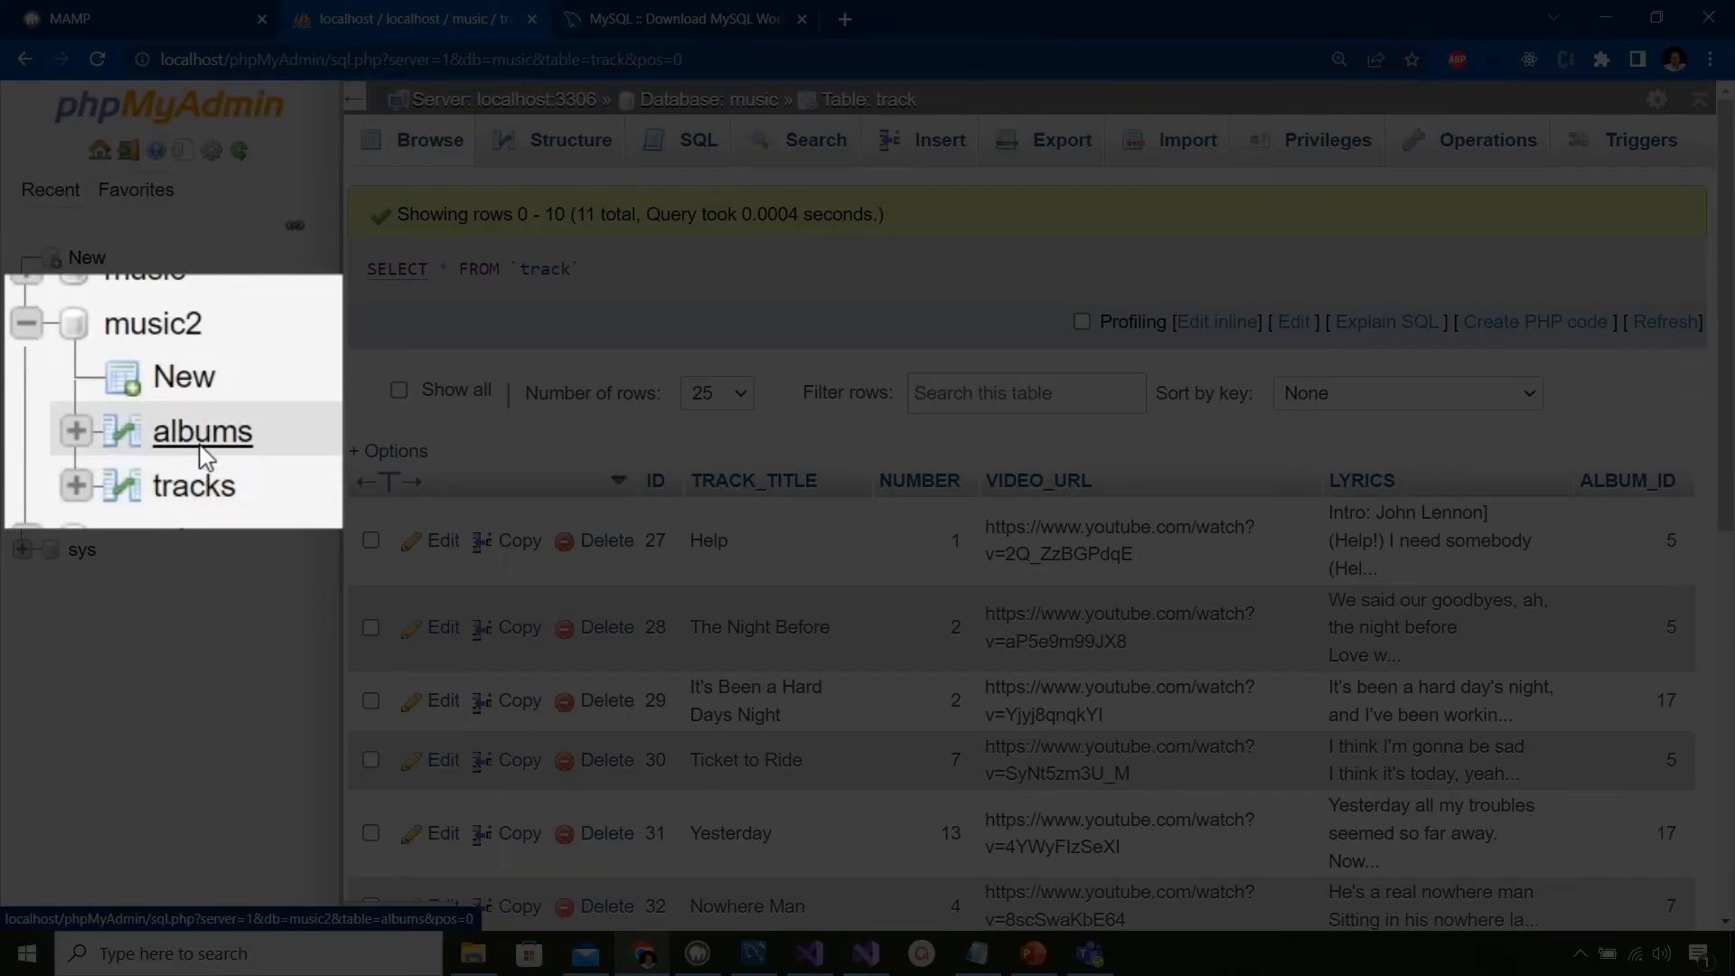
{"action": "left_click", "coordinate": [201, 443]}
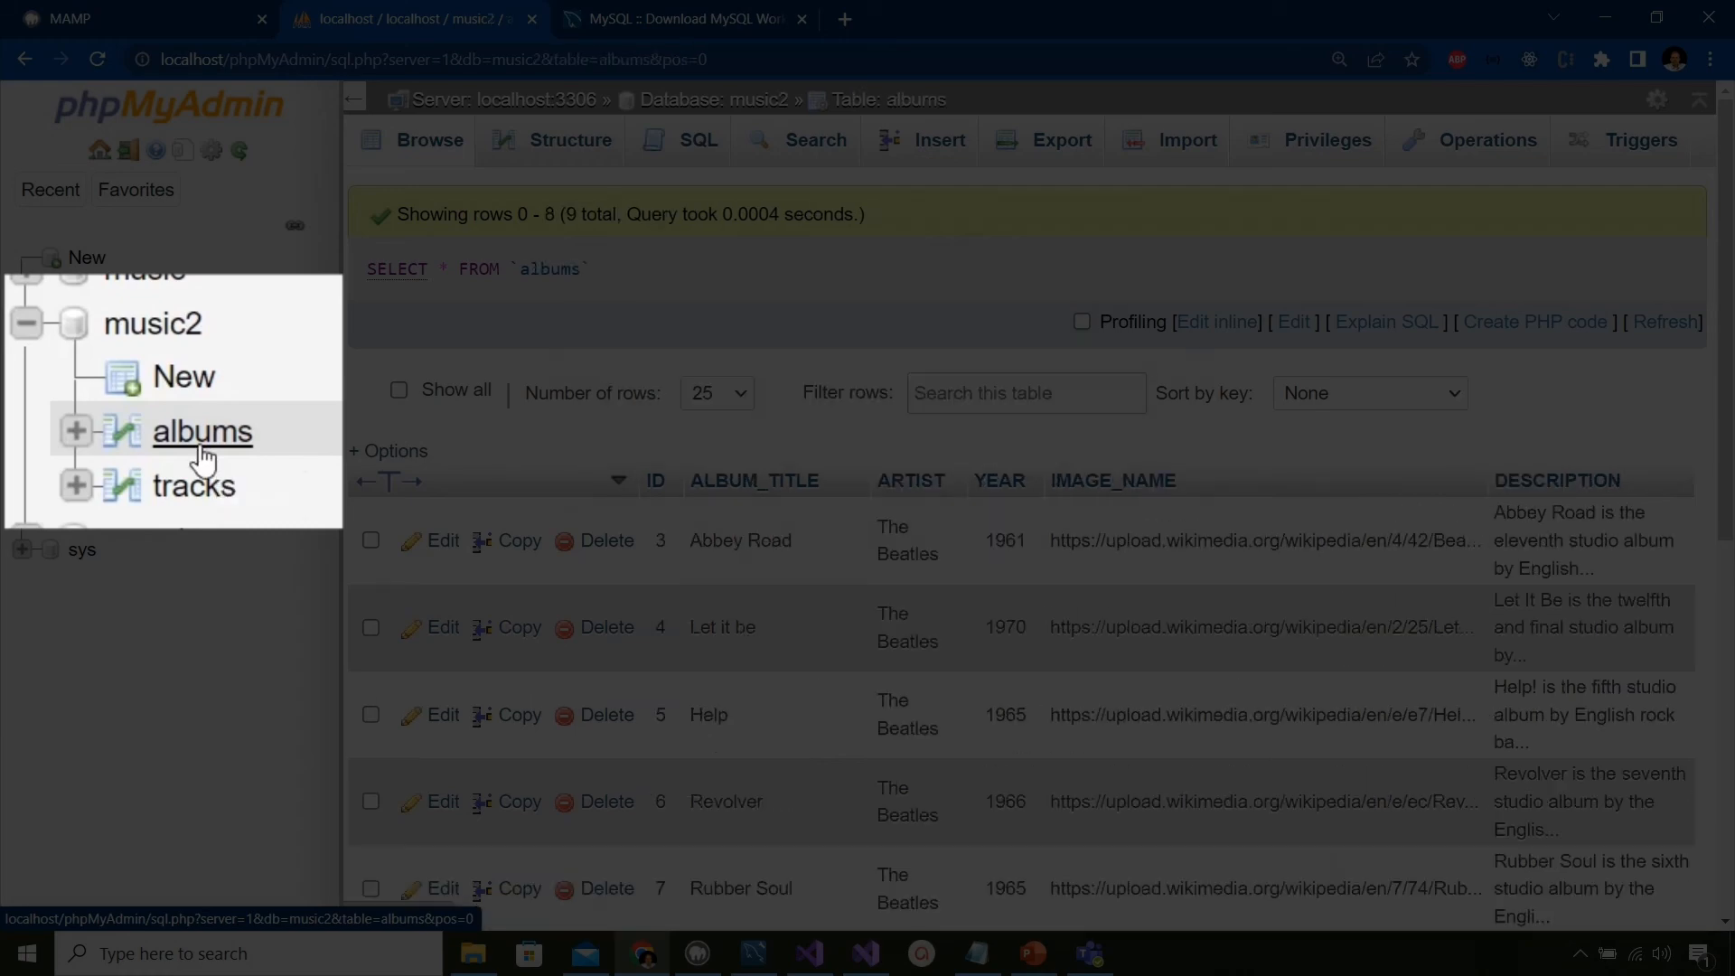
{"action": "scroll", "coordinate": [863, 561], "scroll_direction": "down", "scroll_amount": 5}
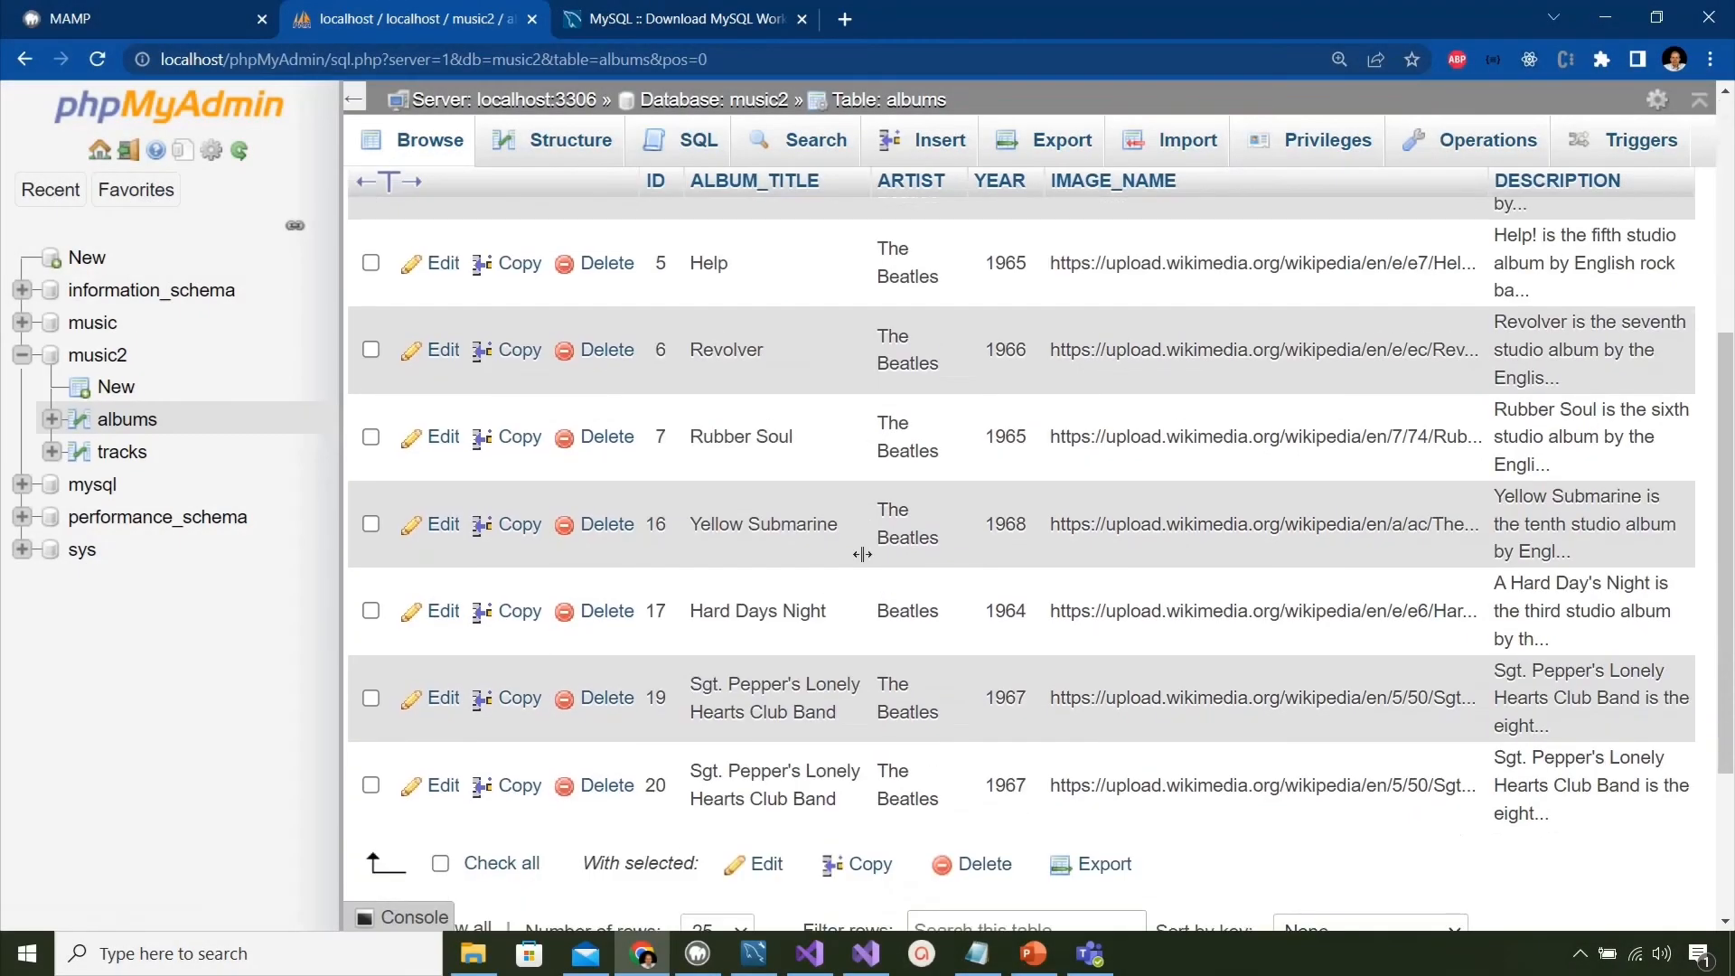
{"action": "left_click", "coordinate": [192, 459]}
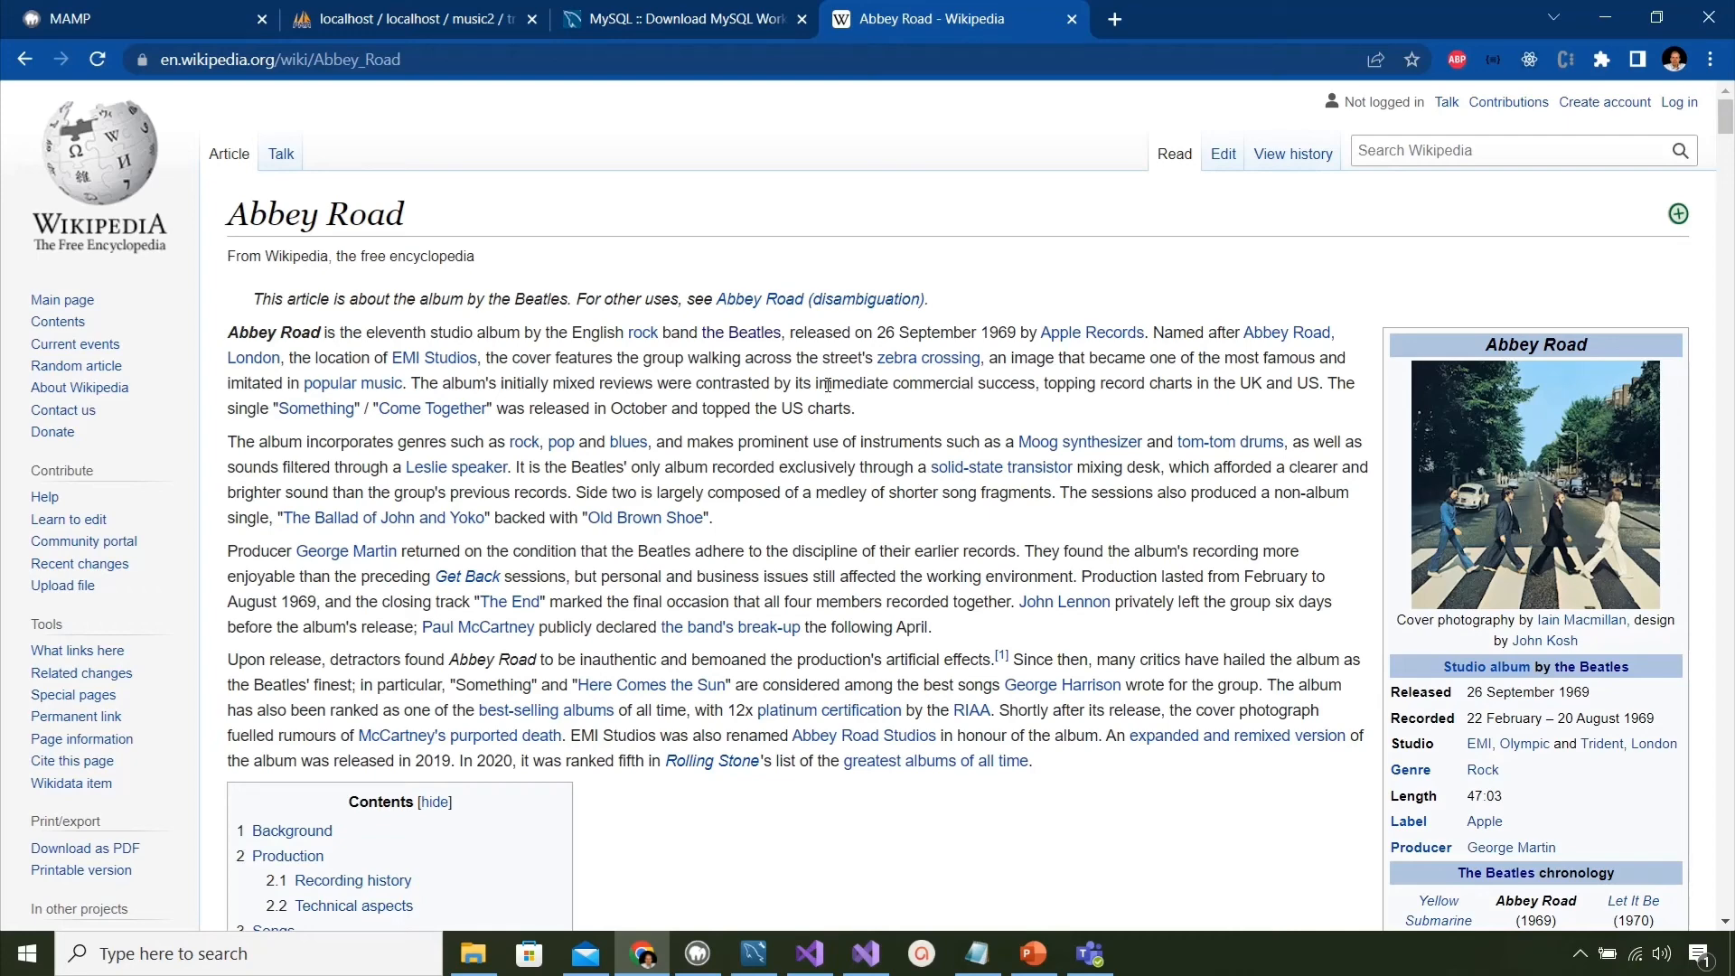
Step: Find the first song of side one in Wikipedia's Abbey Road article and copy its title, Come Together
{"action": "scroll", "coordinate": [652, 461], "scroll_direction": "down", "scroll_amount": 9}
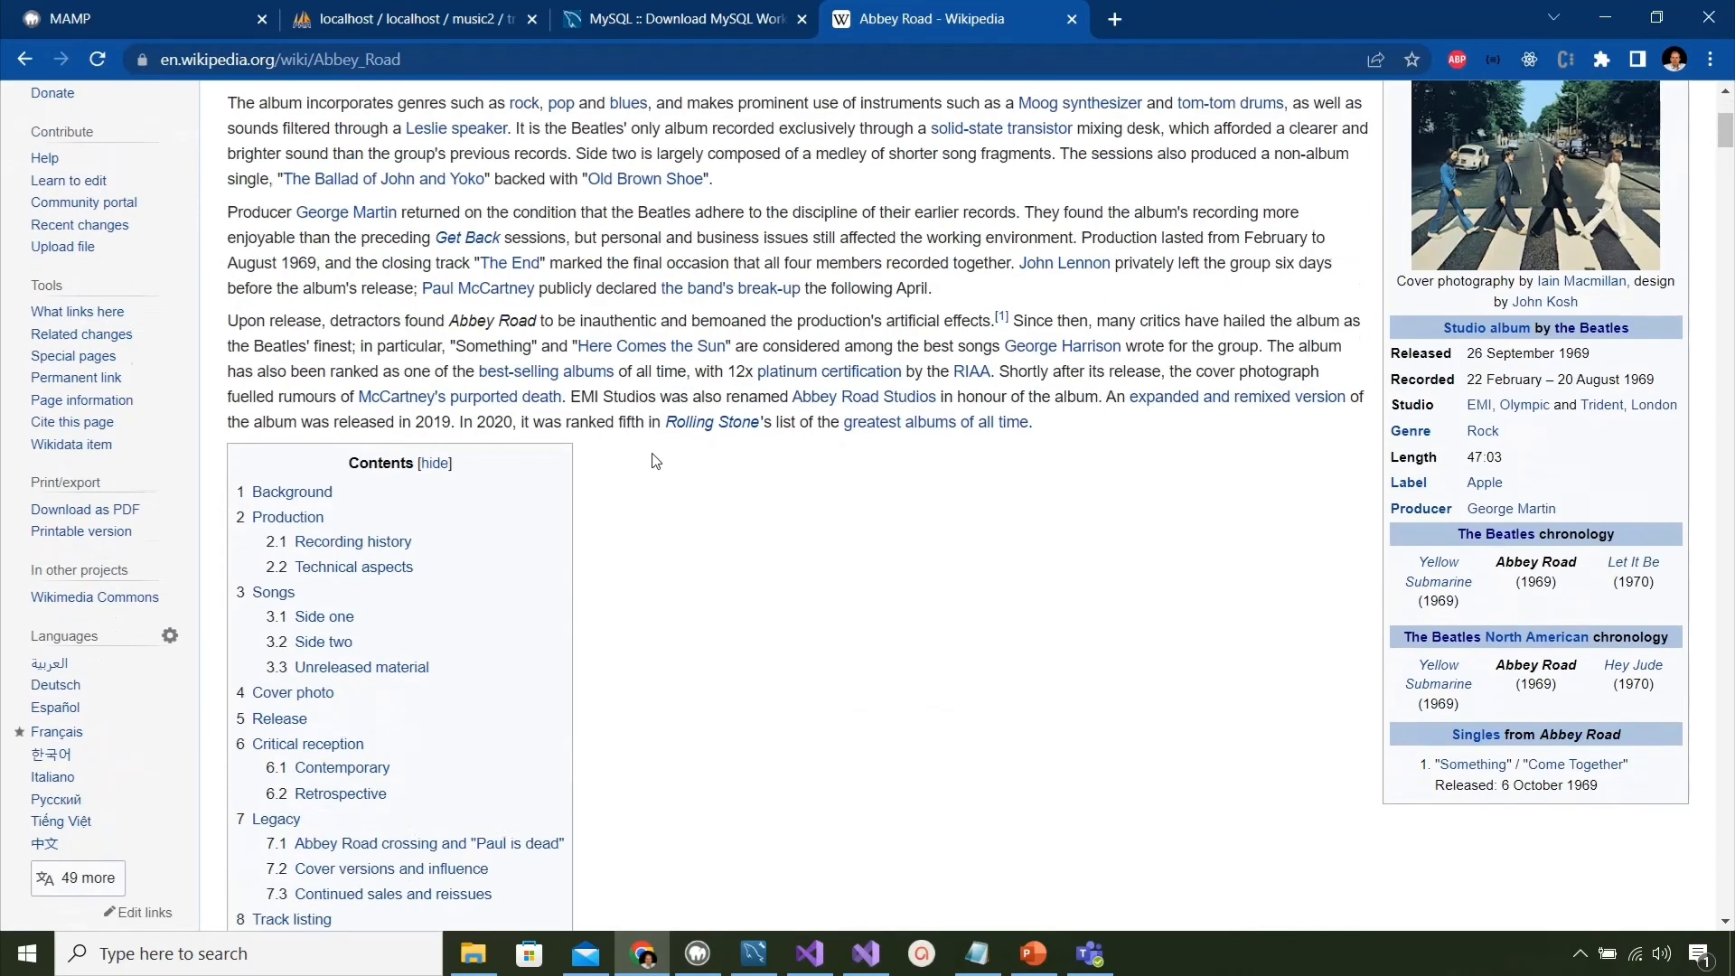
{"action": "scroll", "coordinate": [655, 456], "scroll_direction": "down", "scroll_amount": 20}
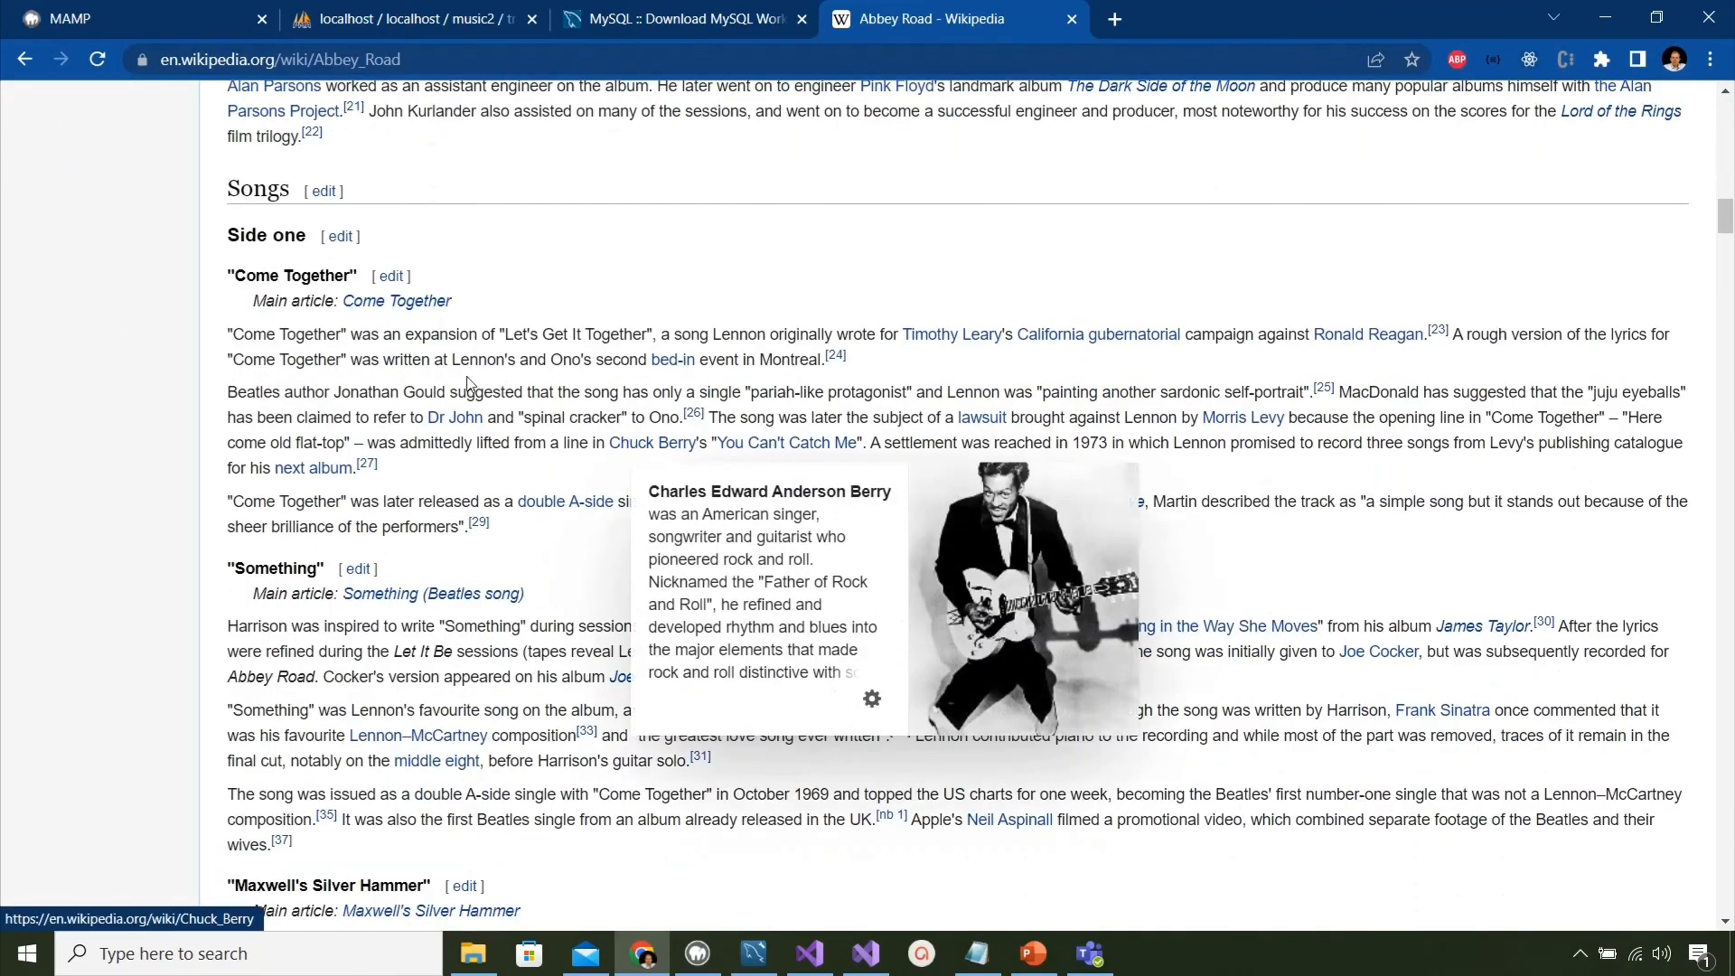
{"action": "left_click_drag", "start_coordinate": [234, 276], "coordinate": [348, 272]}
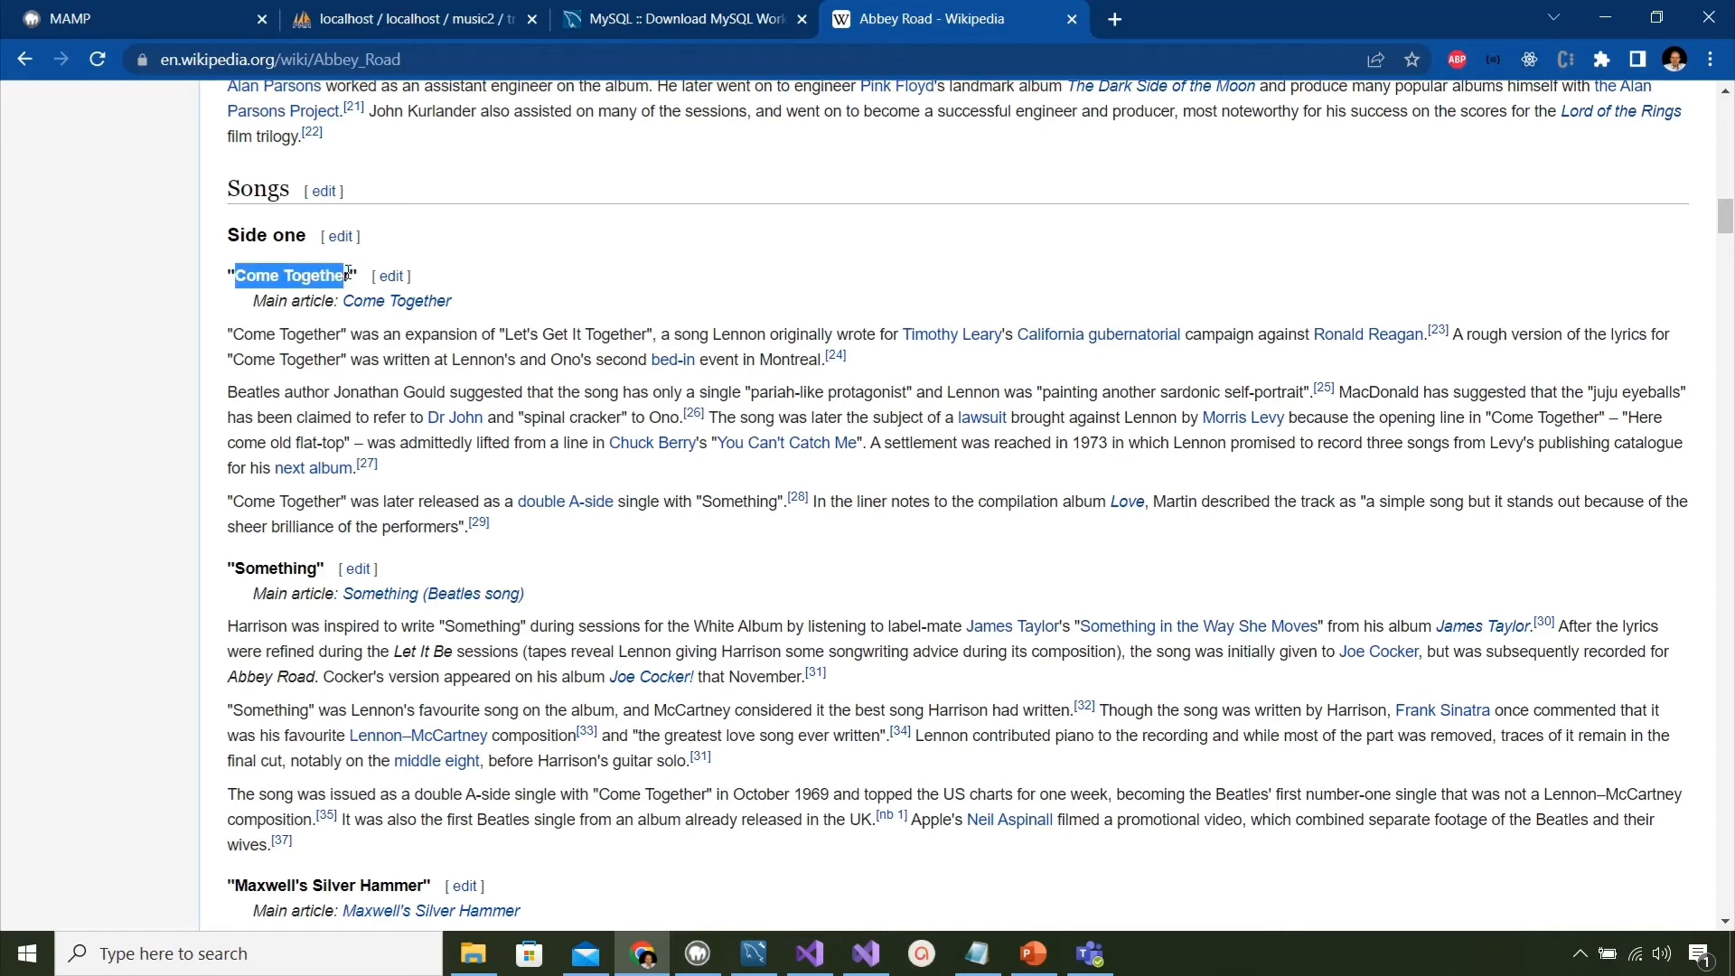
{"action": "left_click_drag", "start_coordinate": [348, 272], "coordinate": [355, 275]}
{"action": "key", "text": "ctrl+c"}
Step: Back in phpMyAdmin, begin a new row in tracks with track_title Come Together and number 1
{"action": "left_click", "coordinate": [413, 22]}
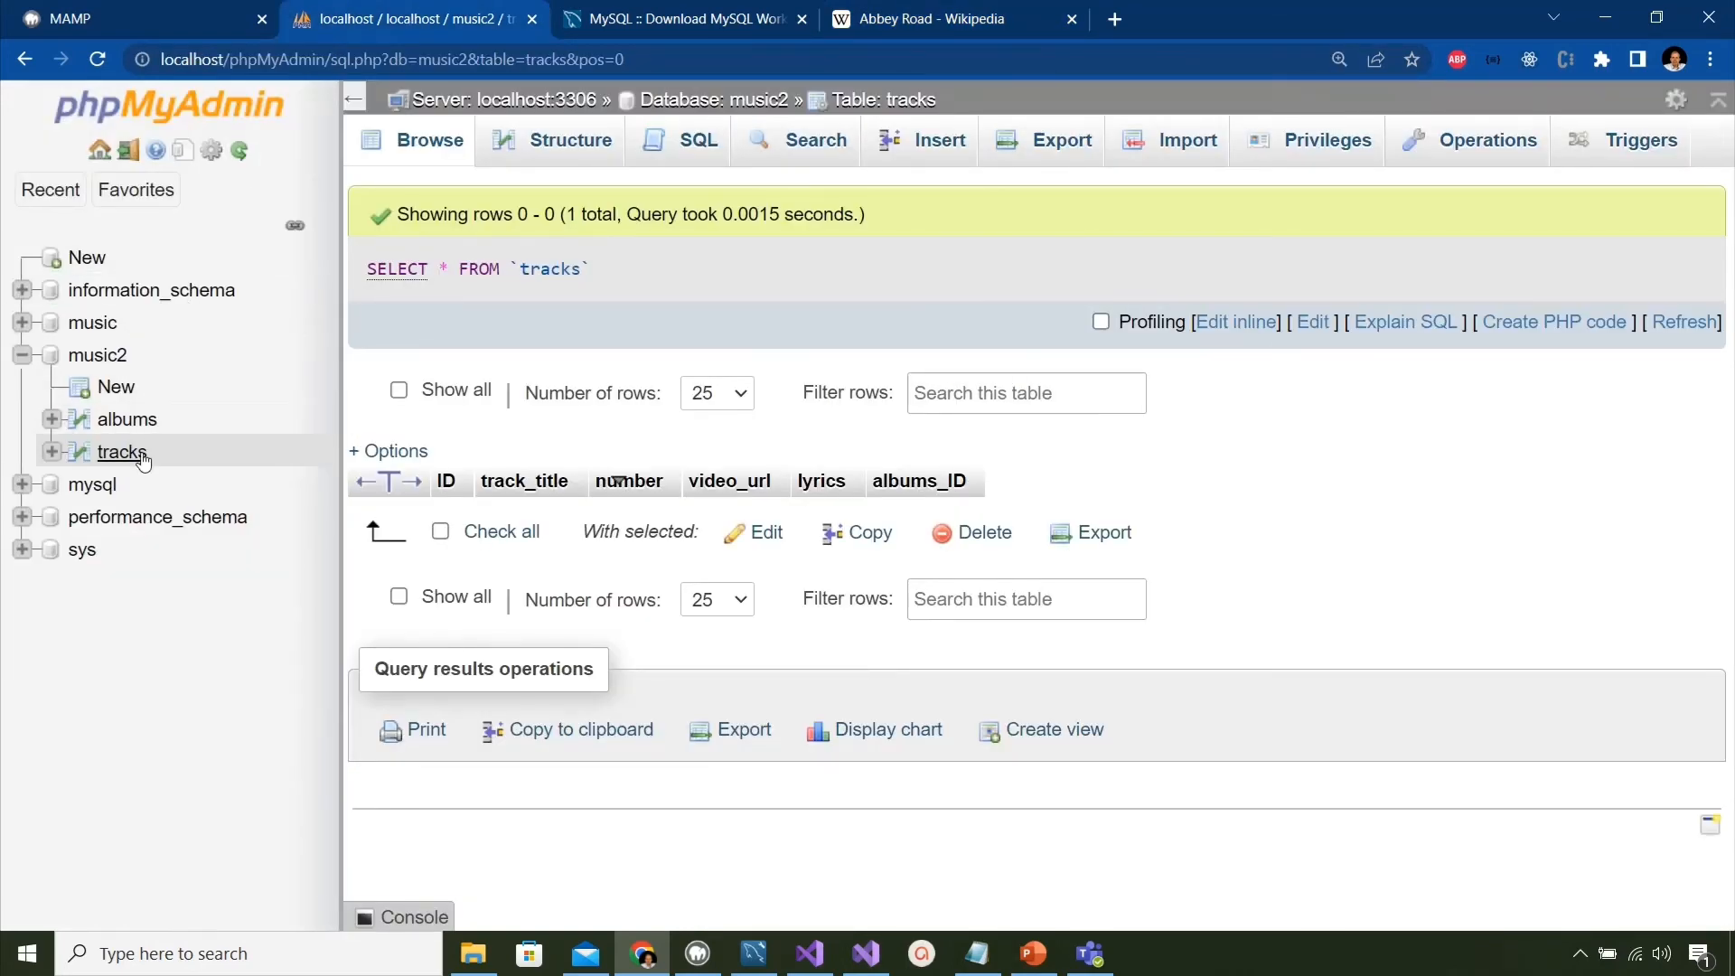
{"action": "left_click", "coordinate": [941, 142]}
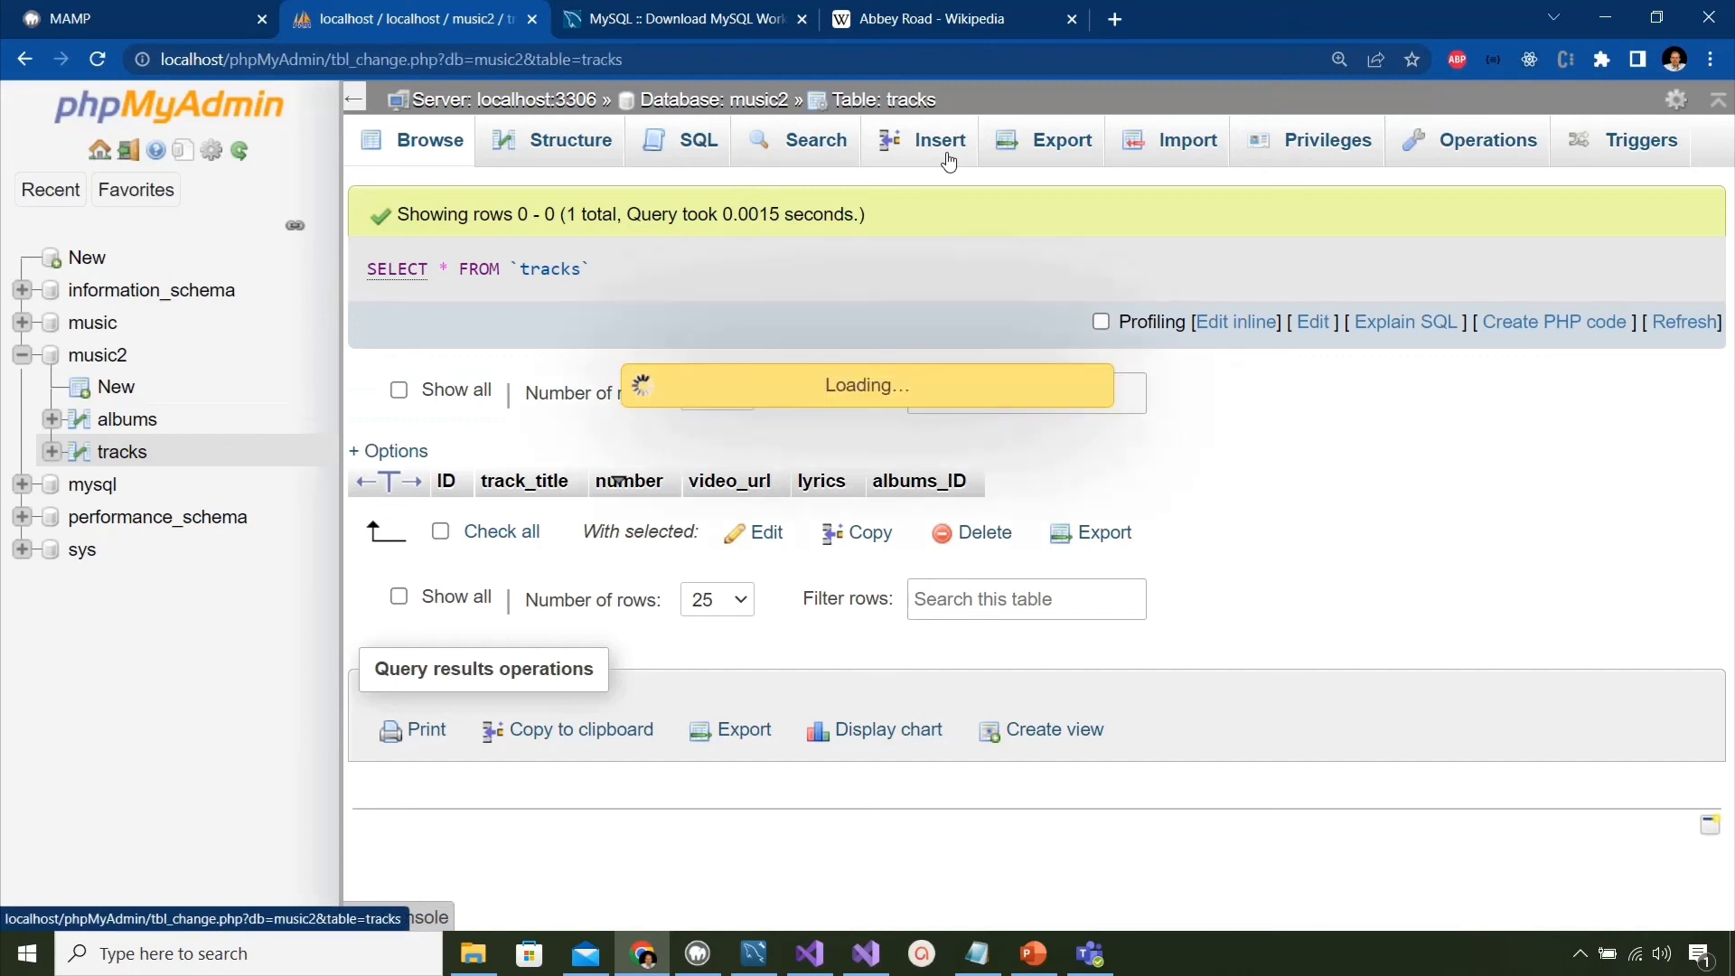
{"action": "left_click", "coordinate": [974, 344]}
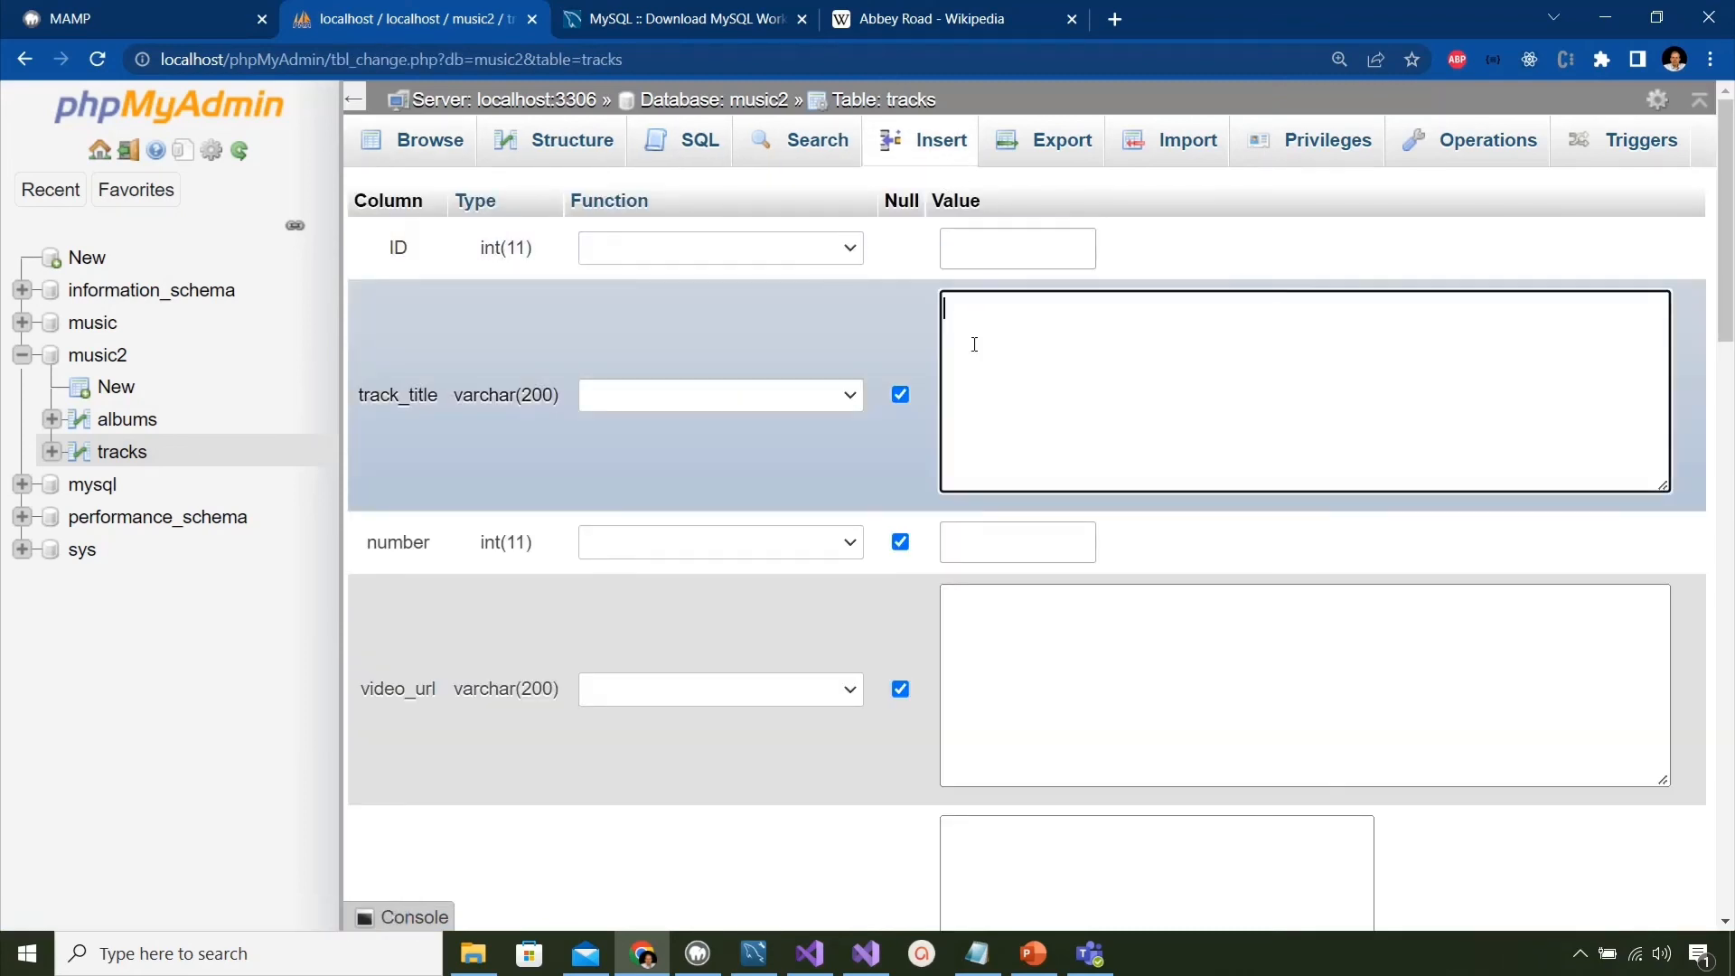
{"action": "key", "text": "ctrl+v"}
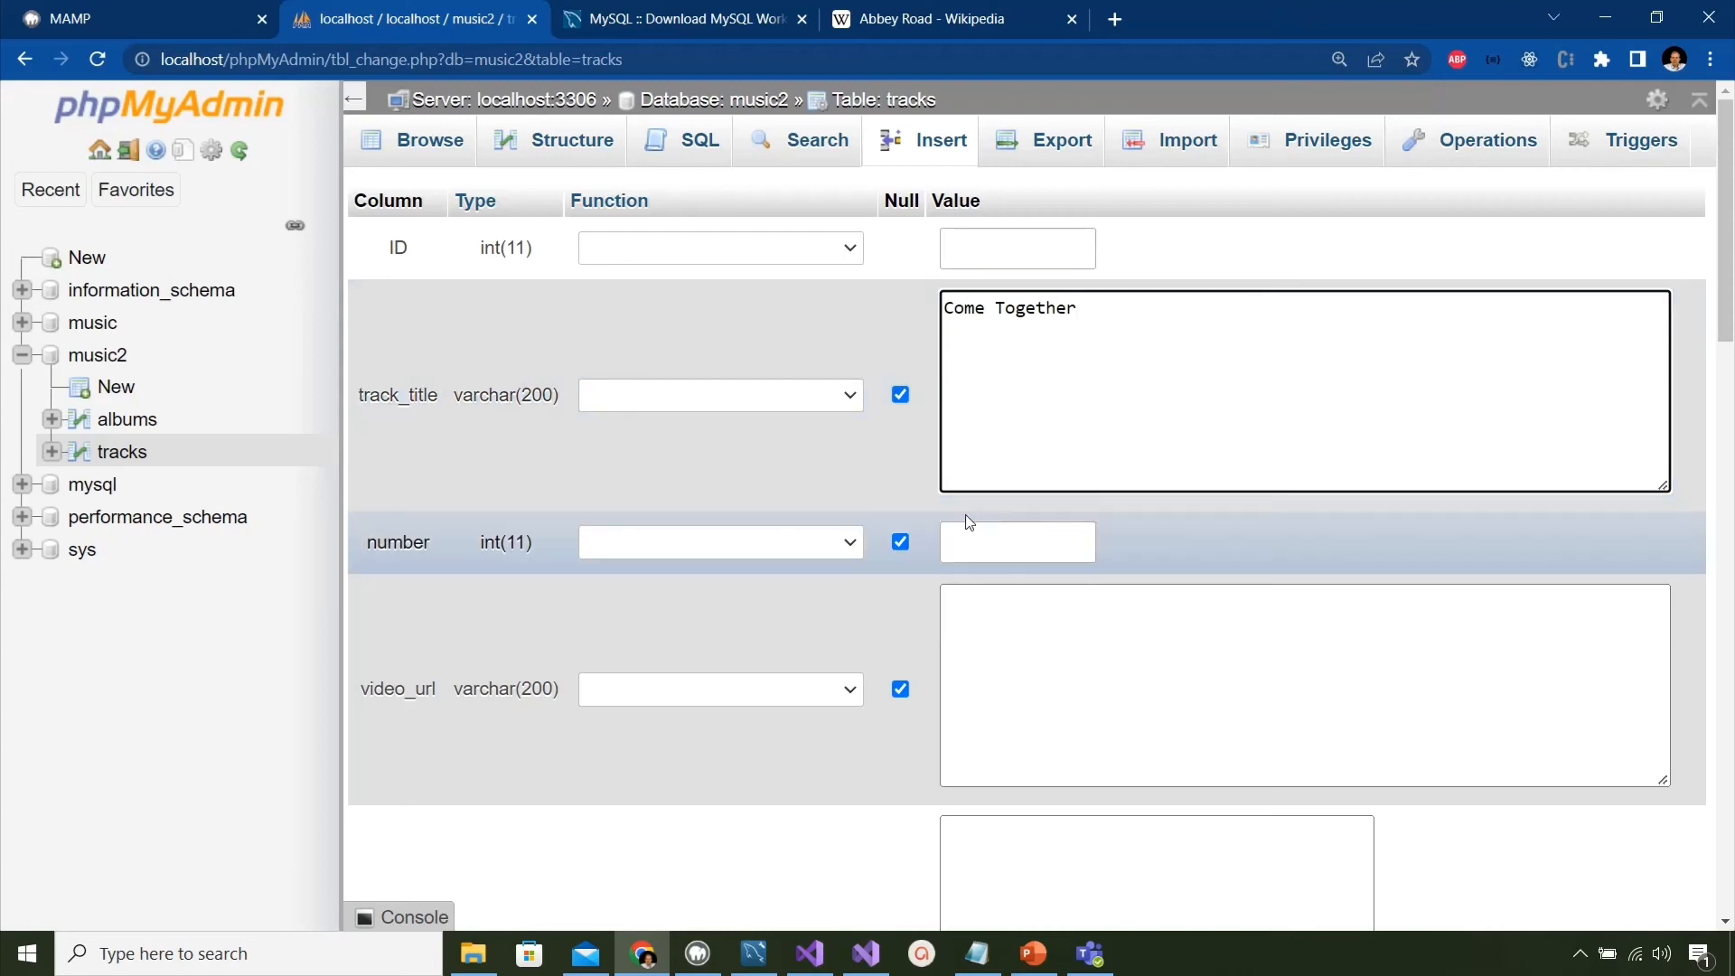
{"action": "left_click", "coordinate": [979, 547]}
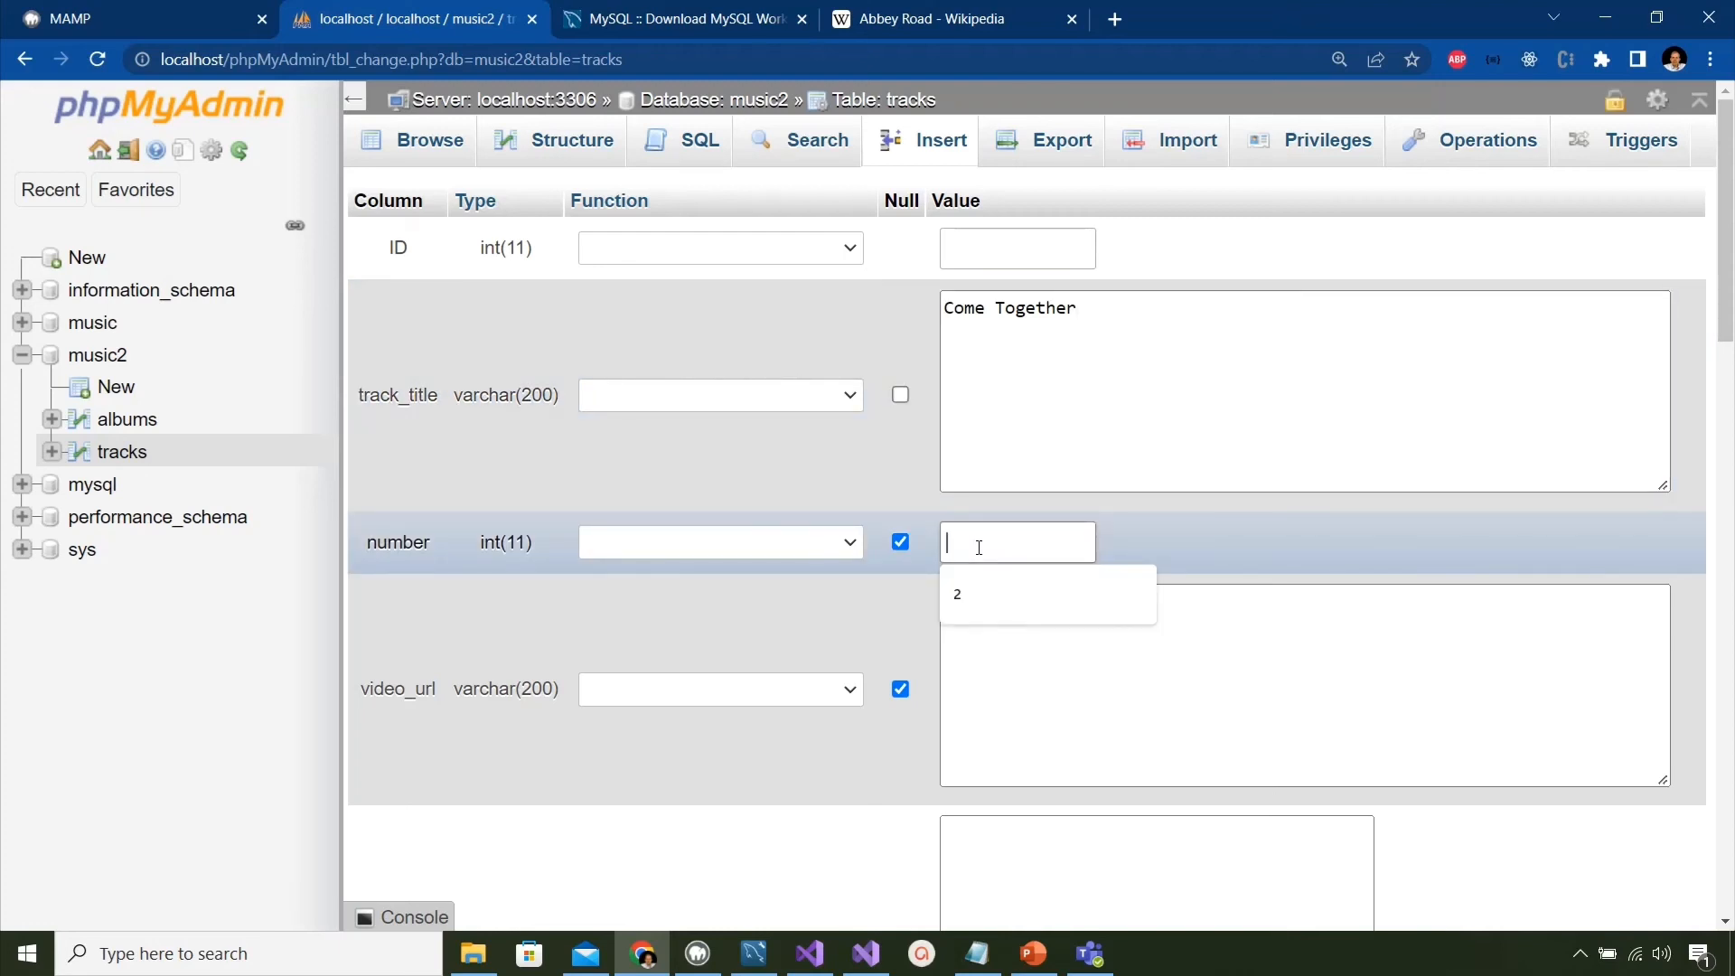
{"action": "type", "text": "1"}
Step: Open the video The Beatles - Come Together on YouTube, pause it, and copy its address into the new row's video_url
{"action": "left_click", "coordinate": [959, 643]}
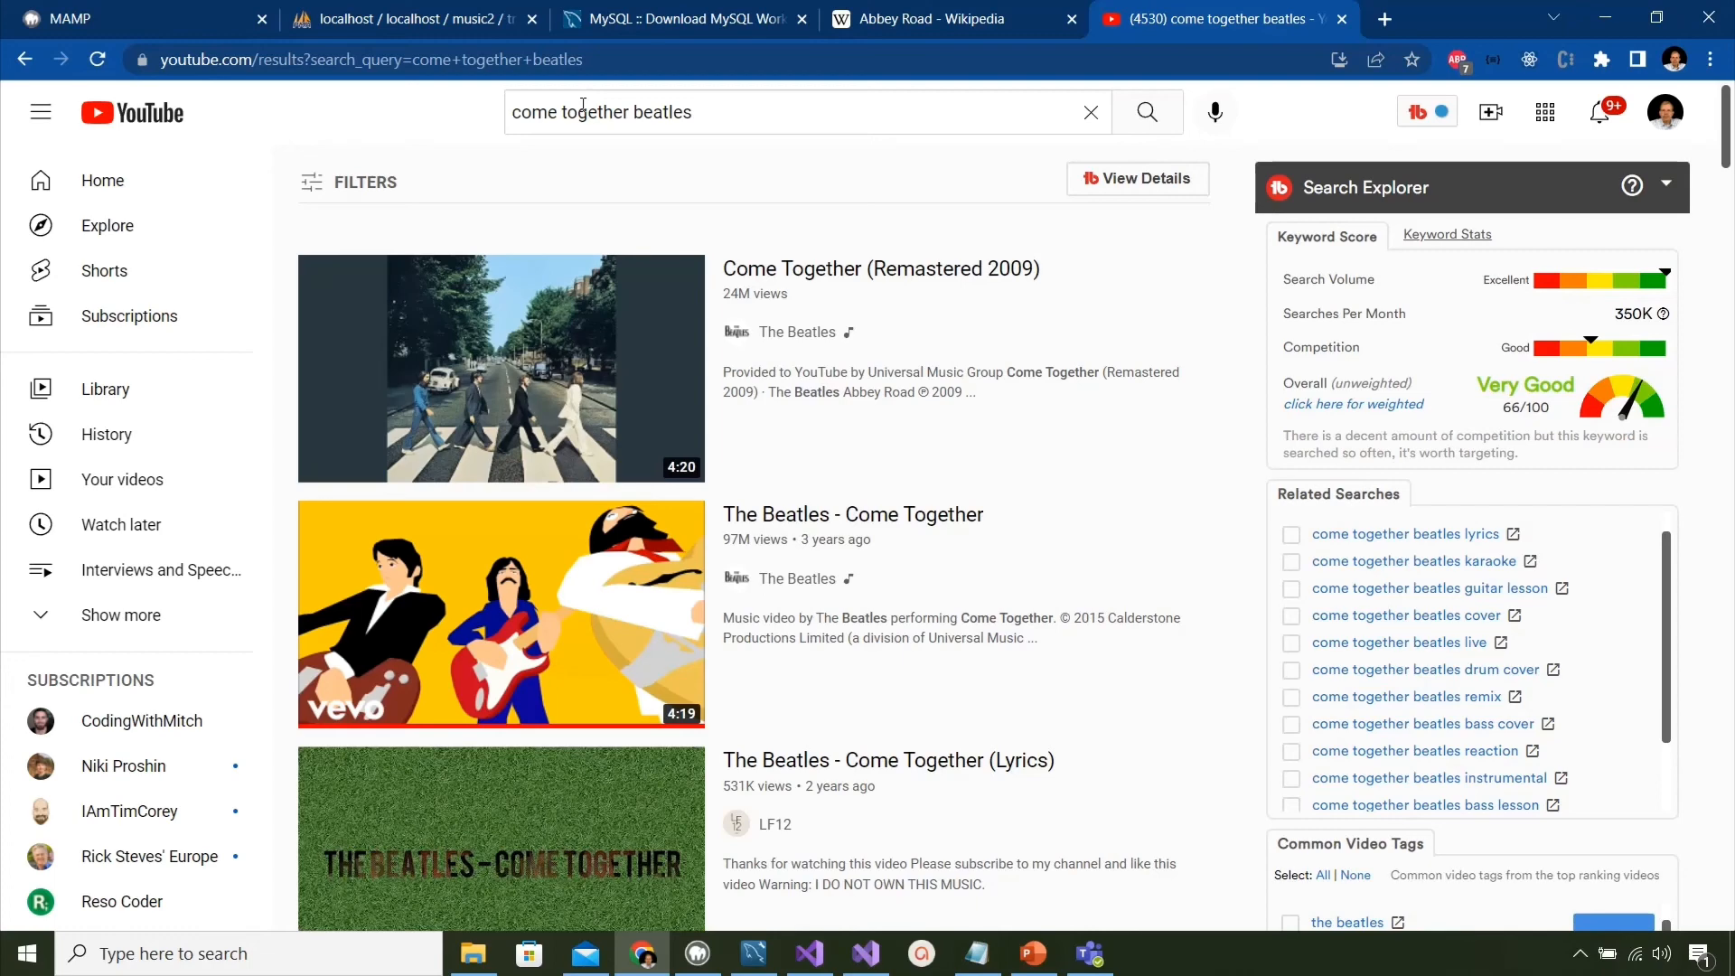
{"action": "left_click", "coordinate": [856, 632]}
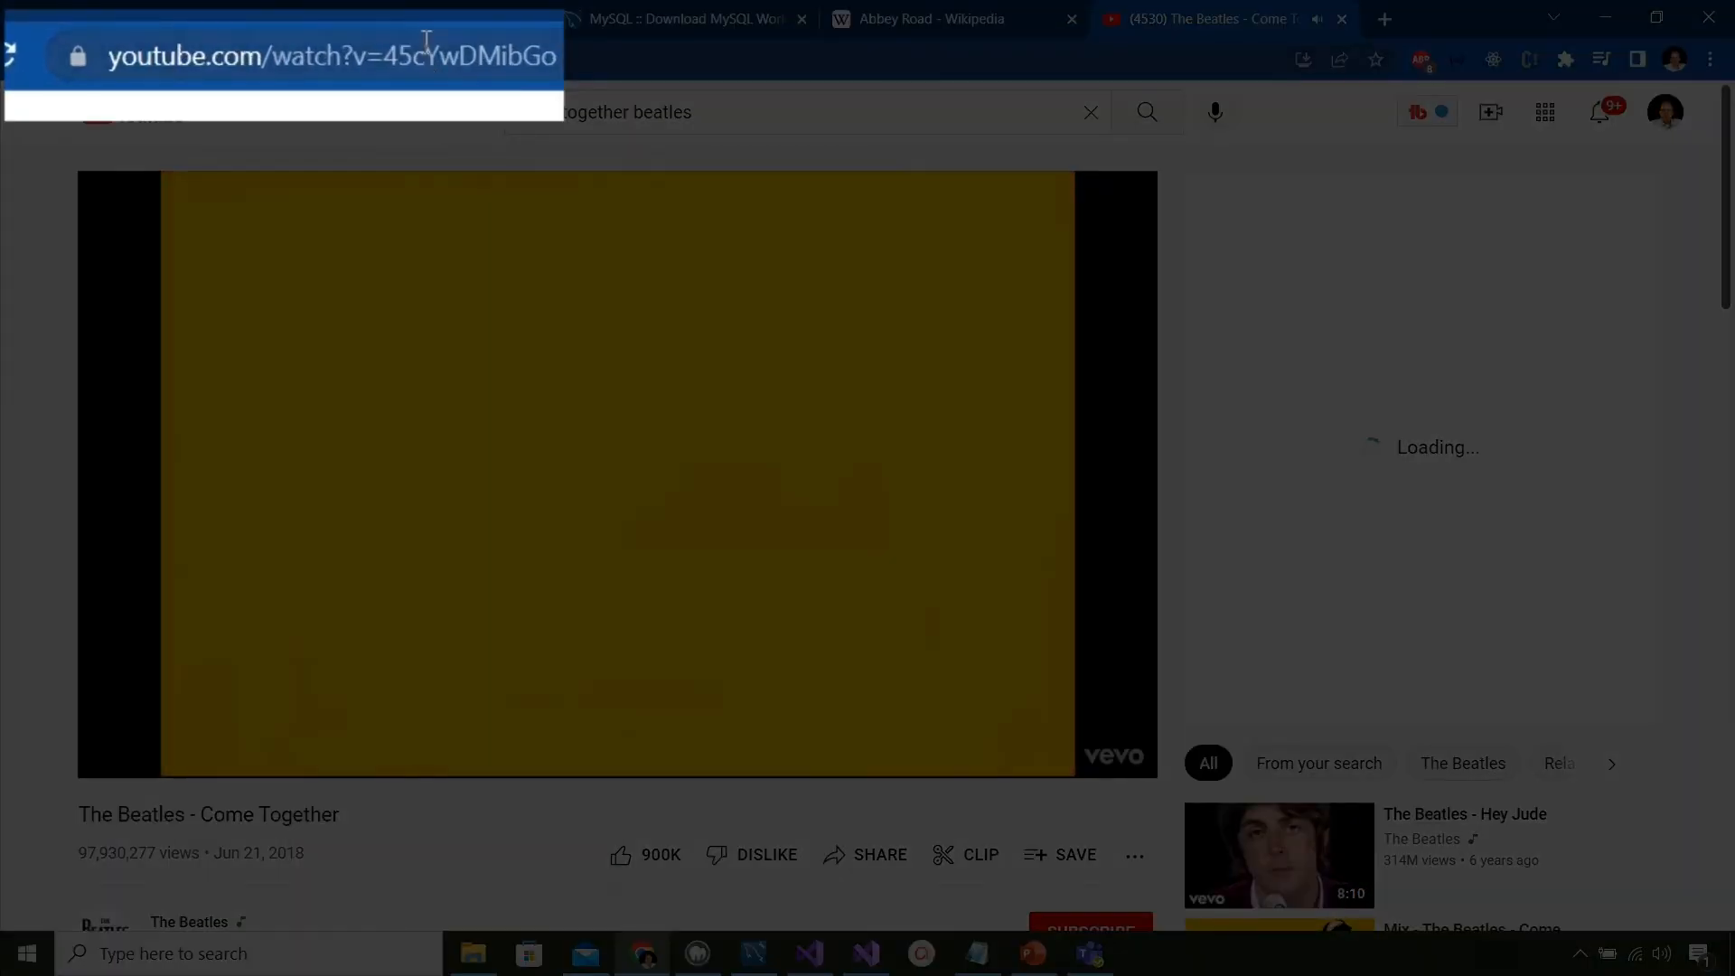
{"action": "left_click", "coordinate": [426, 41]}
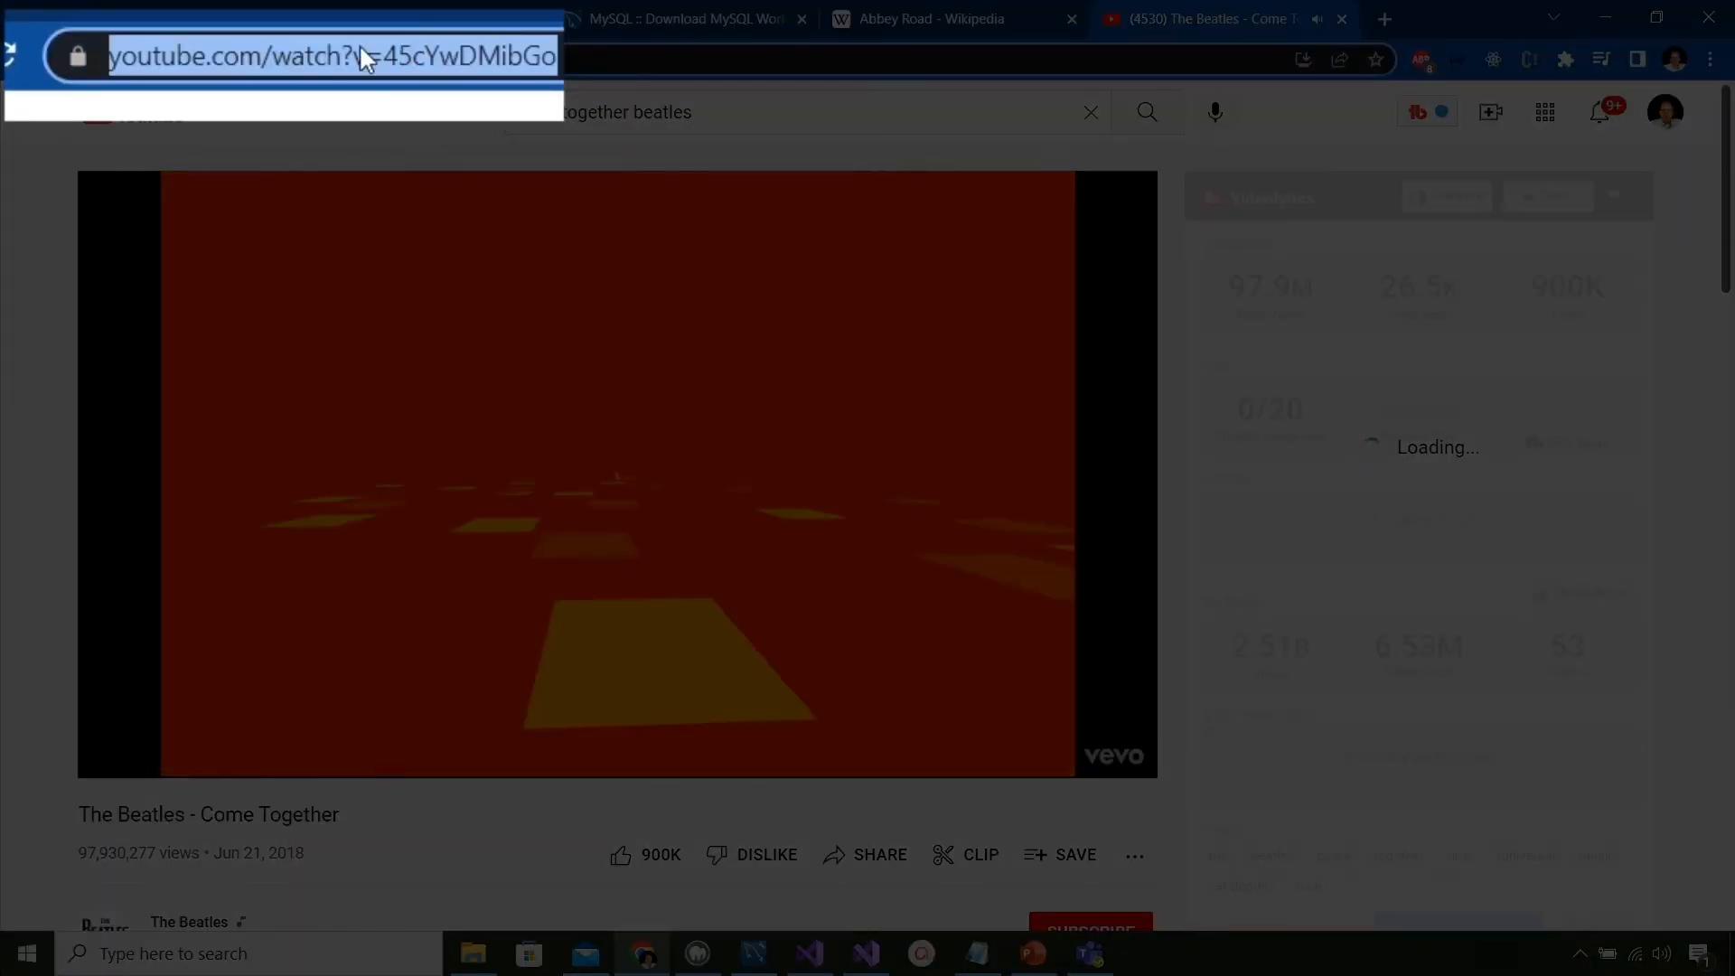
{"action": "right_click", "coordinate": [215, 63]}
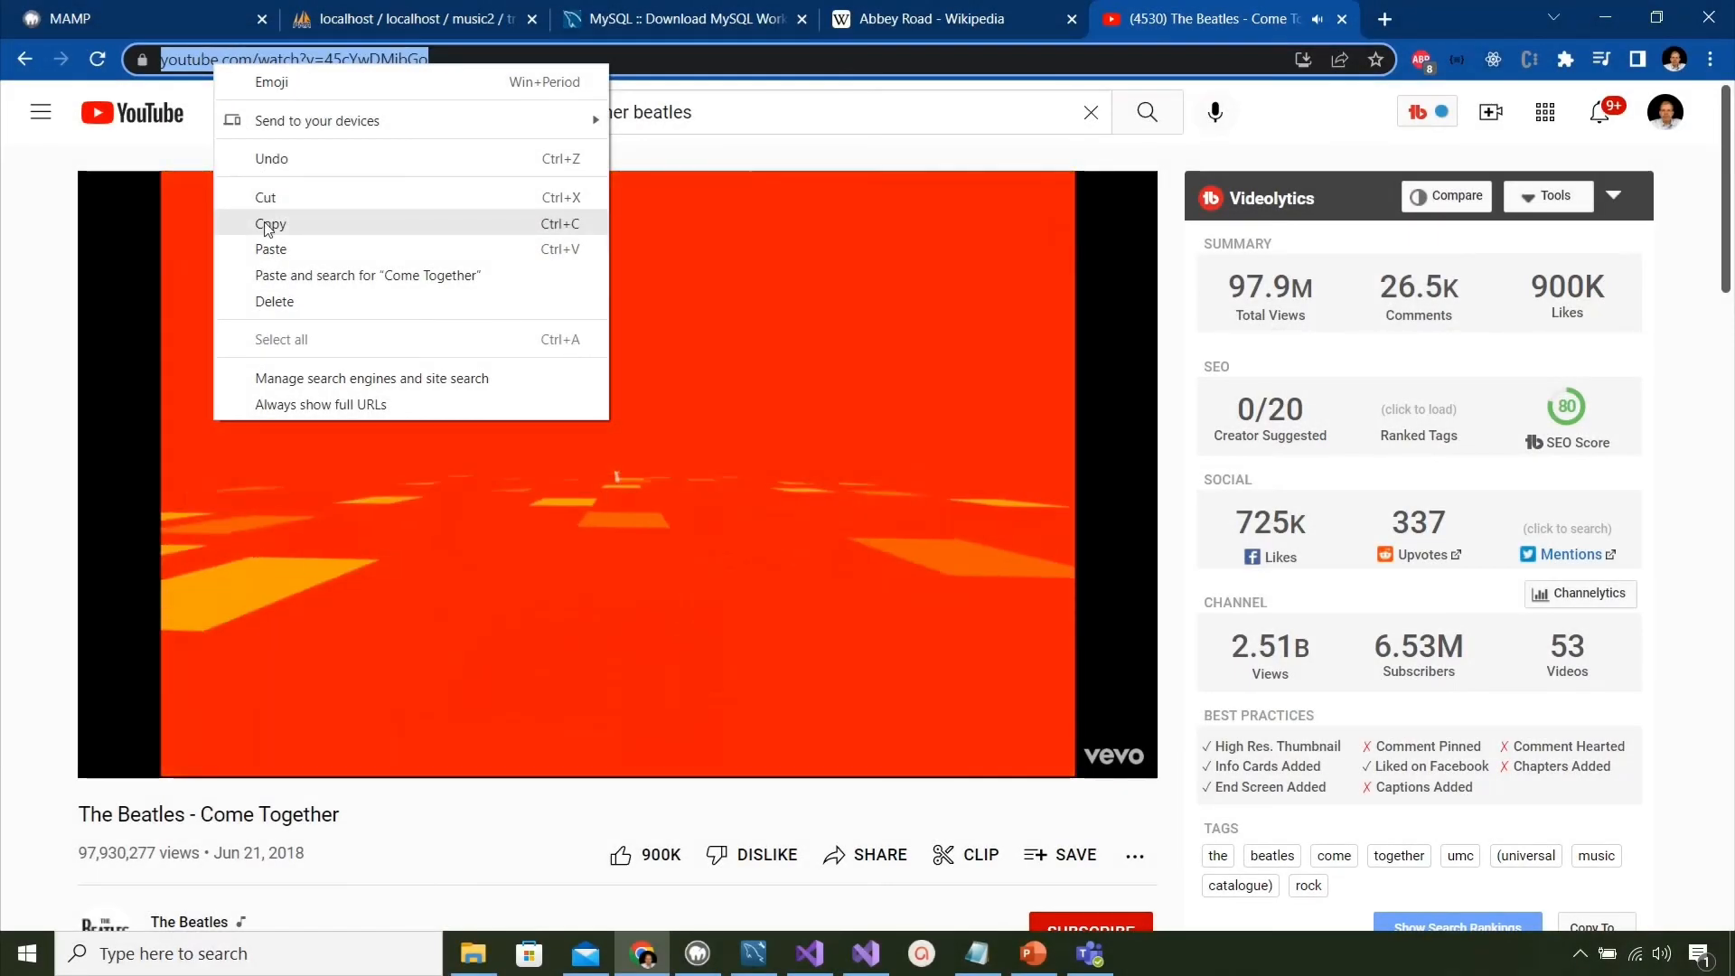
{"action": "left_click", "coordinate": [266, 226]}
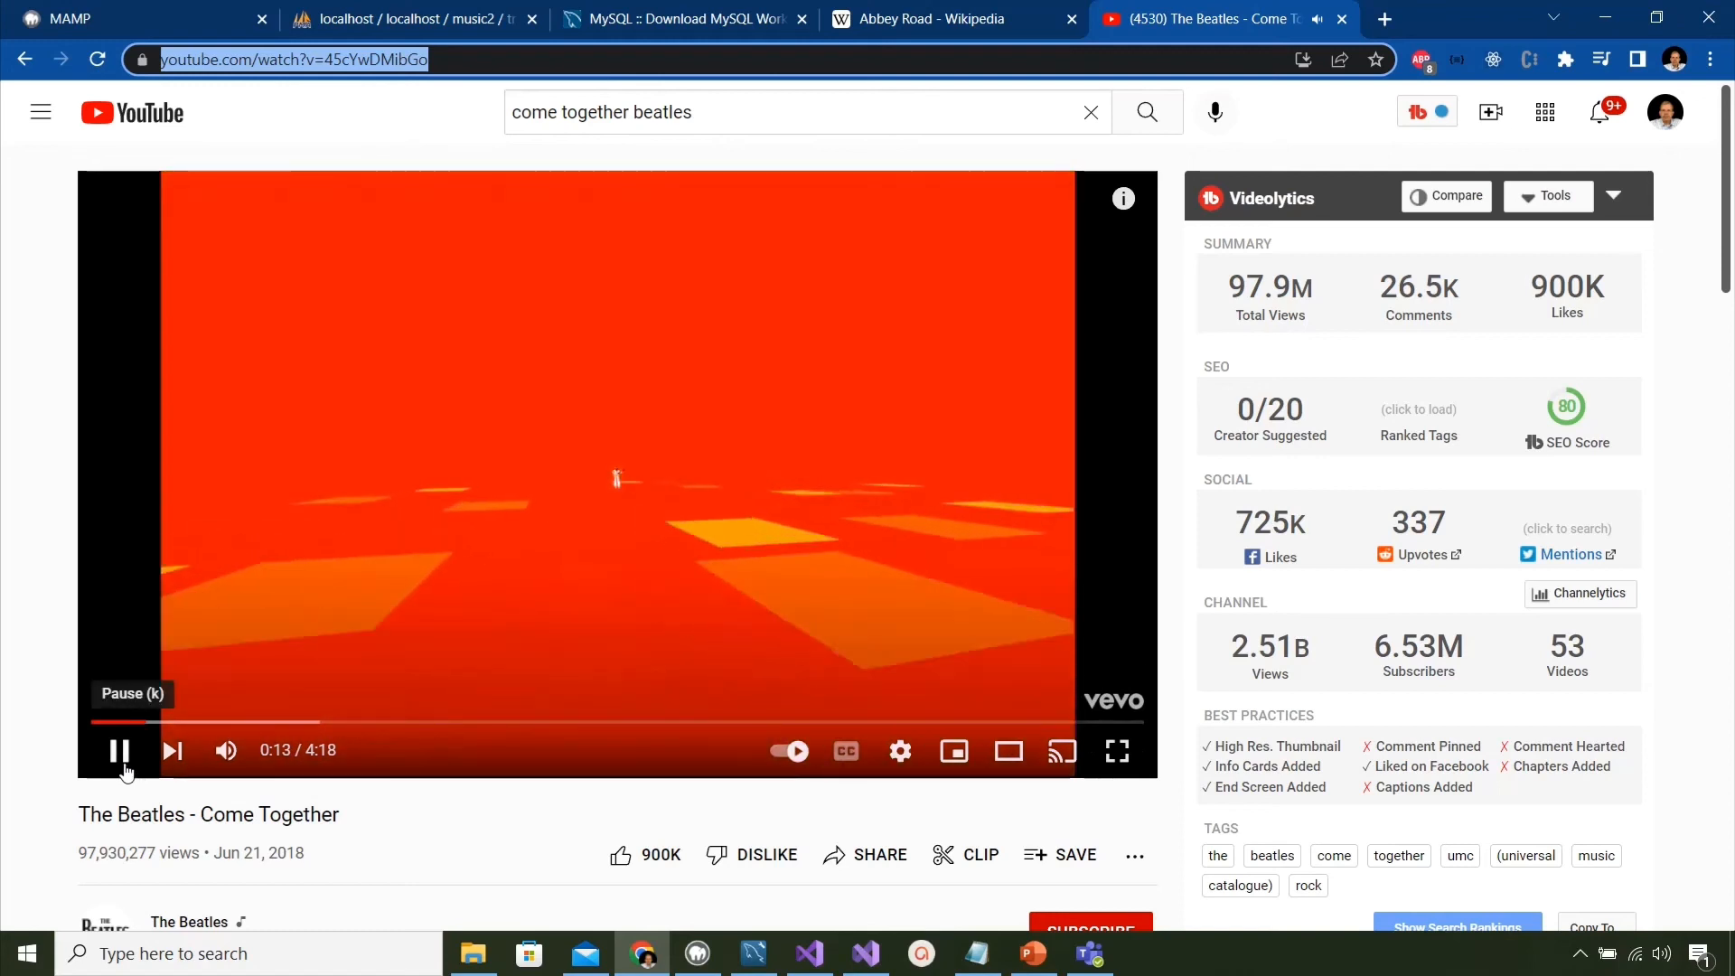
{"action": "left_click", "coordinate": [118, 751]}
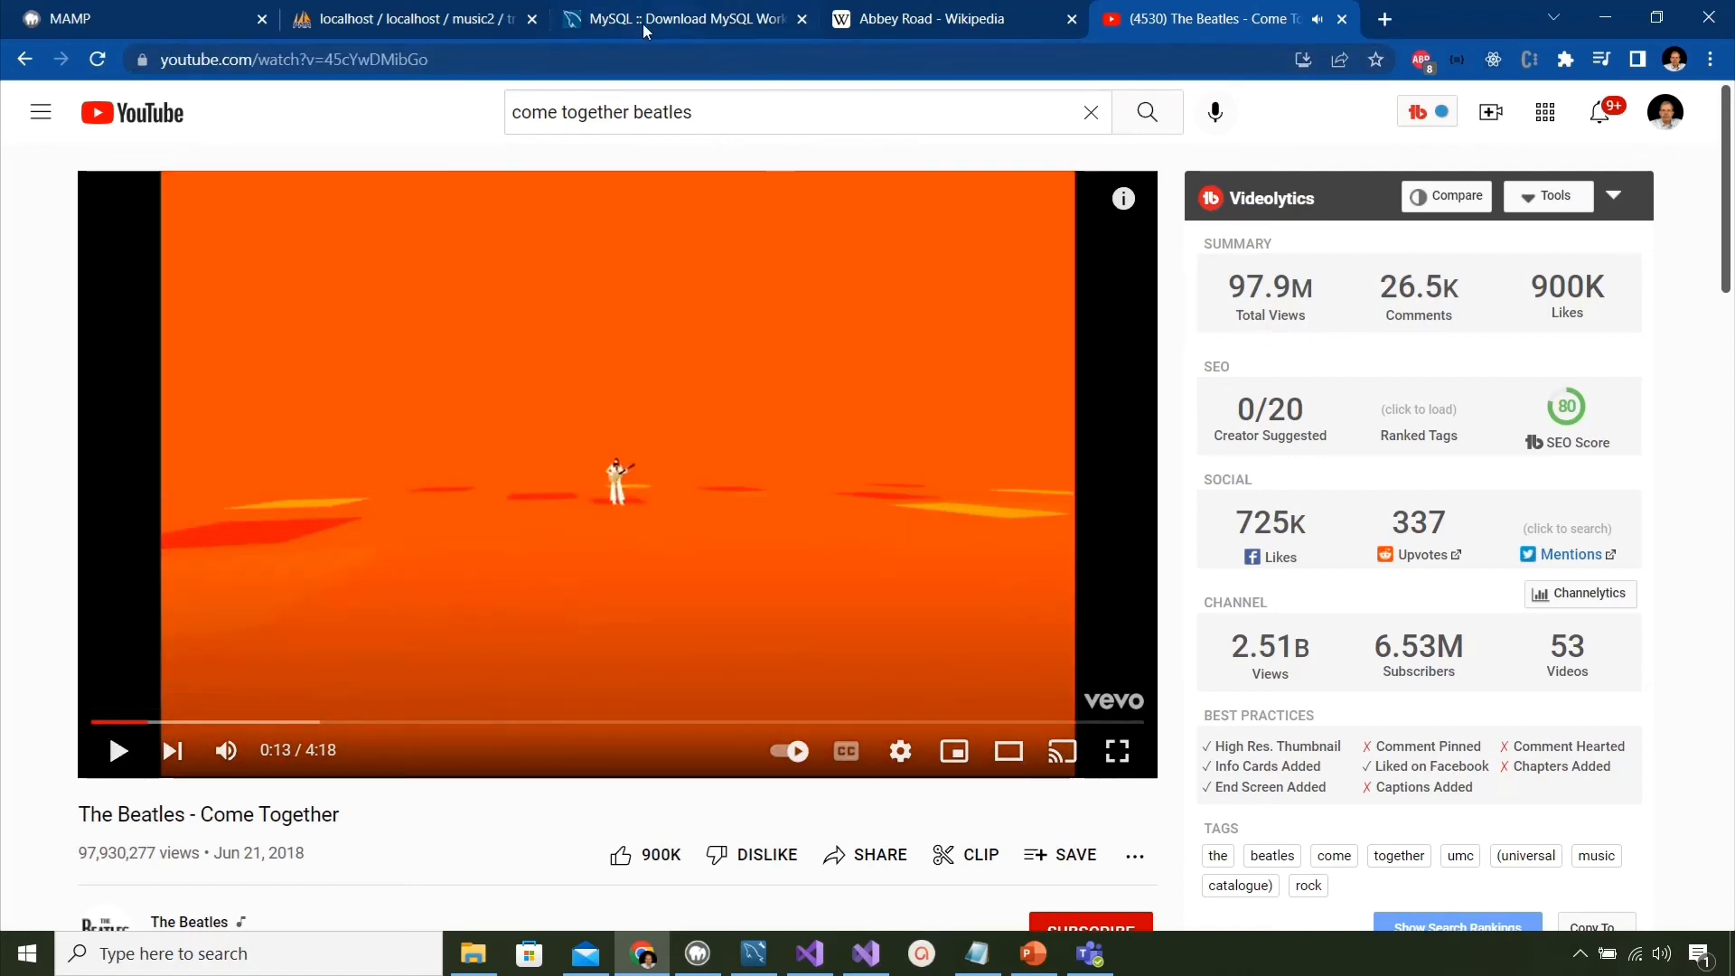
{"action": "left_click", "coordinate": [434, 22]}
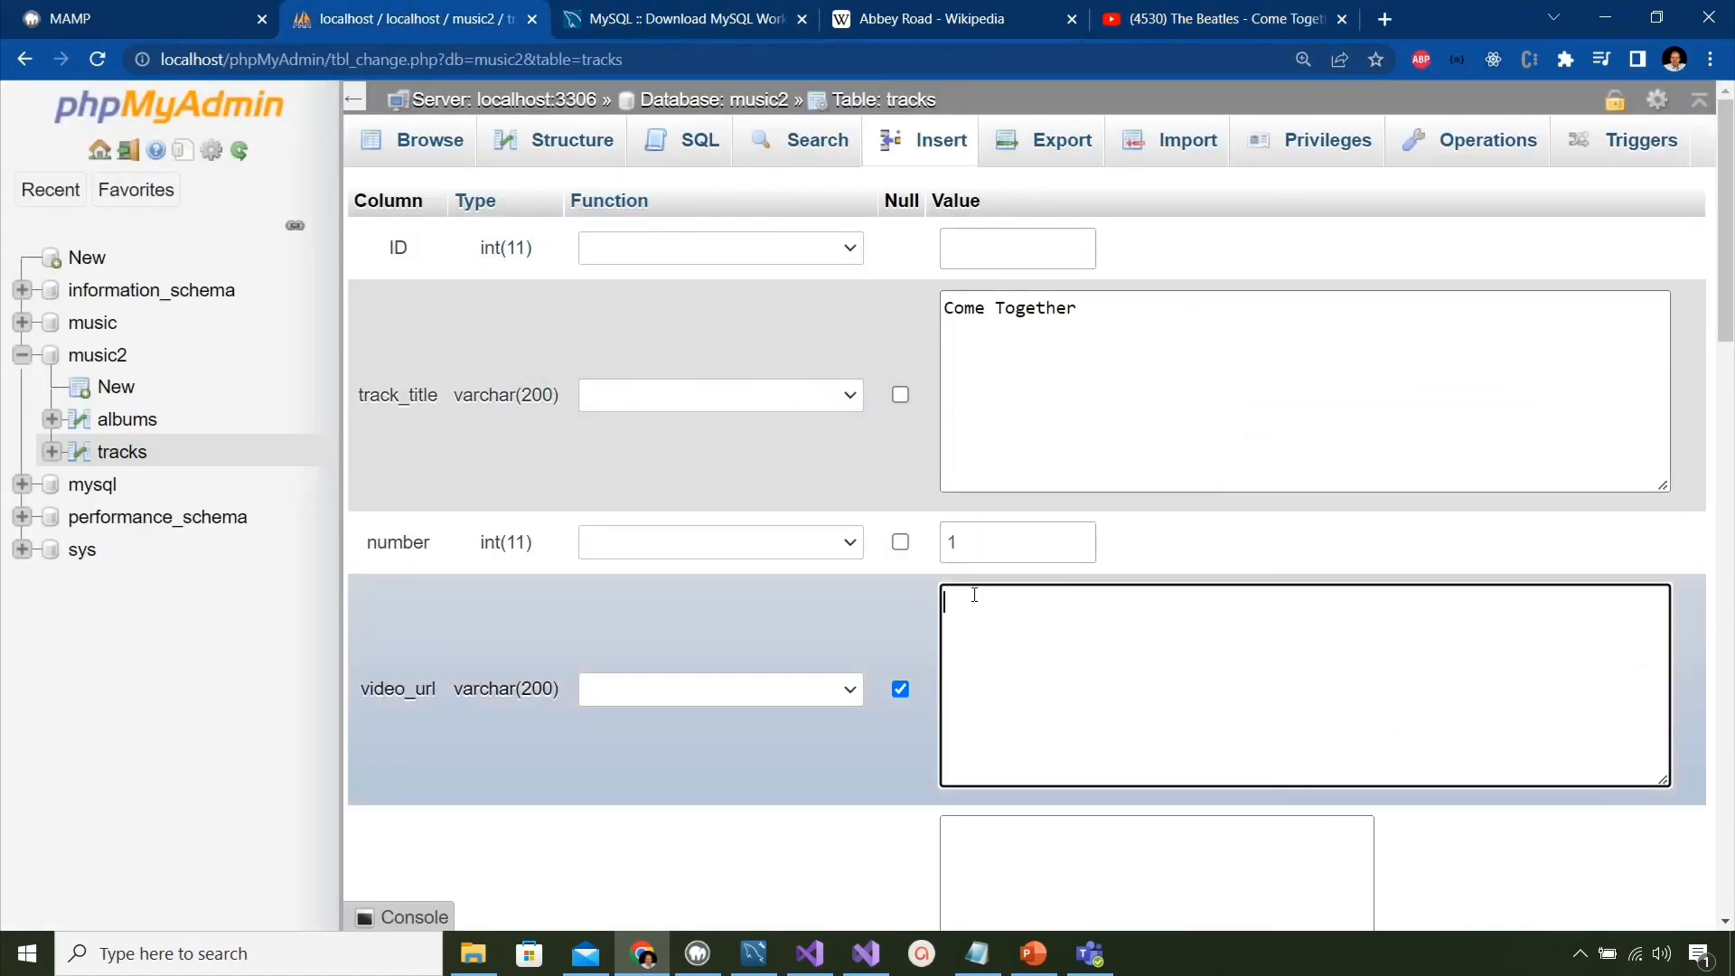
{"action": "key", "text": "ctrl+v"}
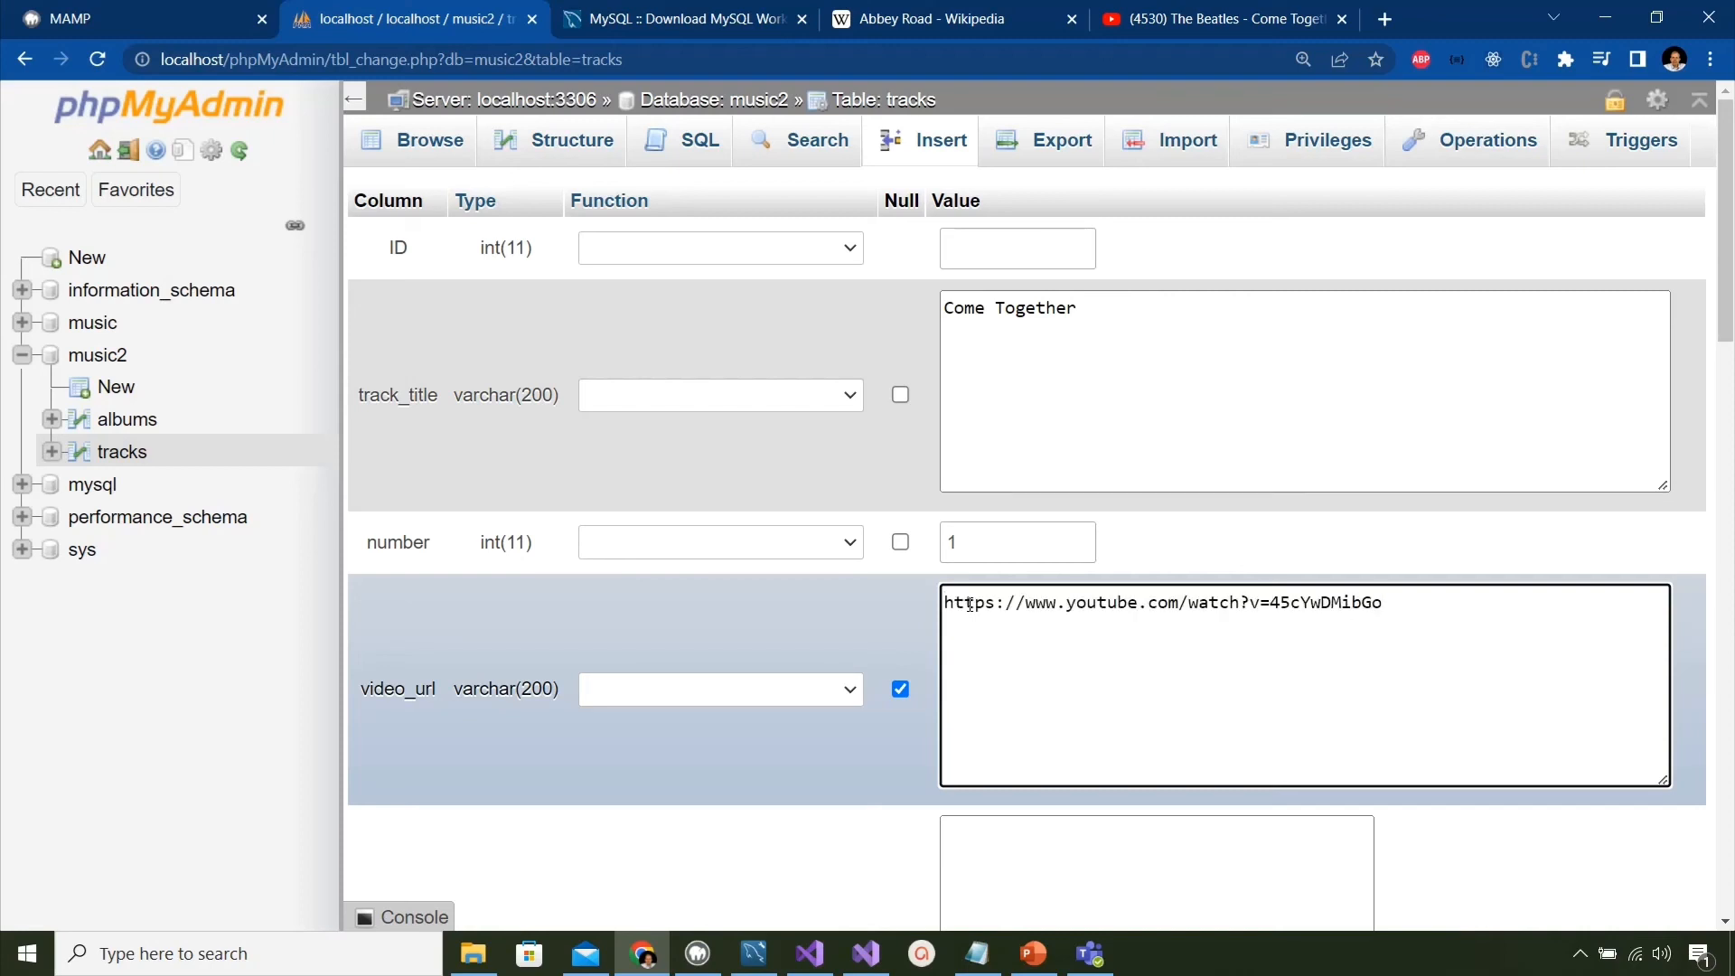
Step: Copy the full Come Together lyrics from the Google search results into the new row's lyrics field
{"action": "scroll", "coordinate": [1115, 579], "scroll_direction": "down", "scroll_amount": 6}
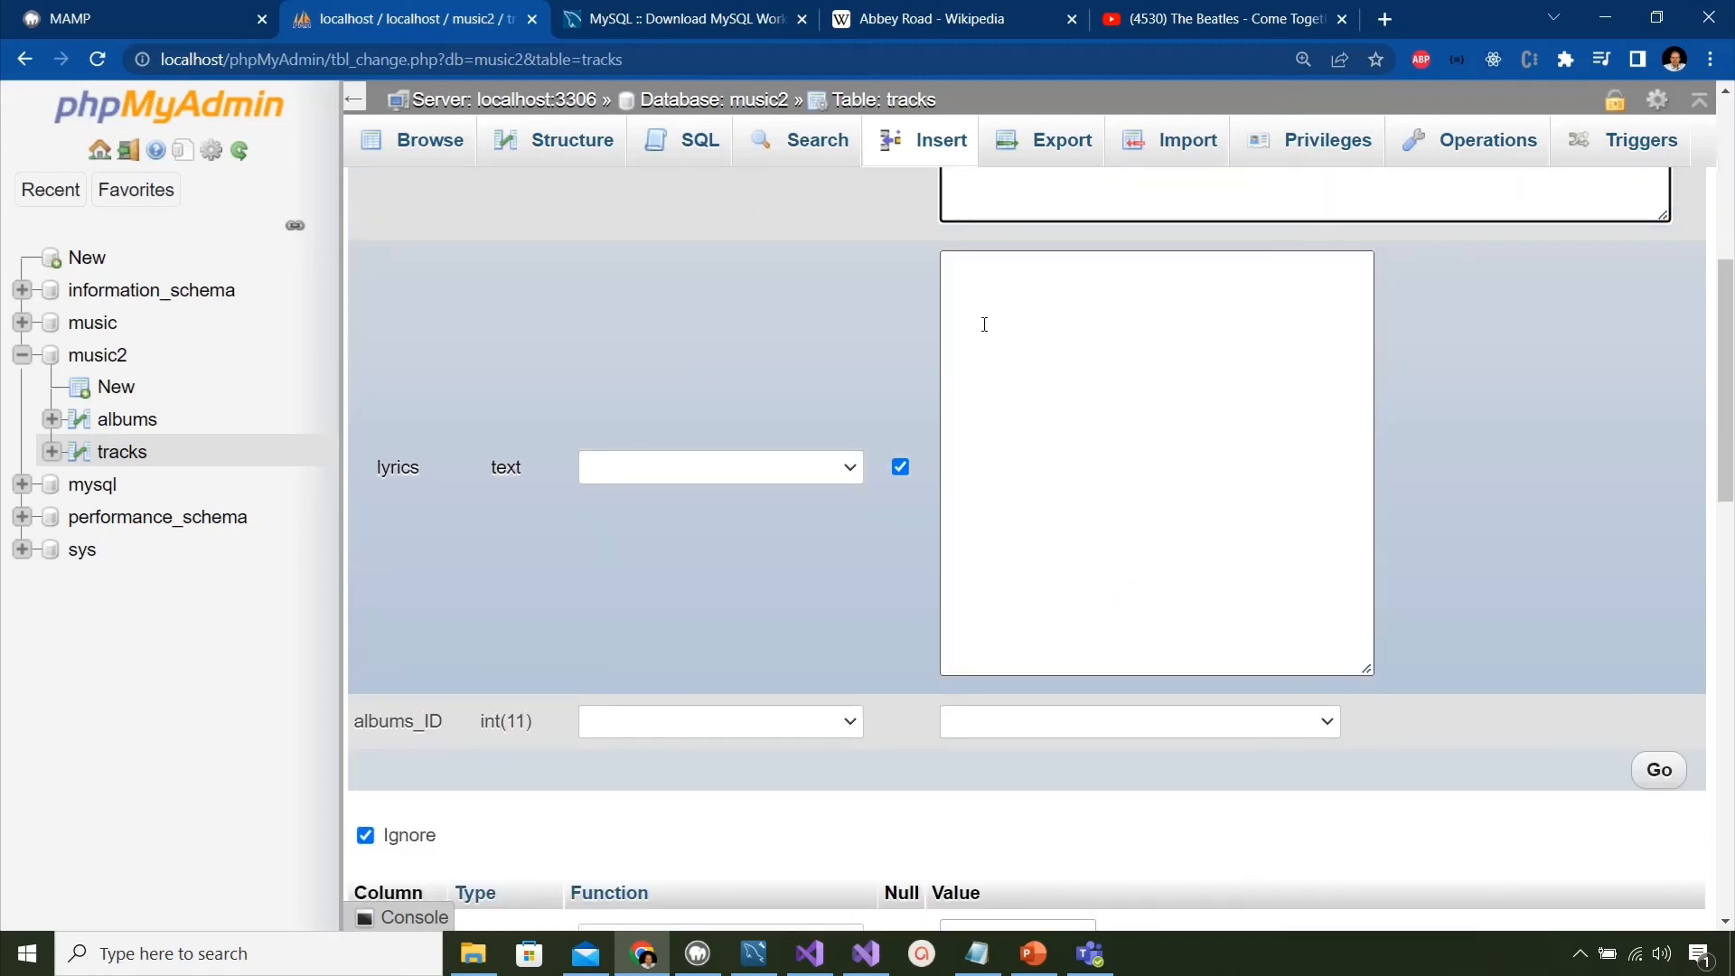
{"action": "left_click", "coordinate": [984, 325]}
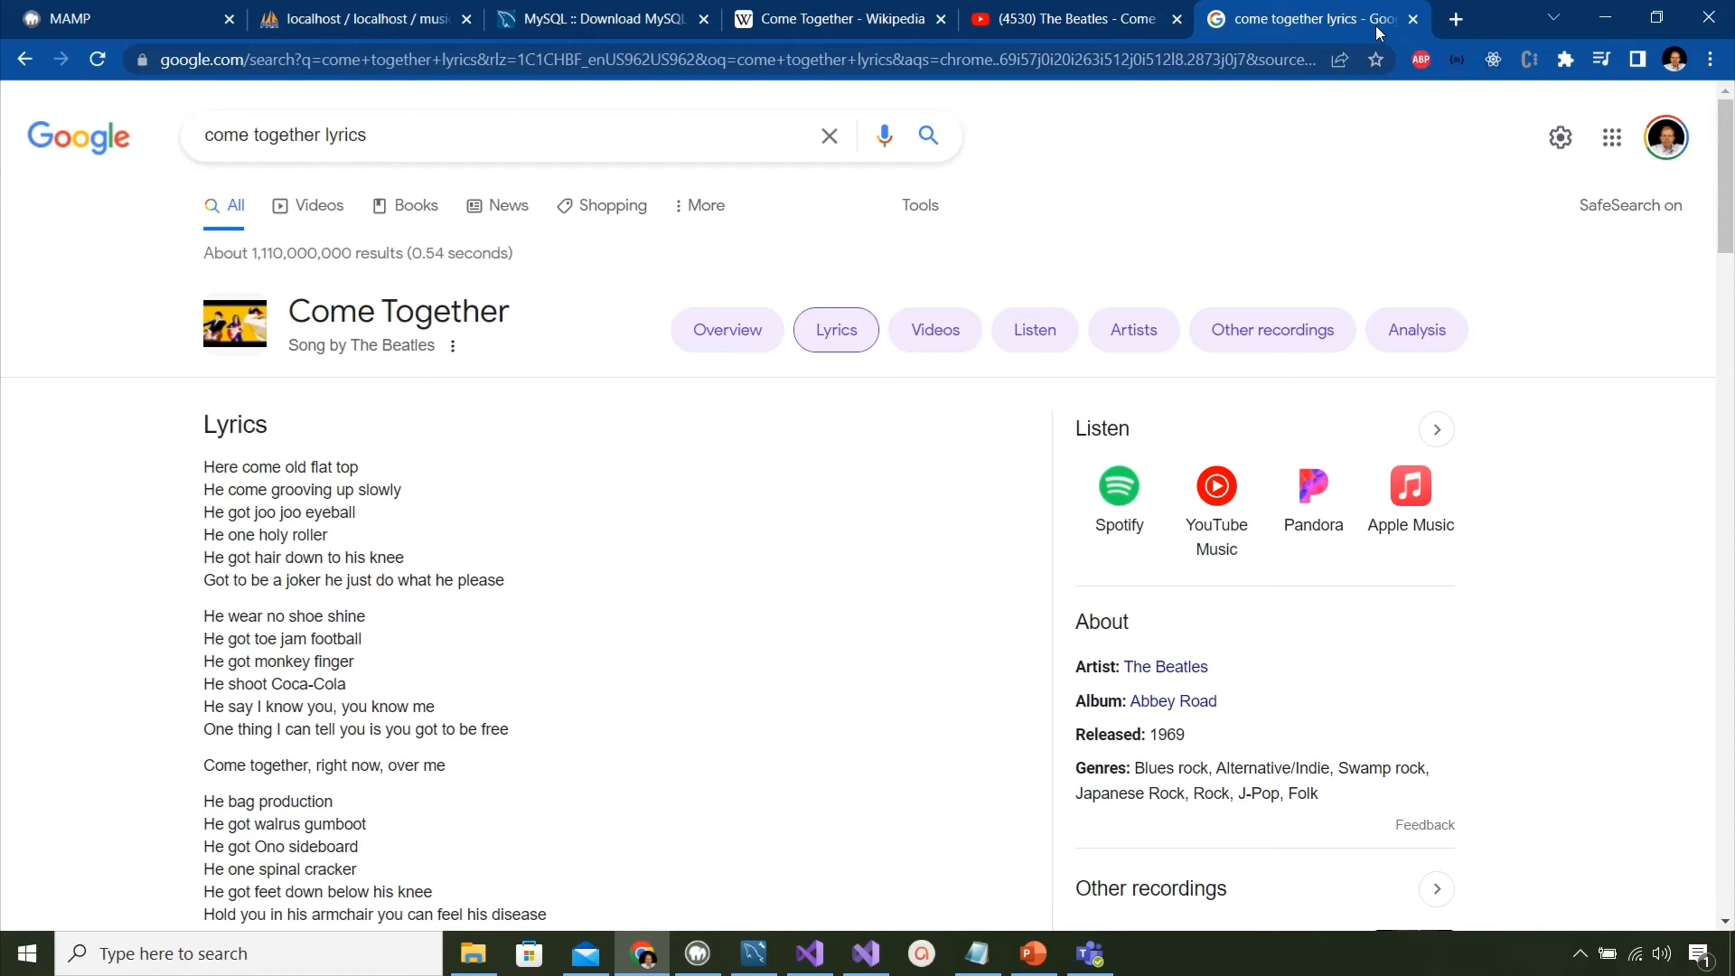
{"action": "scroll", "coordinate": [453, 408], "scroll_direction": "down", "scroll_amount": 2}
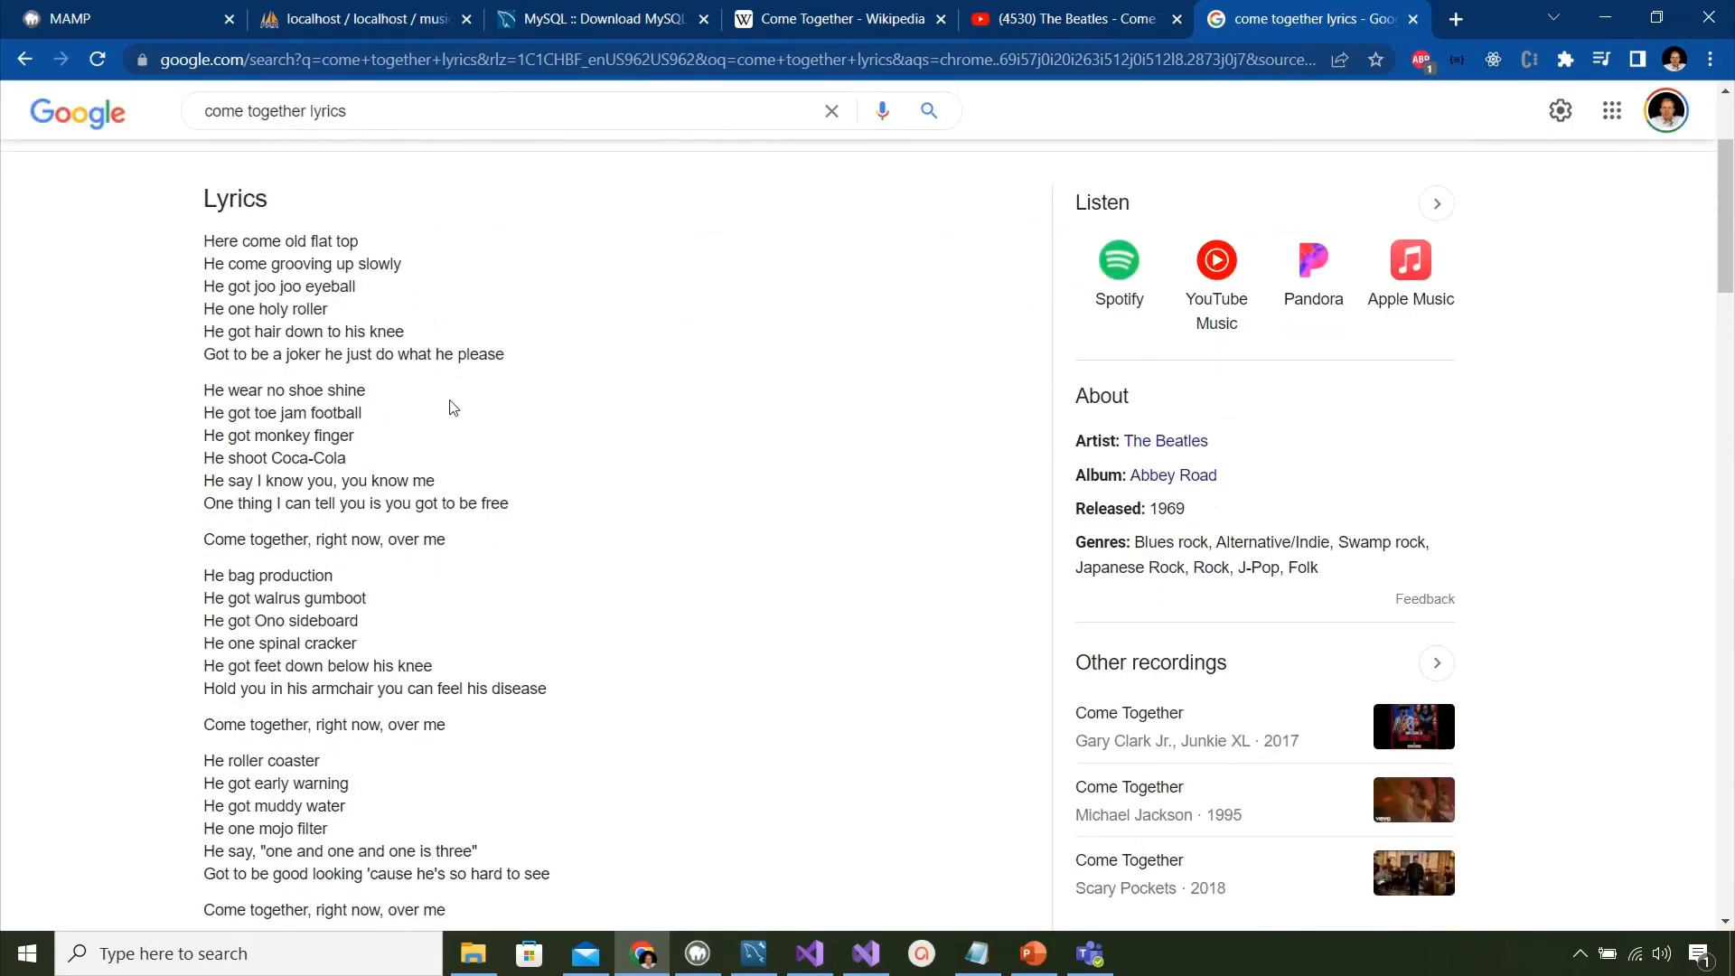
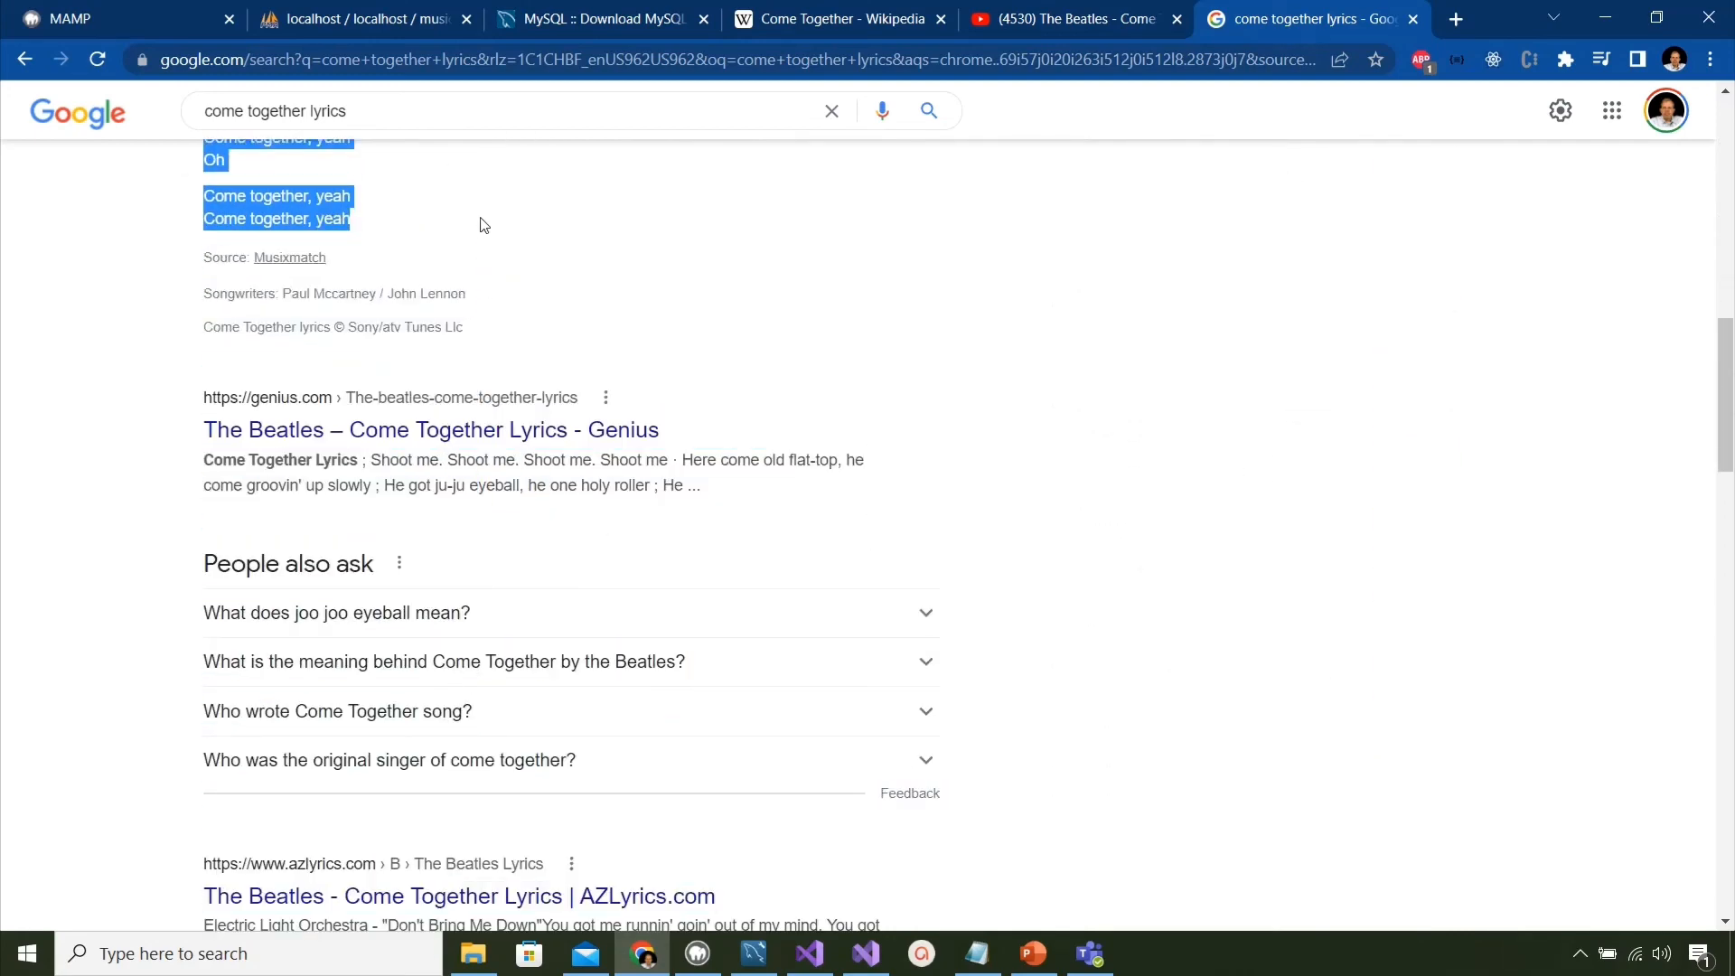
{"action": "left_click", "coordinate": [399, 23]}
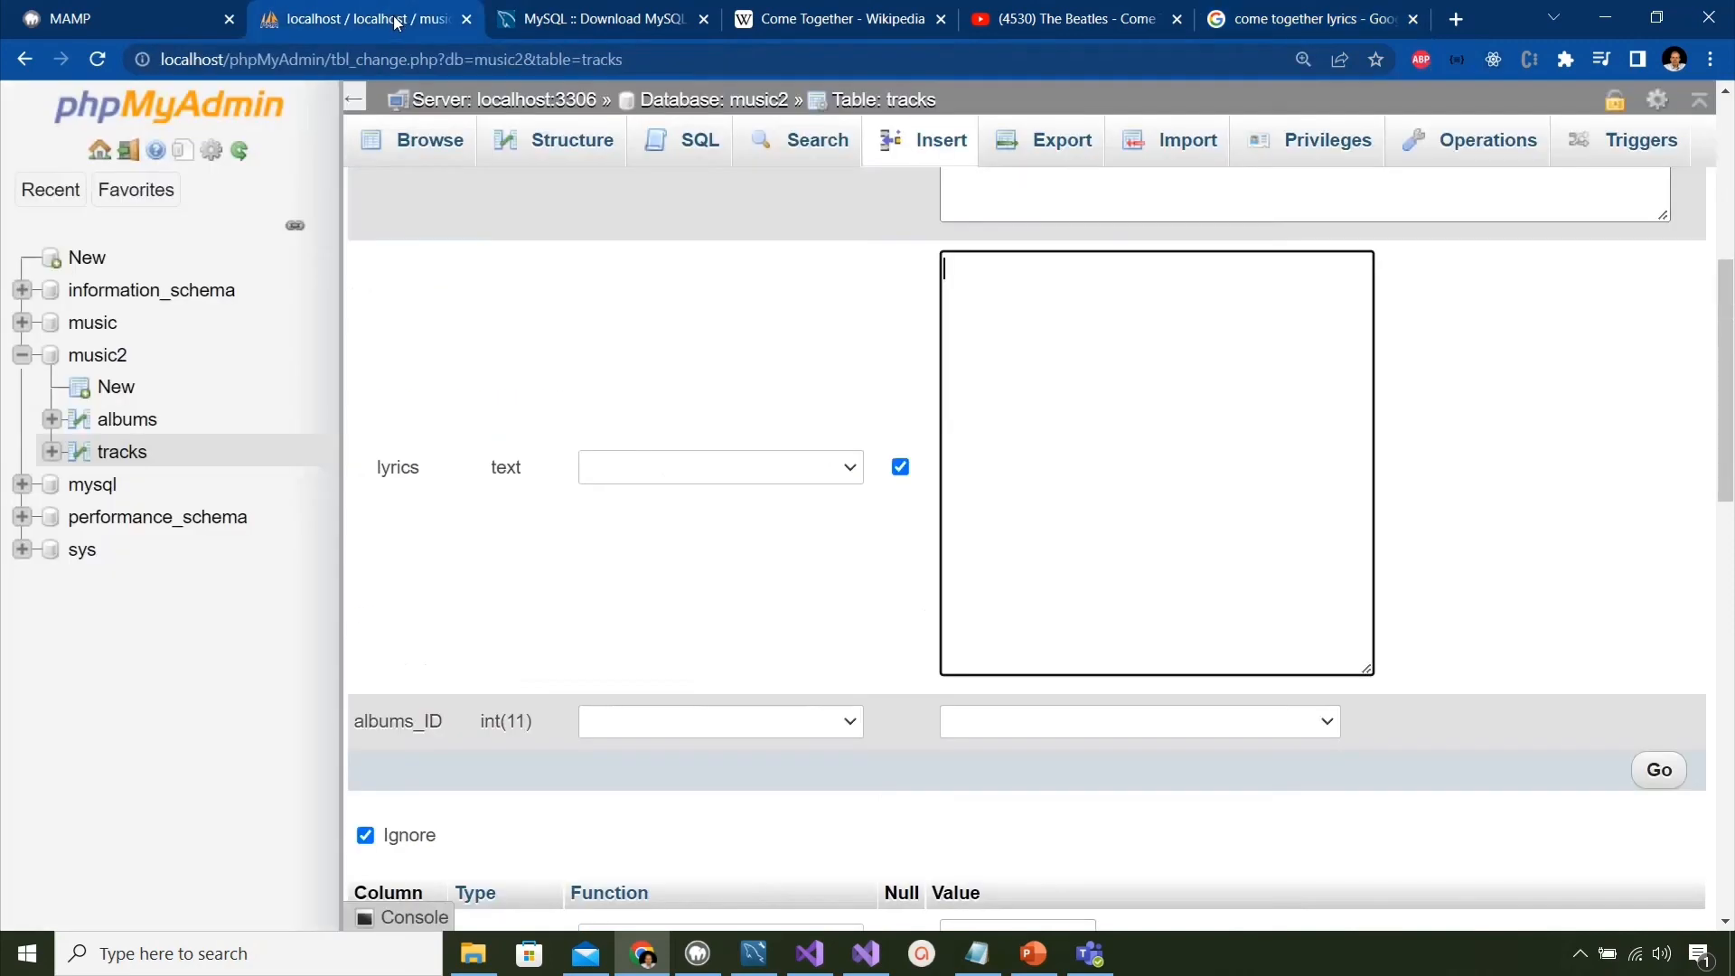
{"action": "key", "text": "ctrl+v"}
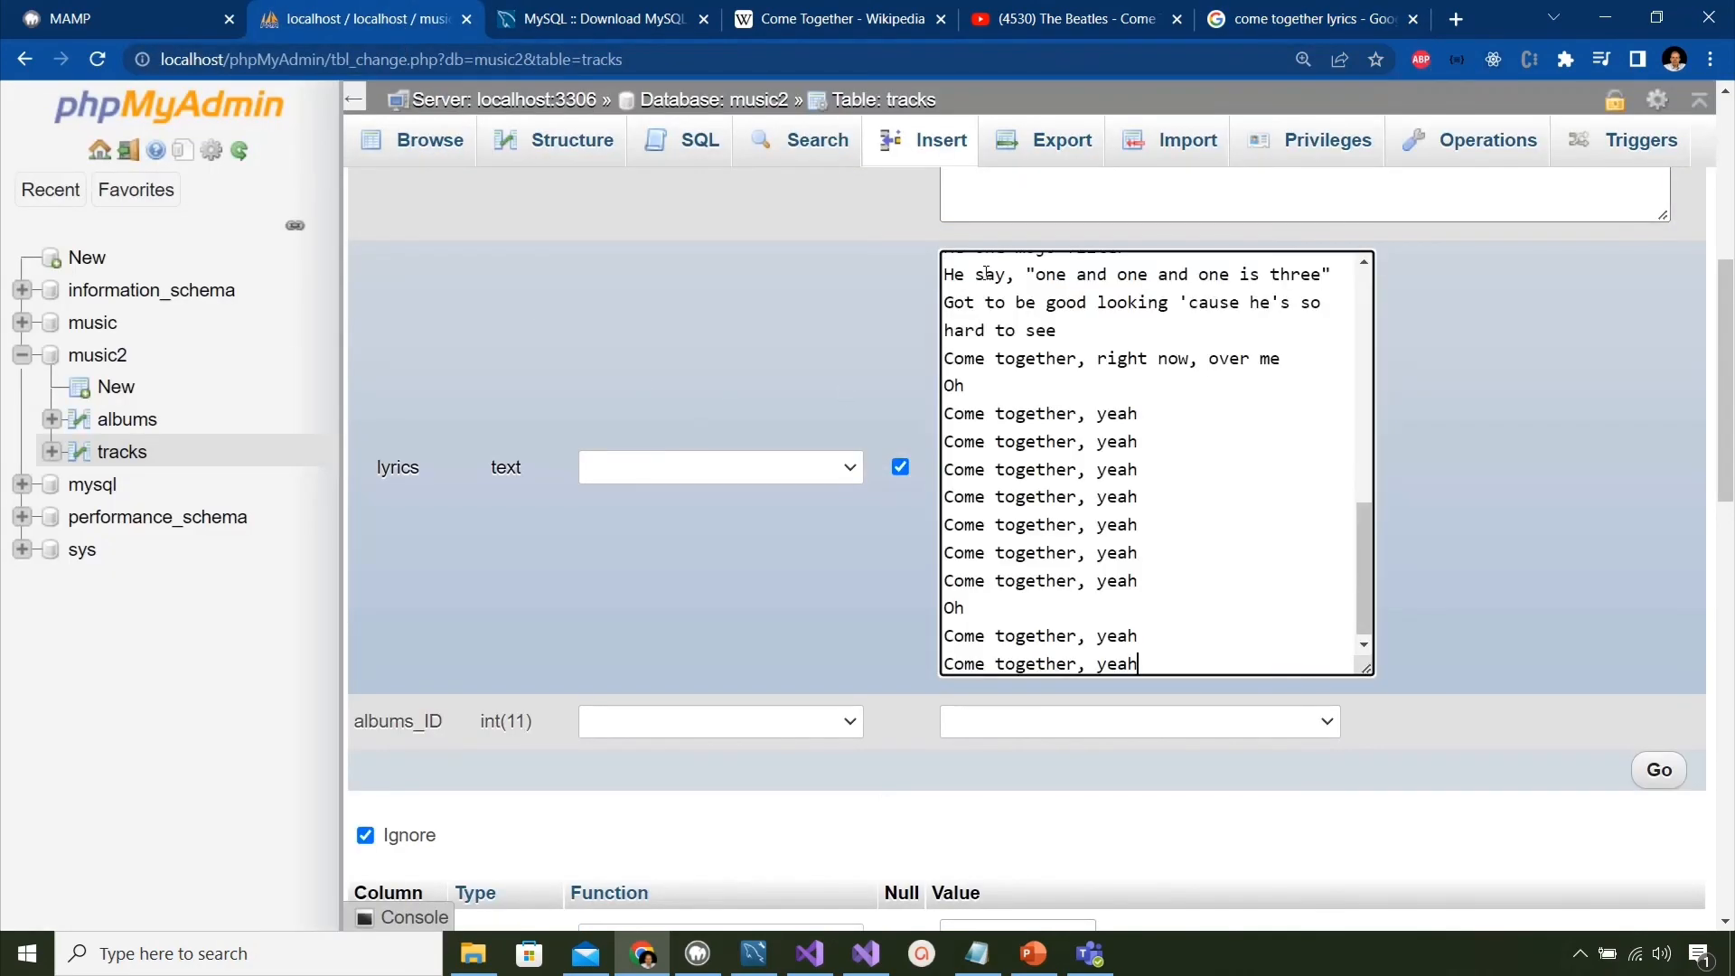
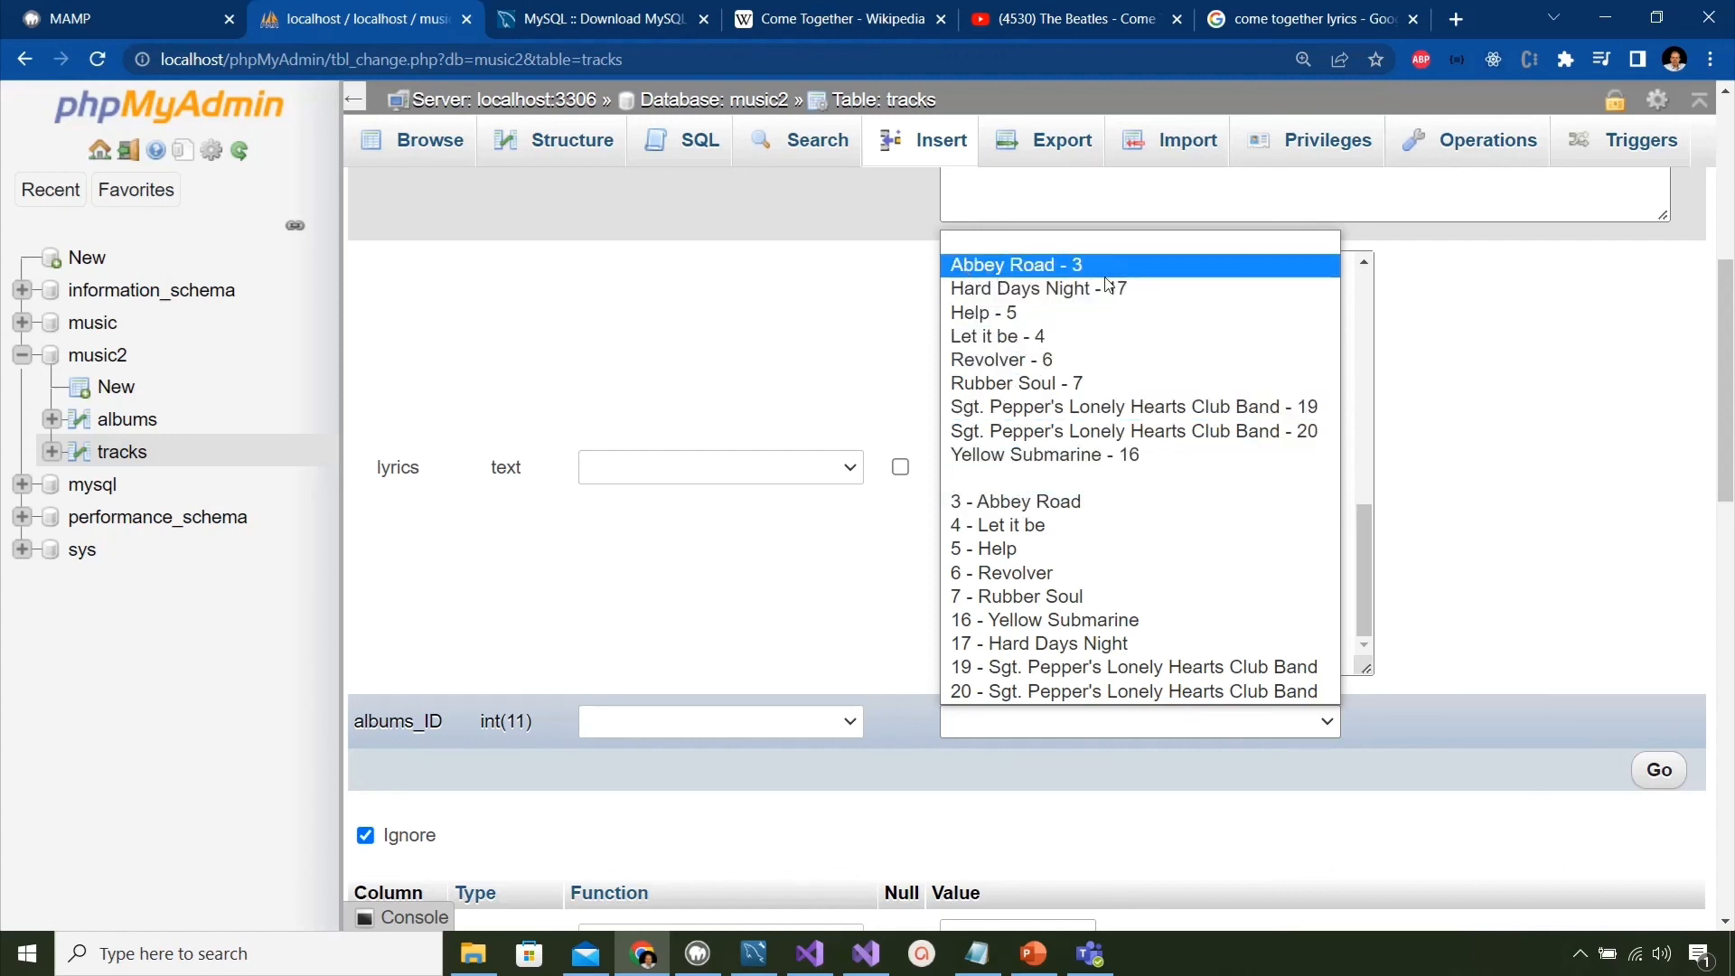
Step: Insert the track row with albums_ID set to 3 - Abbey Road and select the whole generated INSERT statement
{"action": "left_click", "coordinate": [1019, 502]}
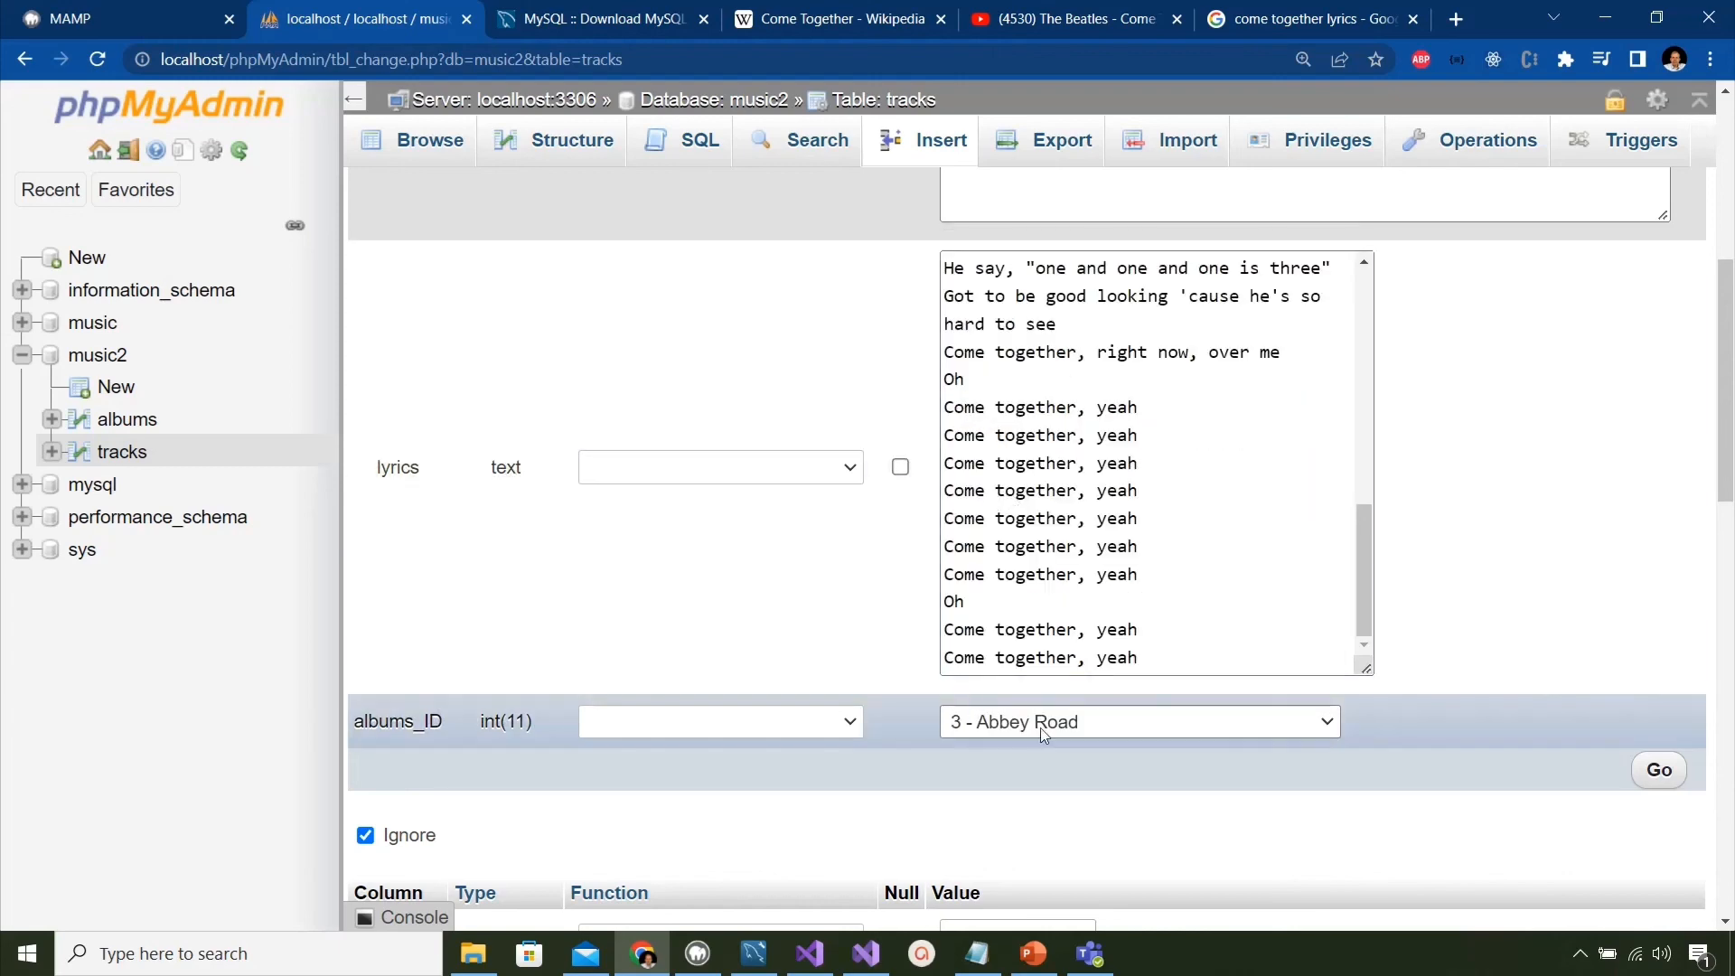
{"action": "left_click", "coordinate": [1663, 773]}
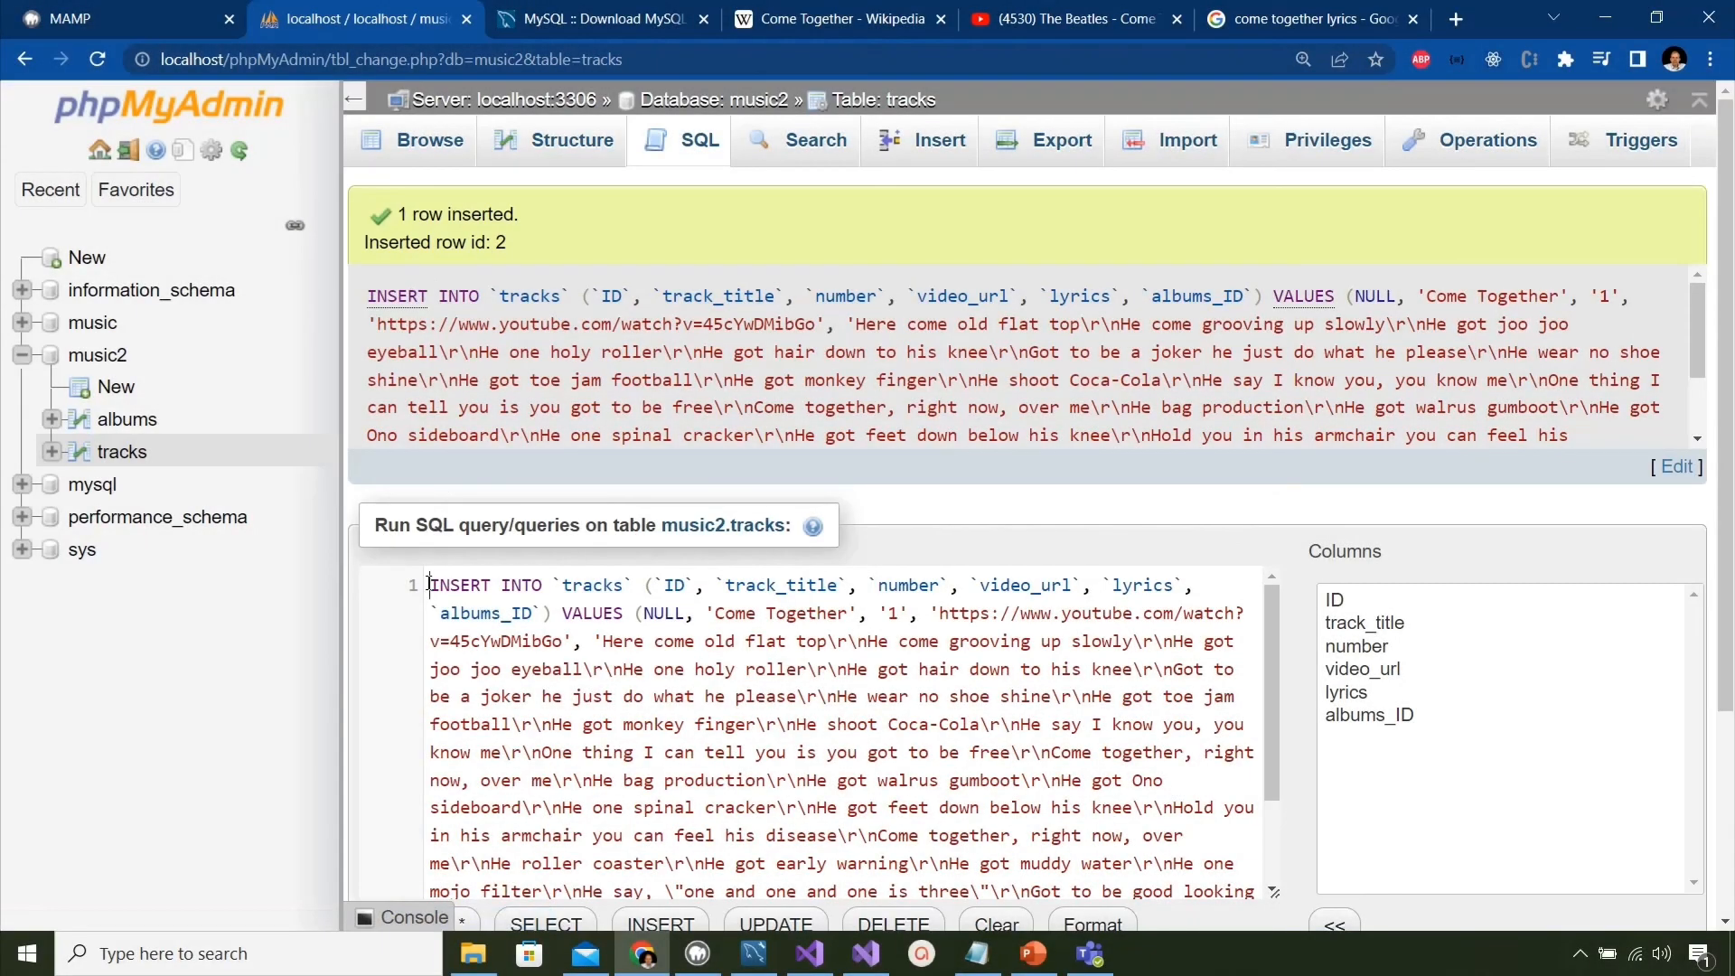
{"action": "left_click_drag", "start_coordinate": [432, 583], "coordinate": [1081, 881]}
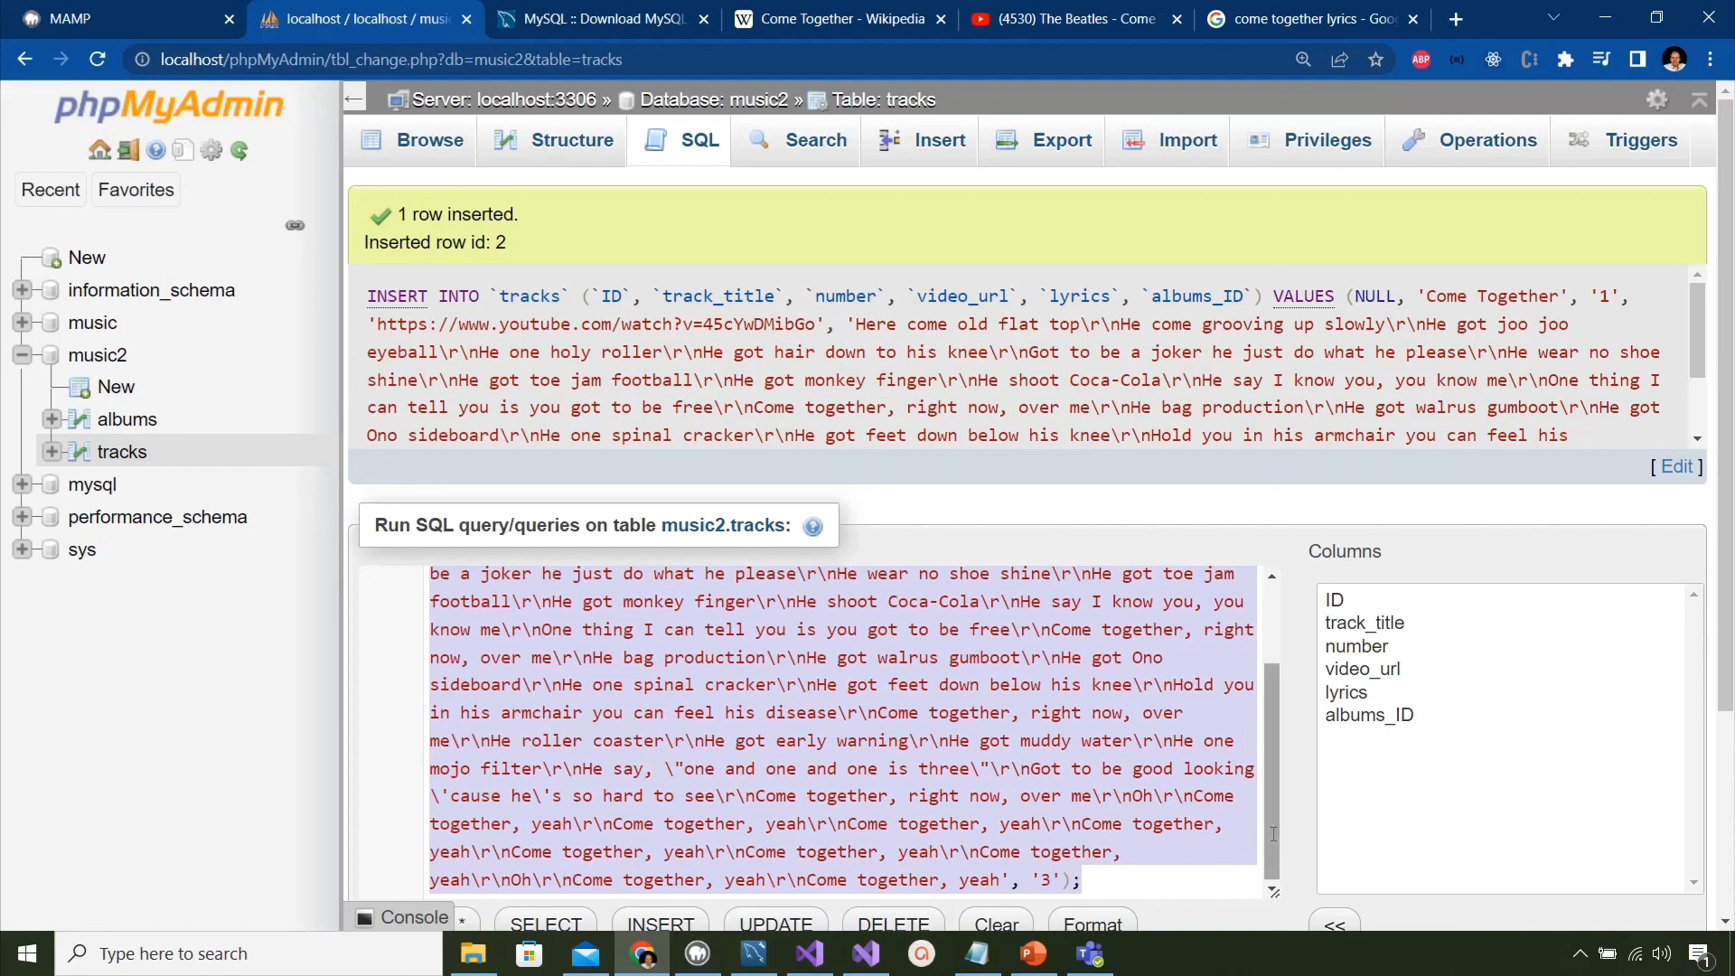
Step: Examine the generated INSERT statement's table name, column list and values through to the final albums_ID value, and browse the tracks table's rows
{"action": "left_click_drag", "start_coordinate": [1276, 822], "coordinate": [1265, 722]}
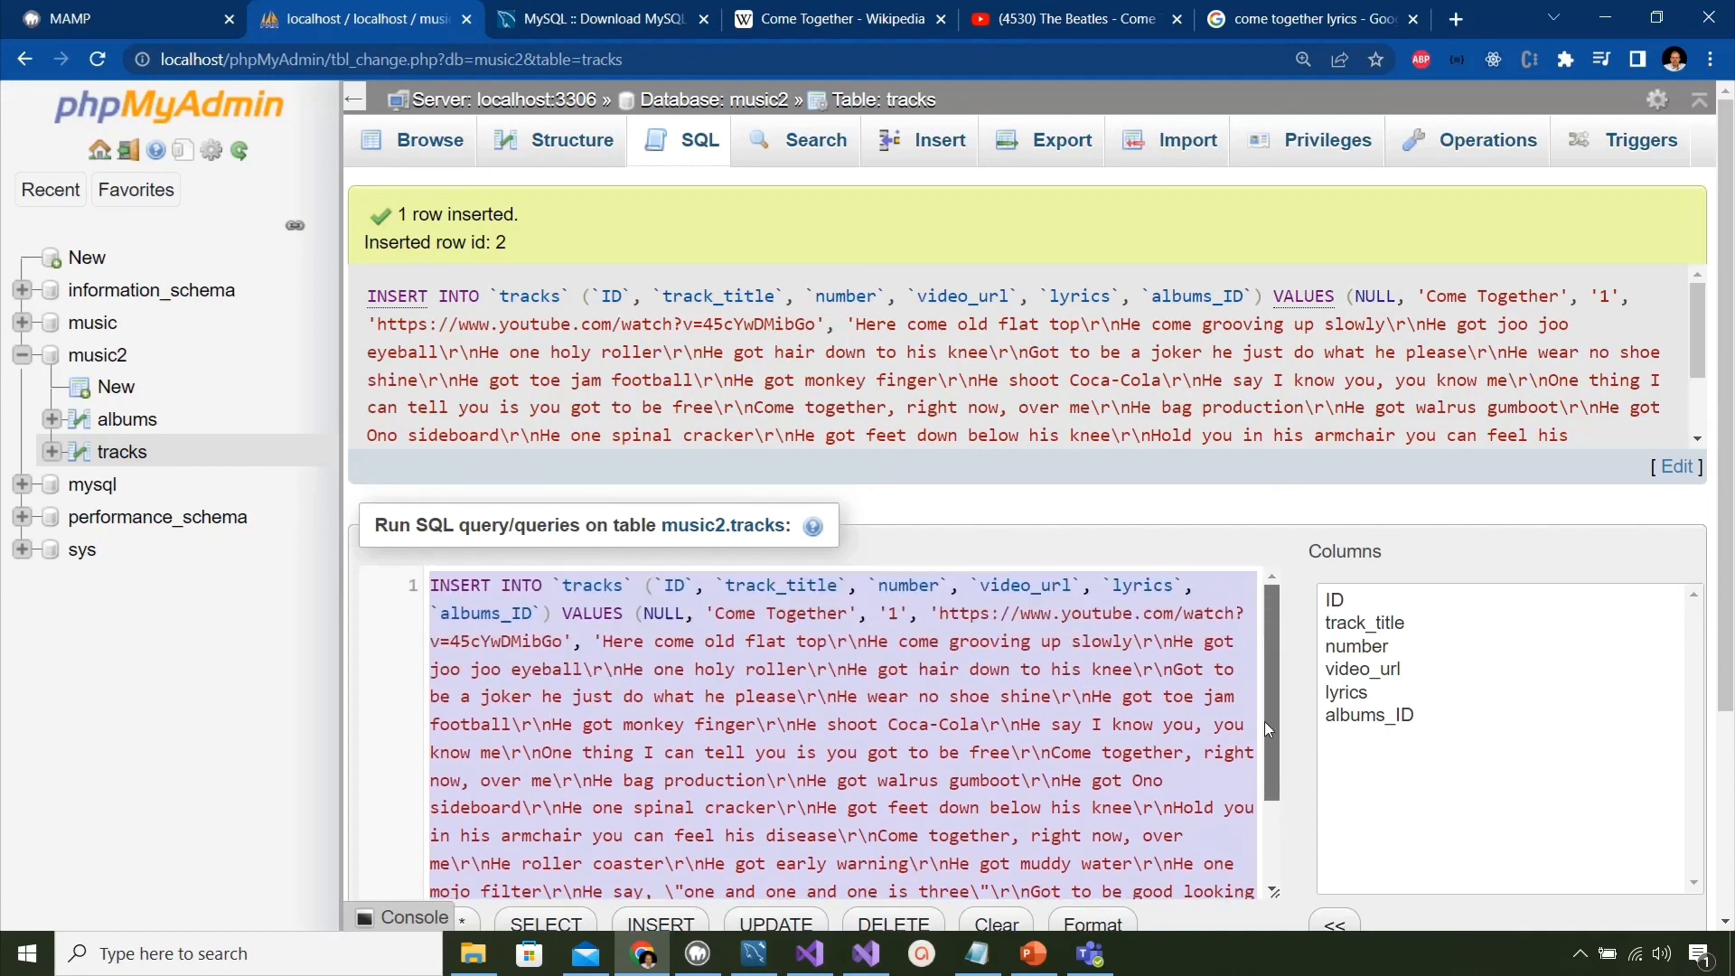
{"action": "double_click", "coordinate": [463, 588]}
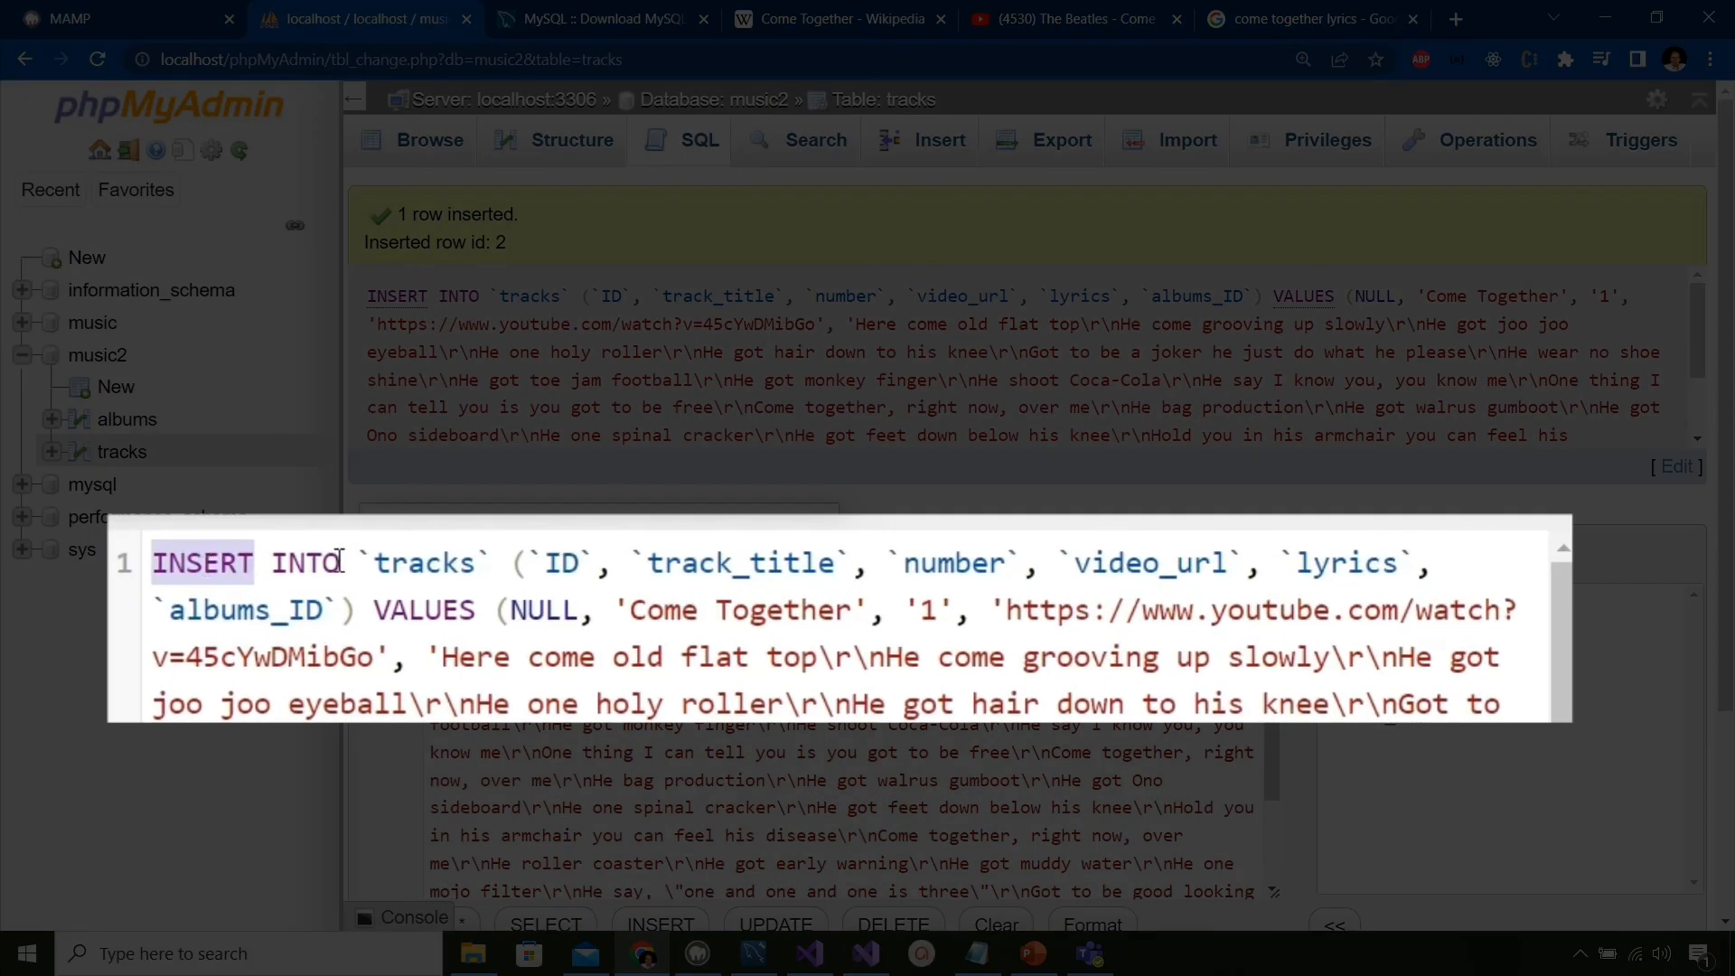
{"action": "double_click", "coordinate": [392, 564]}
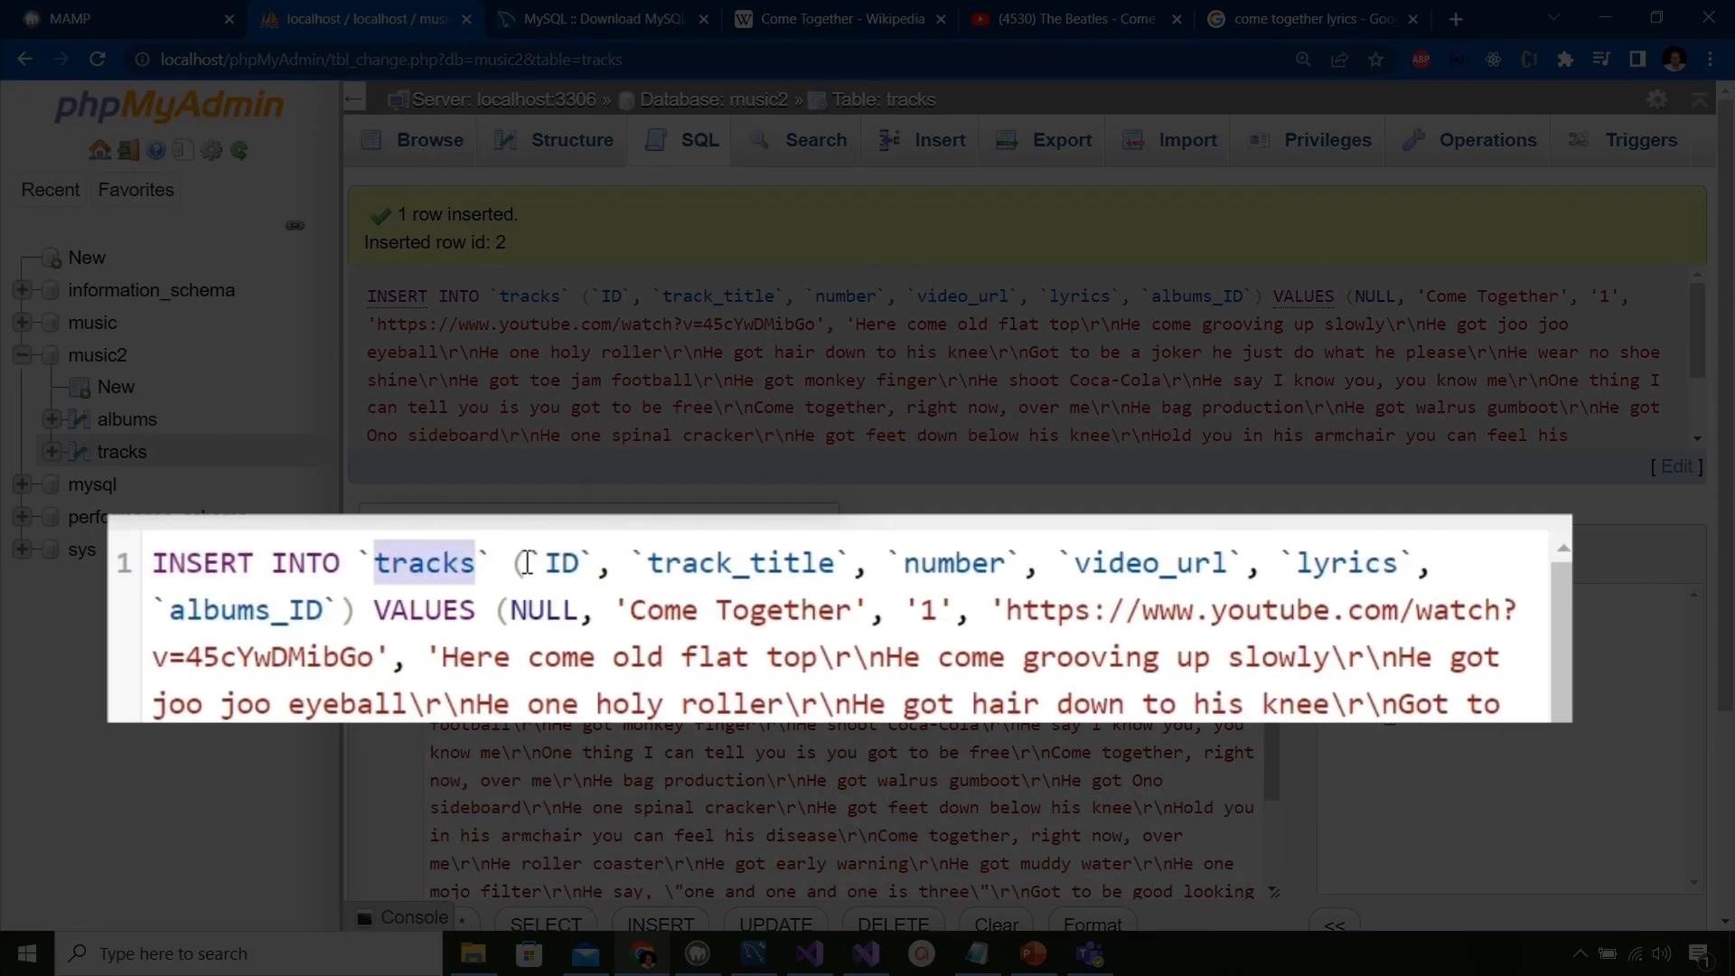
{"action": "left_click_drag", "start_coordinate": [514, 565], "coordinate": [360, 622]}
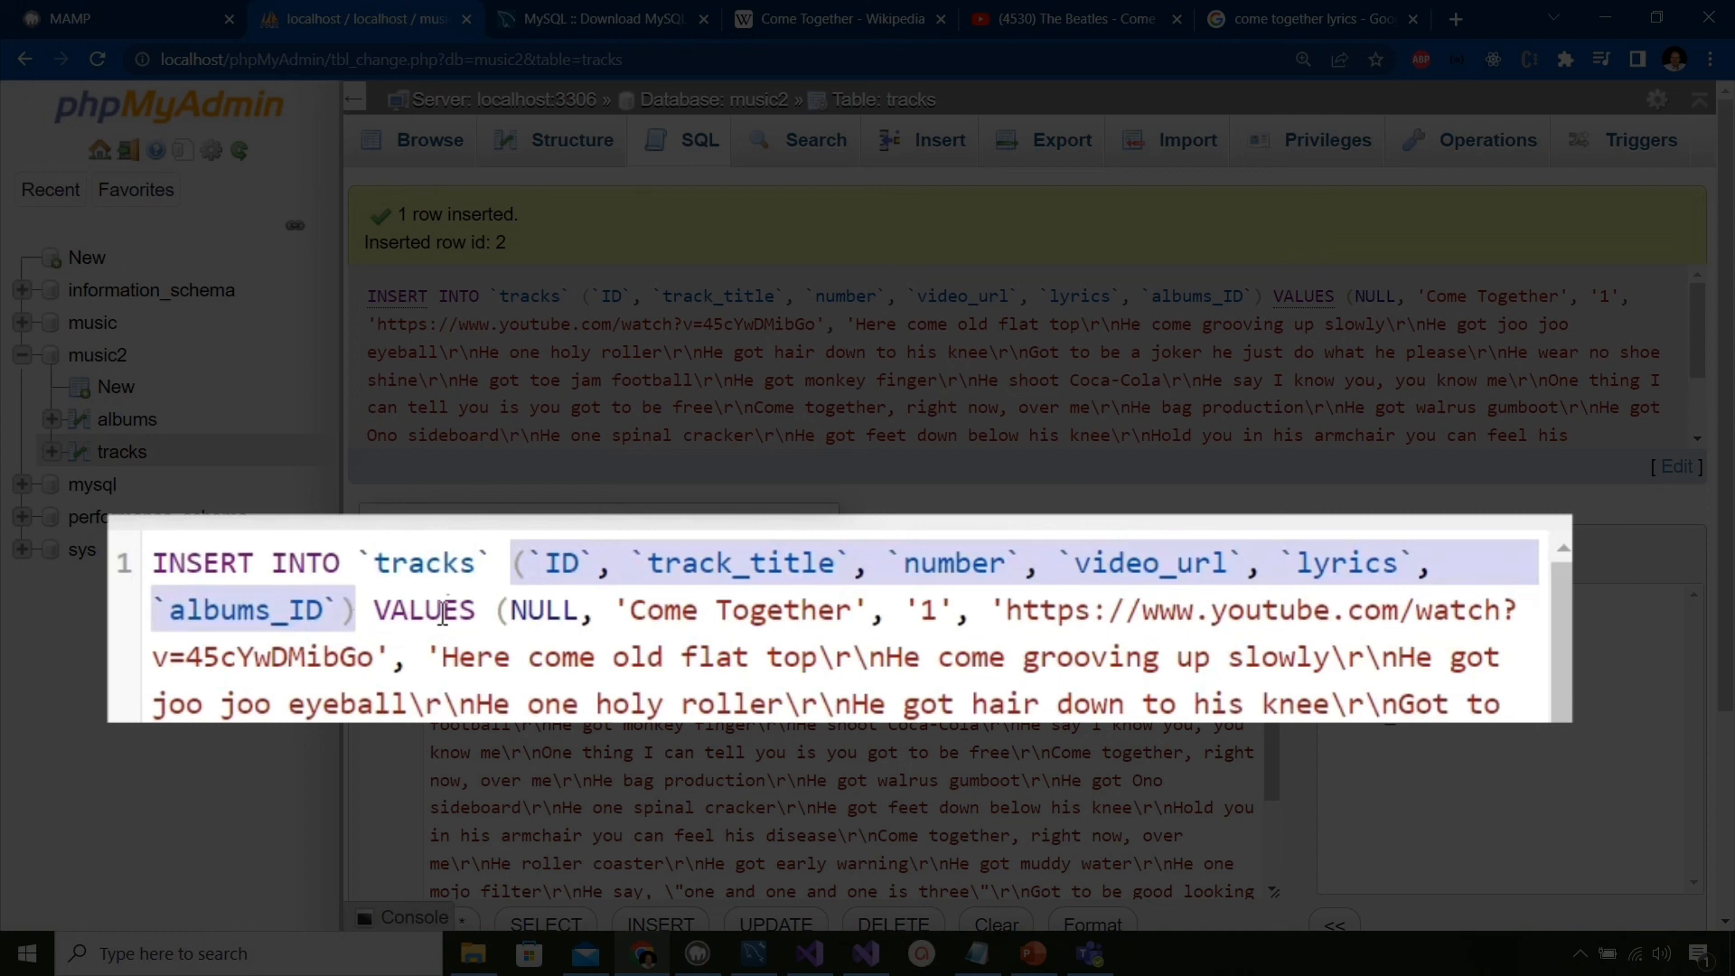
{"action": "double_click", "coordinate": [532, 608]}
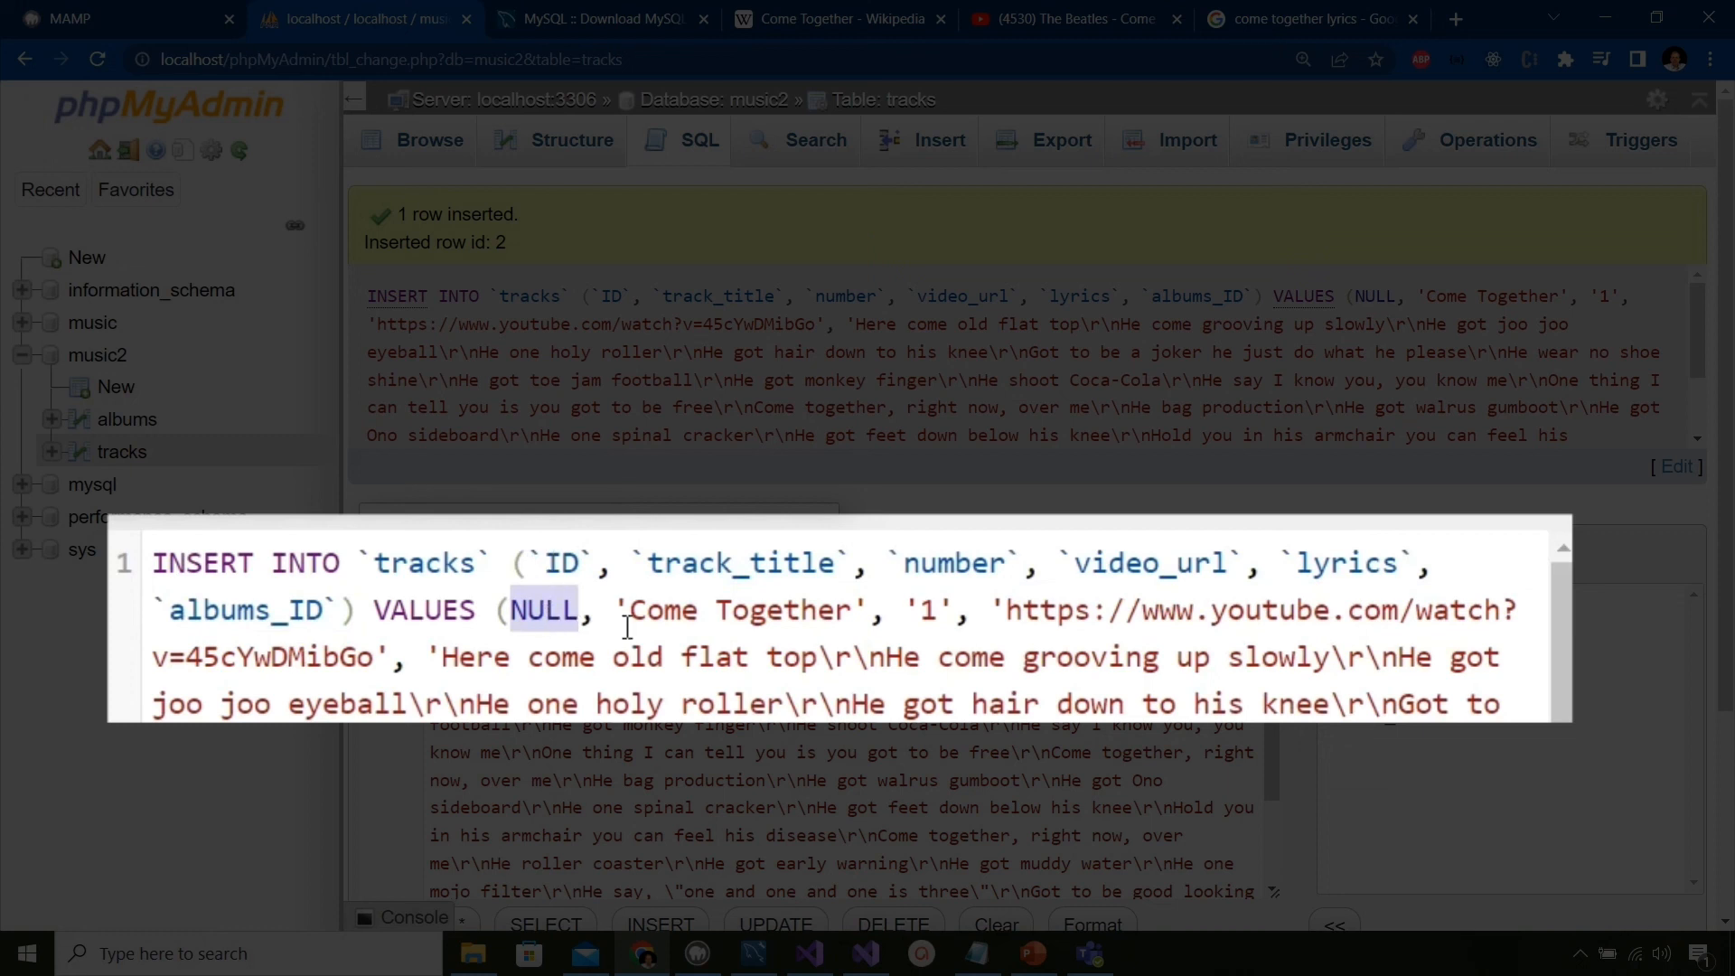
{"action": "left_click_drag", "start_coordinate": [616, 608], "coordinate": [1141, 608]}
{"action": "scroll", "coordinate": [1063, 722], "scroll_direction": "down", "scroll_amount": 3}
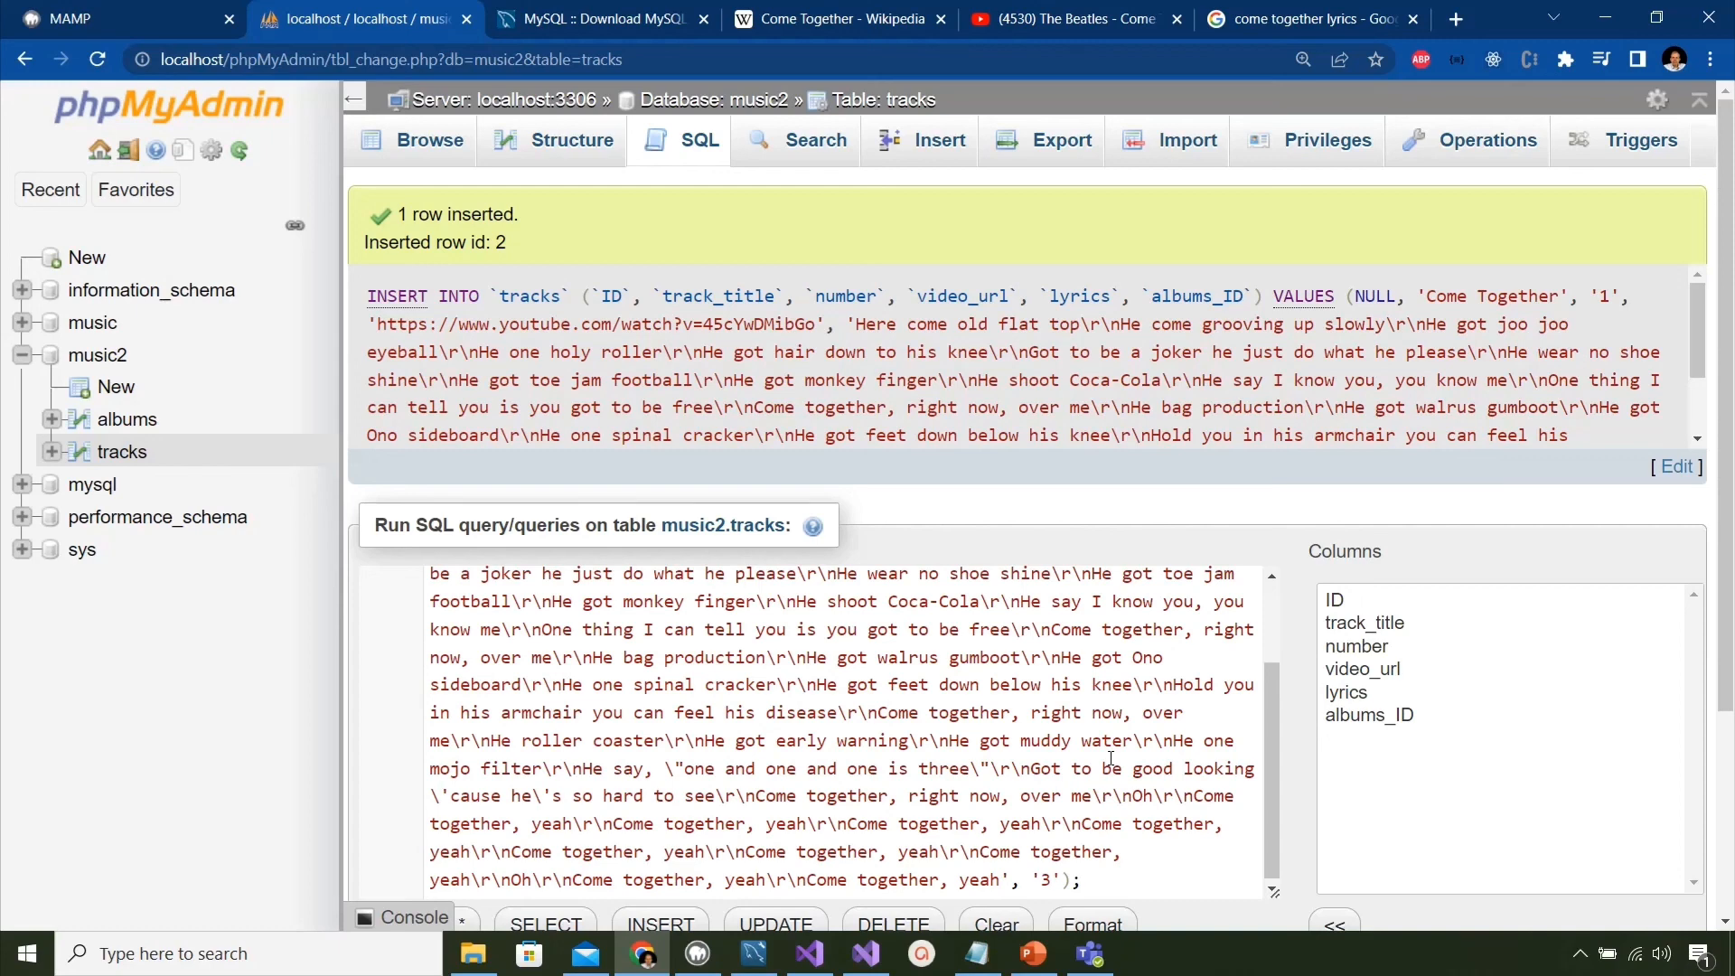
{"action": "left_click", "coordinate": [430, 148]}
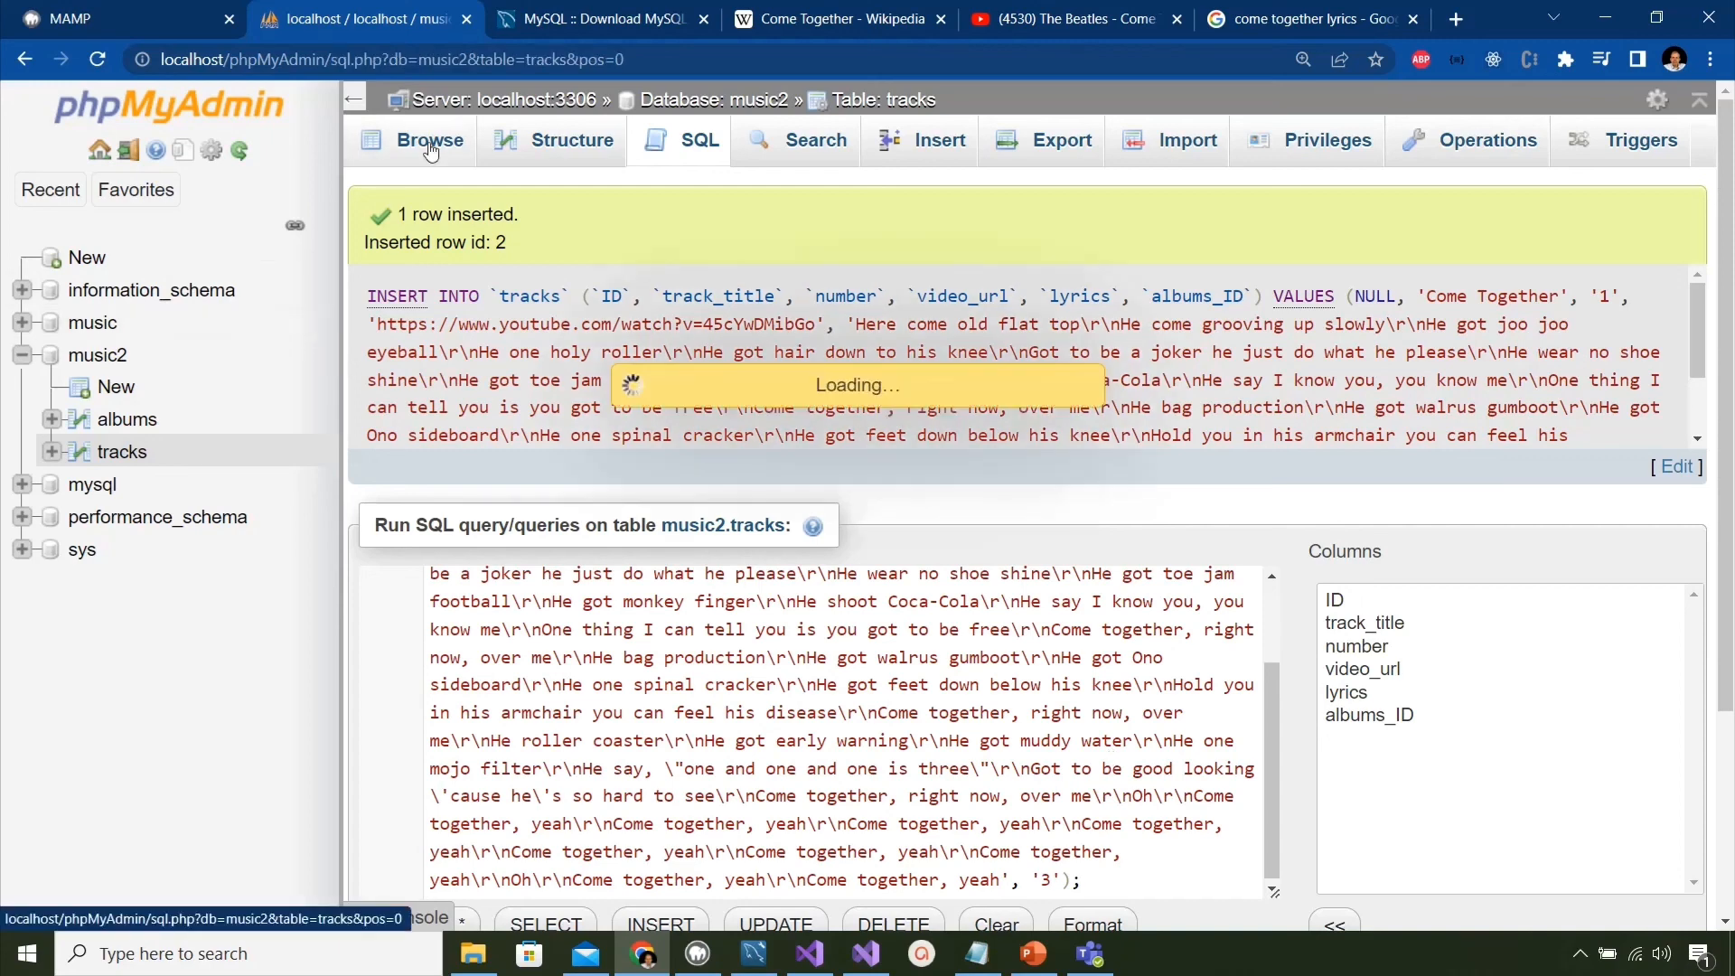